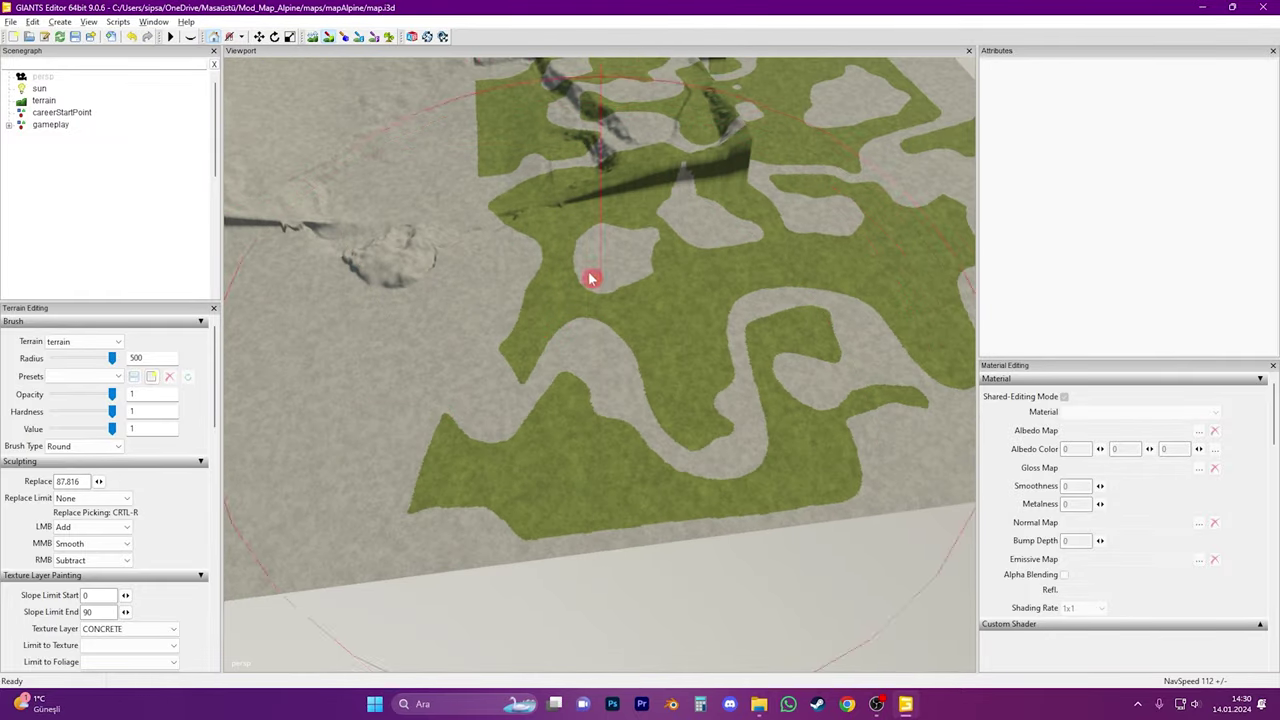
# Close the mapAlpine map in the editor and return to its mapAlpine folder
pyautogui.keyDown('alt'); pyautogui.moveTo(591, 277); pyautogui.dragTo(517, 240); pyautogui.keyUp('alt')
pyautogui.keyDown('alt'); pyautogui.moveTo(540, 329); pyautogui.dragTo(604, 320); pyautogui.keyUp('alt')
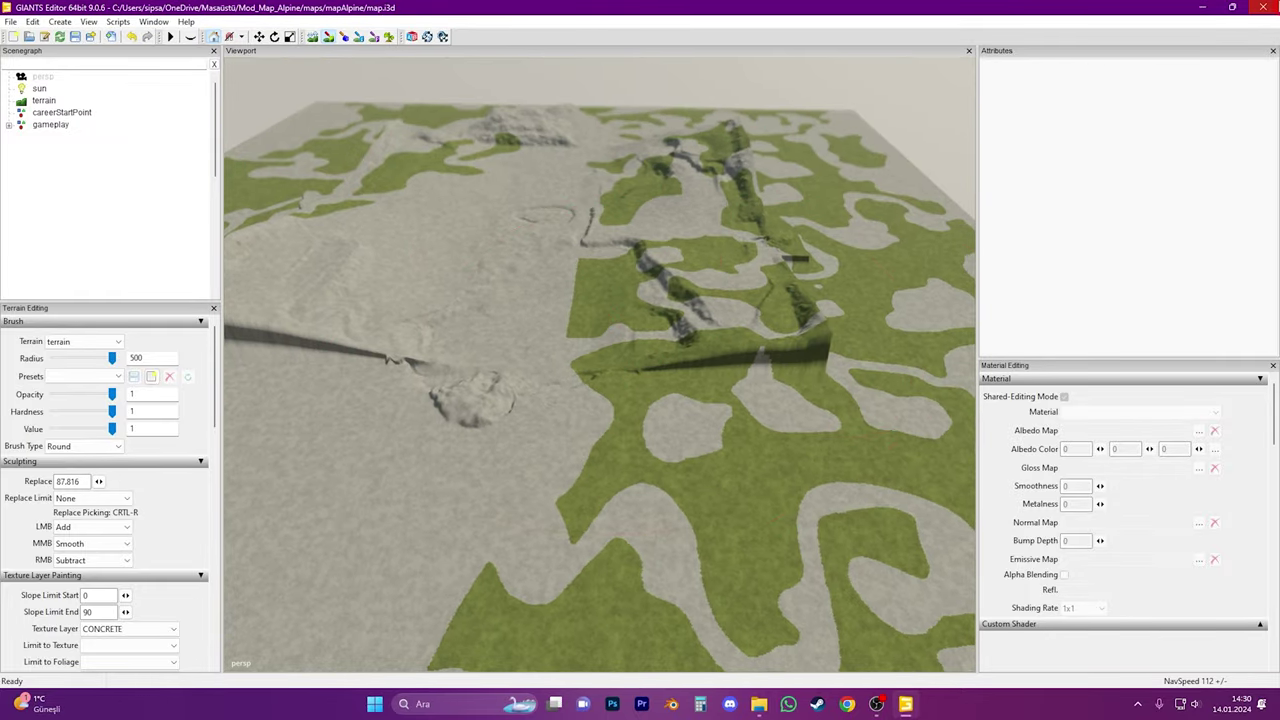
pyautogui.click(1264, 8)
pyautogui.click(690, 350)
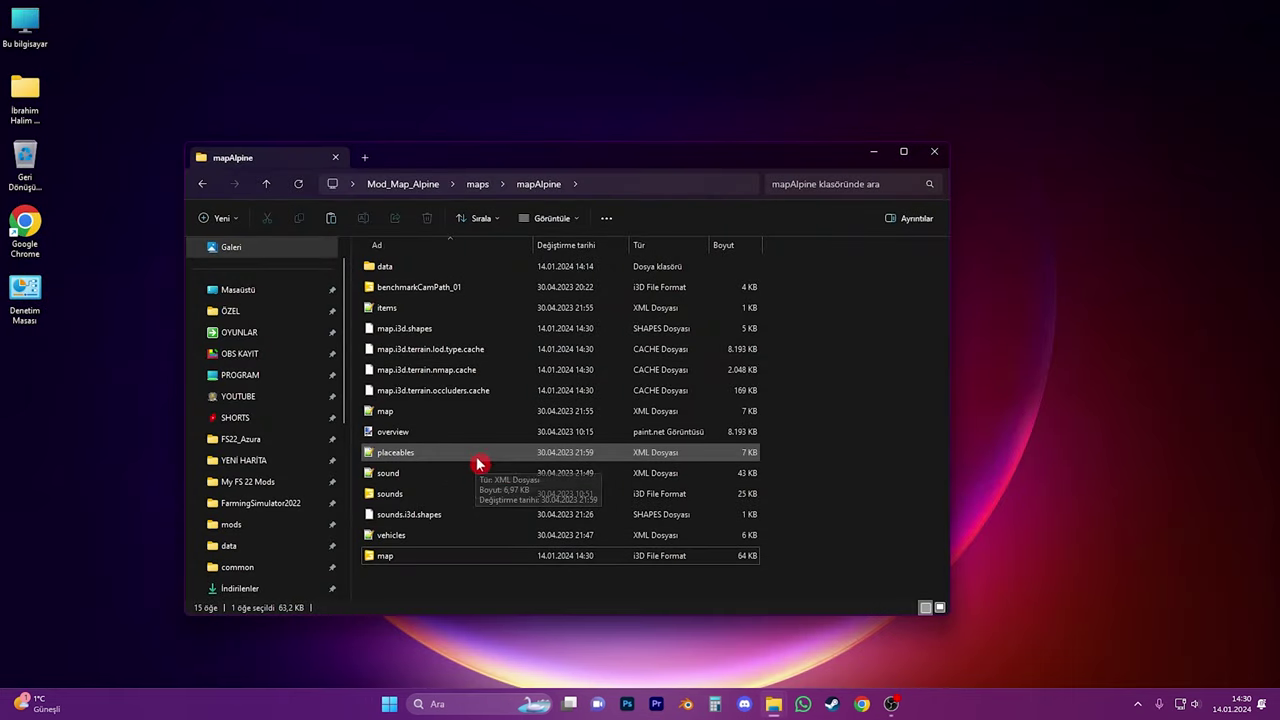
pyautogui.moveTo(687, 163); pyautogui.dragTo(712, 156)
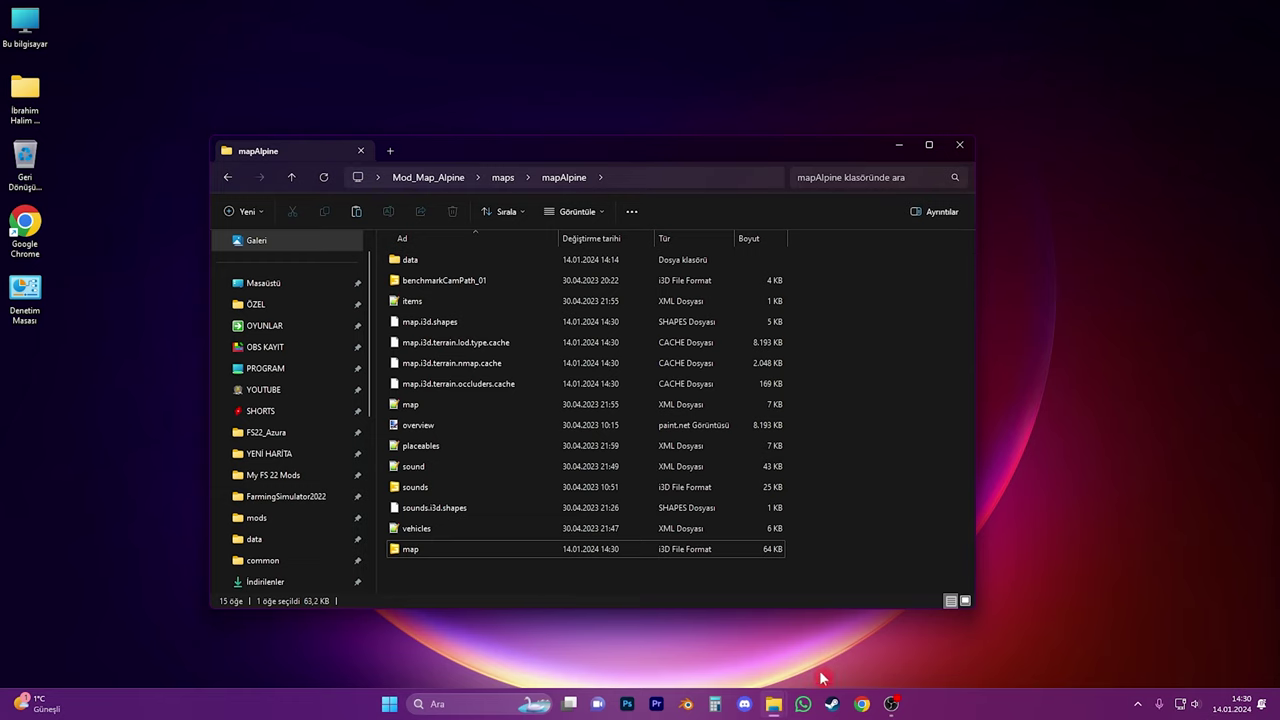
# Copy all files, including map_dem, from the FS22_neuMinibrunn map's data folder and leave that folder
pyautogui.moveTo(776, 706)
pyautogui.click(897, 650)
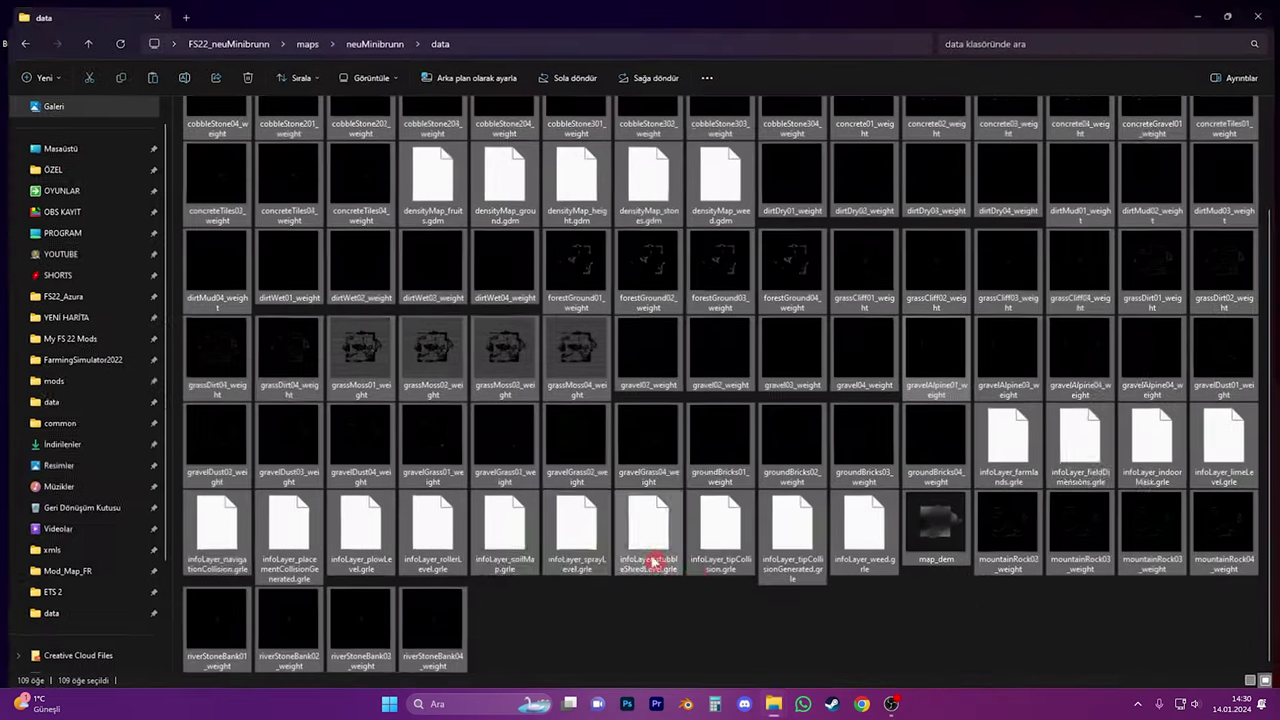
pyautogui.hotkey('ctrl', 'a')
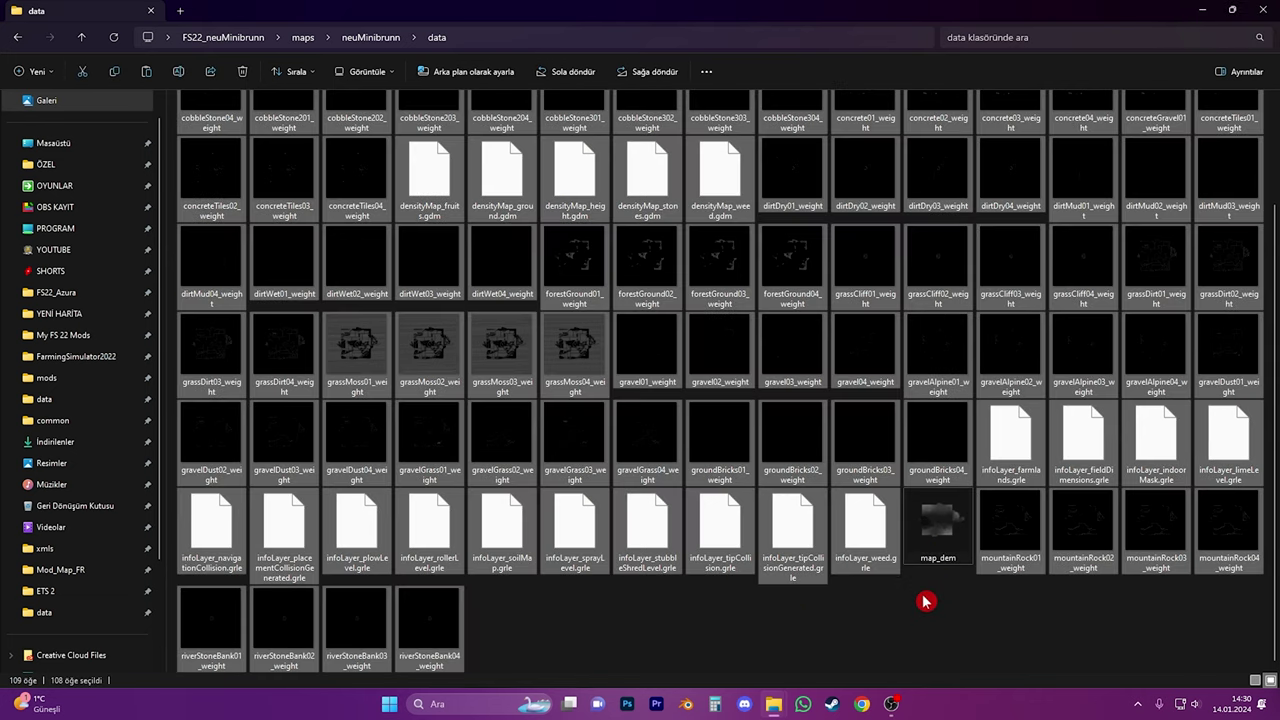
pyautogui.hotkey('ctrl', 'c')
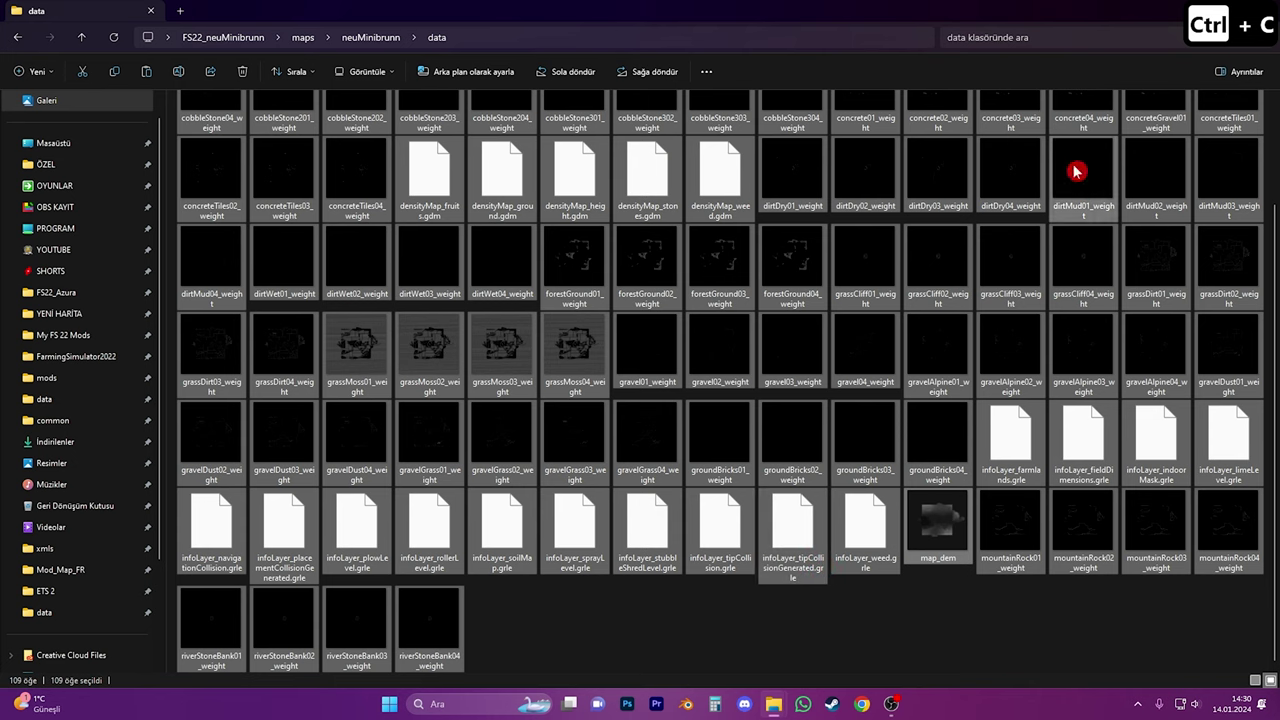
pyautogui.click(1259, 9)
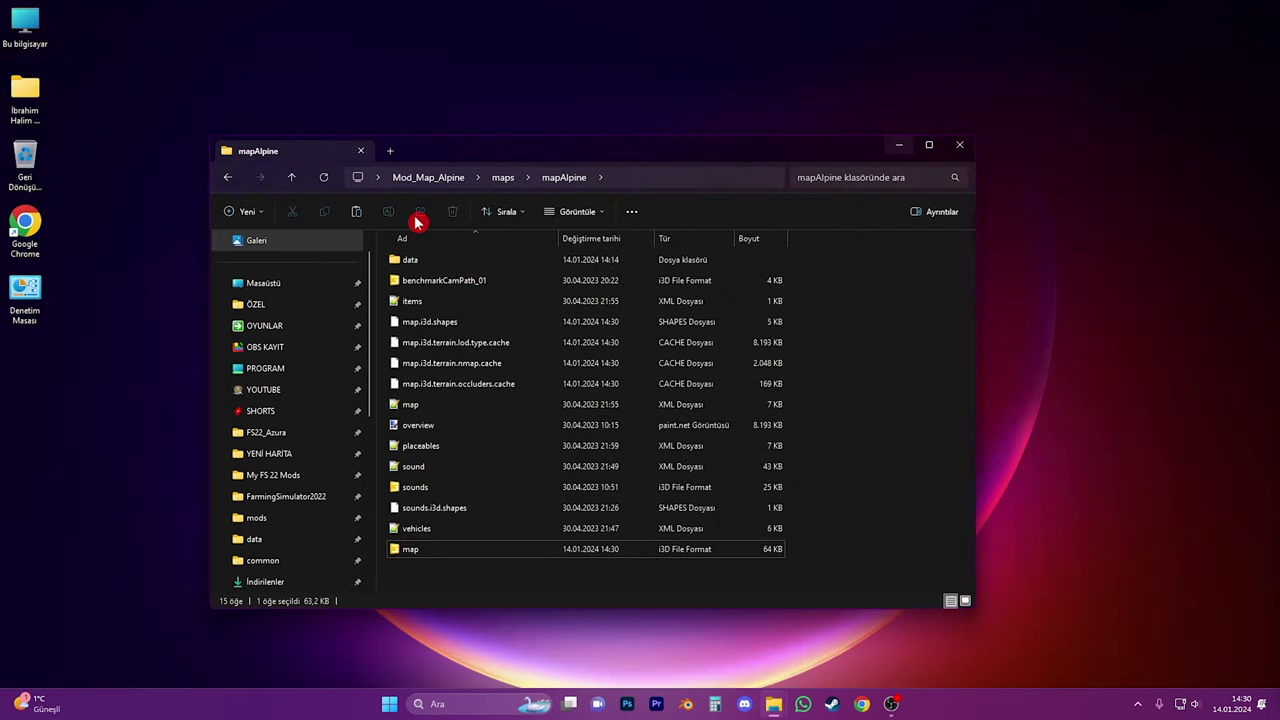
# Paste the copied files into the data folder of mapAlpine, replacing the files with the same names
pyautogui.doubleClick(418, 259)
pyautogui.click(573, 482)
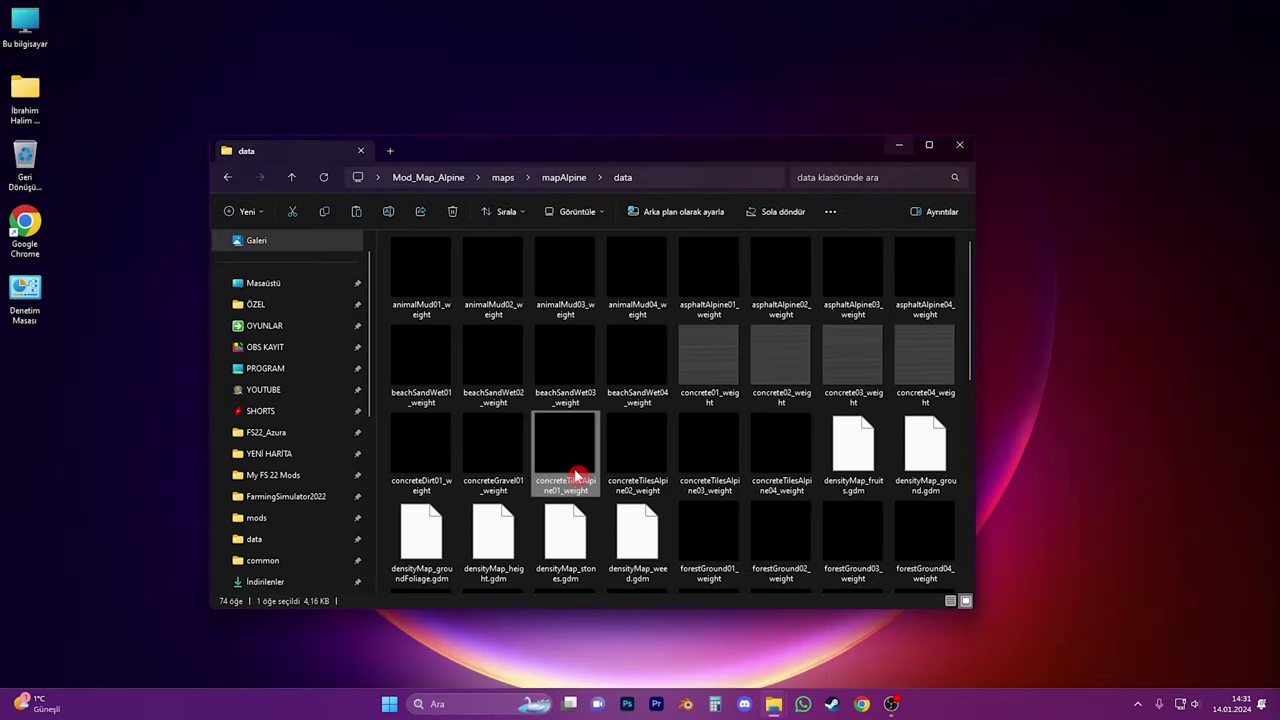
pyautogui.hotkey('ctrl', 'a')
pyautogui.hotkey('ctrl', 'v')
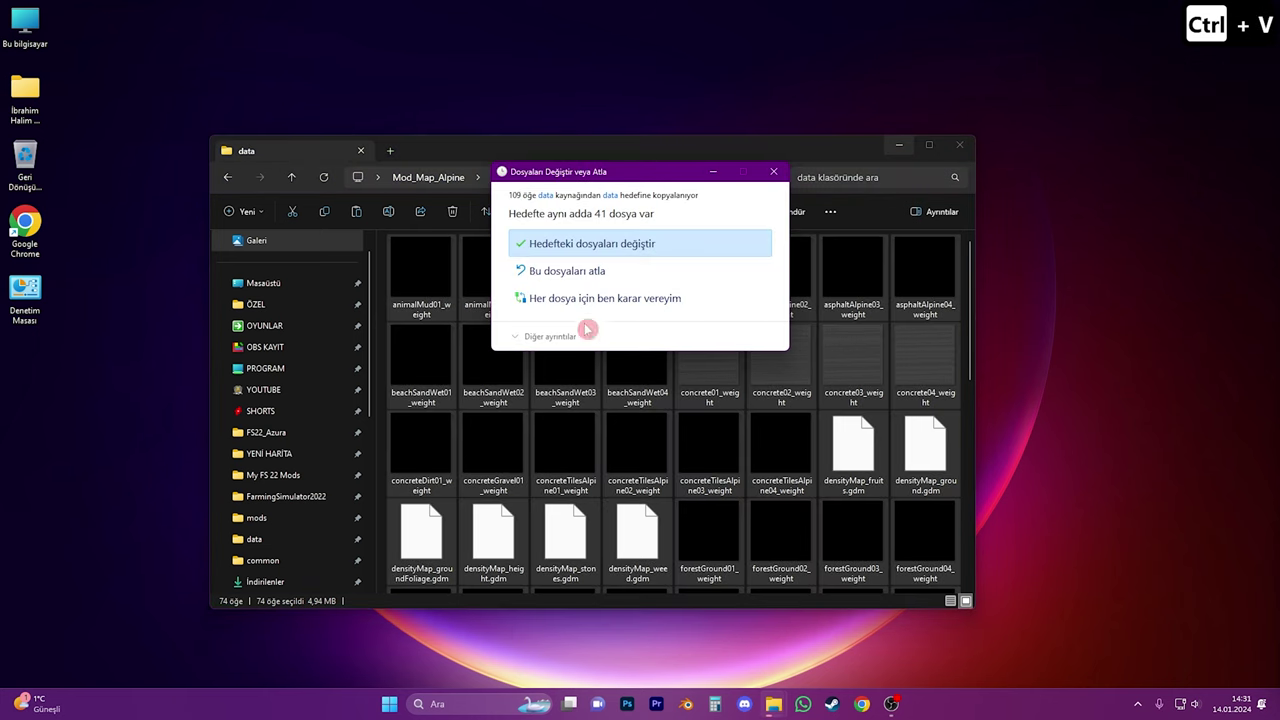
pyautogui.click(609, 244)
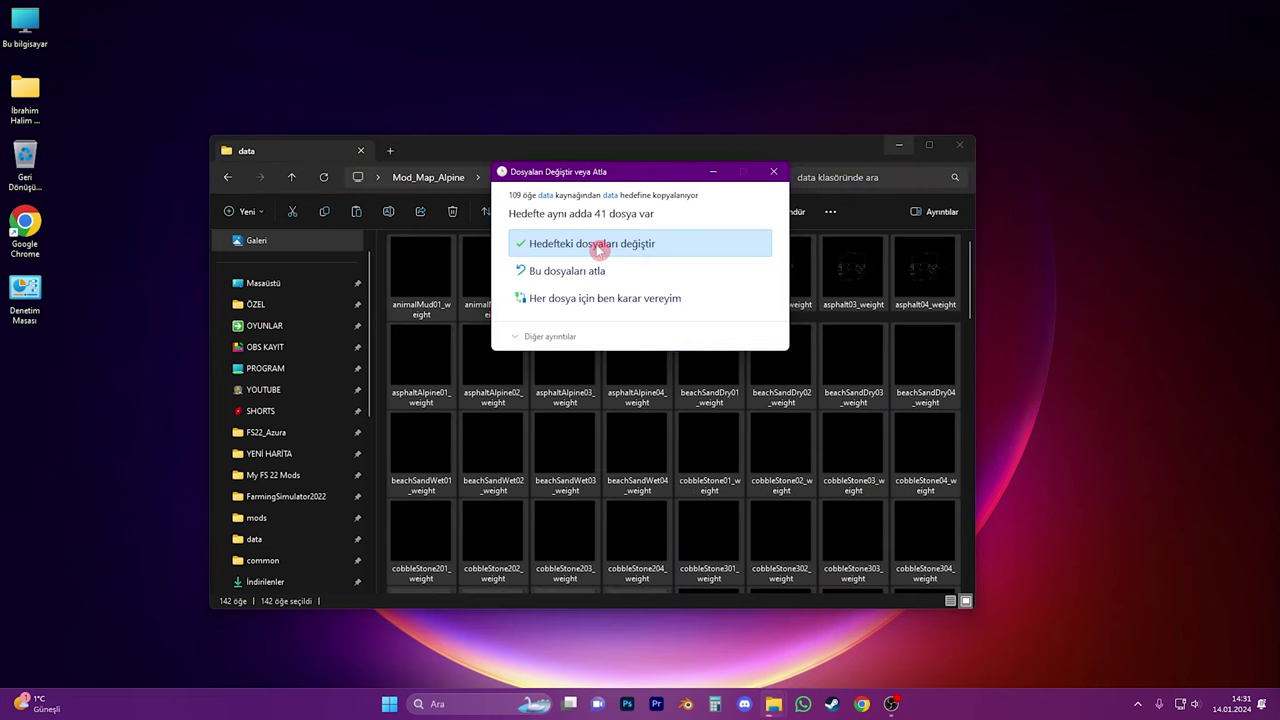
pyautogui.click(600, 244)
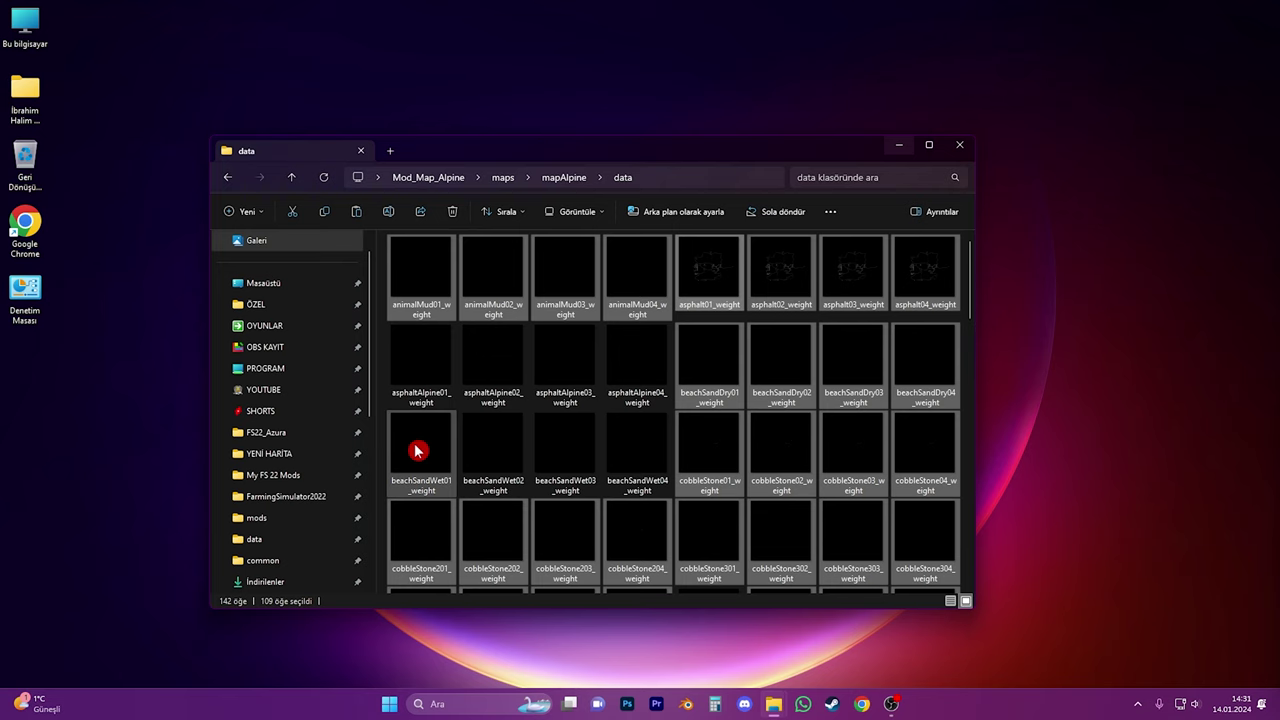
# Go back to Mod_Map_Alpine's maps/mapAlpine folder and open its map i3D file in GIANTS Editor
pyautogui.click(450, 182)
pyautogui.click(703, 159)
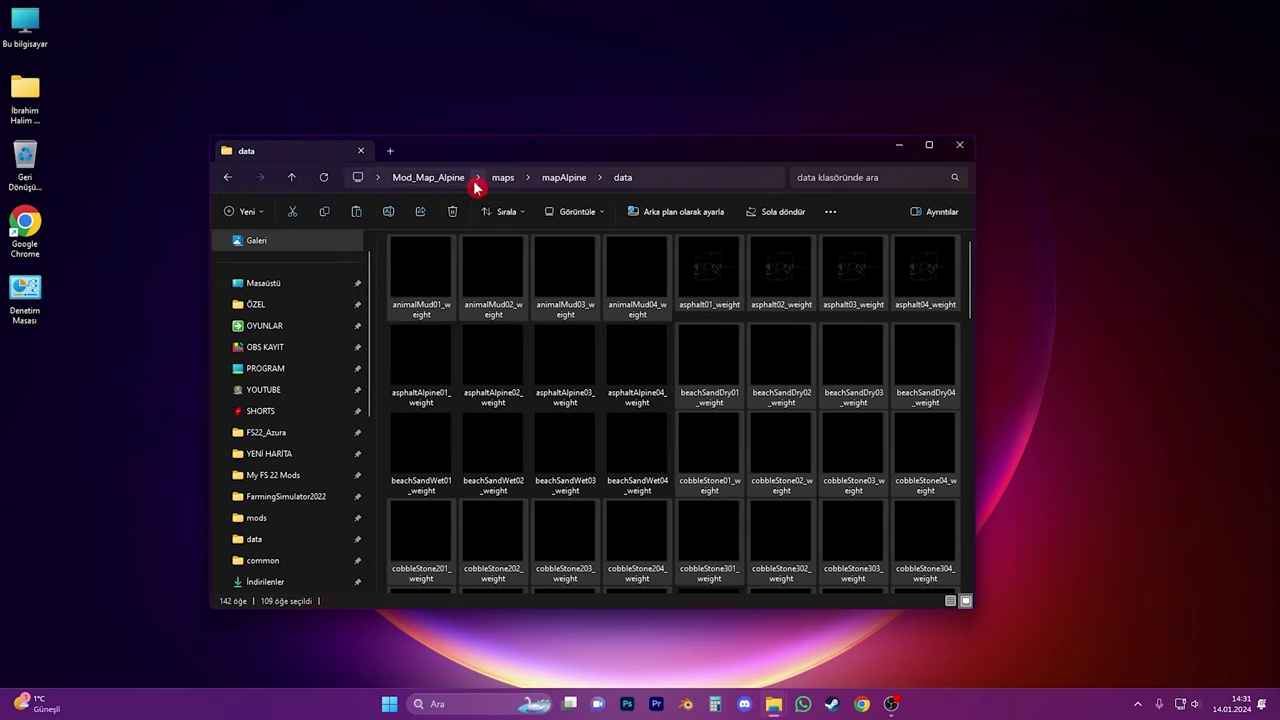
pyautogui.click(455, 183)
pyautogui.click(454, 186)
pyautogui.doubleClick(440, 260)
pyautogui.doubleClick(437, 262)
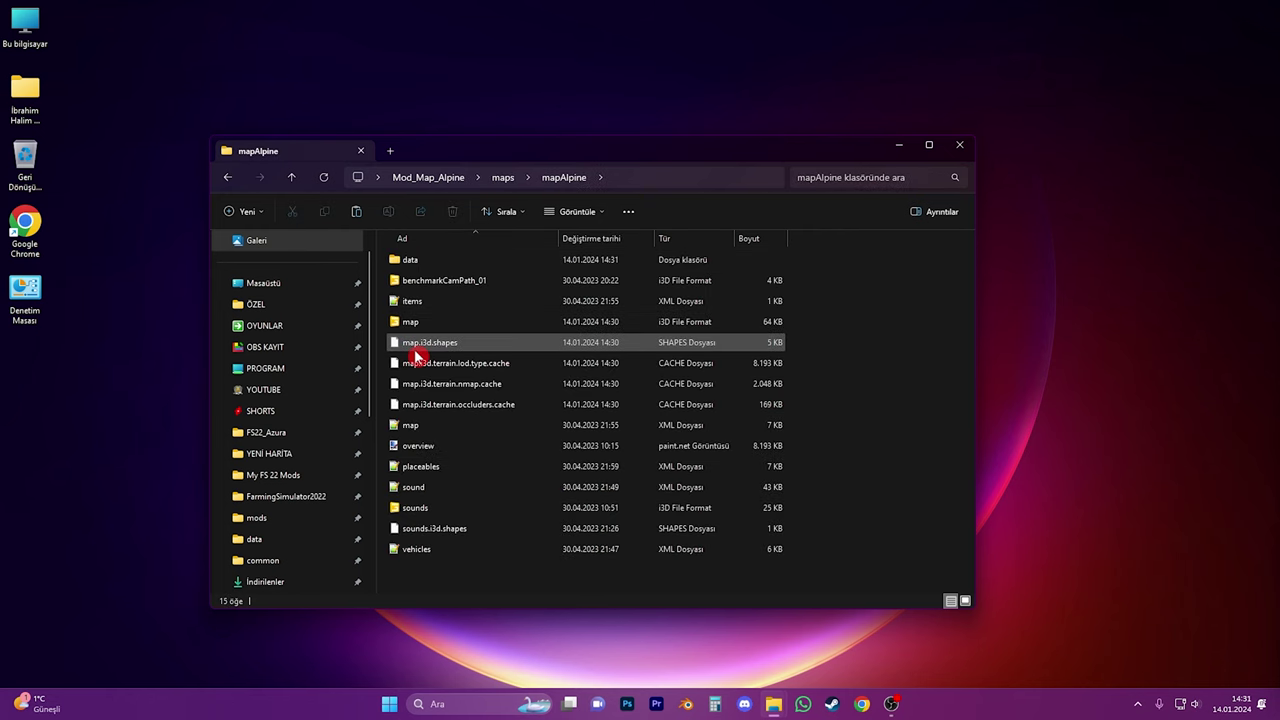
pyautogui.click(419, 327)
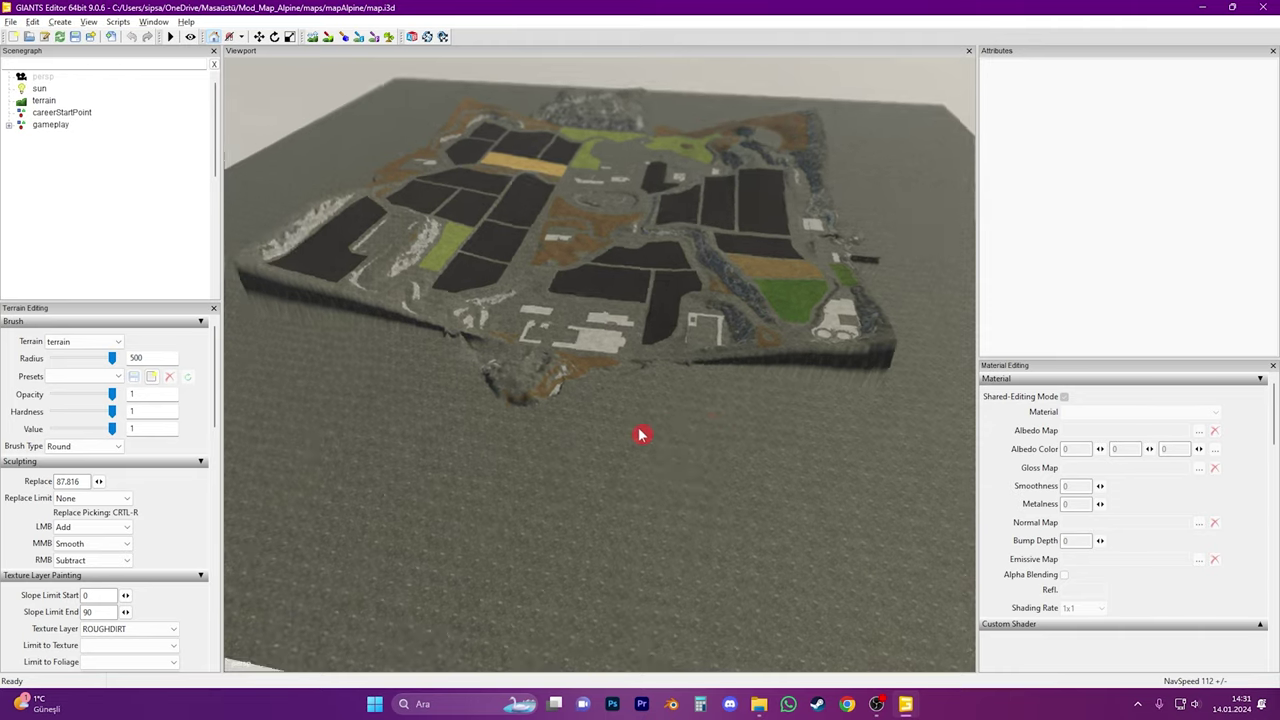
# Examine the terrain of the mapAlpine map, from the overall layout to the fields and rocky slopes
pyautogui.moveTo(642, 434)
pyautogui.keyDown('alt'); pyautogui.mouseDown()
pyautogui.moveTo(580, 437)
pyautogui.moveTo(641, 426)
pyautogui.mouseUp(); pyautogui.keyUp('alt')
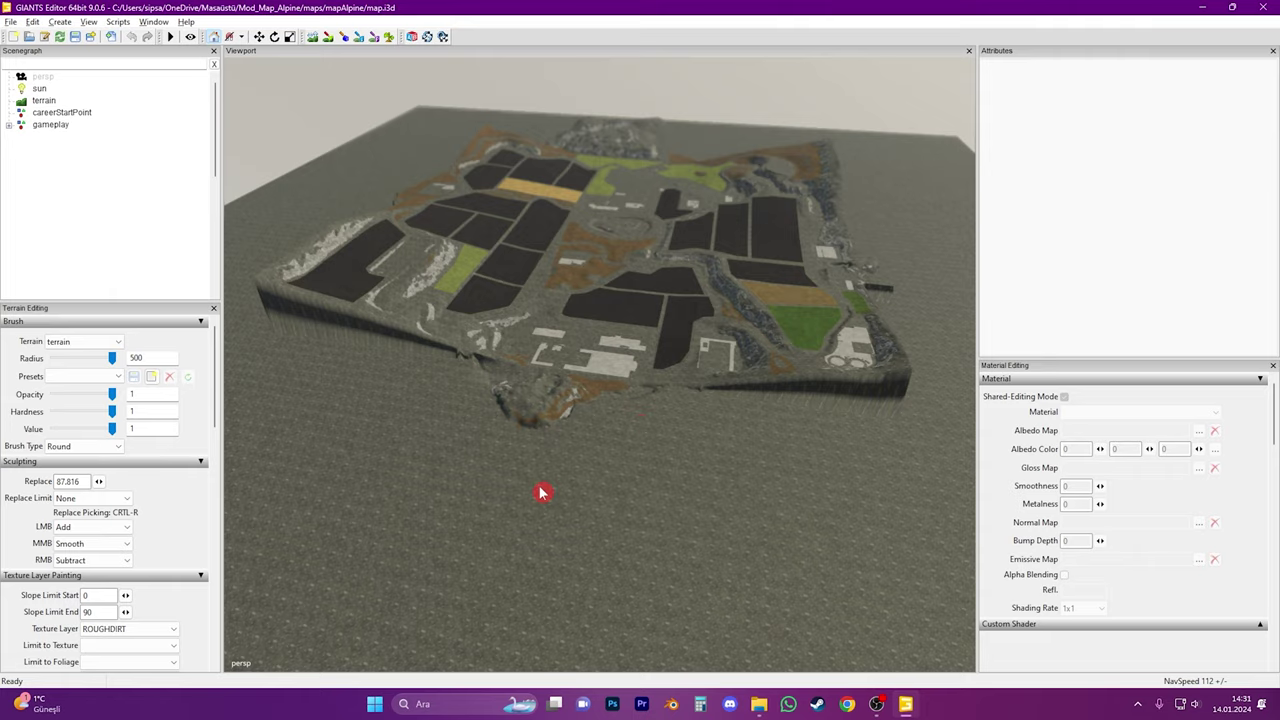
pyautogui.keyDown('alt'); pyautogui.moveTo(540, 492); pyautogui.dragTo(708, 290); pyautogui.keyUp('alt')
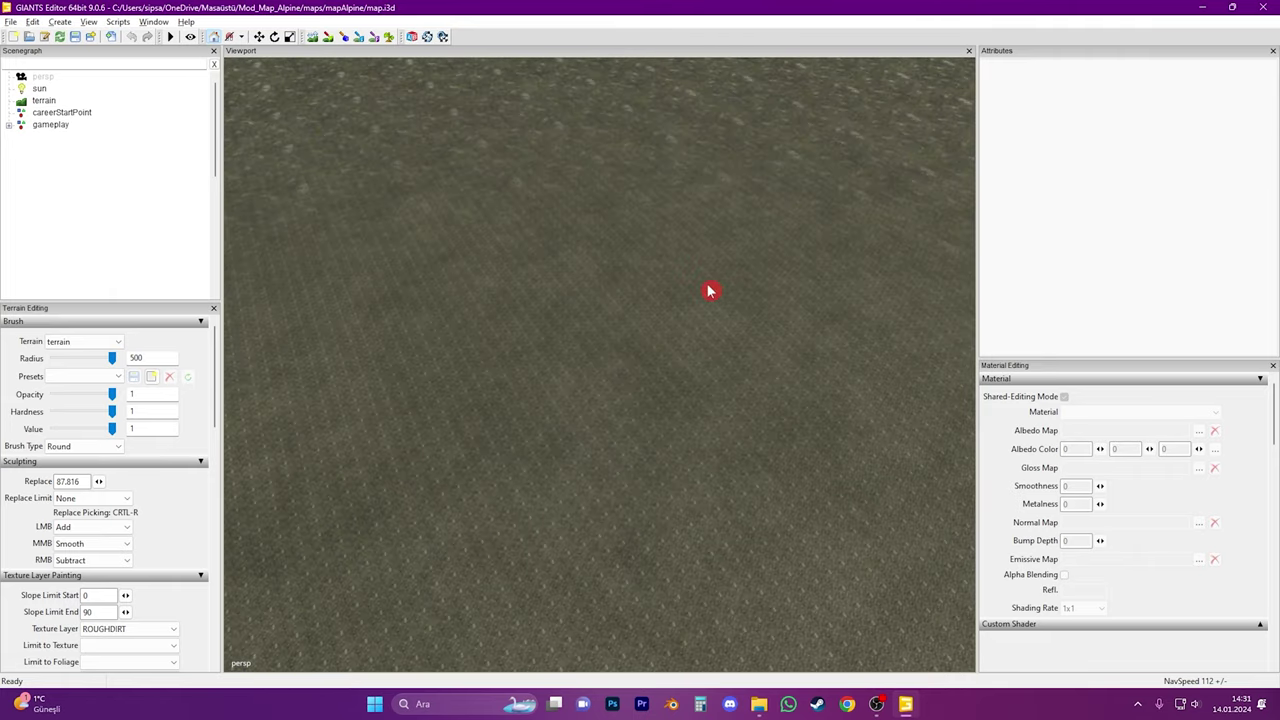
pyautogui.scroll(10, 742, 234)
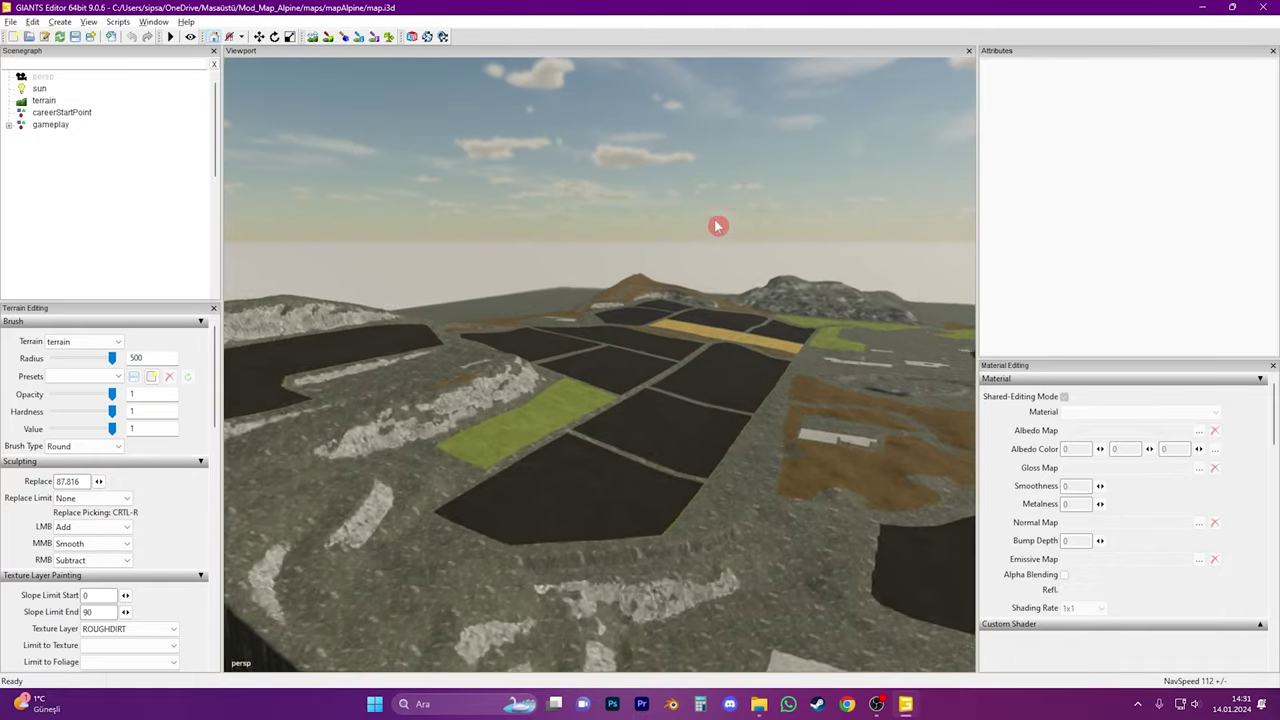
pyautogui.scroll(-8, 523, 517)
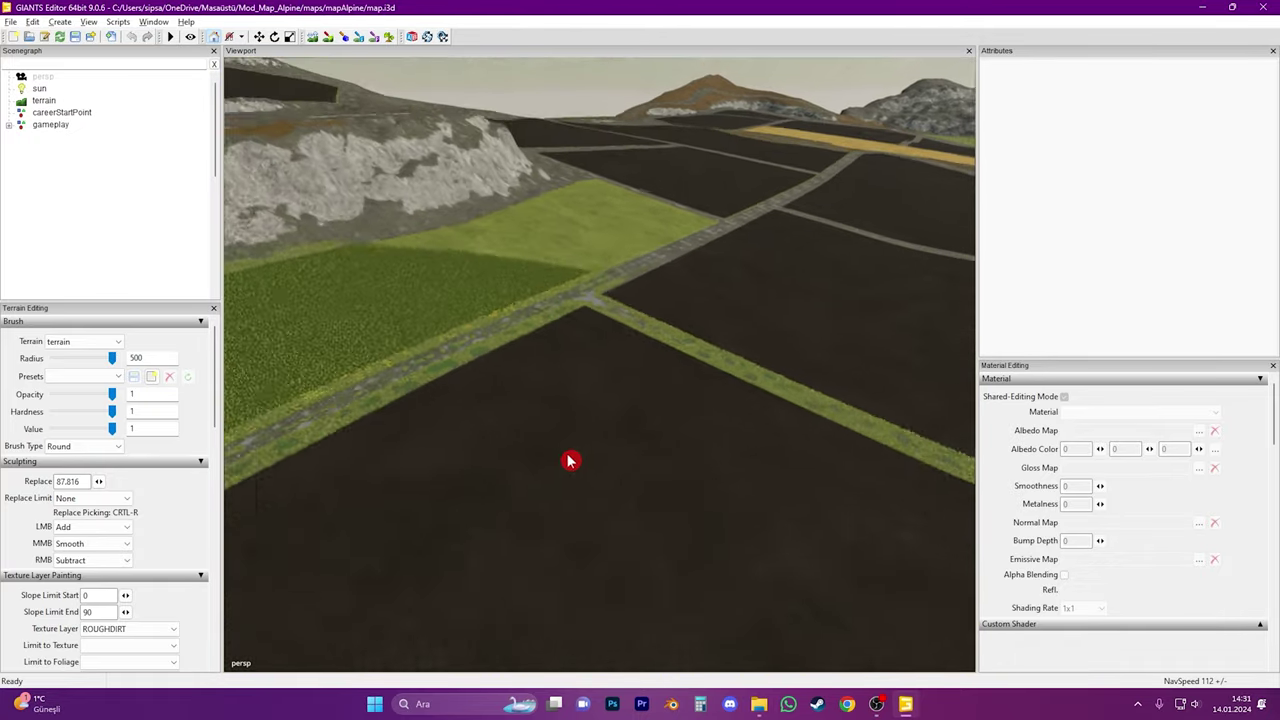
pyautogui.scroll(-5, 574, 458)
pyautogui.keyDown('alt'); pyautogui.moveTo(476, 513); pyautogui.dragTo(366, 488); pyautogui.keyUp('alt')
pyautogui.scroll(6, 463, 421)
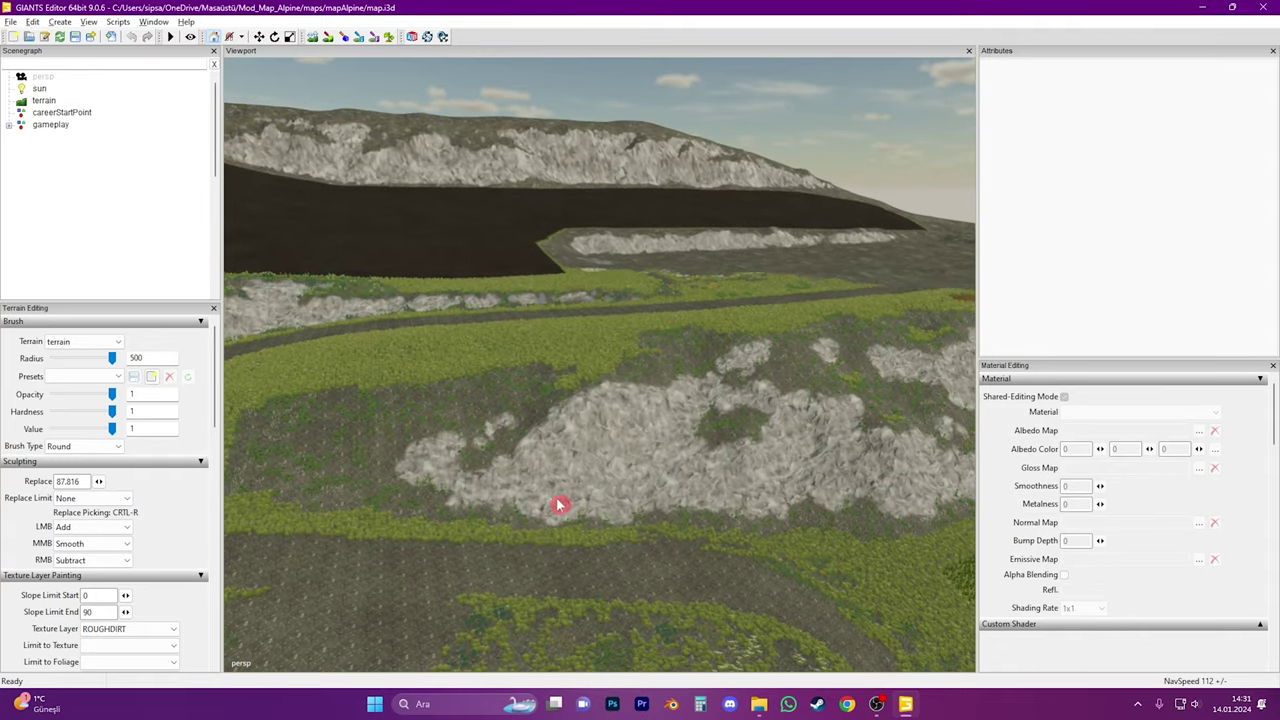
pyautogui.moveTo(558, 505); pyautogui.dragTo(603, 500, button='right')
pyautogui.moveTo(820, 244); pyautogui.dragTo(908, 334, button='right')
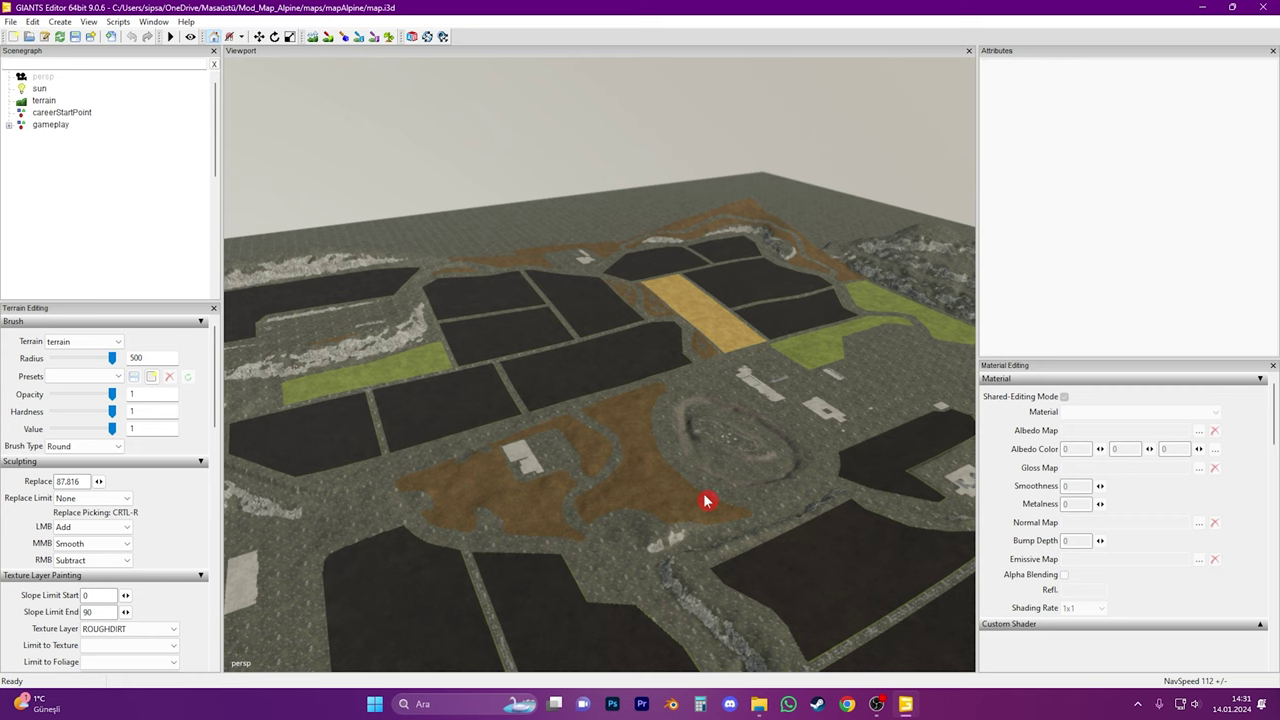
# Examine the ground textures around the map's central area and the grass-lined roads up close
pyautogui.keyDown('alt'); pyautogui.moveTo(792, 445); pyautogui.dragTo(778, 446); pyautogui.keyUp('alt')
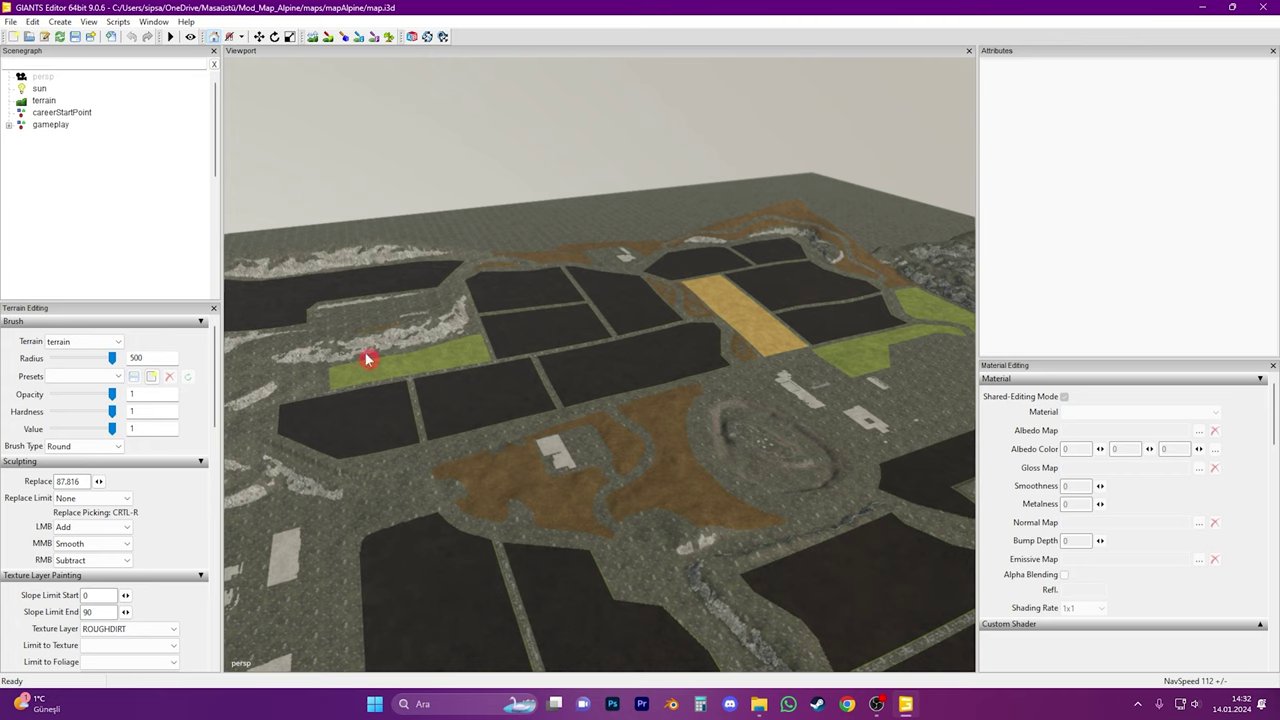
pyautogui.keyDown('alt'); pyautogui.moveTo(576, 504); pyautogui.dragTo(543, 518); pyautogui.keyUp('alt')
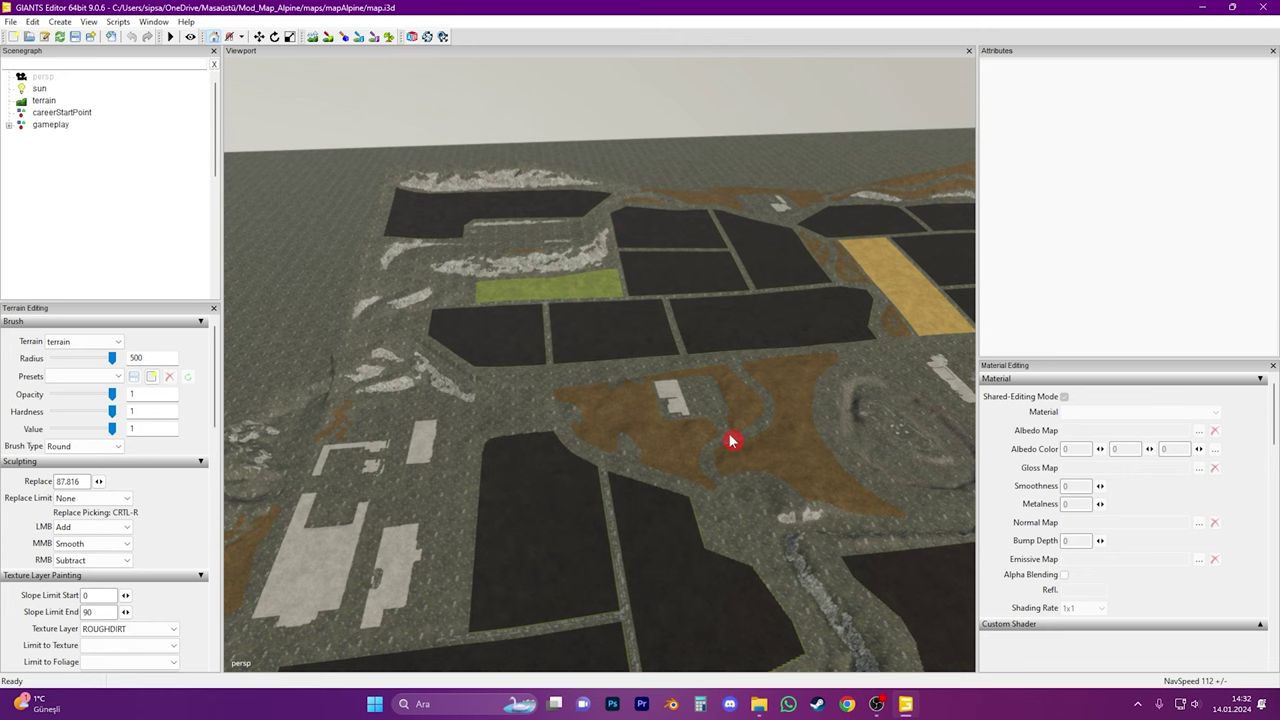
pyautogui.keyDown('alt'); pyautogui.moveTo(627, 463); pyautogui.dragTo(732, 476); pyautogui.keyUp('alt')
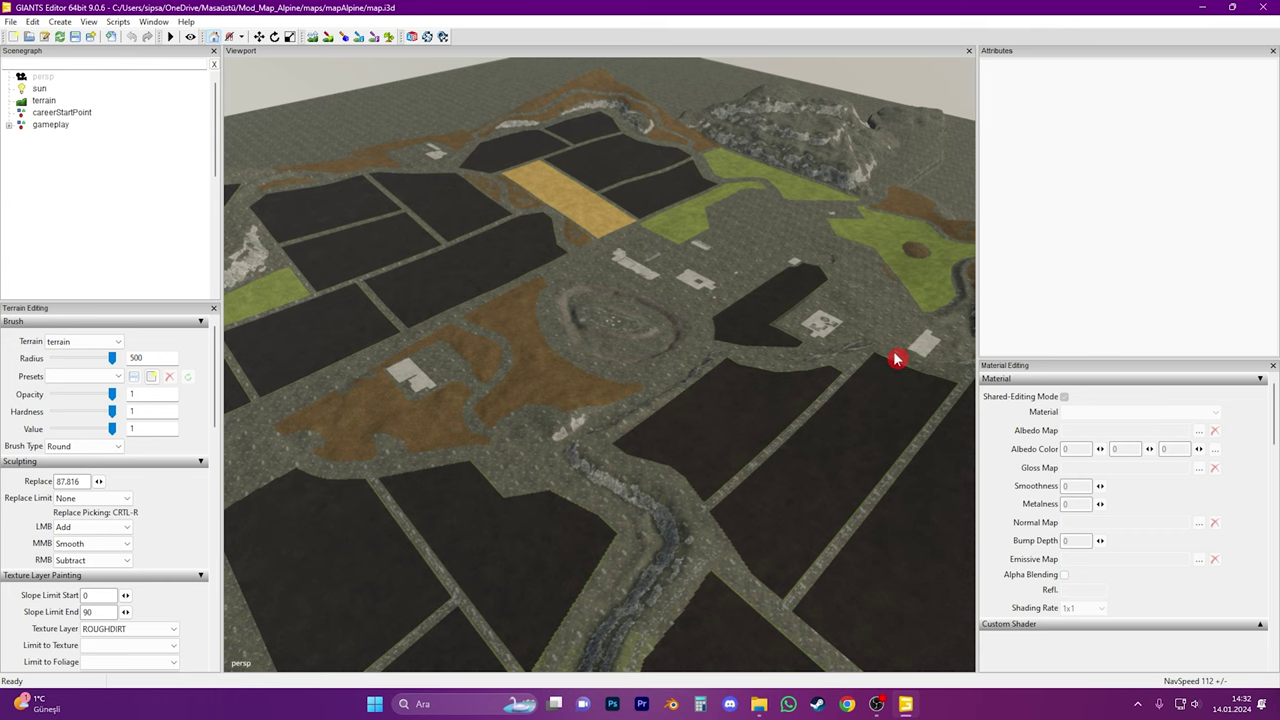
pyautogui.moveTo(875, 371); pyautogui.dragTo(740, 420, button='right')
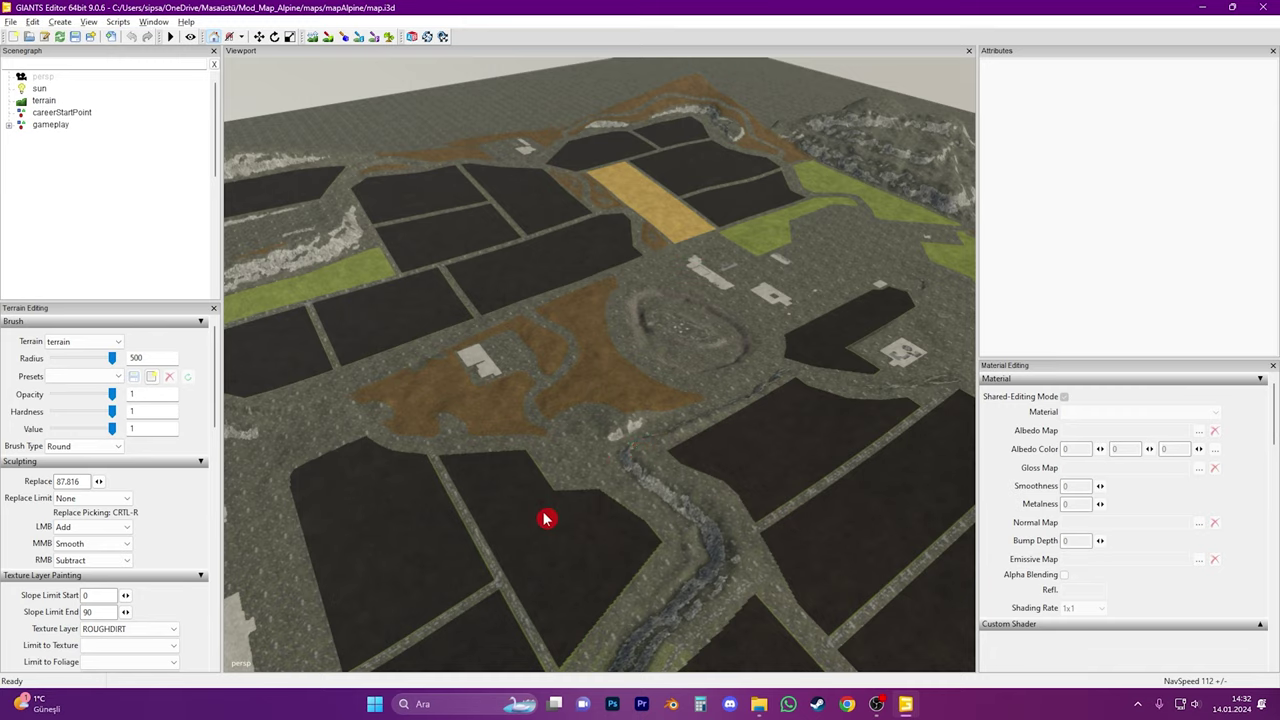
pyautogui.keyDown('alt'); pyautogui.moveTo(546, 519); pyautogui.dragTo(689, 460); pyautogui.keyUp('alt')
pyautogui.scroll(5, 649, 467)
pyautogui.moveTo(632, 446); pyautogui.dragTo(594, 454, button='right')
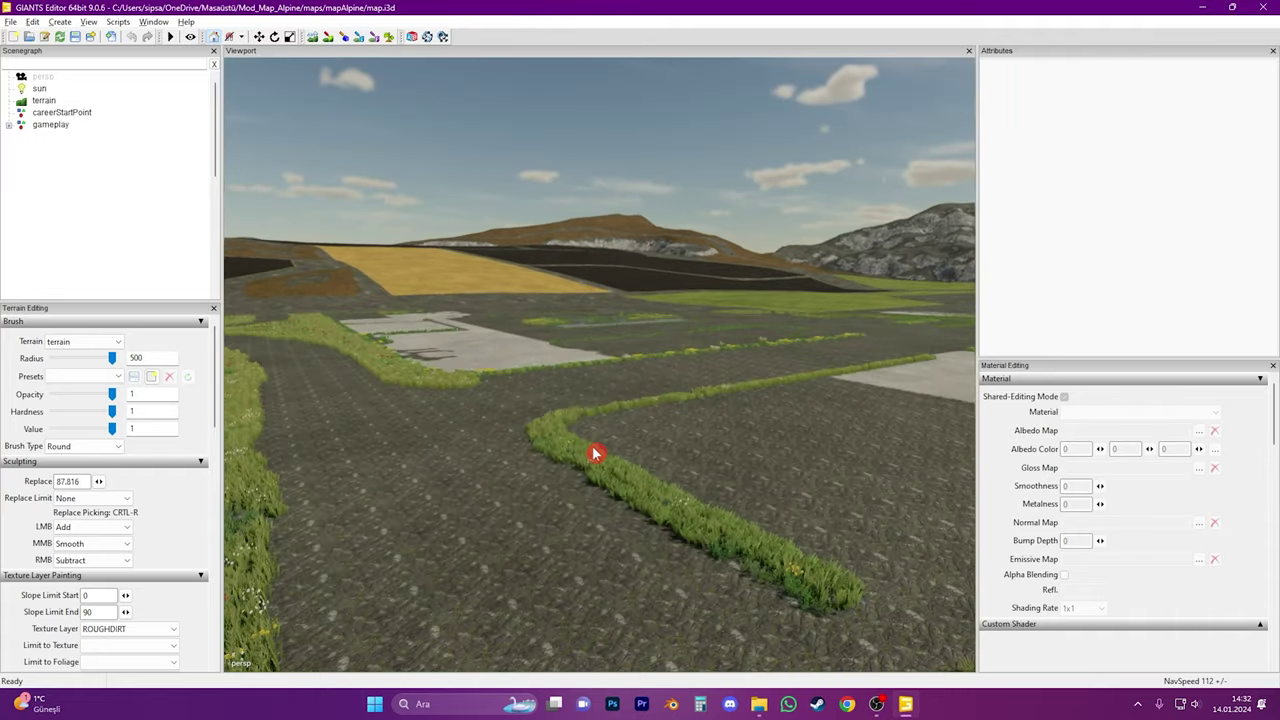
pyautogui.keyDown('alt'); pyautogui.moveTo(594, 454); pyautogui.dragTo(523, 431); pyautogui.keyUp('alt')
pyautogui.keyDown('alt'); pyautogui.moveTo(523, 431); pyautogui.dragTo(658, 536, button='right'); pyautogui.keyUp('alt')
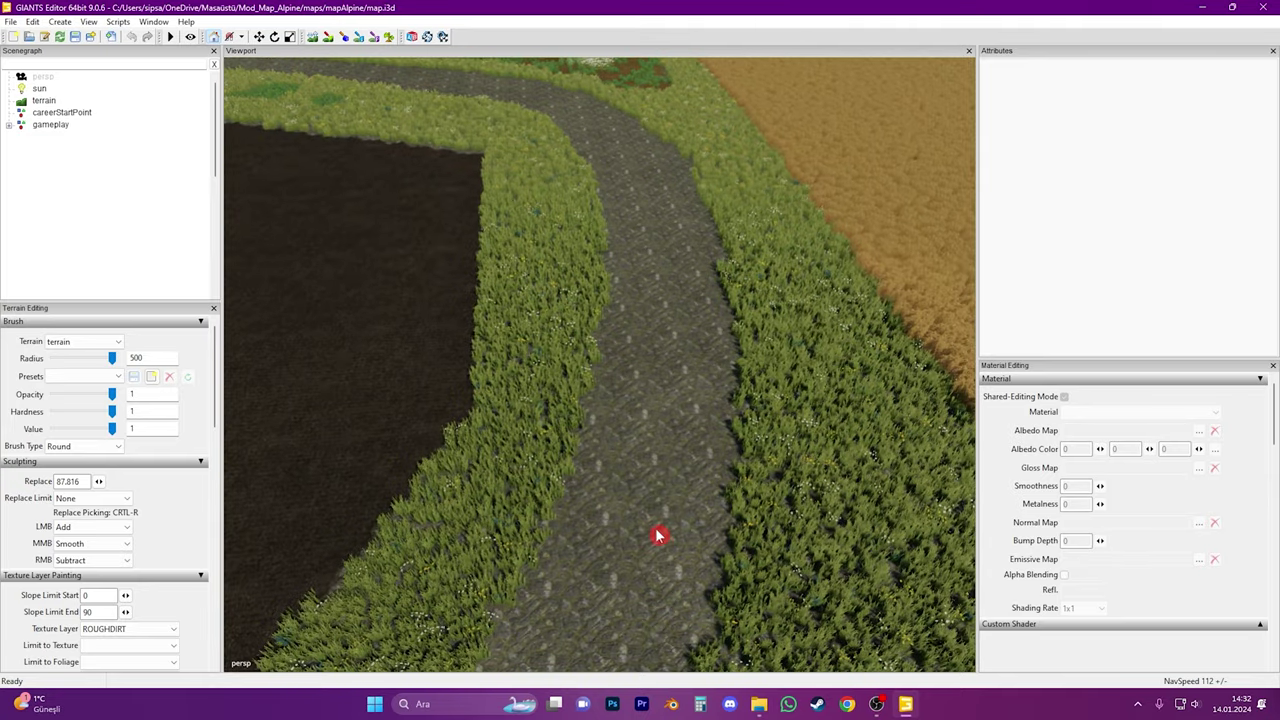
# Switch to the FS22_neuMinibrunn folder and open the map i3D file from maps/neuMinibrunn in GIANTS Editor
pyautogui.click(1212, 7)
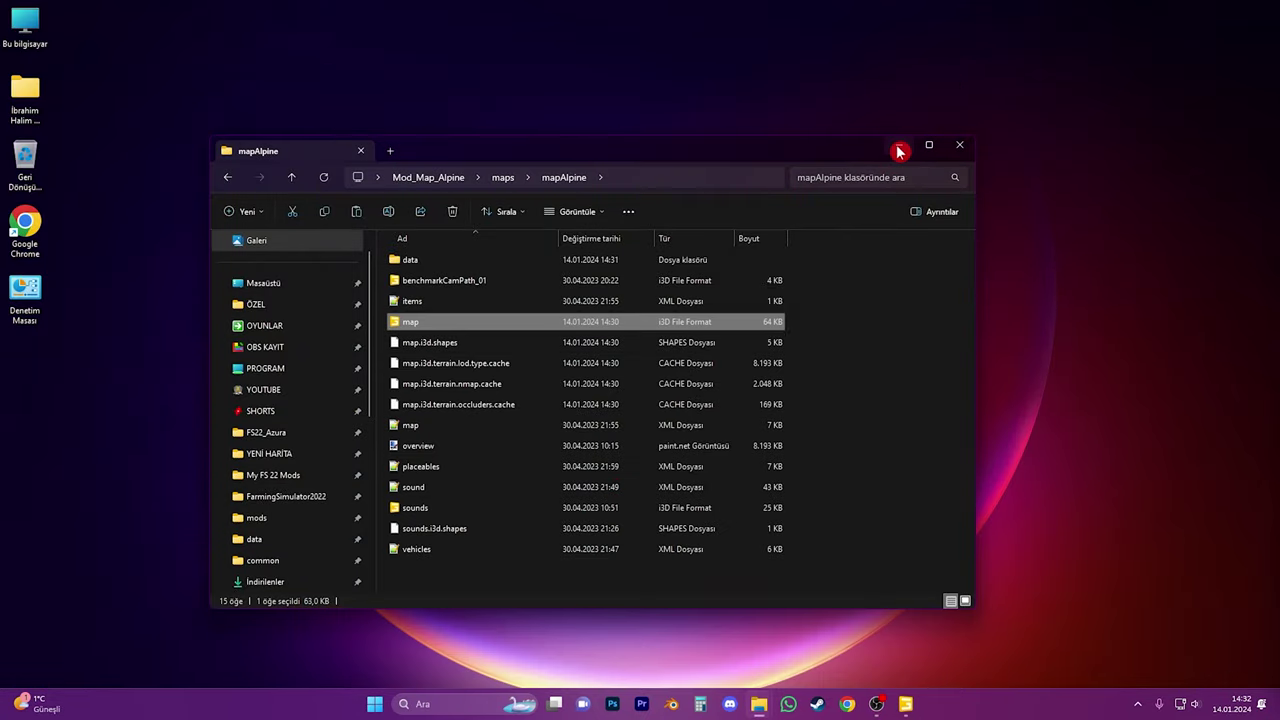
pyautogui.click(899, 151)
pyautogui.doubleClick(527, 425)
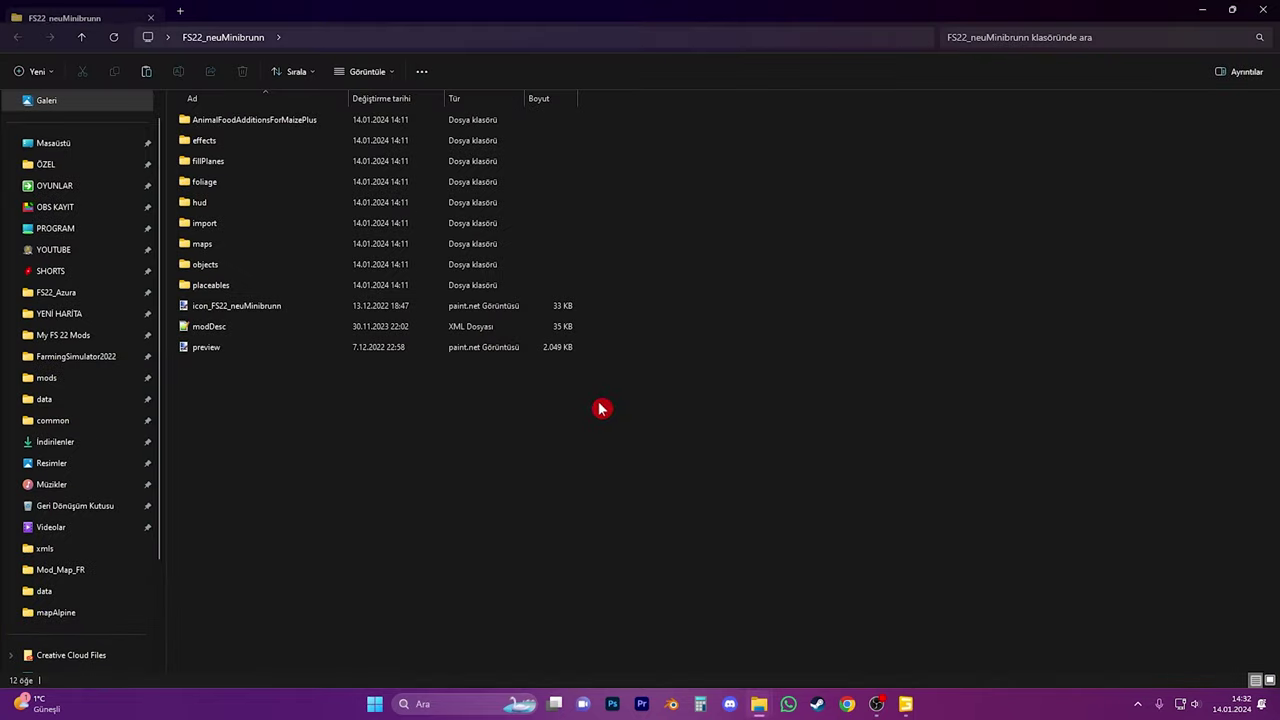
pyautogui.doubleClick(207, 244)
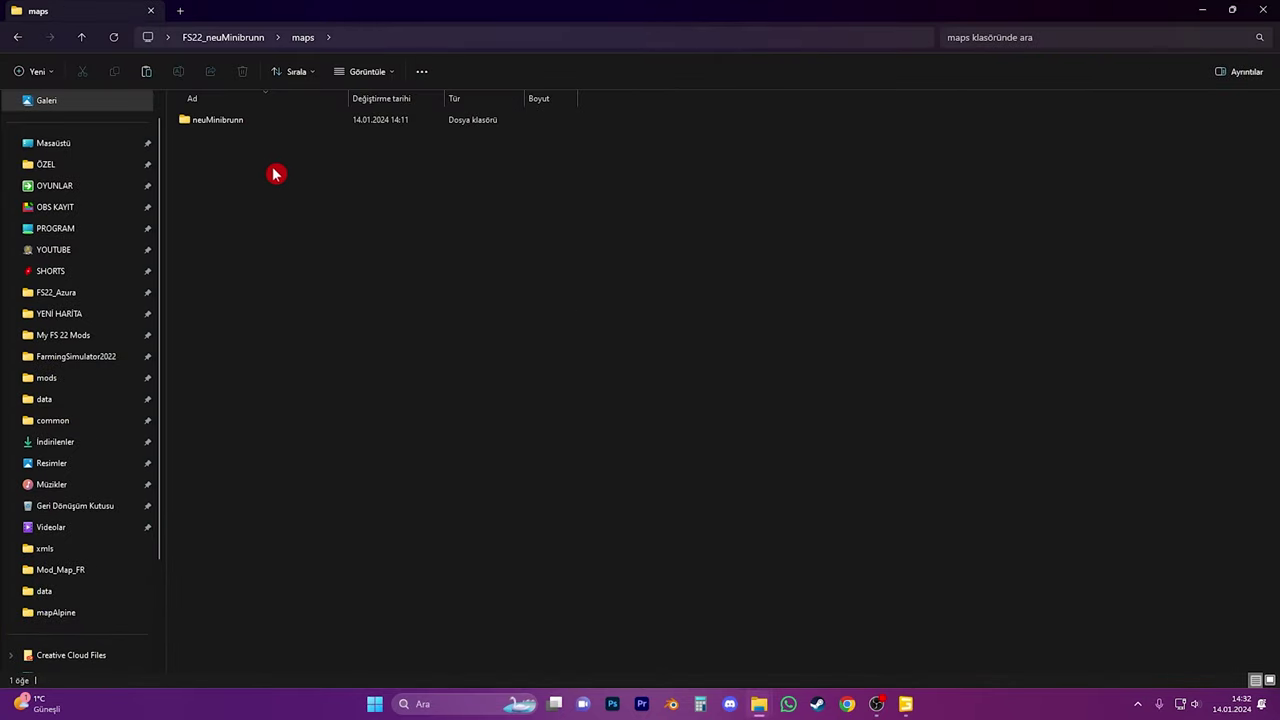
pyautogui.doubleClick(219, 122)
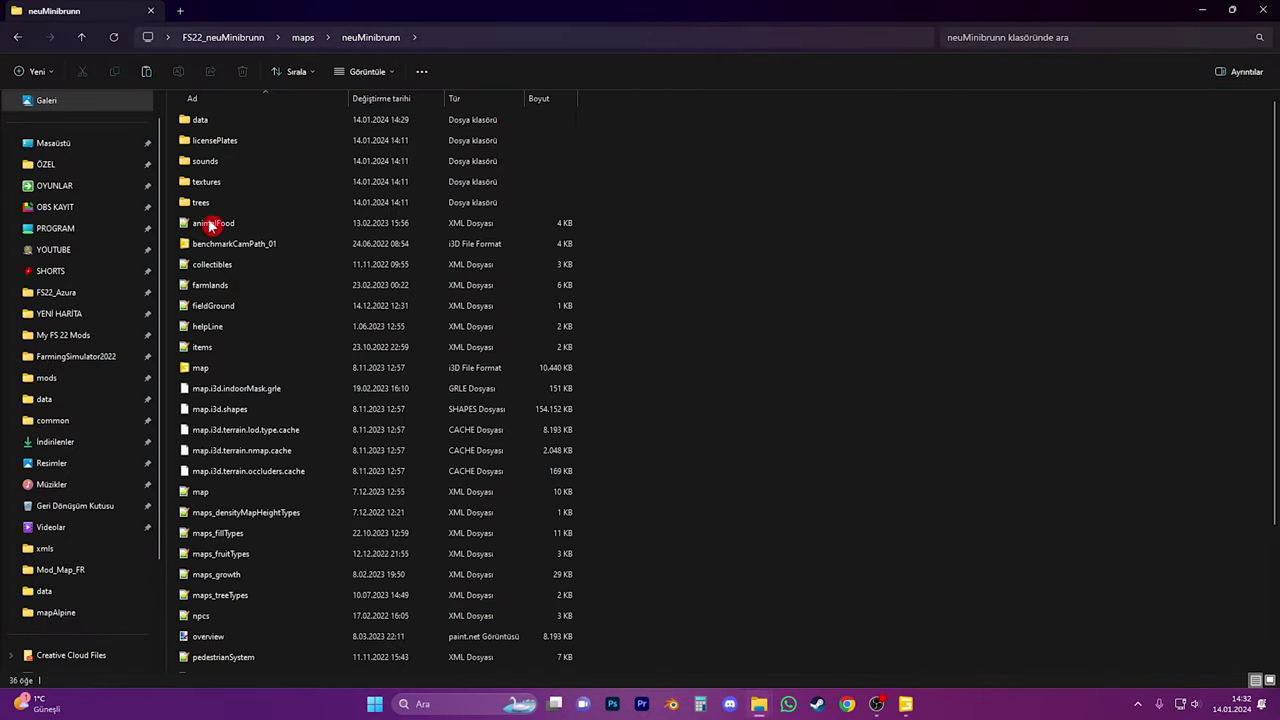
pyautogui.click(202, 369)
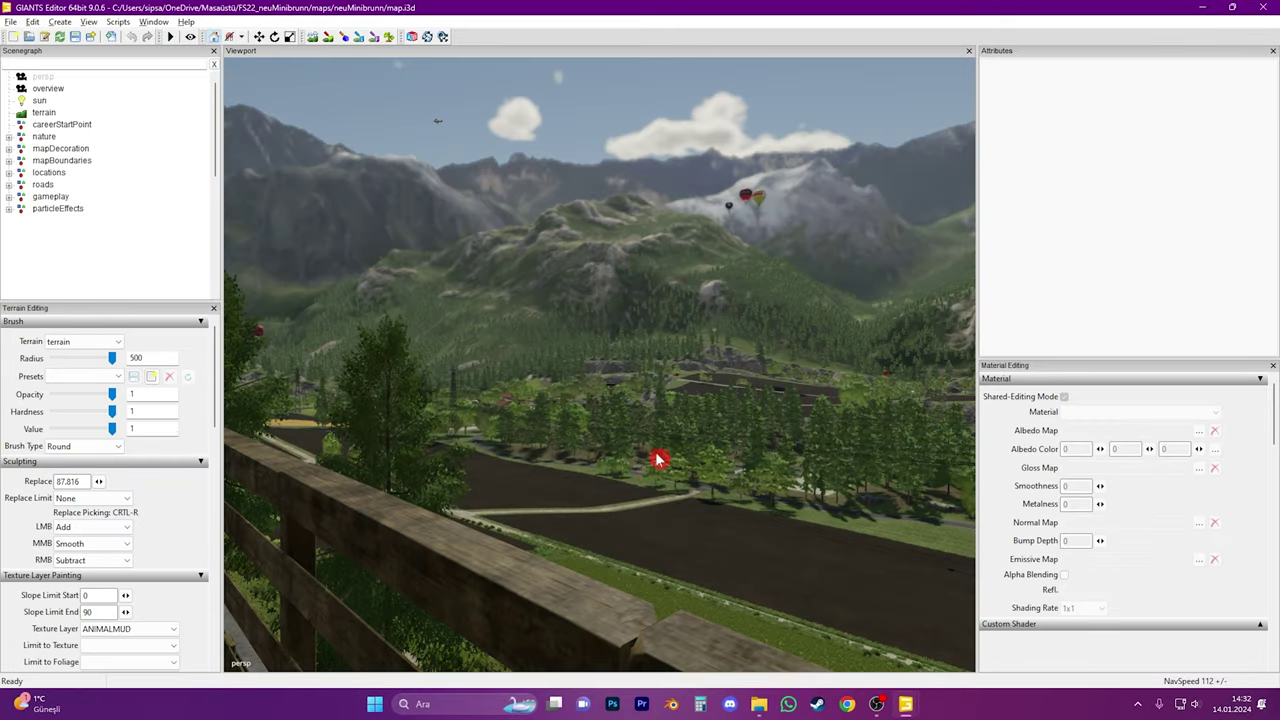
# Delete the curved road segment beside the guardrail and inspect the terrain texture beneath it
pyautogui.keyDown('alt'); pyautogui.moveTo(655, 458); pyautogui.dragTo(554, 543); pyautogui.keyUp('alt')
pyautogui.keyDown('alt'); pyautogui.moveTo(554, 543); pyautogui.dragTo(505, 575, button='middle'); pyautogui.keyUp('alt')
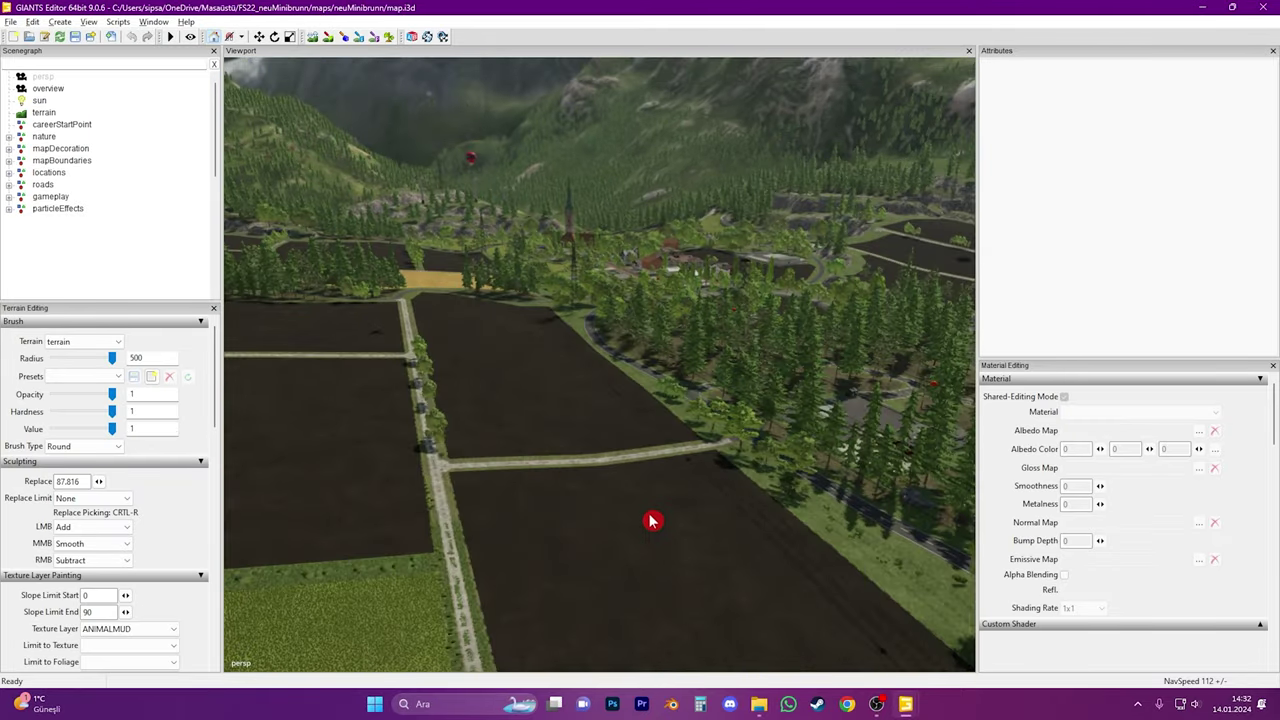
pyautogui.keyDown('alt'); pyautogui.moveTo(651, 520); pyautogui.dragTo(554, 555); pyautogui.keyUp('alt')
pyautogui.moveTo(555, 555); pyautogui.dragTo(567, 449, button='right')
pyautogui.keyDown('alt'); pyautogui.moveTo(568, 448); pyautogui.dragTo(573, 494); pyautogui.keyUp('alt')
pyautogui.scroll(3, 573, 494)
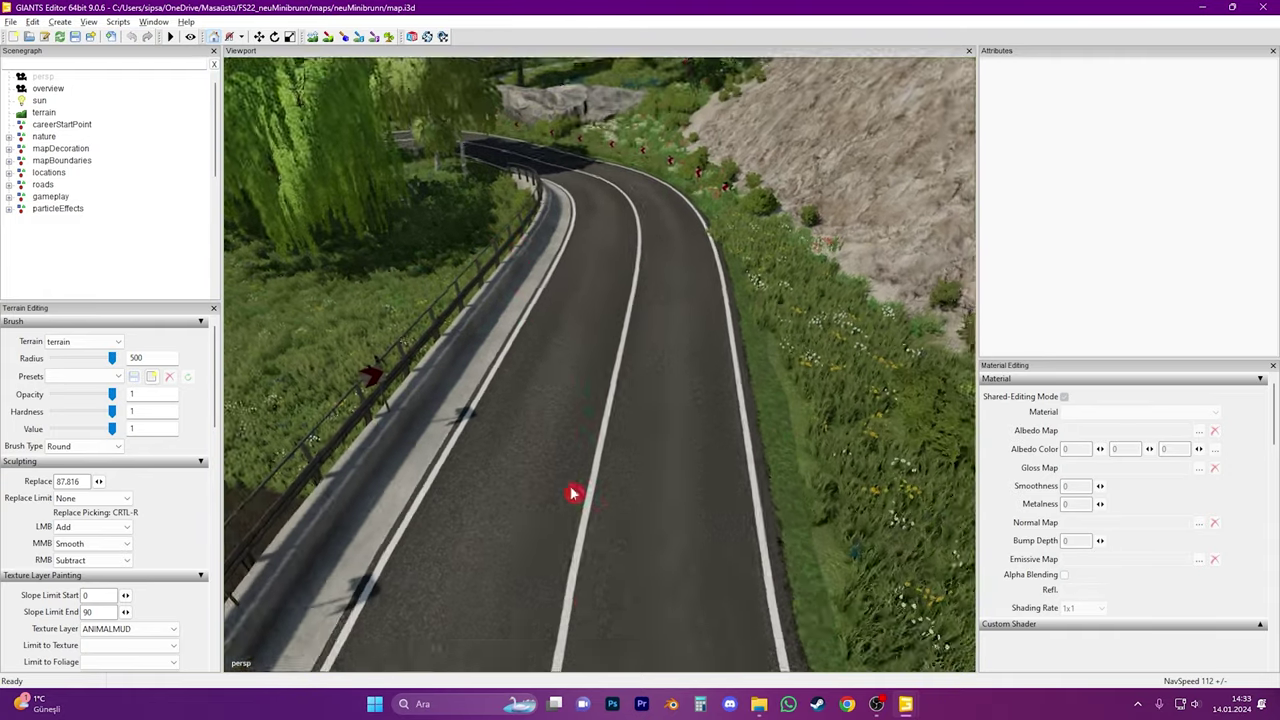
pyautogui.click(633, 401)
pyautogui.press('Delete')
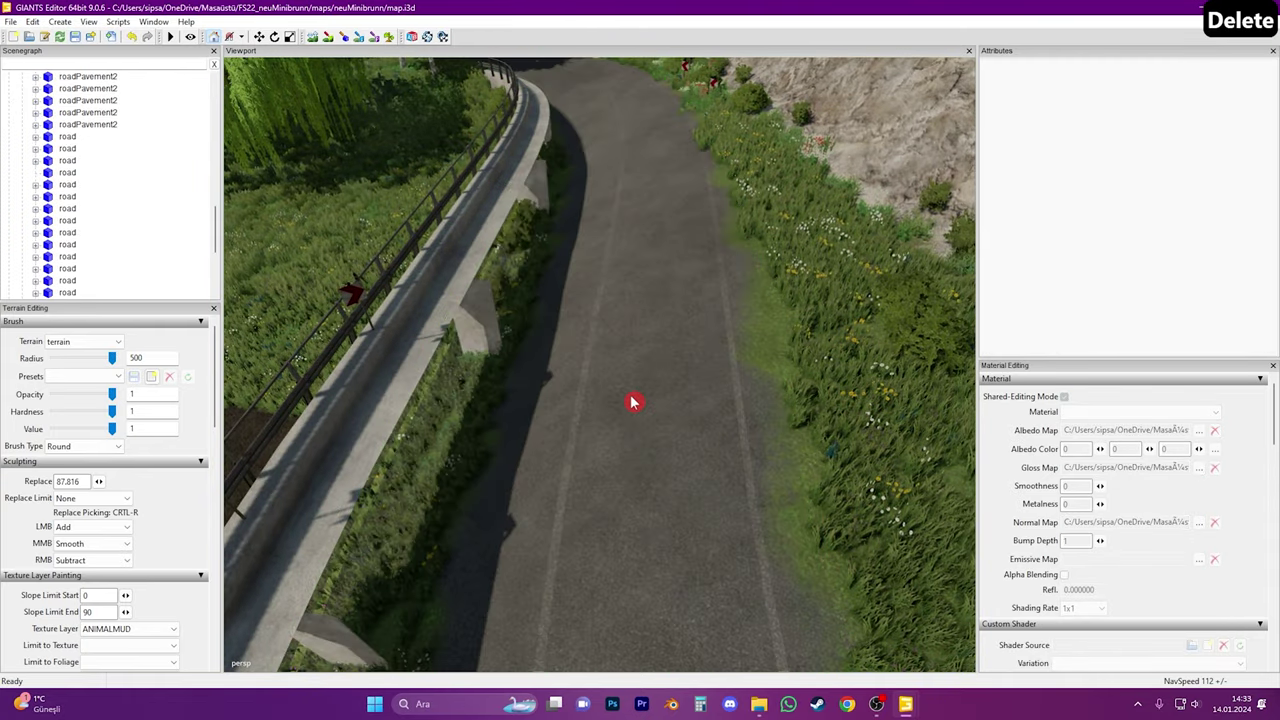
pyautogui.scroll(5, 638, 481)
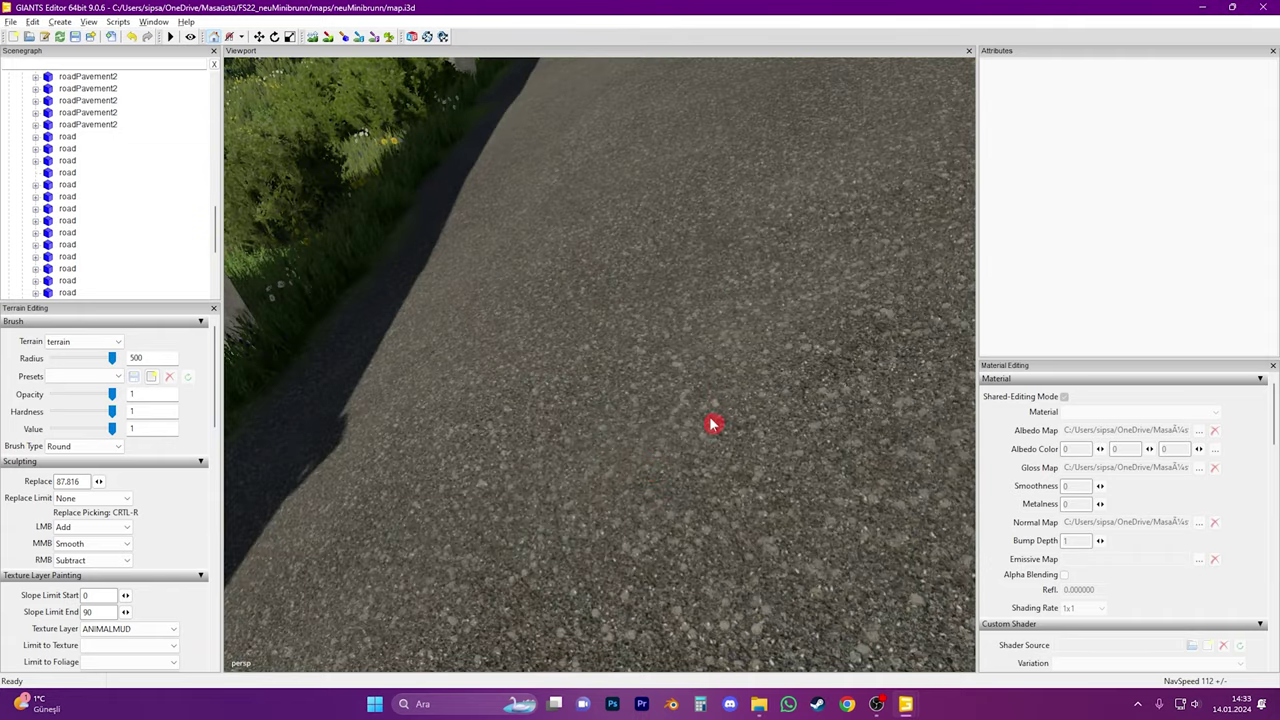
# Switch from the neuMinibrunn map to the mapAlpine map and compare the curved road's ground texture up close
pyautogui.scroll(-5, 694, 417)
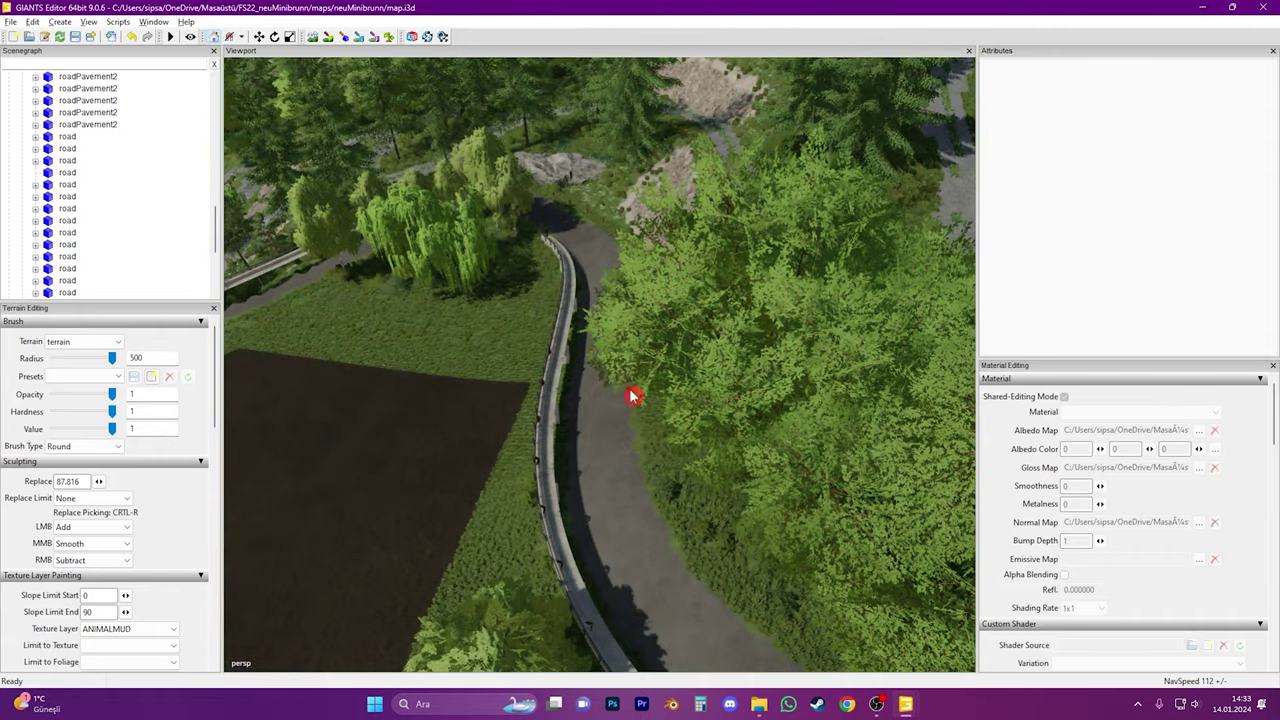
pyautogui.moveTo(906, 707)
pyautogui.click(846, 651)
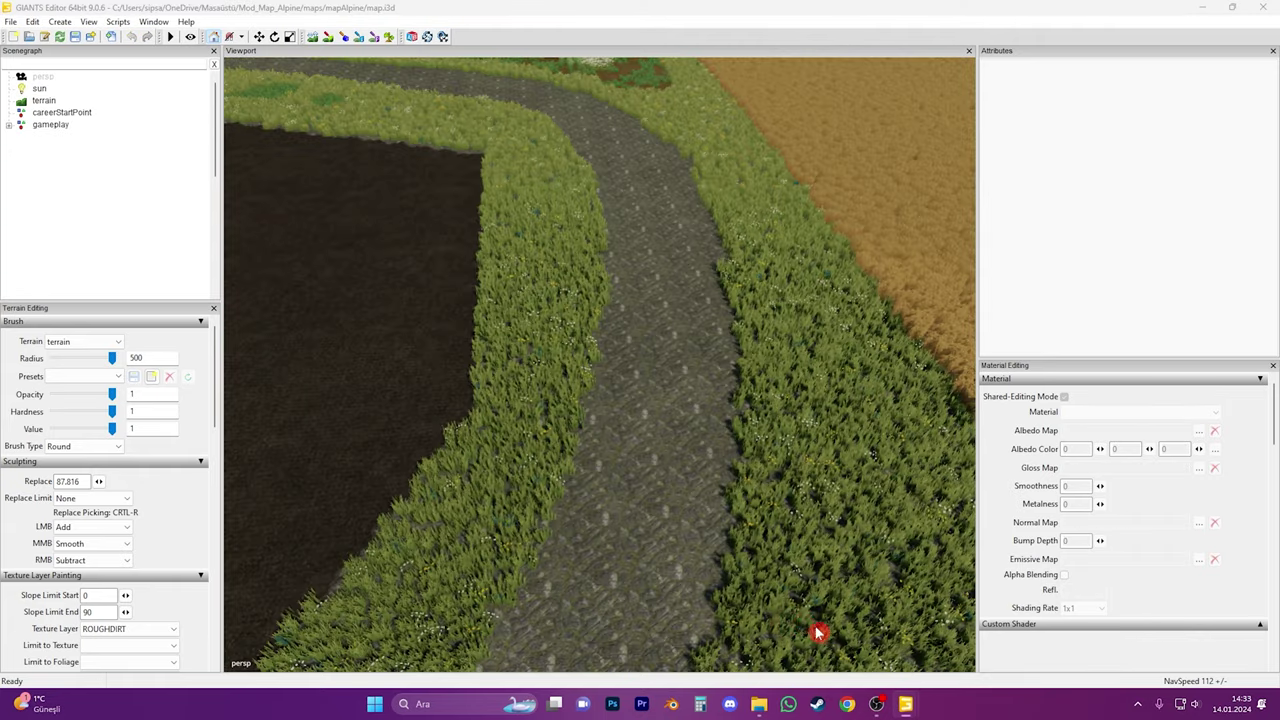
pyautogui.scroll(-6, 700, 523)
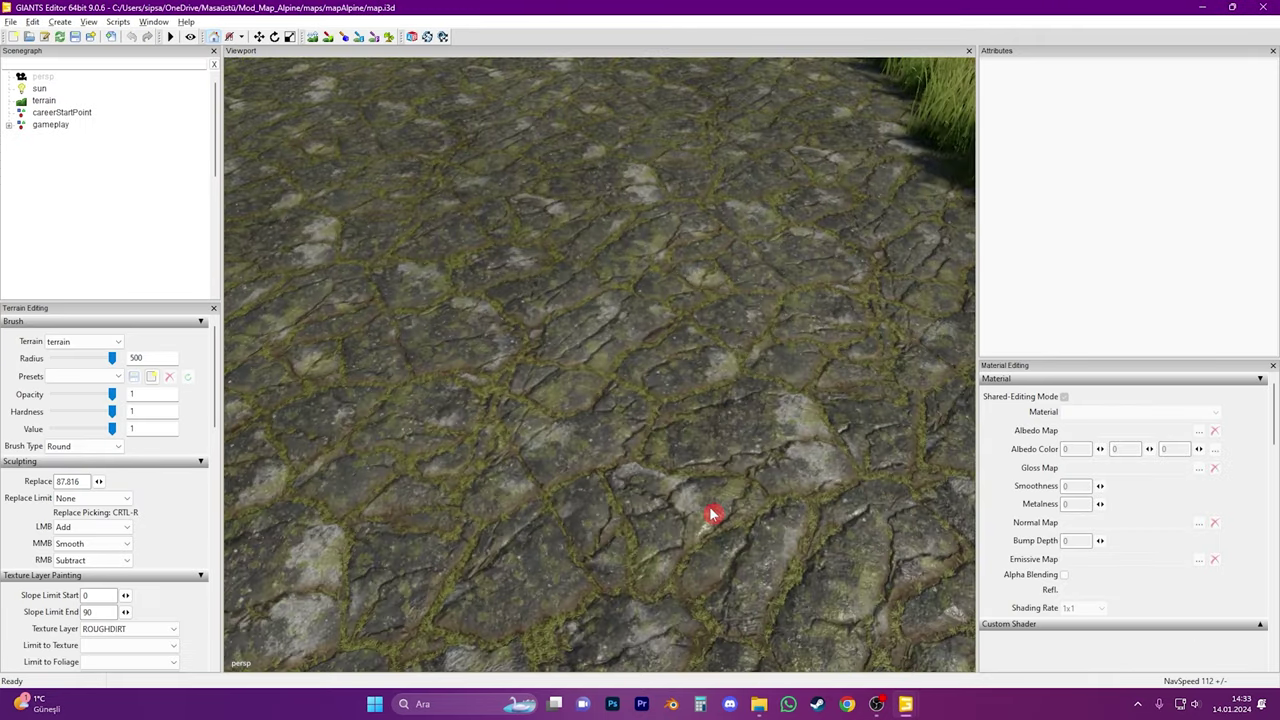
pyautogui.scroll(5, 663, 358)
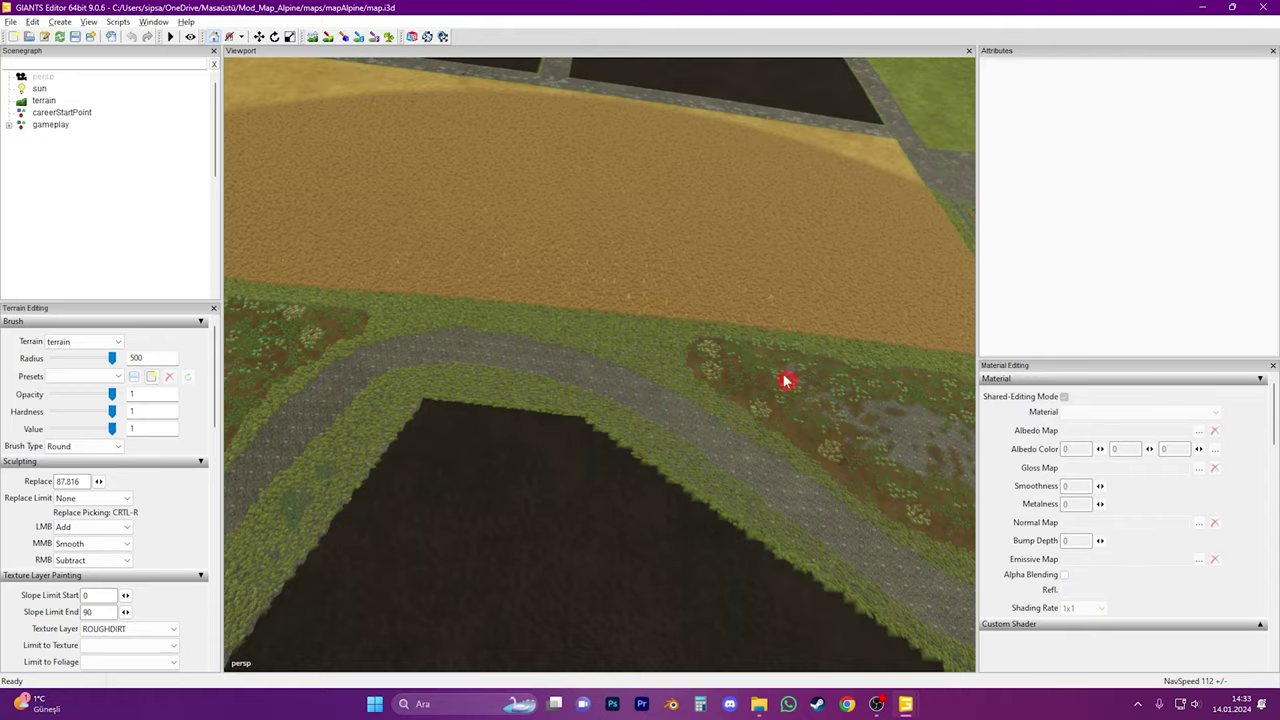
# Examine the mapAlpine terrain textures around the fields, paved central area and grass-lined road
pyautogui.keyDown('alt'); pyautogui.moveTo(784, 375); pyautogui.dragTo(614, 444, button='middle'); pyautogui.keyUp('alt')
pyautogui.keyDown('alt'); pyautogui.moveTo(614, 444); pyautogui.dragTo(747, 367); pyautogui.keyUp('alt')
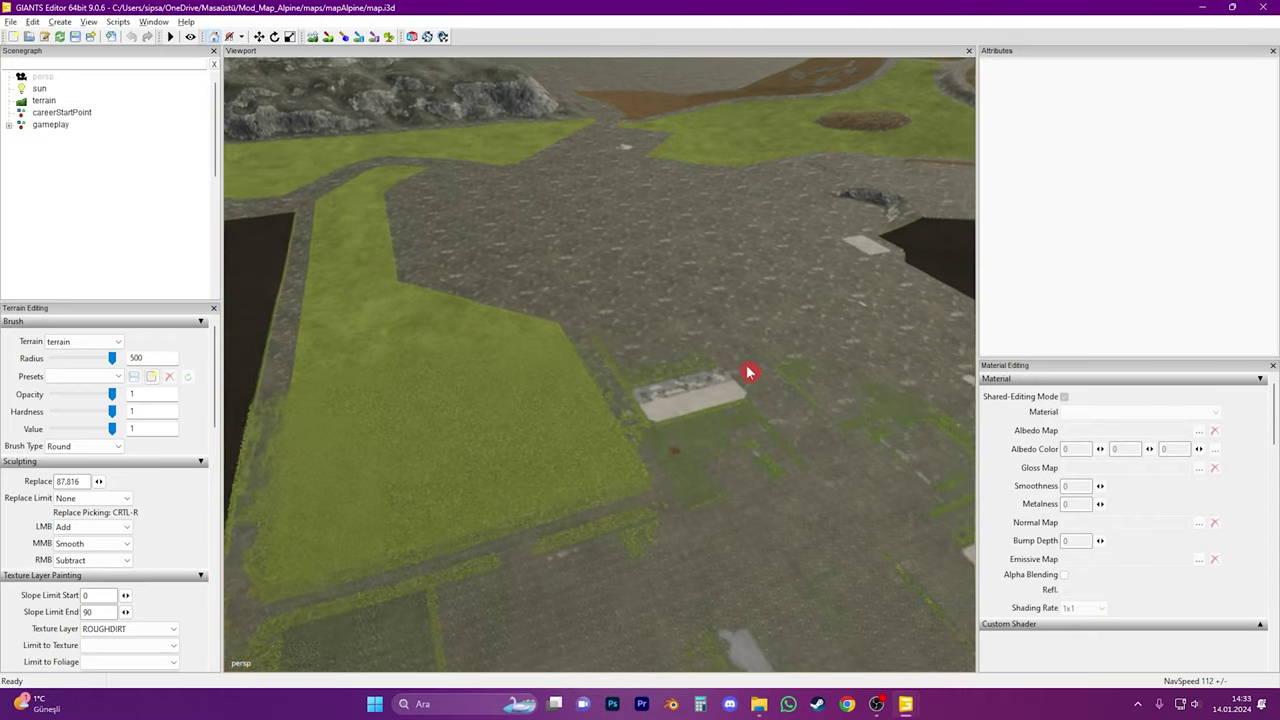
pyautogui.scroll(-6, 814, 306)
pyautogui.scroll(6, 814, 303)
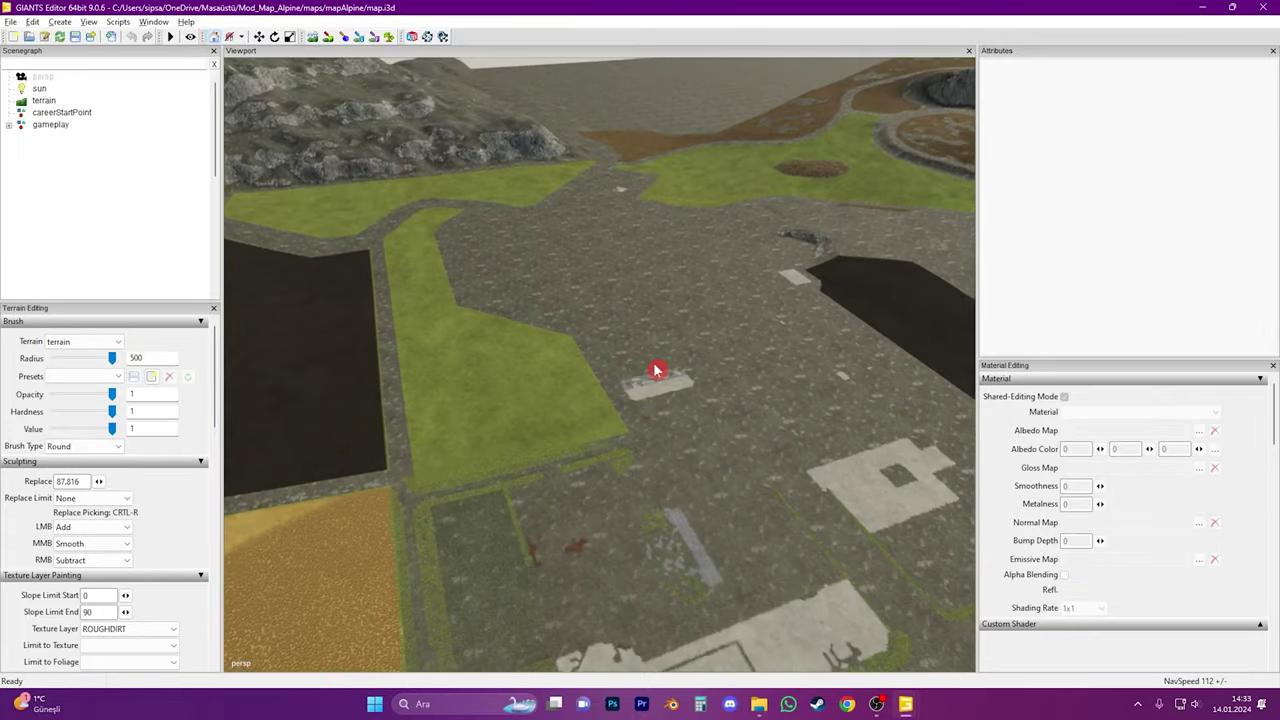
pyautogui.keyDown('alt'); pyautogui.moveTo(656, 370); pyautogui.dragTo(885, 368); pyautogui.keyUp('alt')
pyautogui.moveTo(548, 465); pyautogui.dragTo(516, 521, button='right')
pyautogui.keyDown('alt'); pyautogui.moveTo(635, 483); pyautogui.dragTo(601, 418); pyautogui.keyUp('alt')
pyautogui.keyDown('alt'); pyautogui.moveTo(601, 418); pyautogui.dragTo(672, 287, button='right'); pyautogui.keyUp('alt')
pyautogui.keyDown('alt'); pyautogui.moveTo(514, 545); pyautogui.dragTo(530, 394); pyautogui.keyUp('alt')
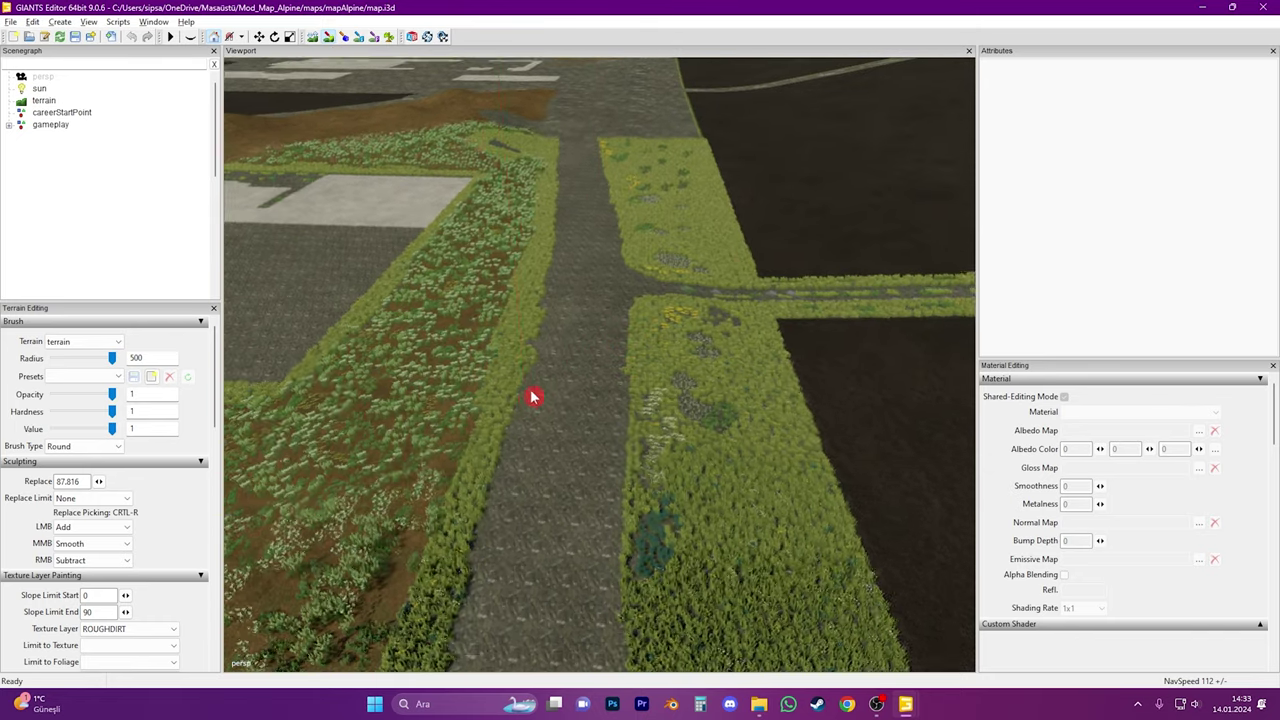
pyautogui.keyDown('alt'); pyautogui.moveTo(530, 394); pyautogui.dragTo(512, 387, button='right'); pyautogui.keyUp('alt')
# Reduce the terrain brush radius to 3.5, pick the road's ground texture as the paint layer, and review the available texture layers
pyautogui.write('20')
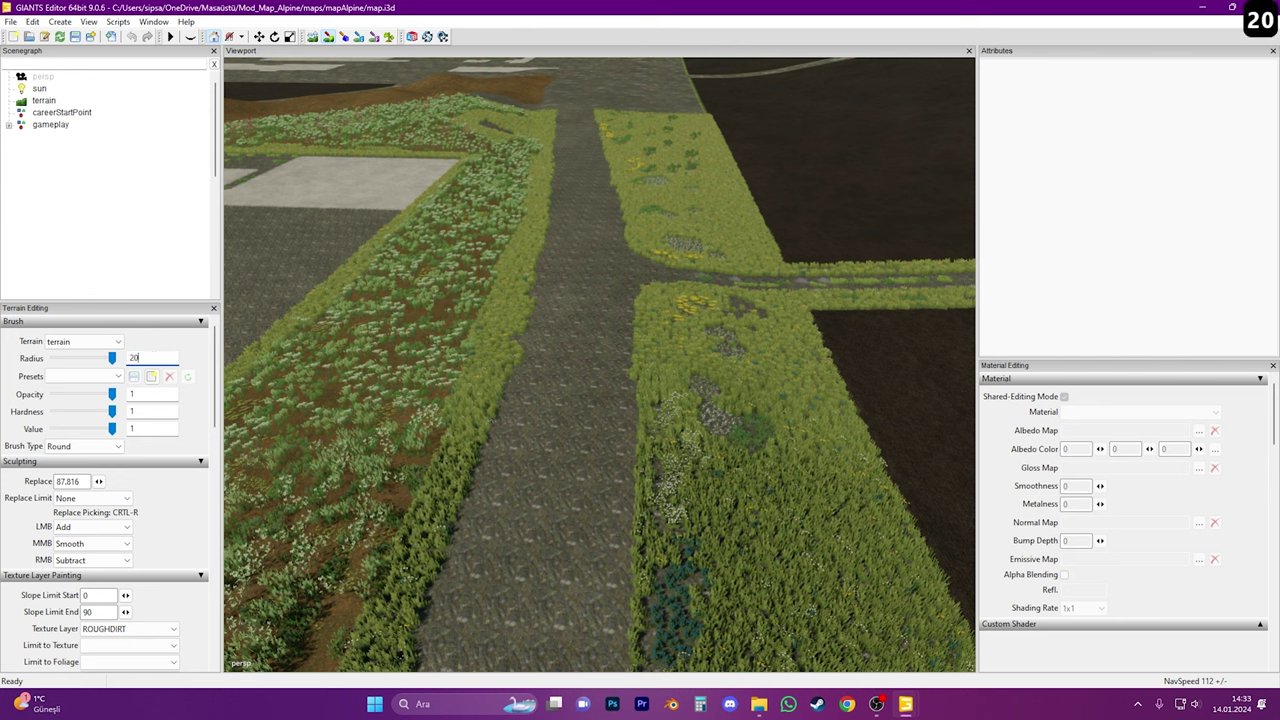
pyautogui.press('Return')
pyautogui.scroll(-1, 589, 423)
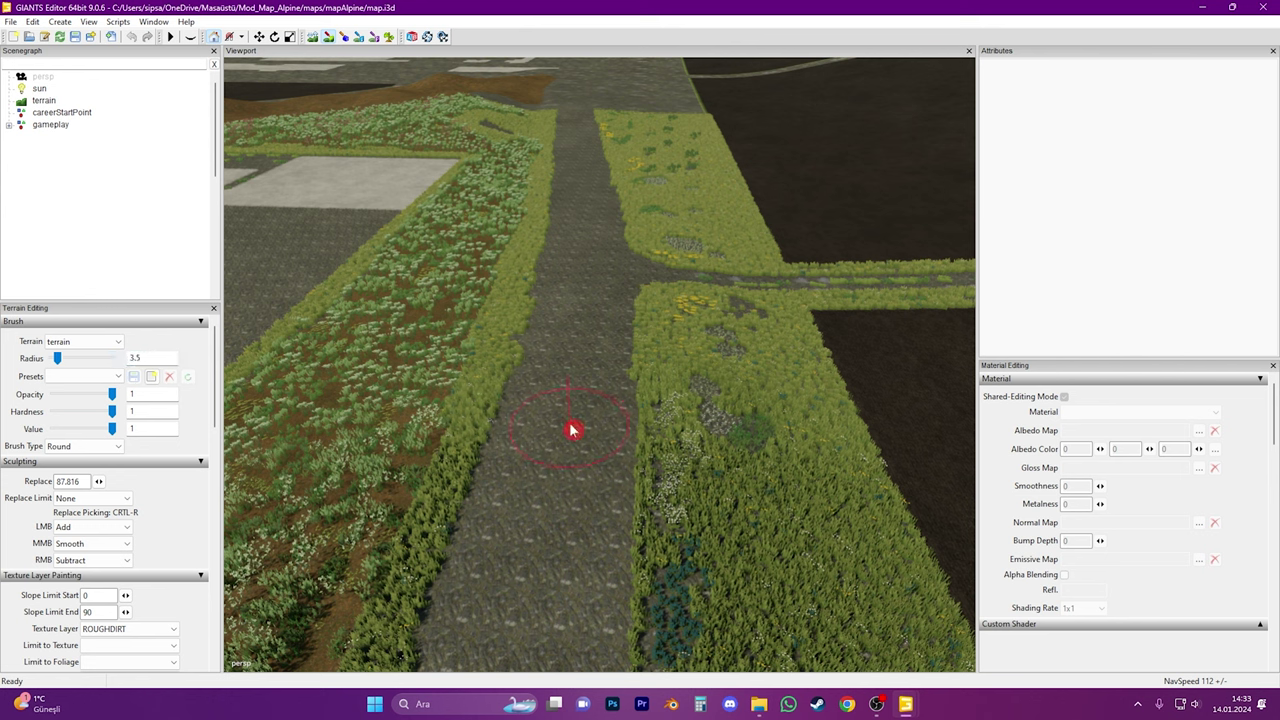
pyautogui.hotkey('ctrl', 'r')
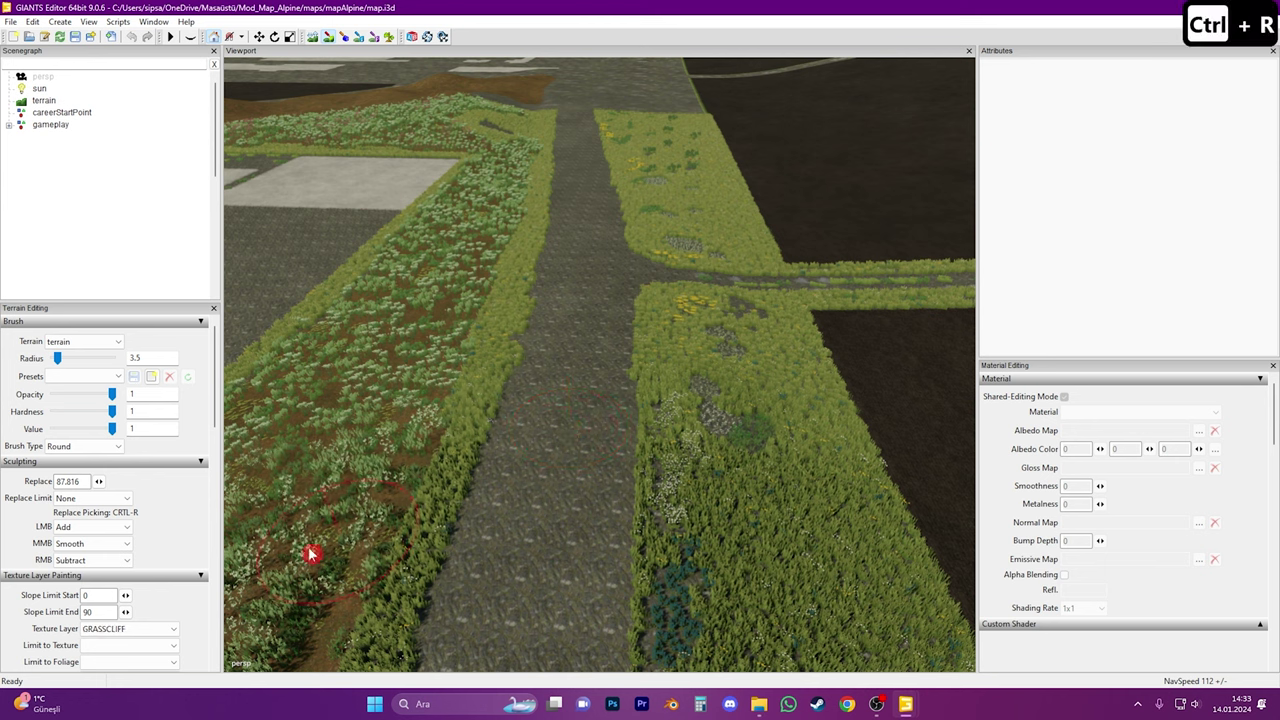
pyautogui.click(131, 630)
pyautogui.scroll(1, 113, 400)
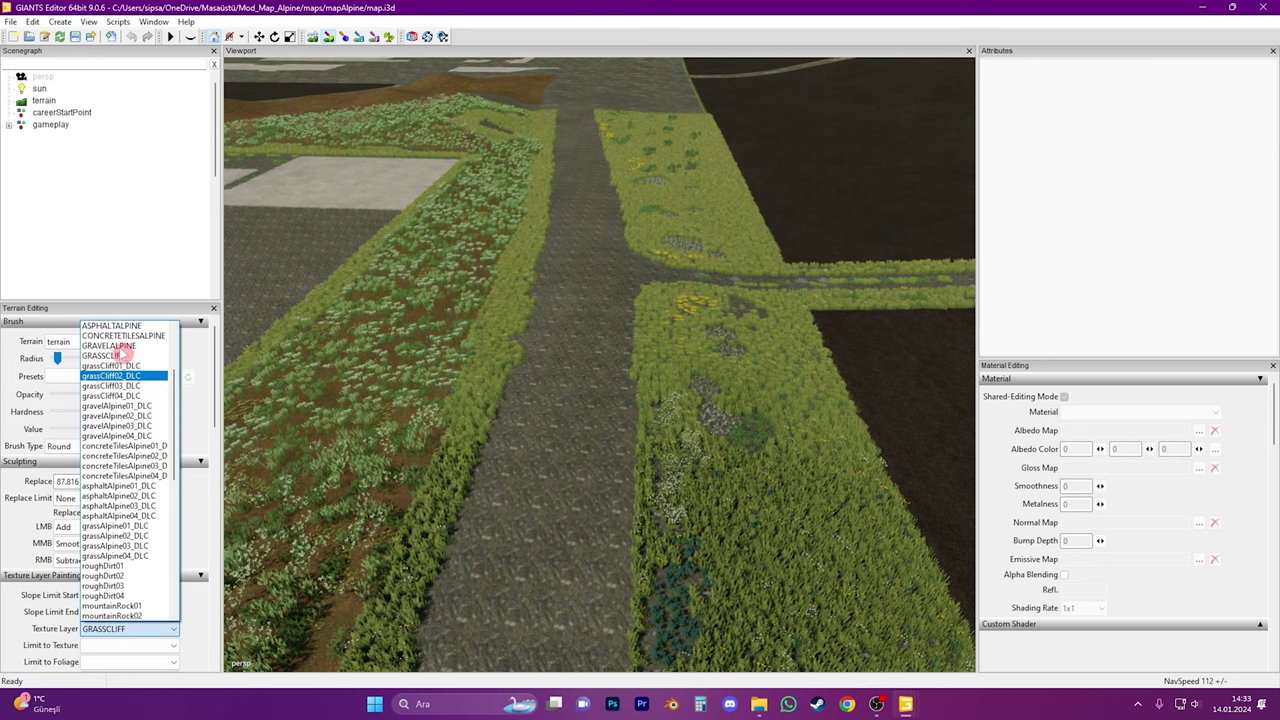
# Open the data folder inside Mod_Map_Alpine/maps/mapAlpine in File Explorer and enlarge its window
pyautogui.click(758, 704)
pyautogui.click(669, 607)
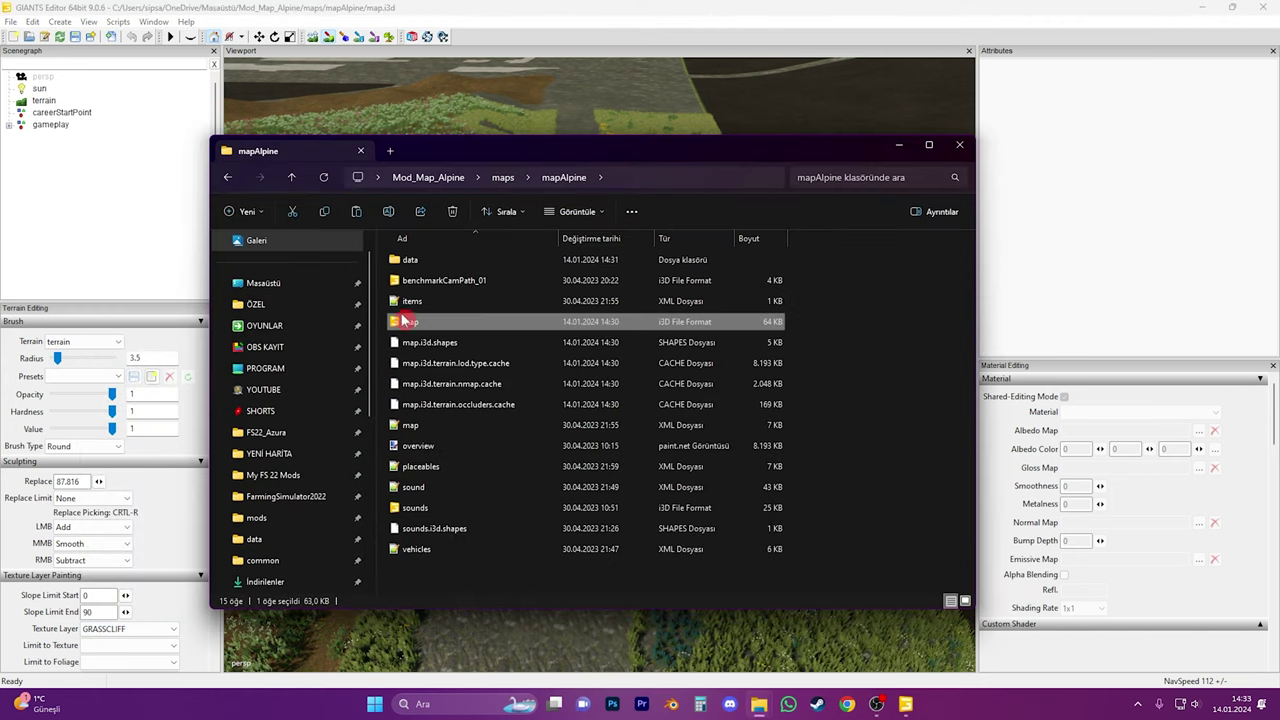
pyautogui.doubleClick(438, 259)
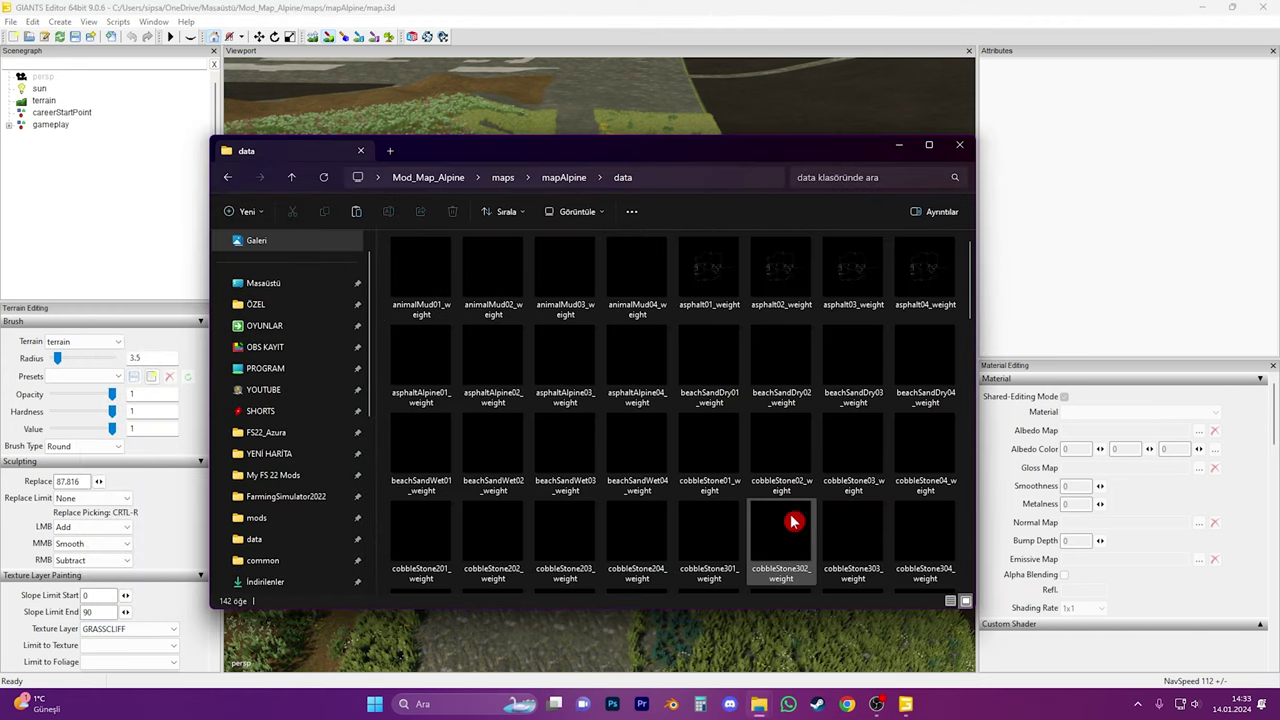
pyautogui.click(928, 145)
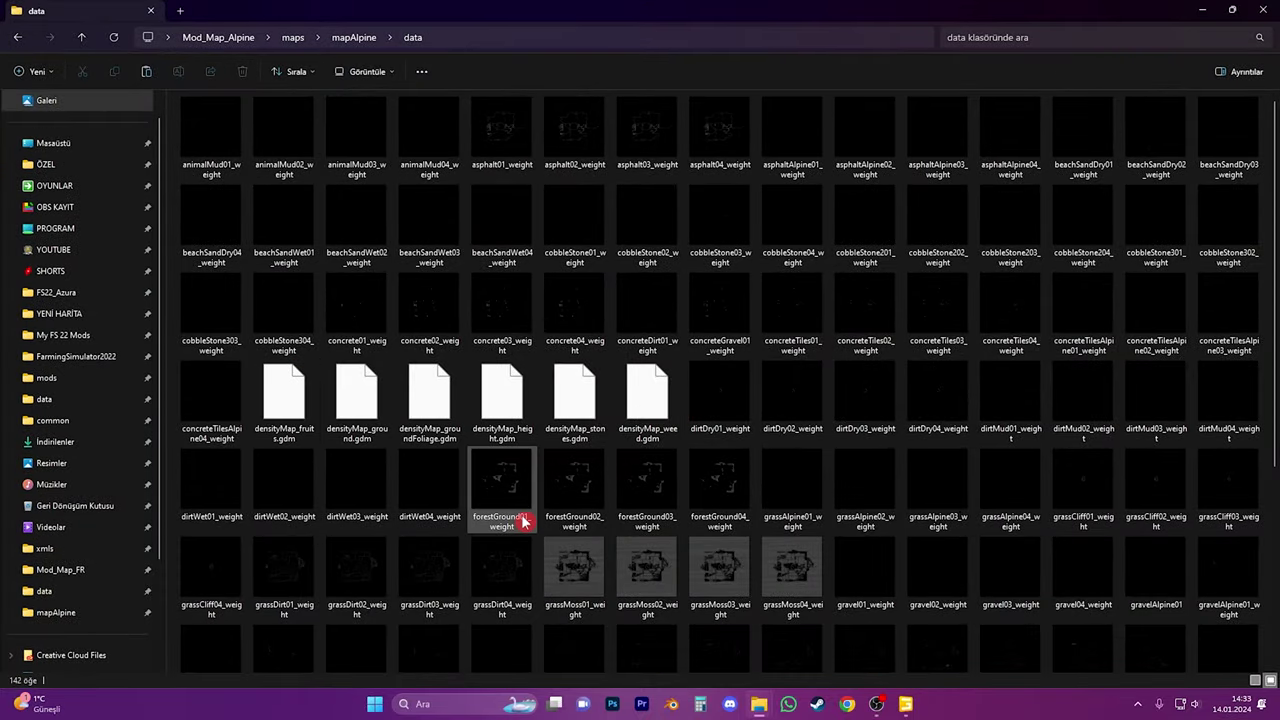
# Inspect the terrain weight files in the data folder, including grassDirt01_weight, groundBricks04_weight and grassCliff02_weight
pyautogui.click(300, 598)
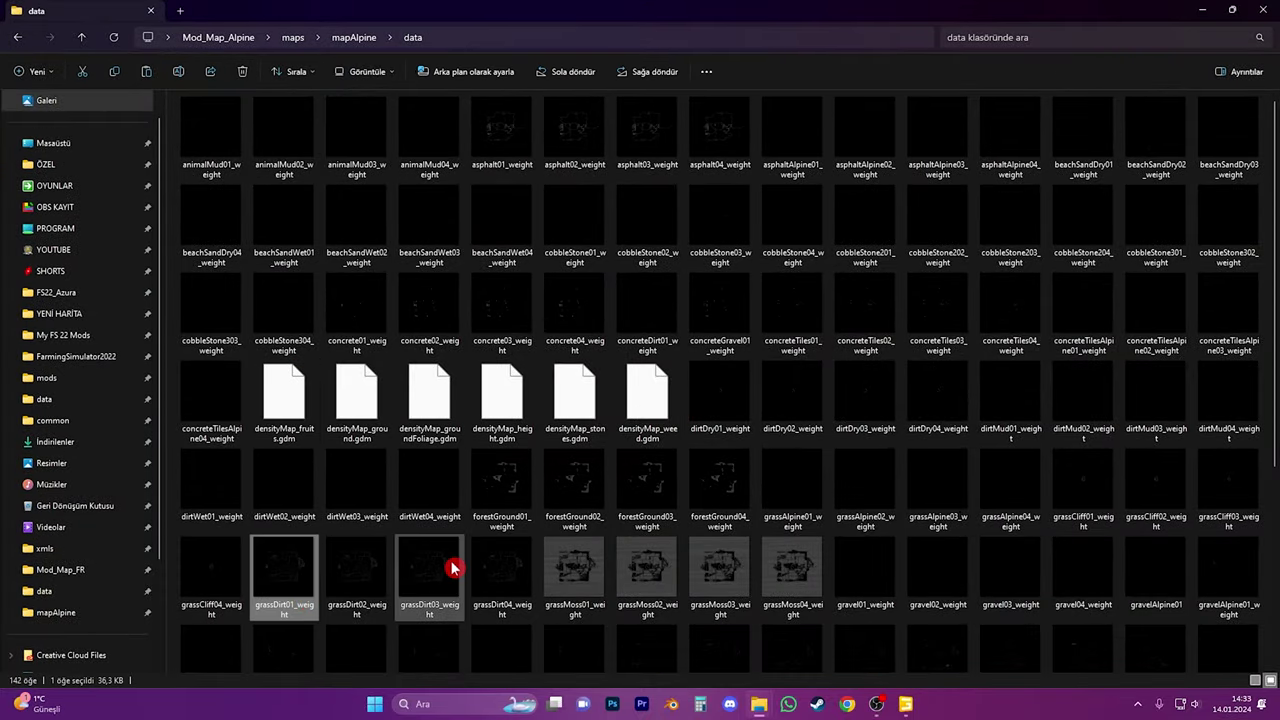
pyautogui.scroll(-3, 452, 568)
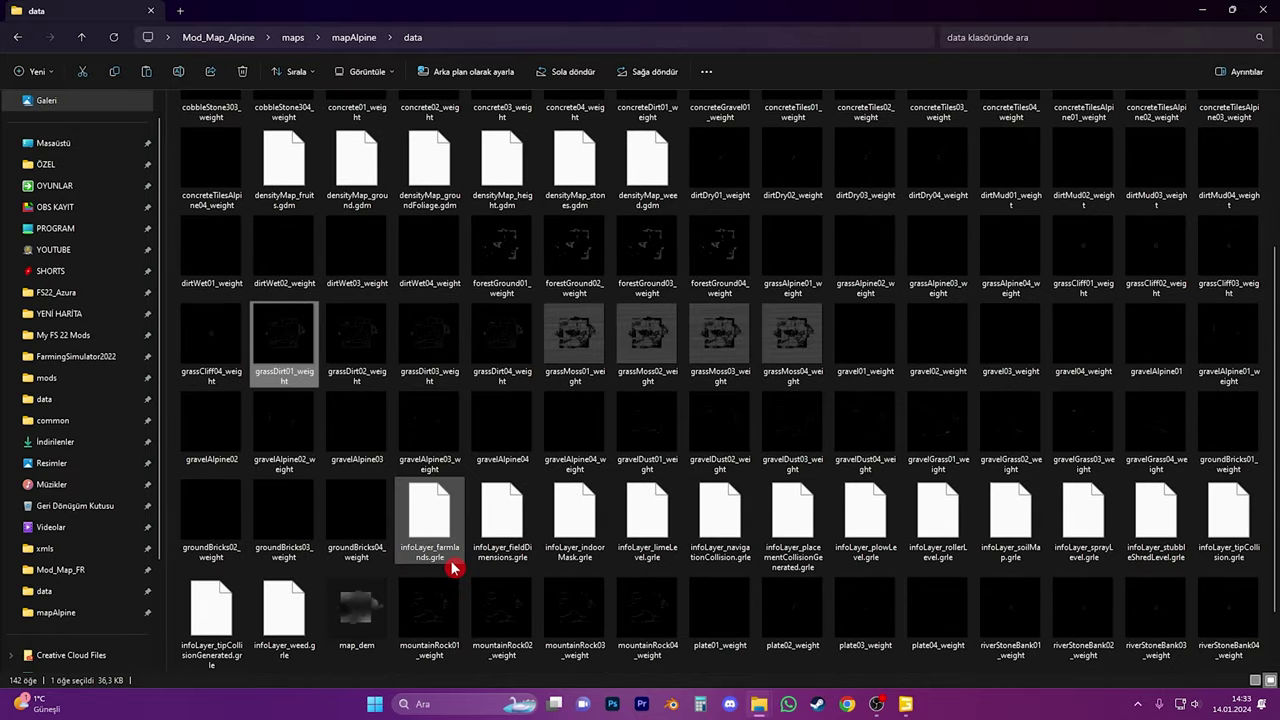
pyautogui.click(1078, 431)
pyautogui.click(362, 545)
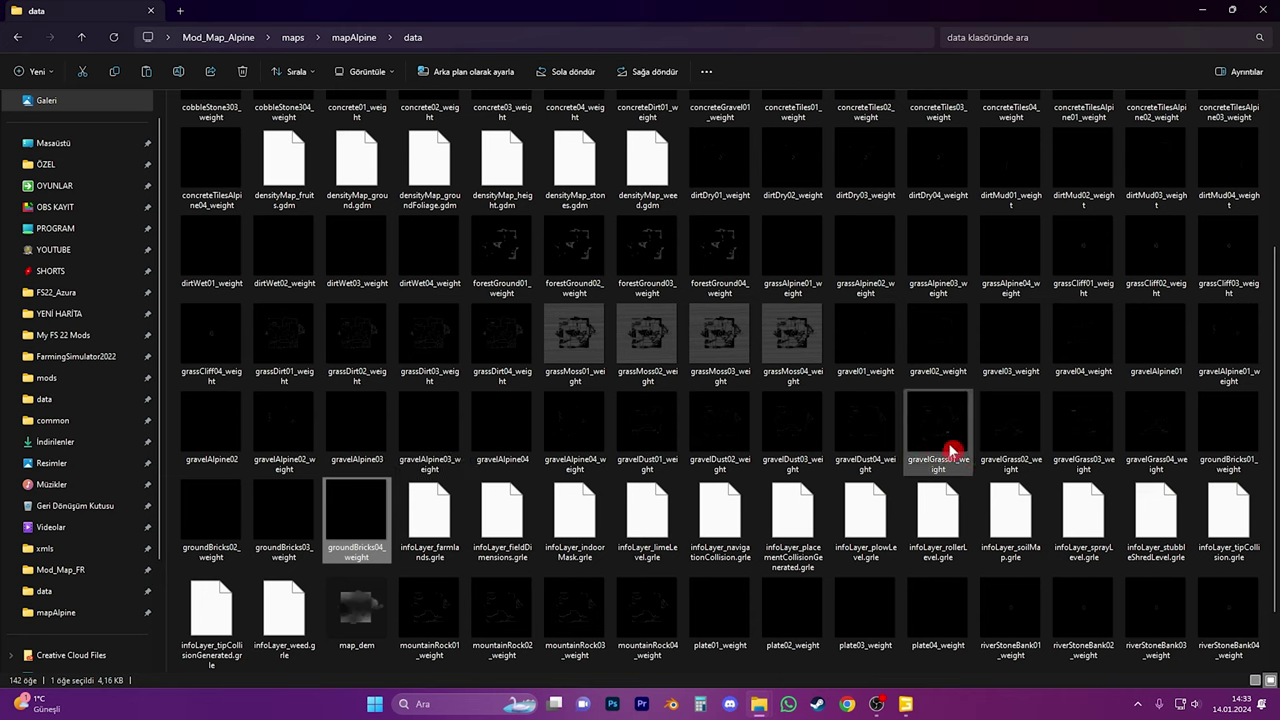
pyautogui.click(1180, 270)
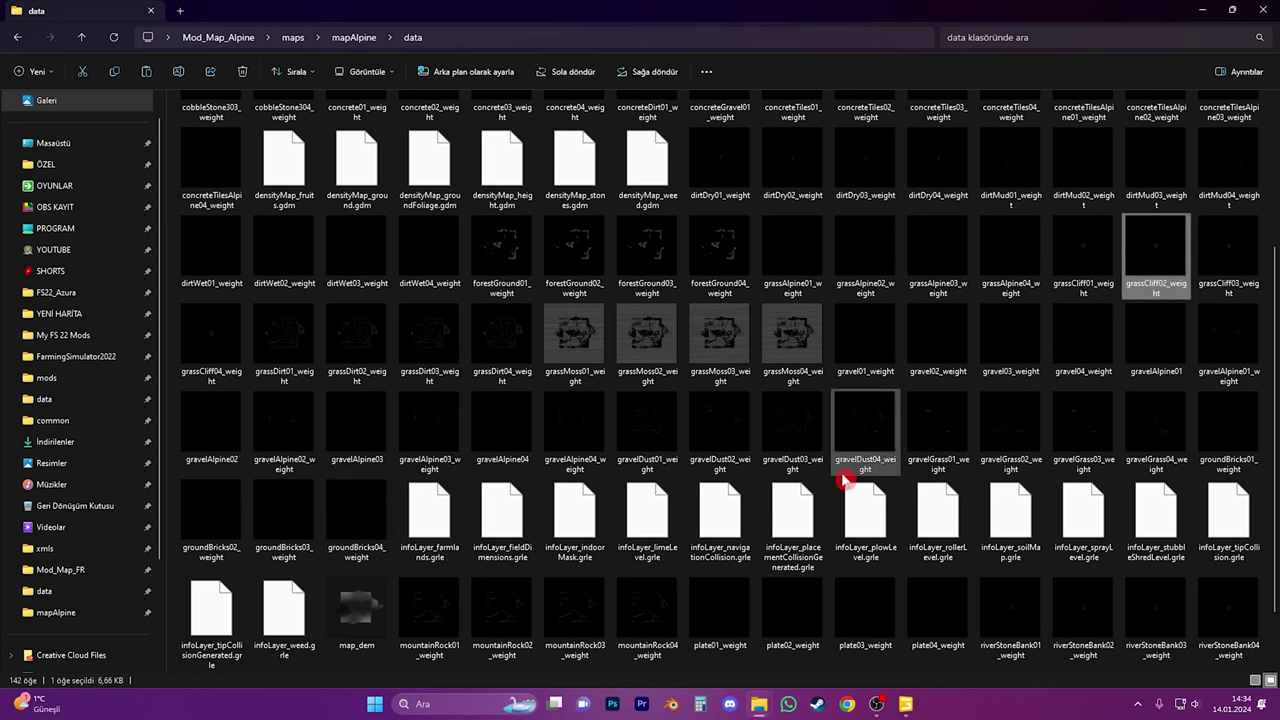
# Check the picked texture layer in the mapAlpine editor and locate the grassCliff01 to grassCliff04 weight files in the data folder
pyautogui.moveTo(875, 690)
pyautogui.click(820, 660)
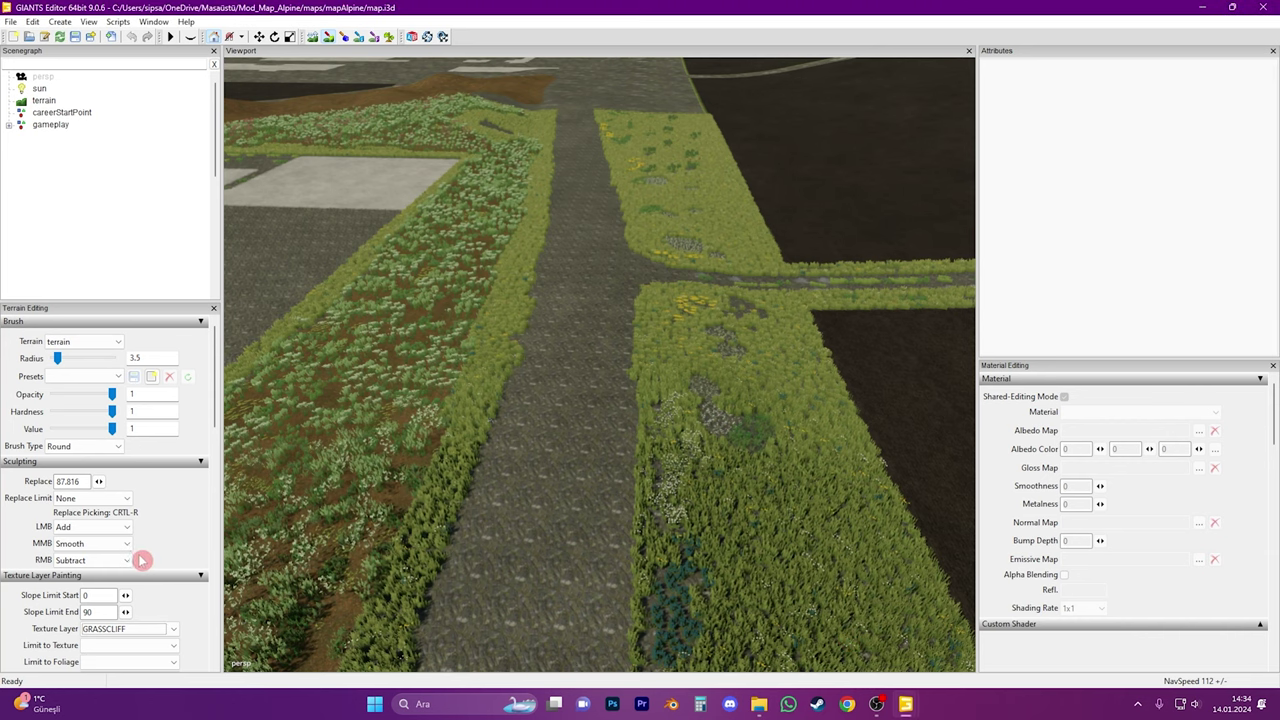
pyautogui.click(1202, 7)
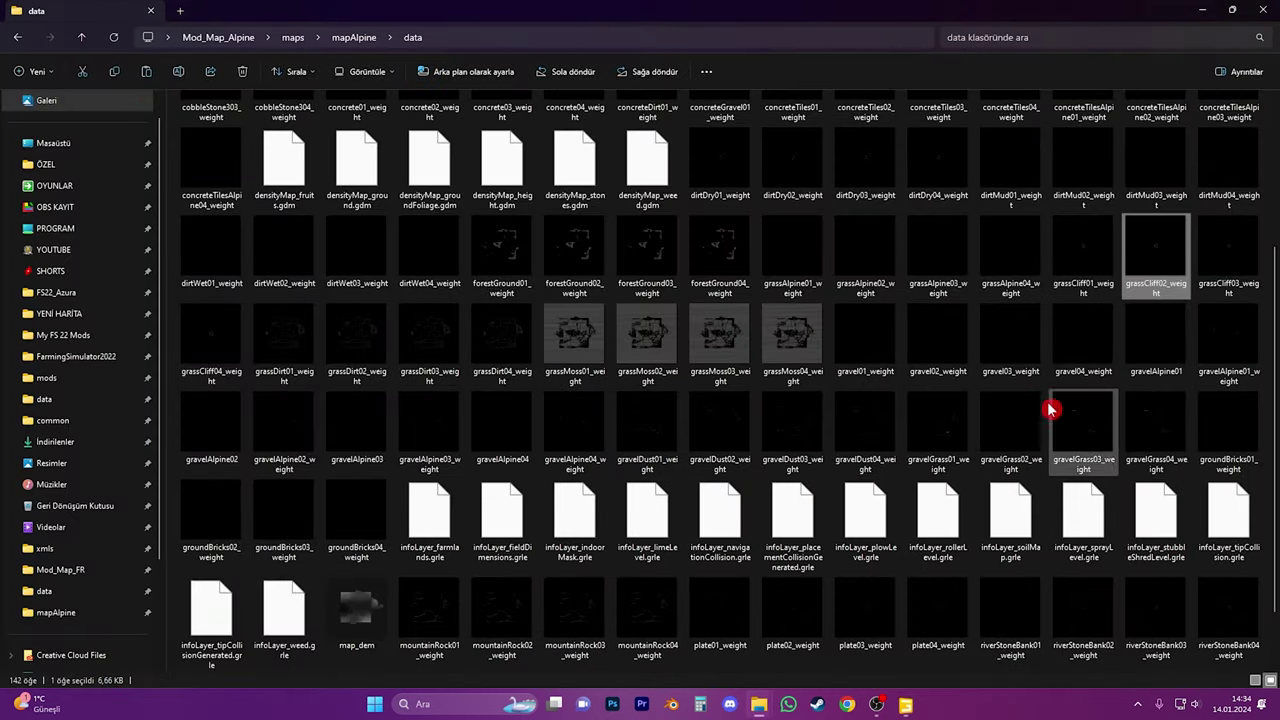
pyautogui.click(1093, 268)
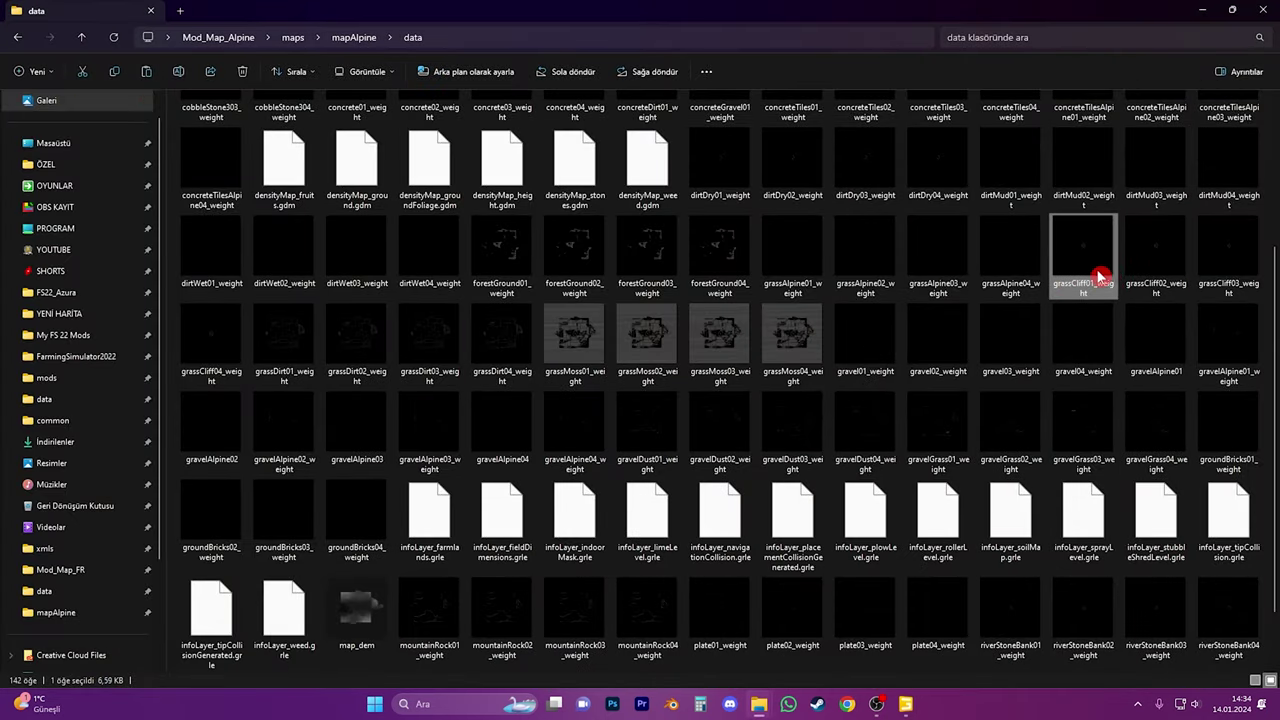
pyautogui.click(1156, 276)
pyautogui.click(1223, 275)
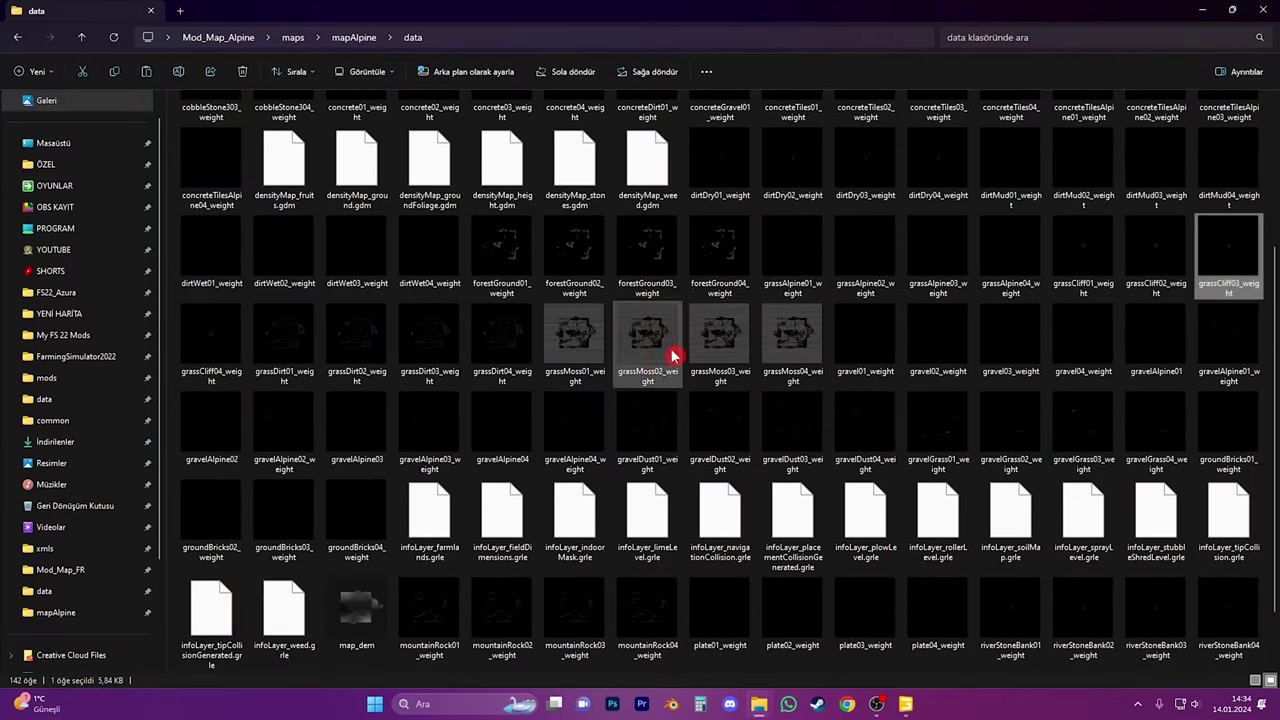
pyautogui.click(226, 375)
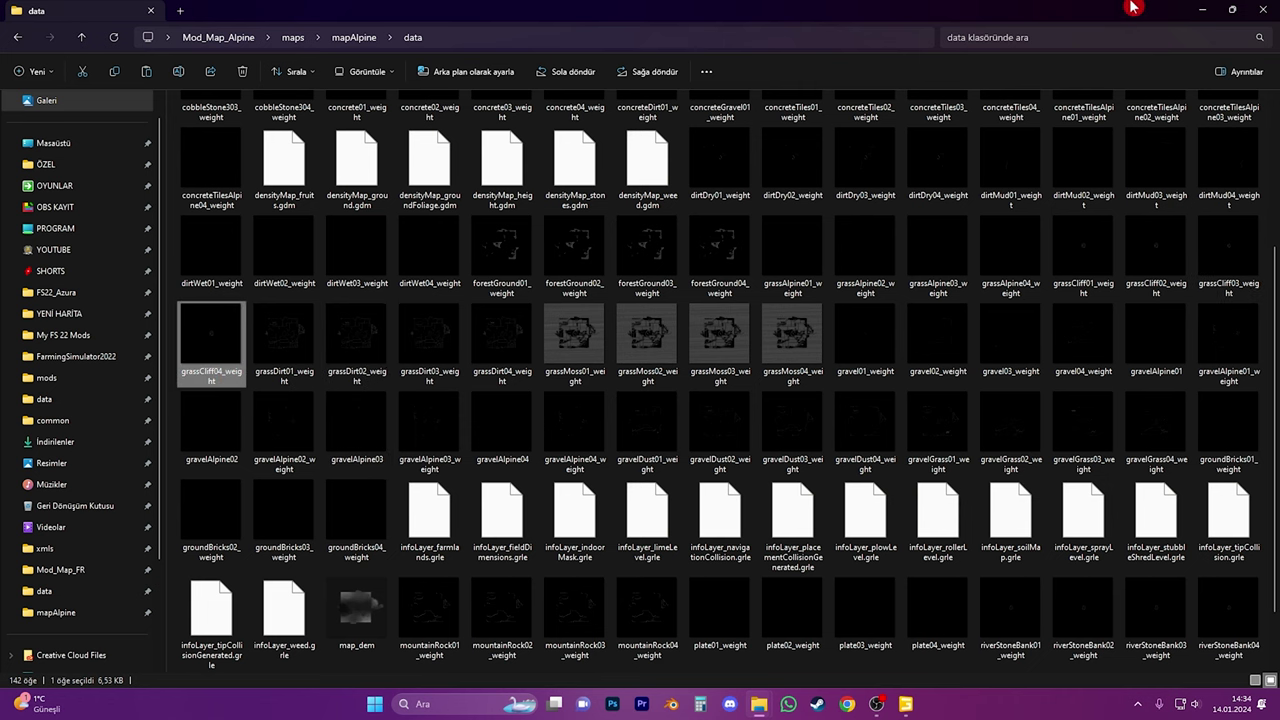
# Return to GIANTS Editor and compare the neuMinibrunn guardrail road with the grass-lined road and fields in mapAlpine
pyautogui.click(1202, 10)
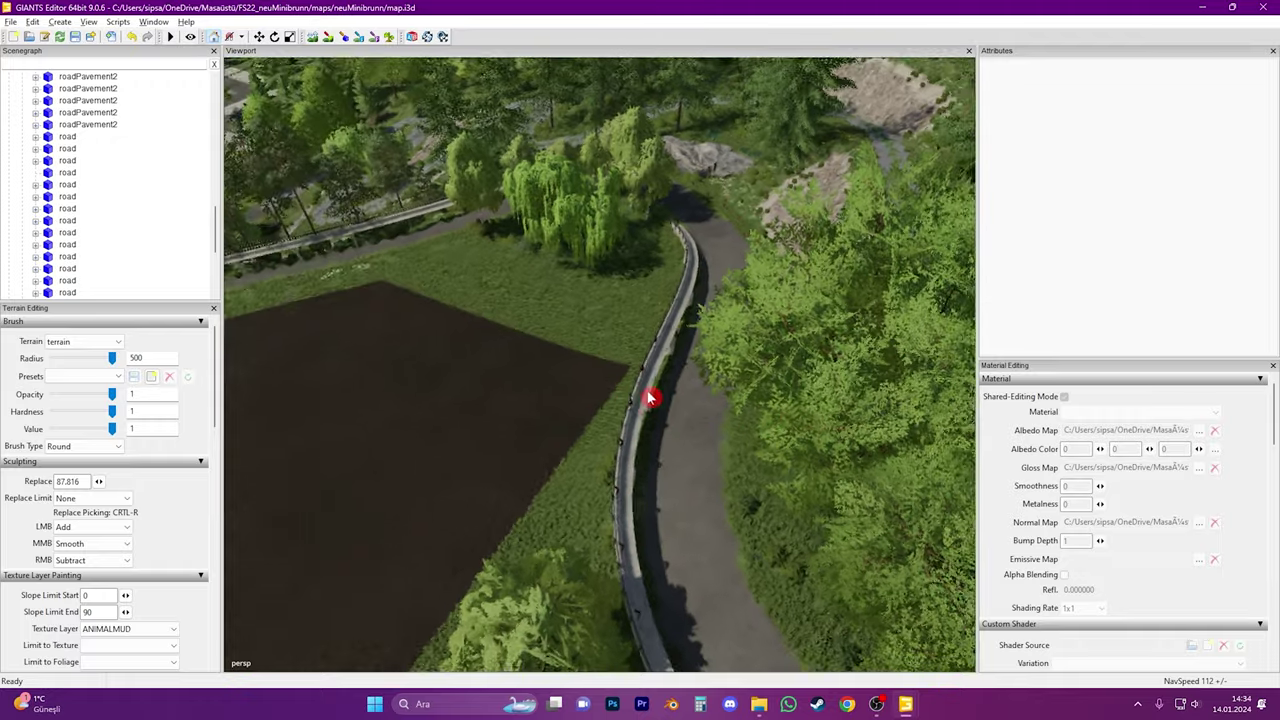
pyautogui.keyDown('alt'); pyautogui.moveTo(651, 398); pyautogui.dragTo(411, 431); pyautogui.keyUp('alt')
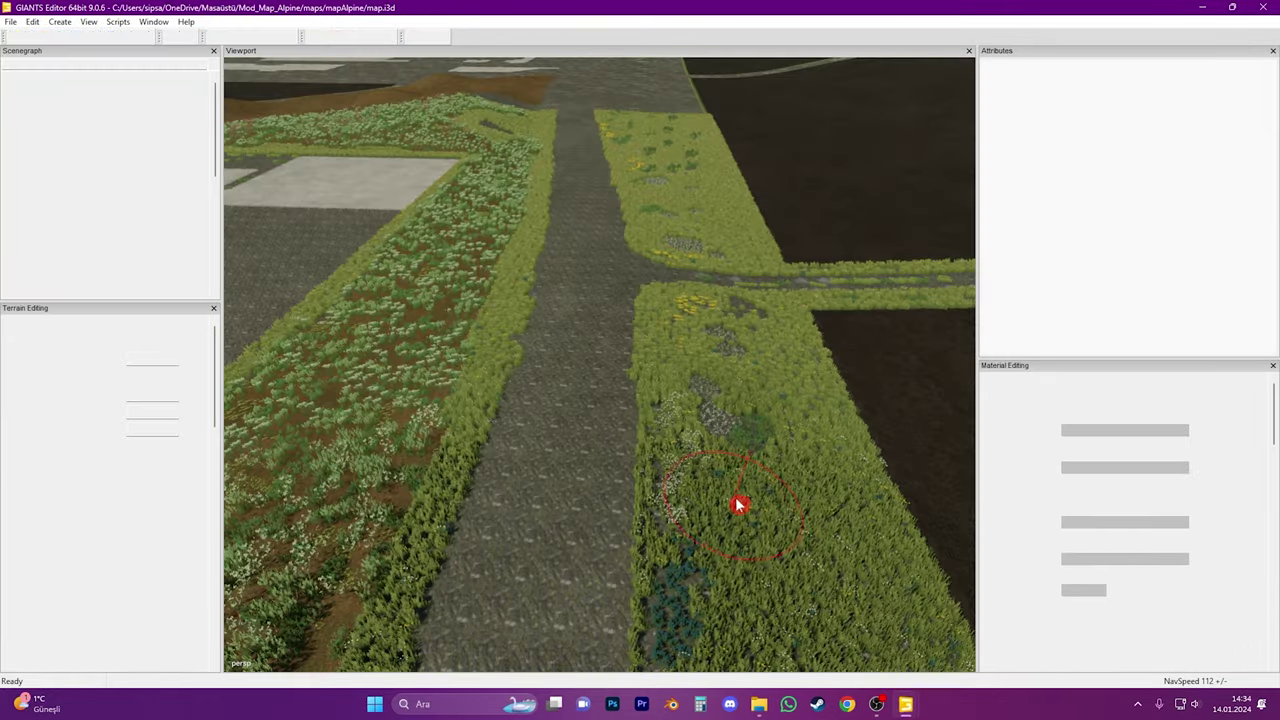
pyautogui.moveTo(737, 509); pyautogui.dragTo(606, 514, button='right')
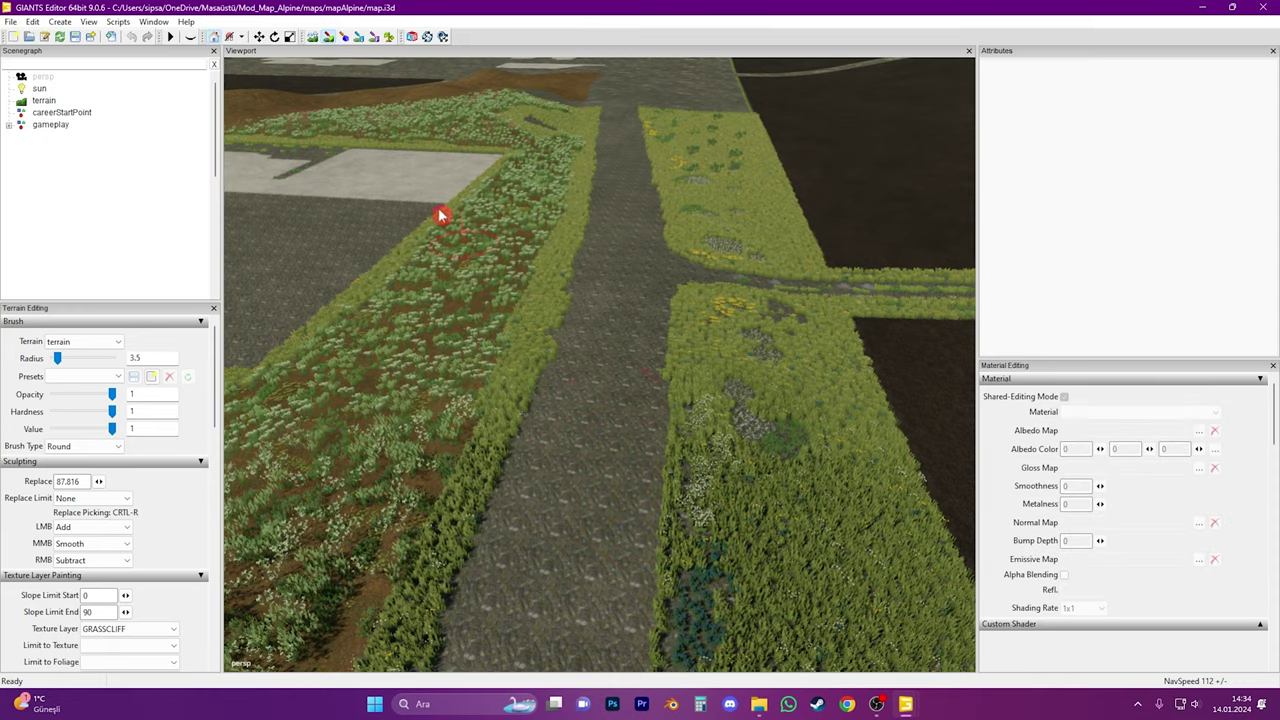
pyautogui.keyDown('alt'); pyautogui.moveTo(613, 416); pyautogui.dragTo(710, 447); pyautogui.keyUp('alt')
pyautogui.scroll(3, 590, 435)
pyautogui.scroll(-5, 710, 447)
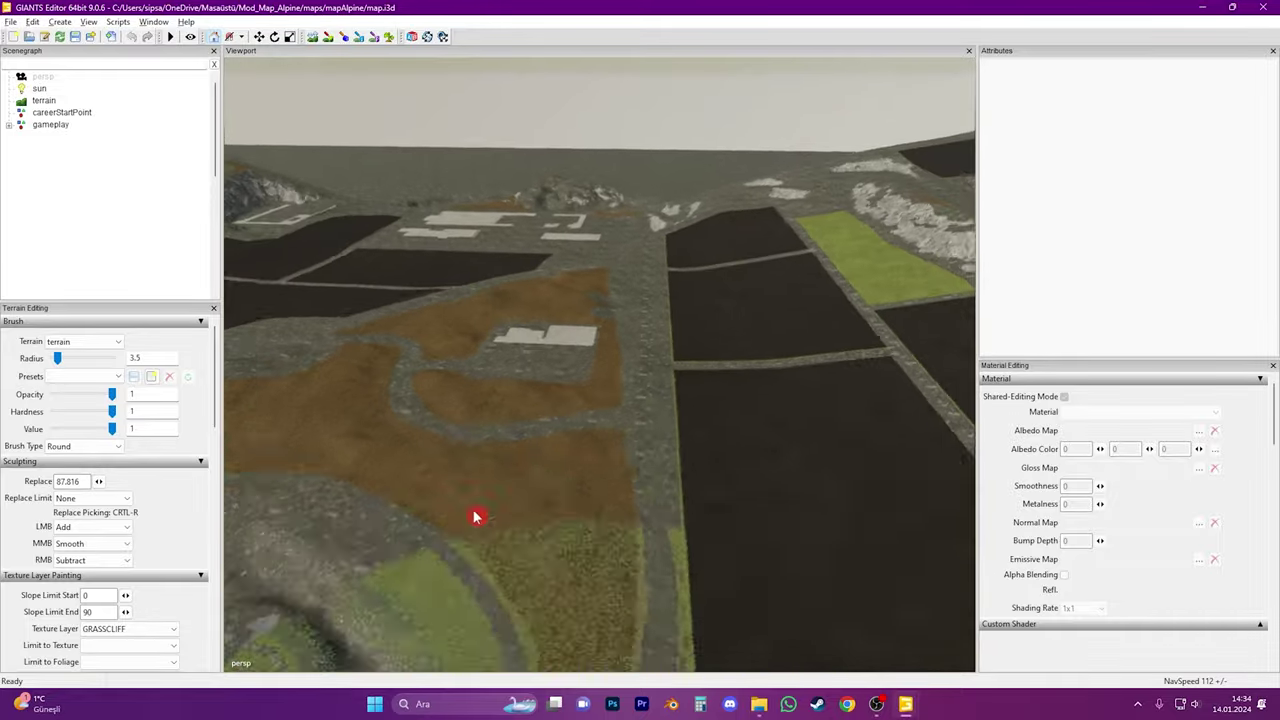
# Switch to the neuMinibrunn map and delete the entire roads group from the scene
pyautogui.moveTo(905, 705)
pyautogui.click(940, 664)
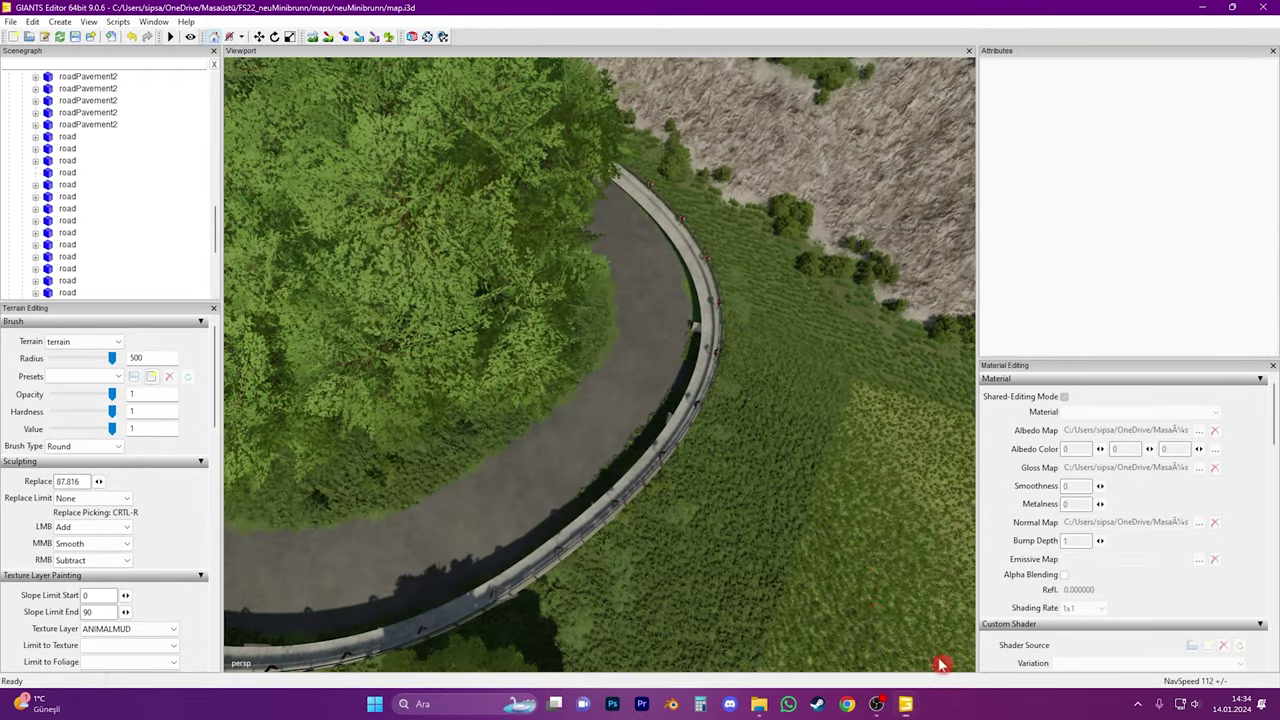
pyautogui.scroll(5, 683, 486)
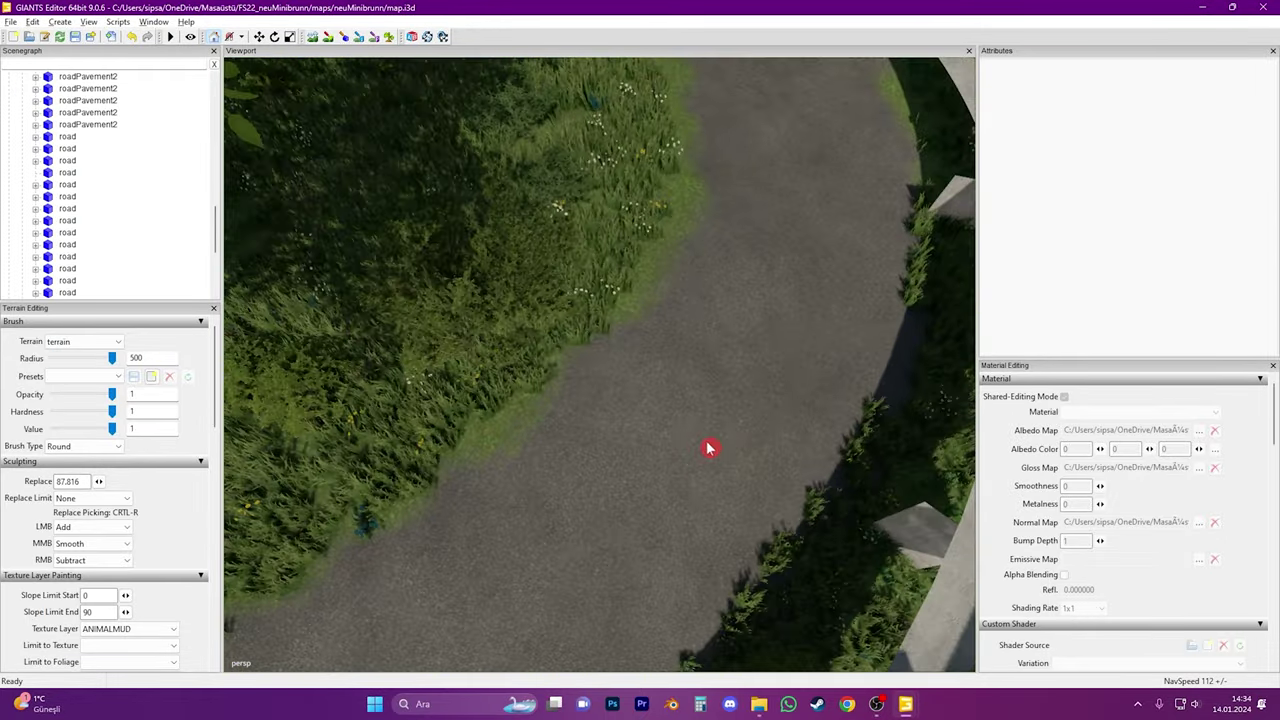
pyautogui.keyDown('alt'); pyautogui.moveTo(709, 449); pyautogui.dragTo(772, 392); pyautogui.keyUp('alt')
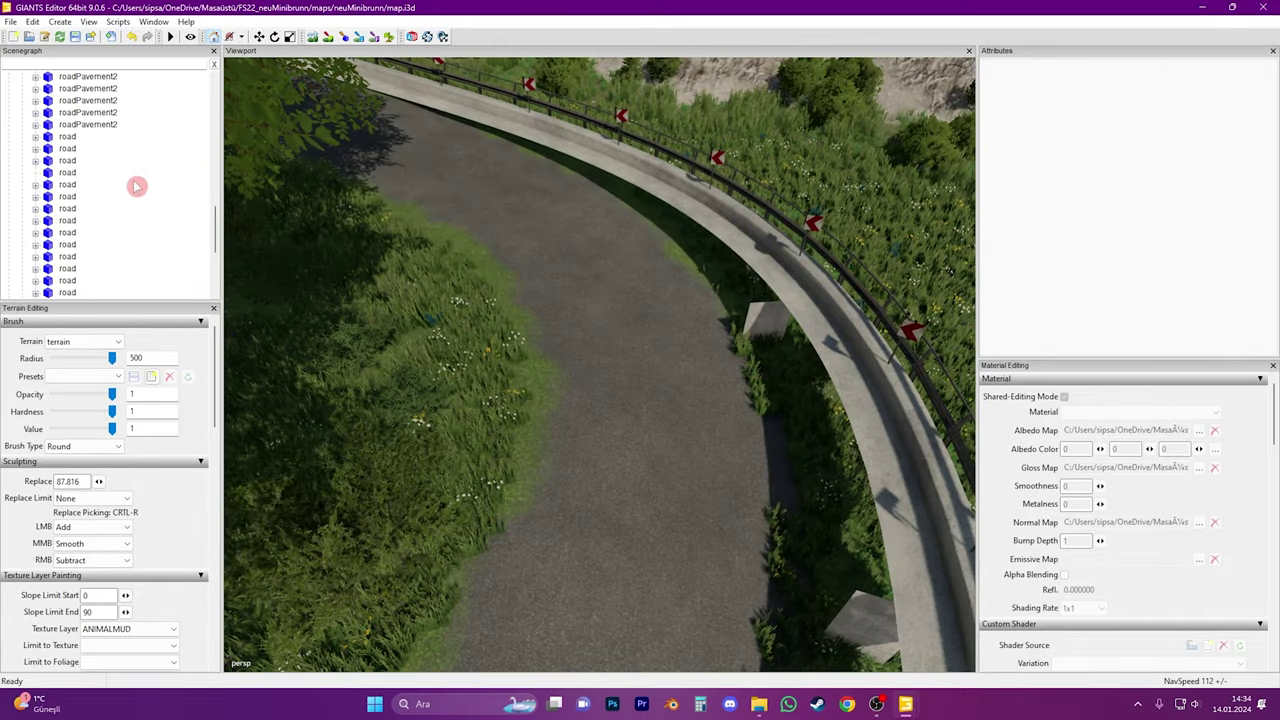
pyautogui.moveTo(213, 232); pyautogui.dragTo(243, 86)
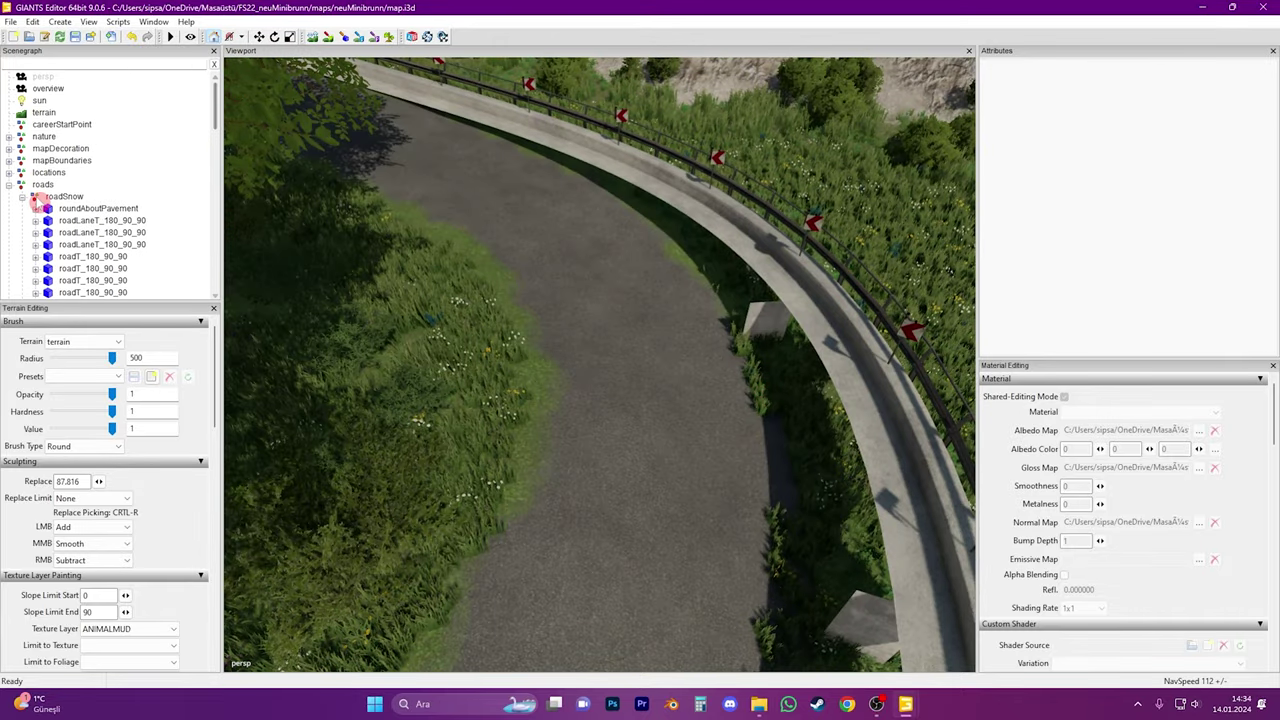
pyautogui.click(46, 188)
pyautogui.press('Delete')
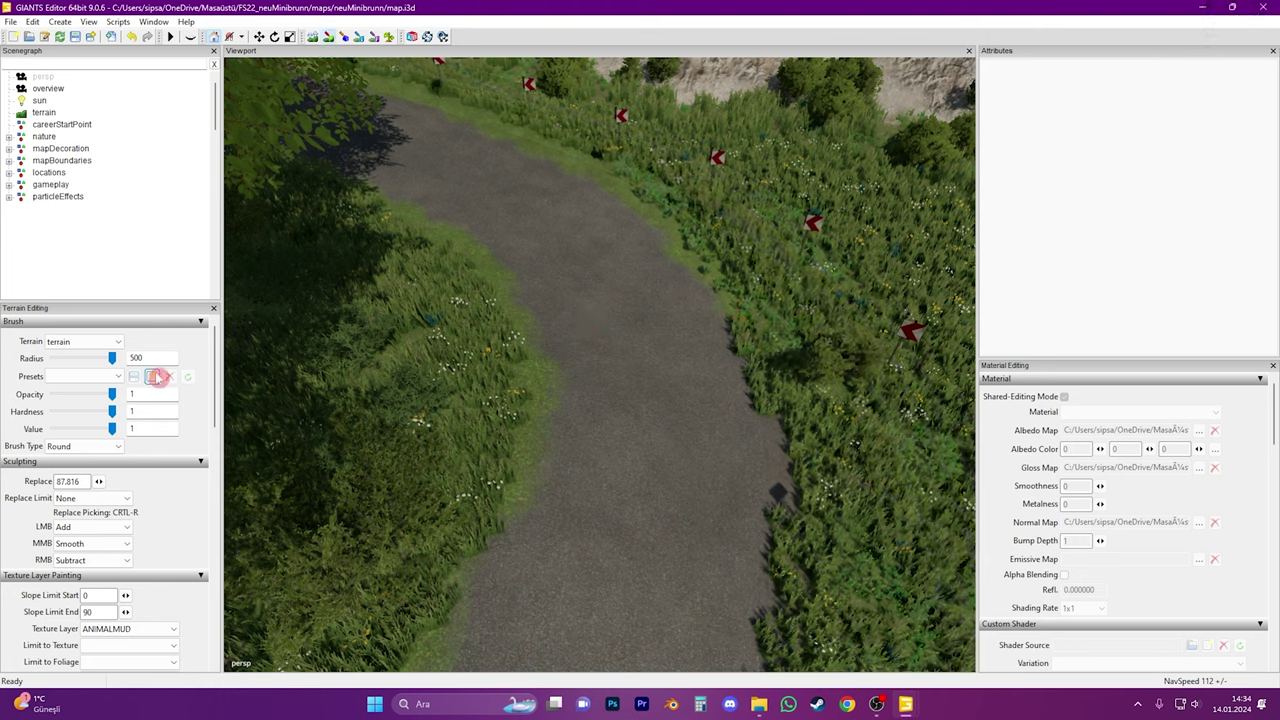
# Paint over the curved road with the CONCRETE texture layer, starting with brush radius 15 and reducing it to 3
pyautogui.write('15')
pyautogui.press('Return')
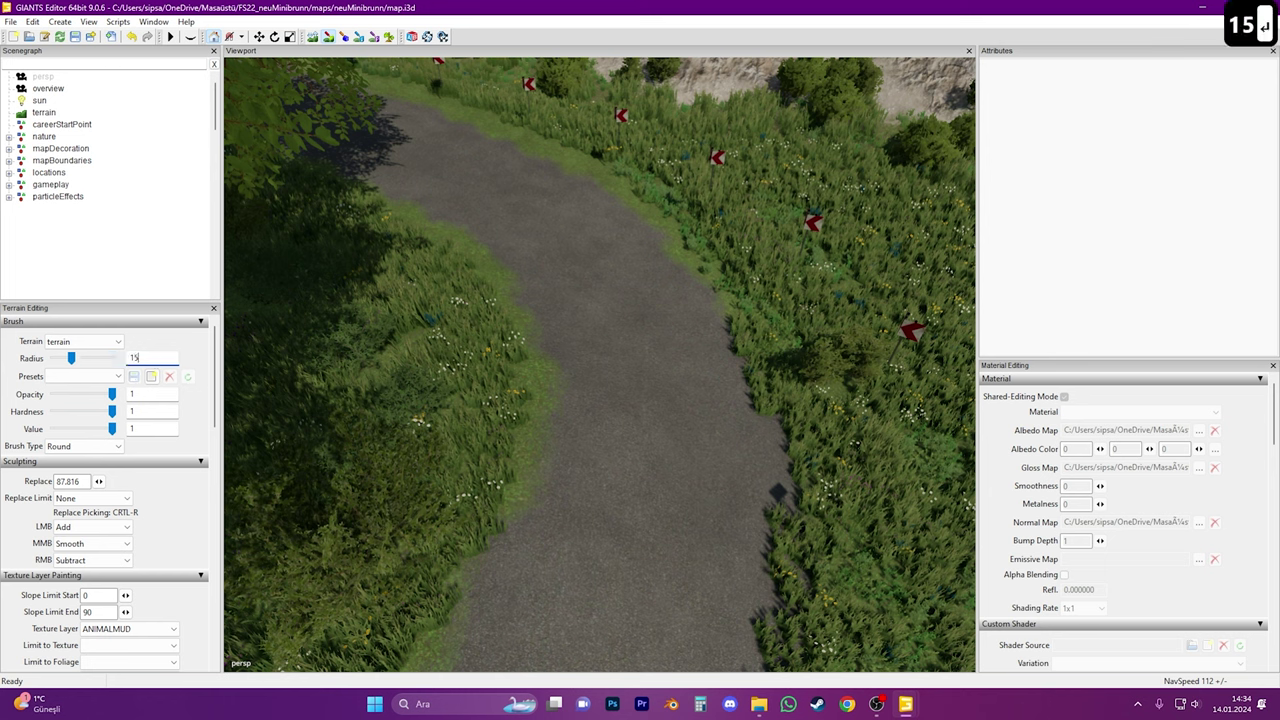
pyautogui.click(130, 628)
pyautogui.click(100, 366)
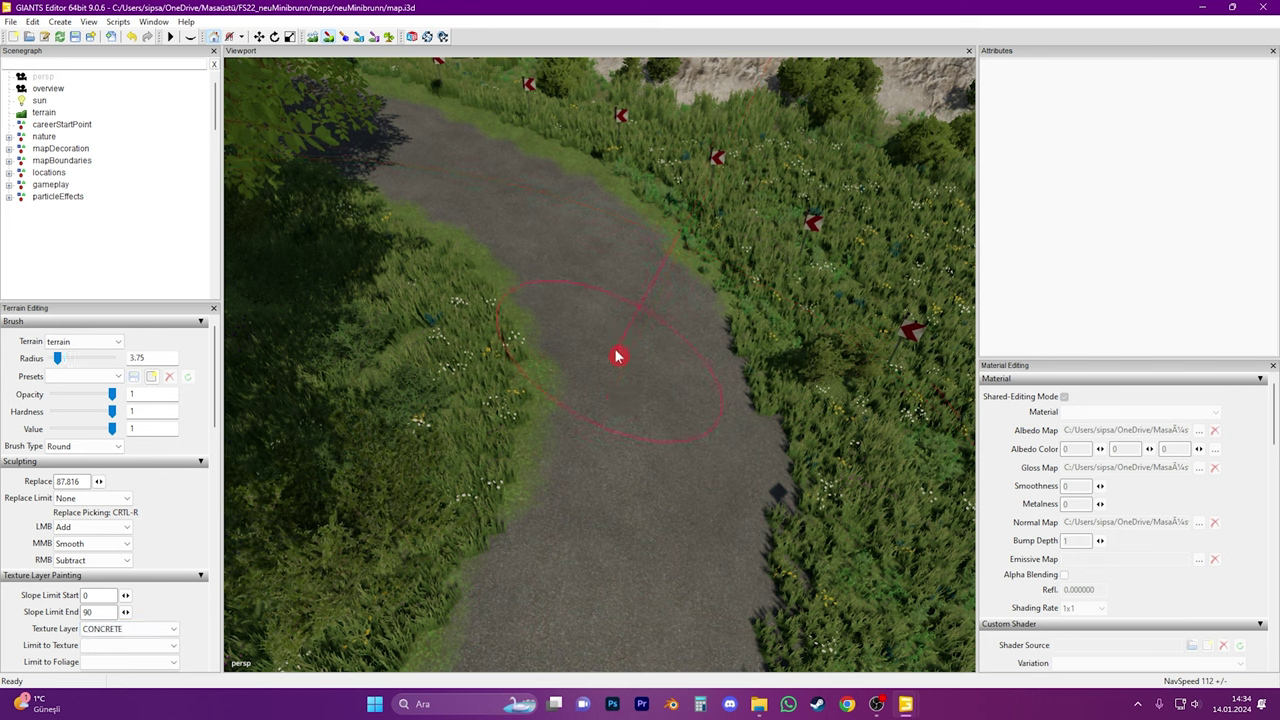
pyautogui.moveTo(620, 455)
pyautogui.mouseDown()
pyautogui.moveTo(640, 346)
pyautogui.moveTo(534, 223)
pyautogui.moveTo(611, 334)
pyautogui.moveTo(557, 260)
pyautogui.moveTo(420, 149)
pyautogui.moveTo(674, 317)
pyautogui.moveTo(620, 363)
pyautogui.moveTo(630, 418)
pyautogui.mouseUp()
pyautogui.moveTo(630, 418); pyautogui.dragTo(617, 443, button='right')
pyautogui.moveTo(617, 443)
pyautogui.mouseDown()
pyautogui.moveTo(471, 360)
pyautogui.moveTo(425, 288)
pyautogui.moveTo(431, 214)
pyautogui.moveTo(437, 294)
pyautogui.moveTo(577, 397)
pyautogui.moveTo(700, 426)
pyautogui.moveTo(637, 431)
pyautogui.moveTo(650, 428)
pyautogui.mouseUp()
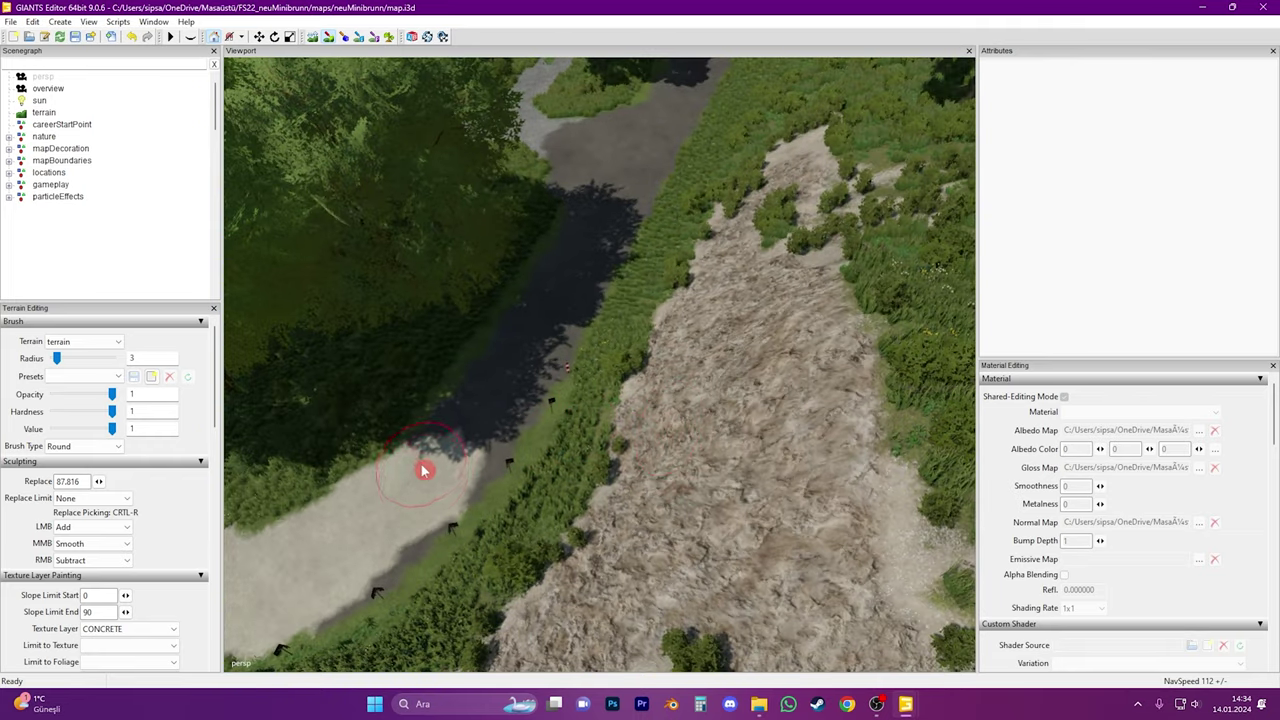
# Extend the CONCRETE texture along the remaining stretches of the curved road through the trees with brush radius 3
pyautogui.moveTo(423, 469)
pyautogui.mouseDown()
pyautogui.moveTo(526, 391)
pyautogui.moveTo(639, 165)
pyautogui.moveTo(531, 351)
pyautogui.moveTo(485, 365)
pyautogui.mouseUp()
pyautogui.moveTo(485, 365)
pyautogui.keyDown('alt'); pyautogui.mouseDown()
pyautogui.moveTo(589, 406)
pyautogui.moveTo(654, 294)
pyautogui.moveTo(471, 443)
pyautogui.moveTo(457, 394)
pyautogui.moveTo(549, 317)
pyautogui.moveTo(683, 349)
pyautogui.moveTo(661, 379)
pyautogui.moveTo(929, 223)
pyautogui.mouseUp(); pyautogui.keyUp('alt')
pyautogui.moveTo(929, 223)
pyautogui.mouseDown(button='right')
pyautogui.moveTo(817, 289)
pyautogui.moveTo(646, 354)
pyautogui.moveTo(457, 251)
pyautogui.mouseUp(button='right')
pyautogui.moveTo(455, 250)
pyautogui.mouseDown()
pyautogui.moveTo(503, 257)
pyautogui.moveTo(534, 334)
pyautogui.moveTo(446, 434)
pyautogui.moveTo(400, 460)
pyautogui.mouseUp()
pyautogui.moveTo(400, 460)
pyautogui.mouseDown(button='right')
pyautogui.moveTo(590, 435)
pyautogui.moveTo(551, 377)
pyautogui.mouseUp(button='right')
pyautogui.moveTo(551, 377)
pyautogui.mouseDown()
pyautogui.moveTo(380, 323)
pyautogui.moveTo(286, 163)
pyautogui.mouseUp()
pyautogui.moveTo(286, 163)
pyautogui.mouseDown(button='right')
pyautogui.moveTo(388, 310)
pyautogui.moveTo(426, 423)
pyautogui.mouseUp(button='right')
pyautogui.moveTo(426, 423); pyautogui.dragTo(455, 262)
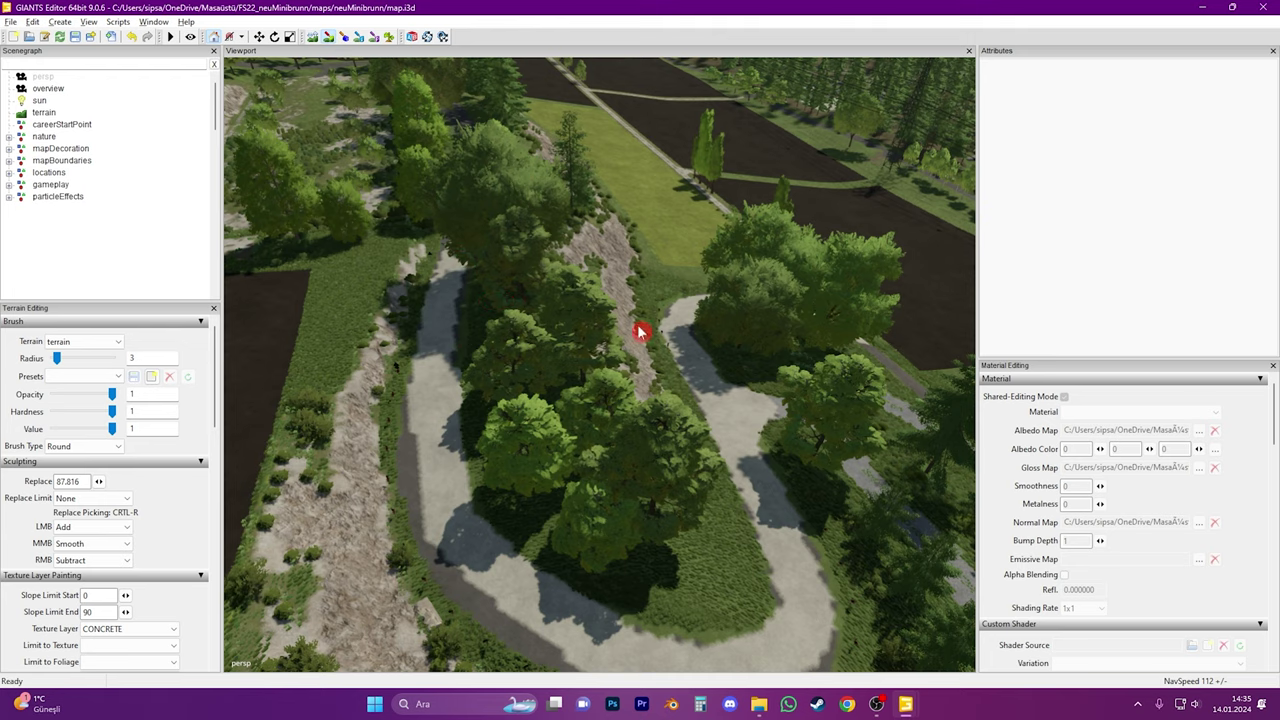
# Examine which objects the particleEffects, gameplay, locations, mapBoundaries and mapDecoration groups contain on the neuMinibrunn map
pyautogui.keyDown('alt'); pyautogui.moveTo(640, 332); pyautogui.dragTo(611, 371); pyautogui.keyUp('alt')
pyautogui.keyDown('alt'); pyautogui.moveTo(611, 371); pyautogui.dragTo(540, 480, button='middle'); pyautogui.keyUp('alt')
pyautogui.keyDown('alt'); pyautogui.moveTo(540, 480); pyautogui.dragTo(618, 511); pyautogui.keyUp('alt')
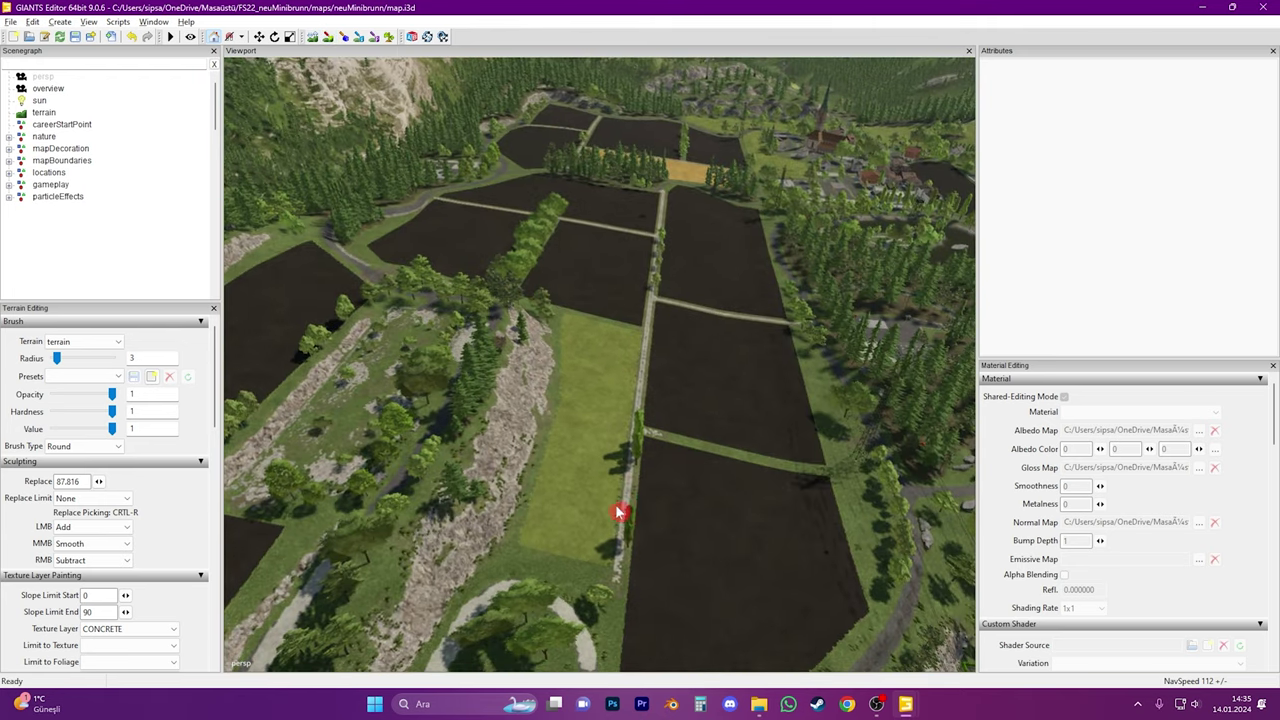
pyautogui.moveTo(612, 512); pyautogui.dragTo(627, 459, button='right')
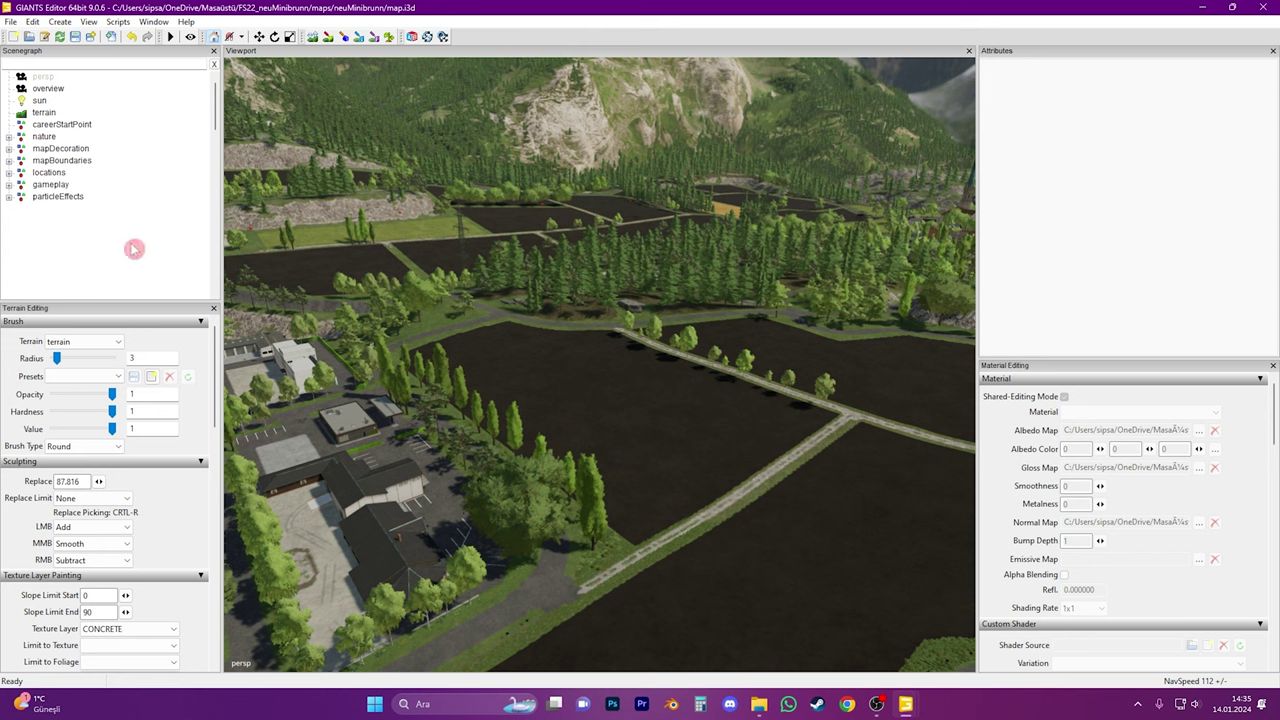
pyautogui.click(58, 197)
pyautogui.click(50, 186)
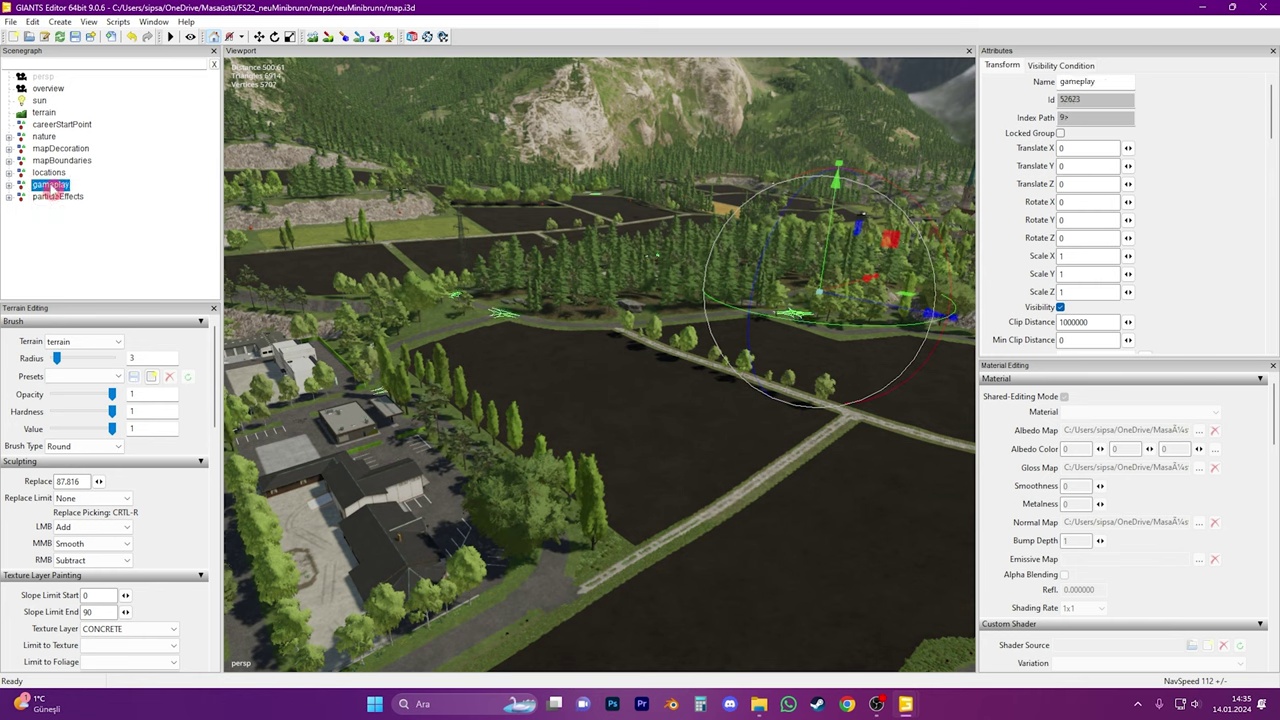
pyautogui.click(48, 173)
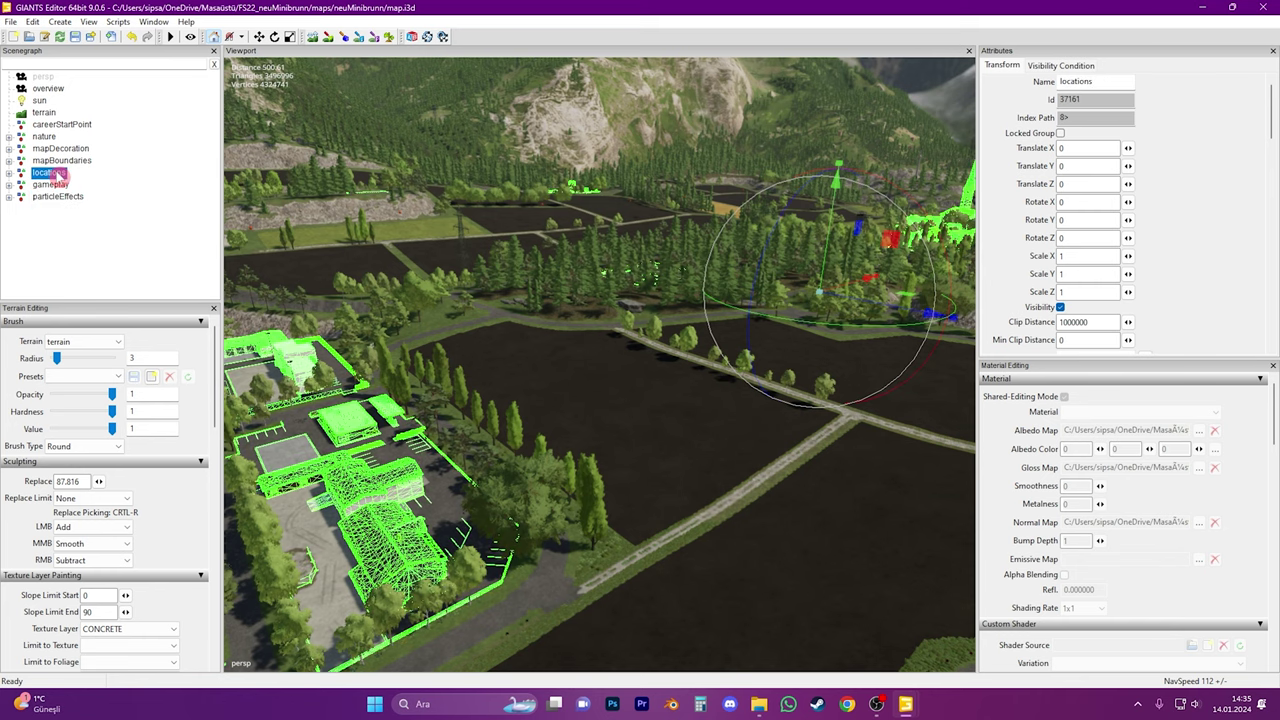
pyautogui.click(62, 161)
pyautogui.click(70, 150)
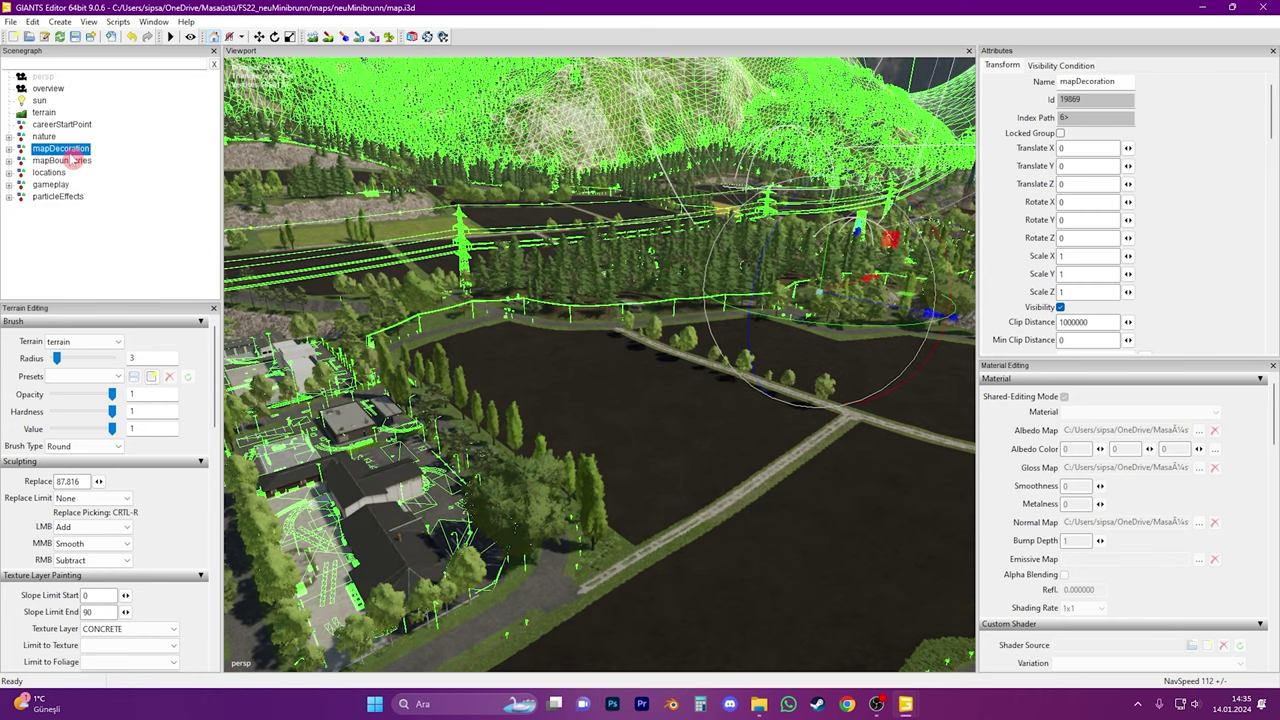
# Start exporting the nature group with its files and choose the Mod_Map_Alpine/maps/mapAlpine folder as the destination
pyautogui.click(45, 137)
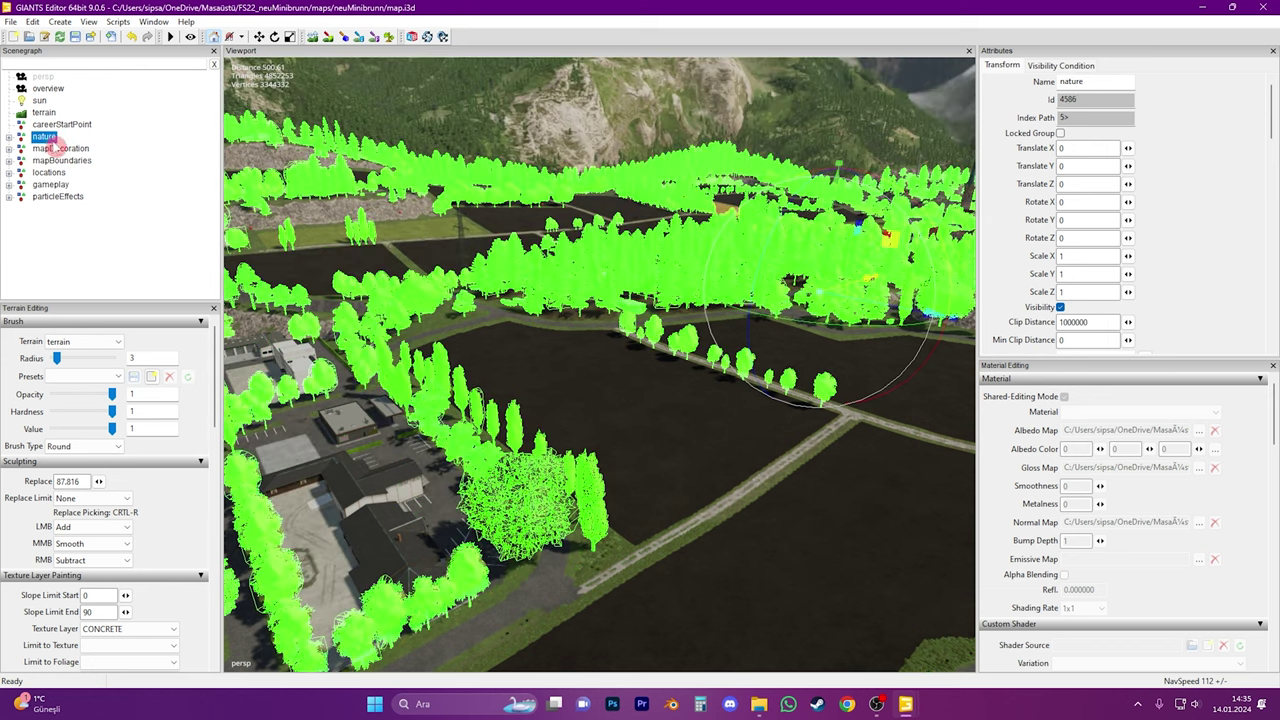
pyautogui.keyDown('alt'); pyautogui.moveTo(469, 331); pyautogui.dragTo(933, 398); pyautogui.keyUp('alt')
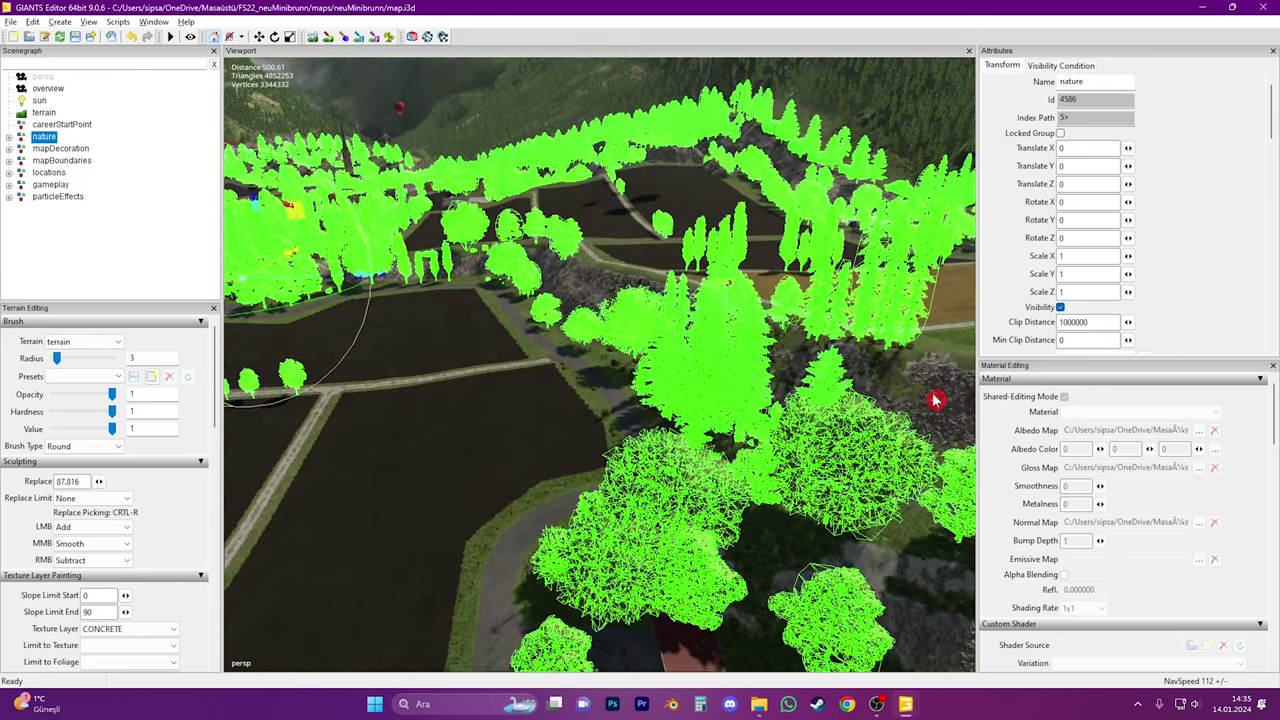
pyautogui.click(12, 22)
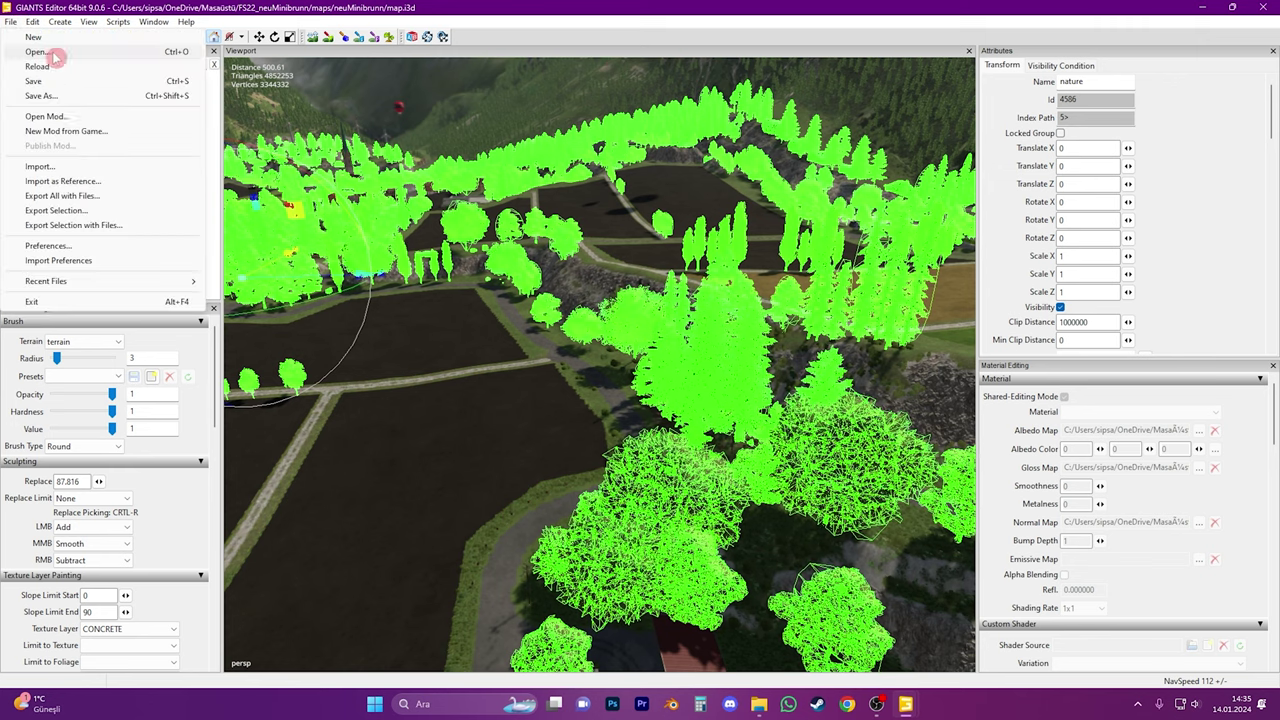
pyautogui.click(91, 227)
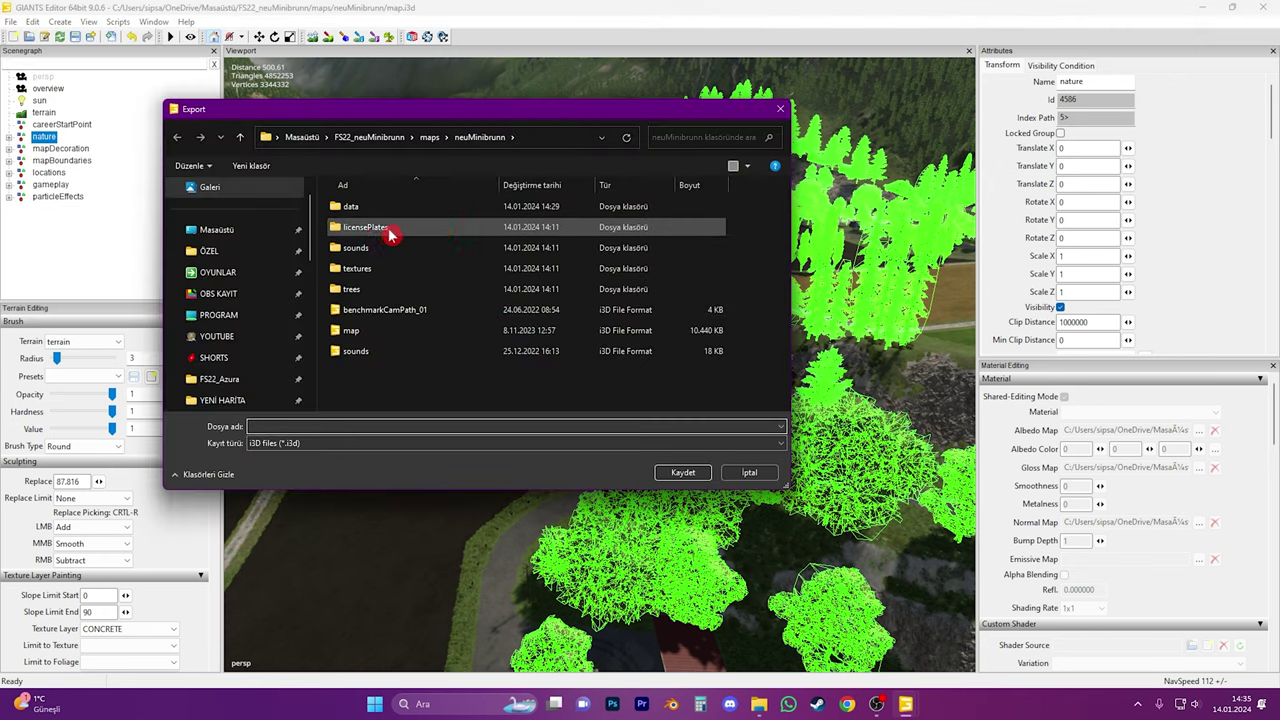
pyautogui.scroll(1, 235, 358)
pyautogui.click(225, 257)
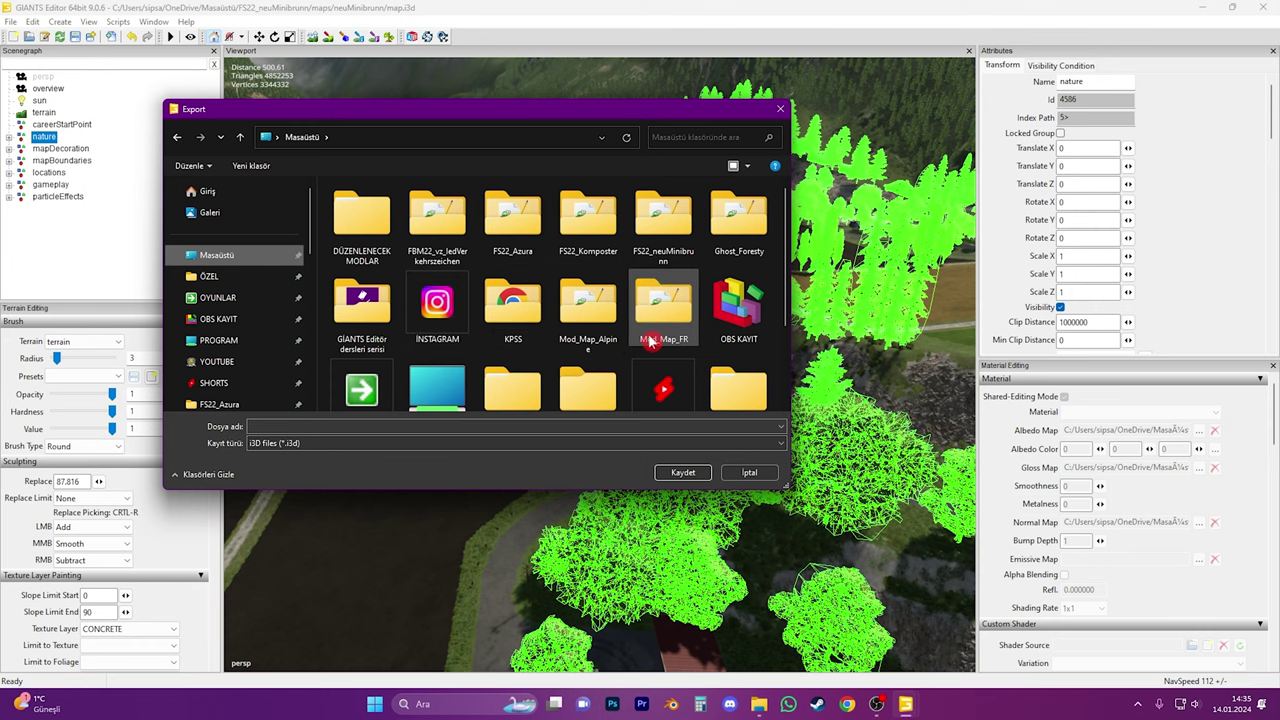
pyautogui.doubleClick(588, 308)
pyautogui.doubleClick(372, 209)
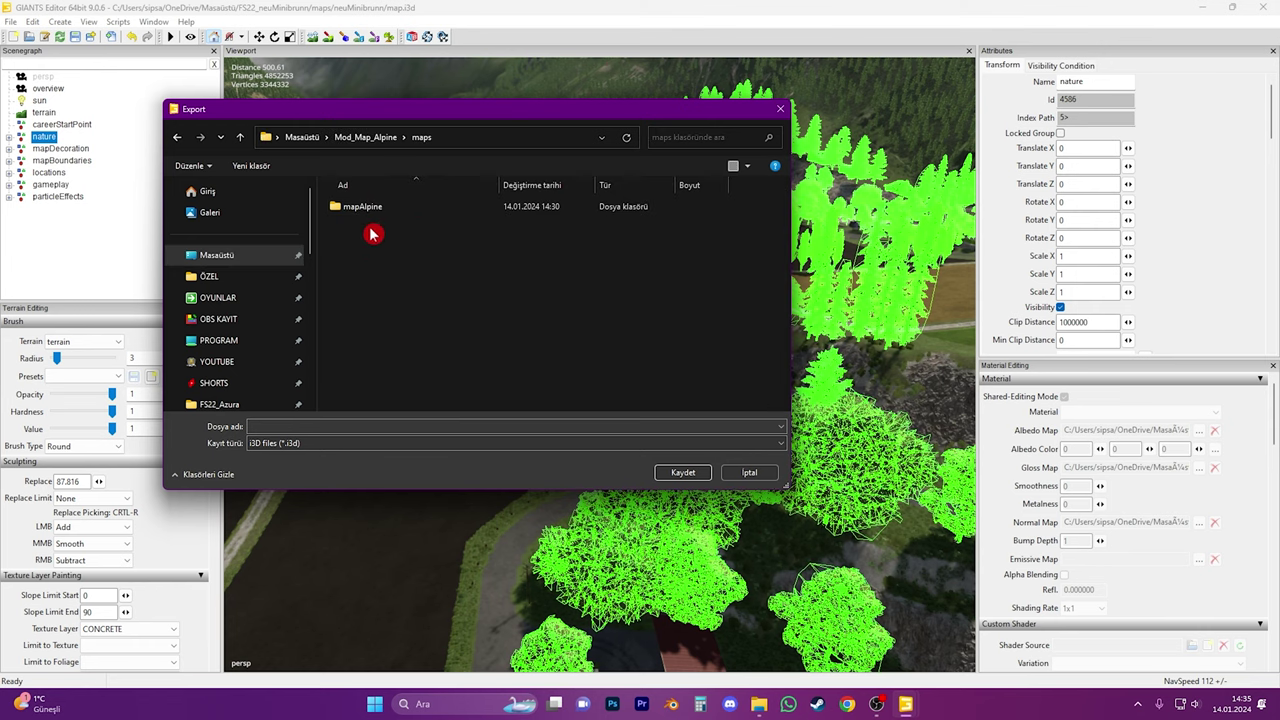
pyautogui.doubleClick(372, 207)
# Save the nature export as tress and keep the game relative paths
pyautogui.click(334, 425)
pyautogui.write('tress')
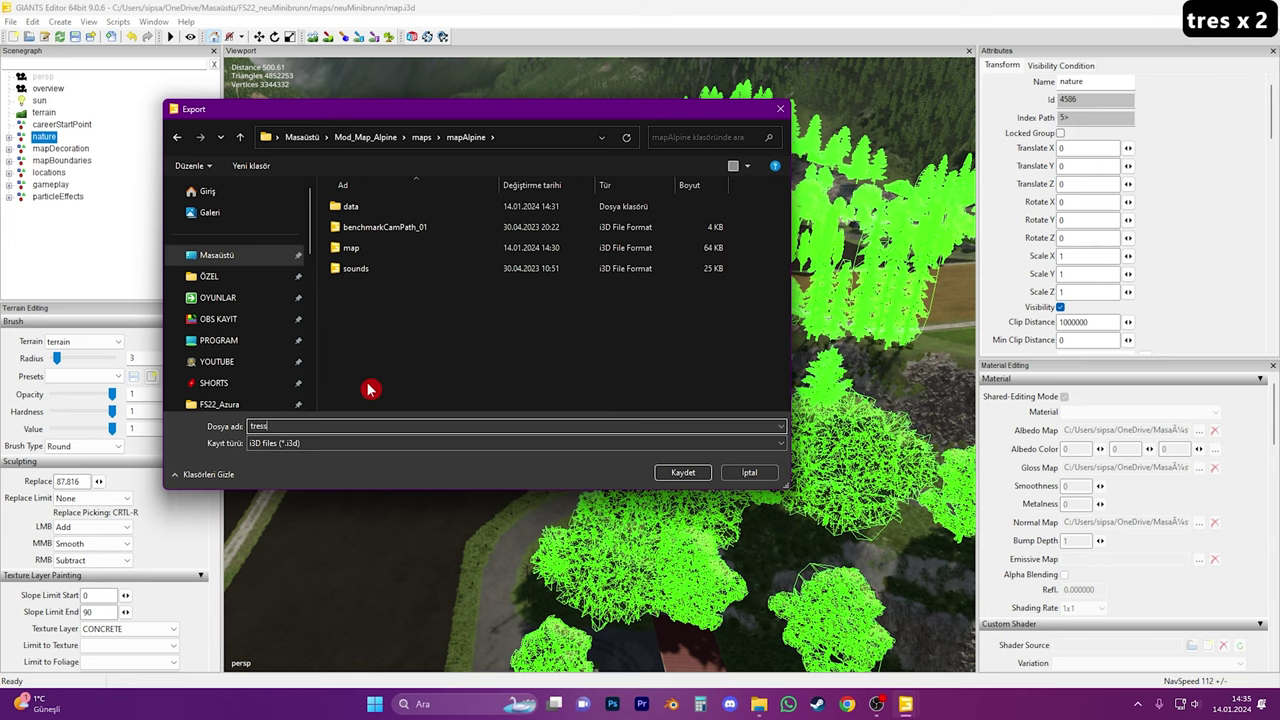
pyautogui.press('Return')
pyautogui.press('Return')
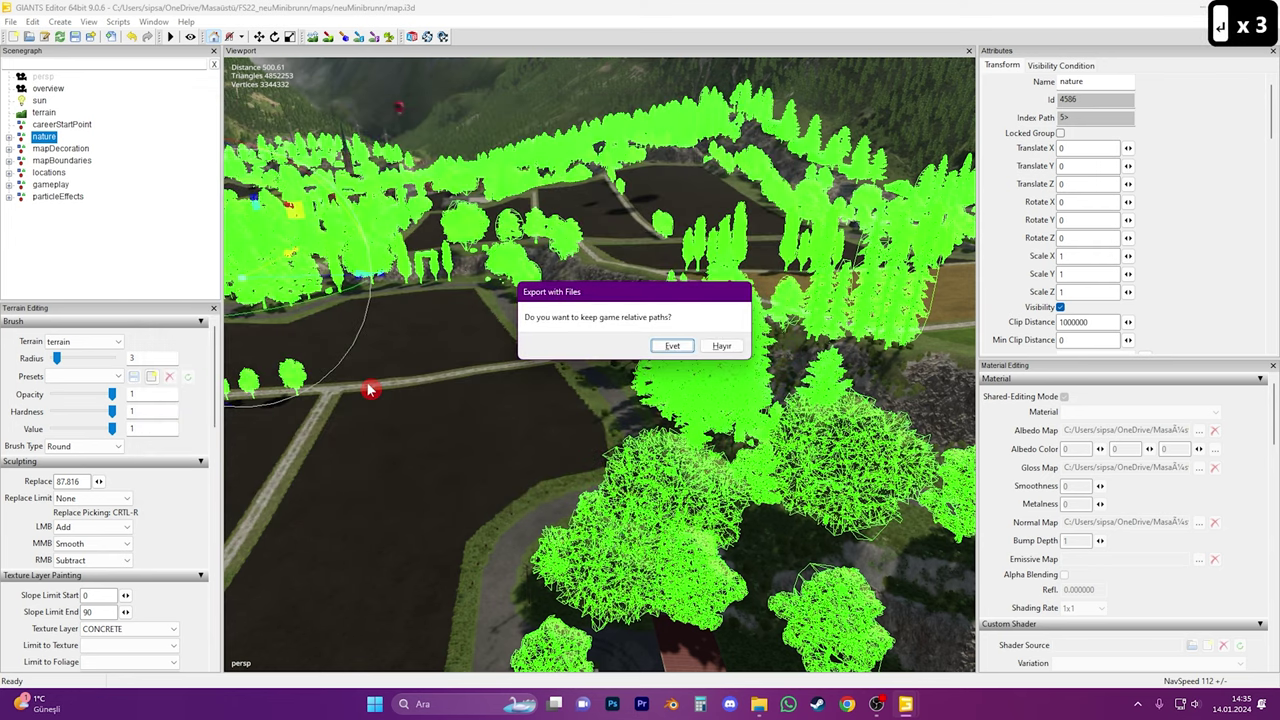
pyautogui.press('Return')
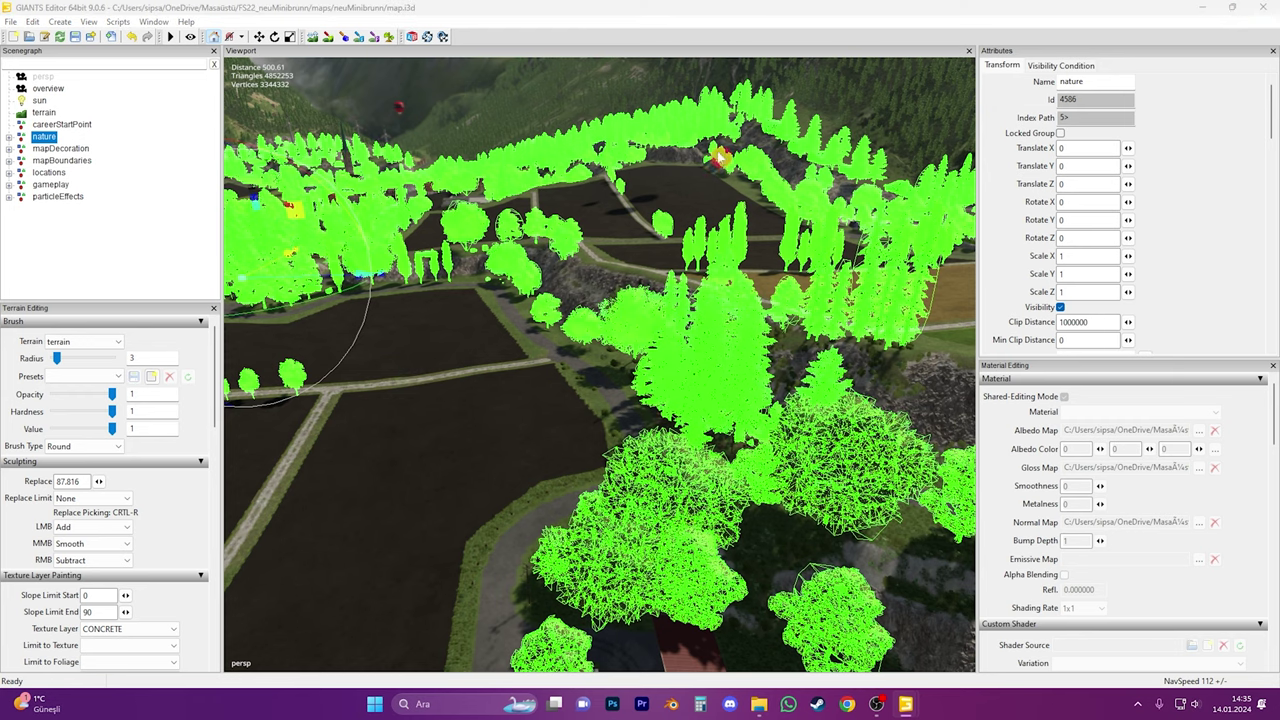
pyautogui.click(780, 350)
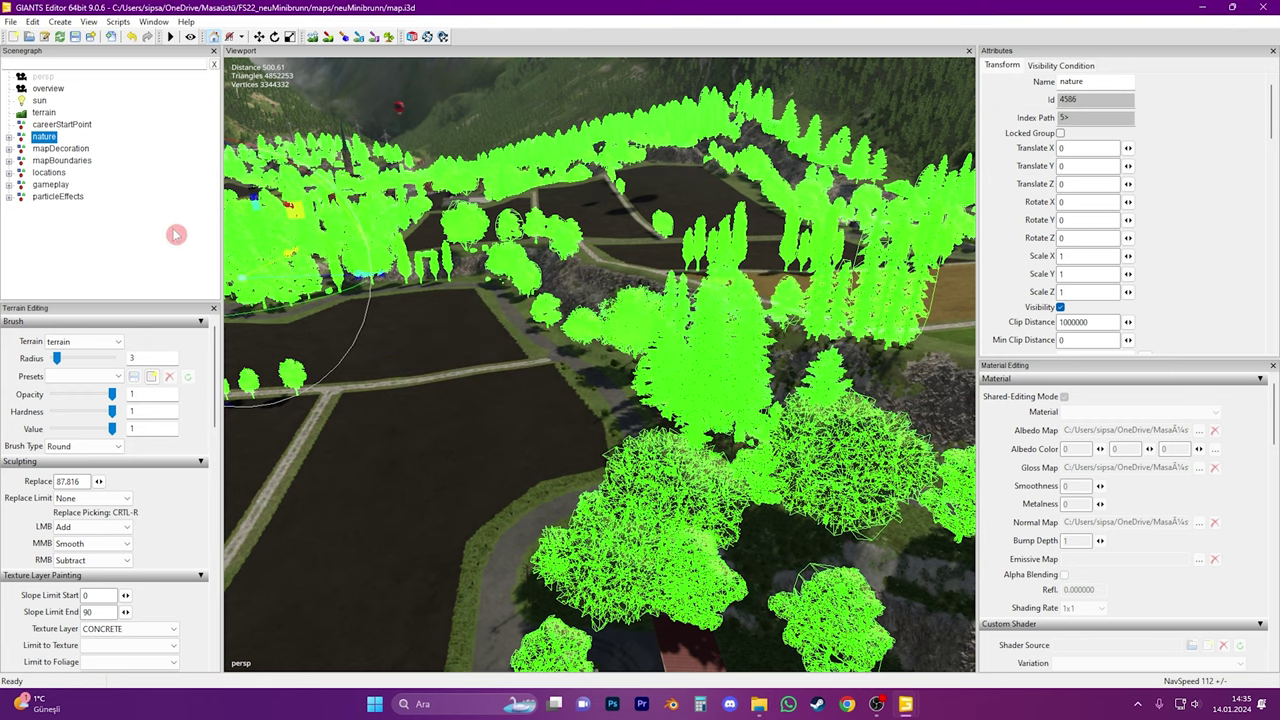
# Switch to the mapAlpine map and import the tress file from the mapAlpine folder into the scene
pyautogui.click(904, 705)
pyautogui.click(857, 663)
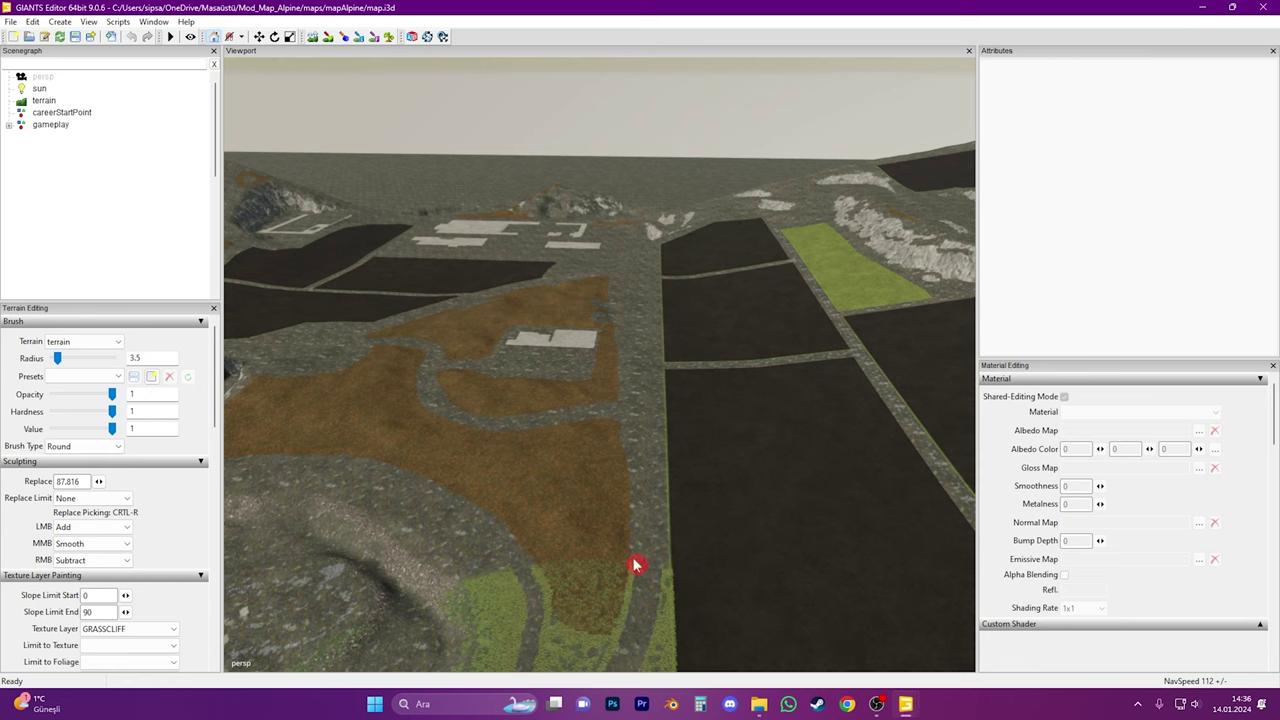
pyautogui.scroll(-10, 566, 410)
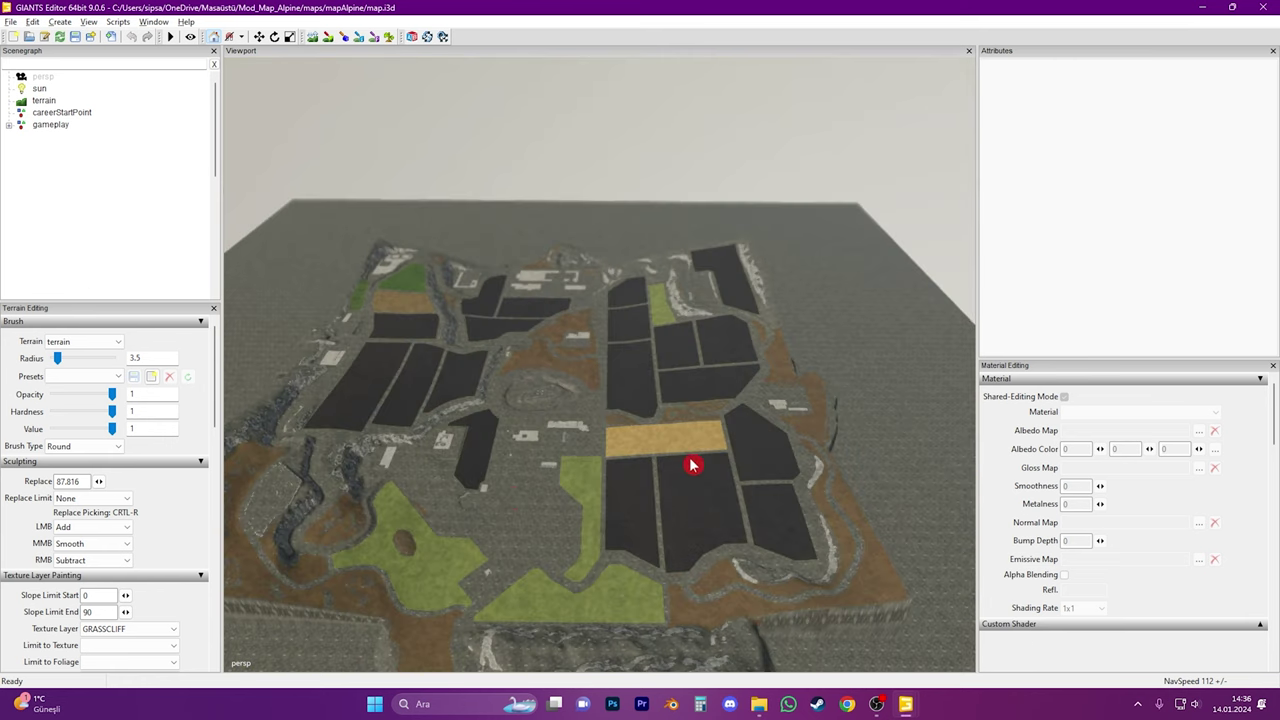
pyautogui.click(10, 20)
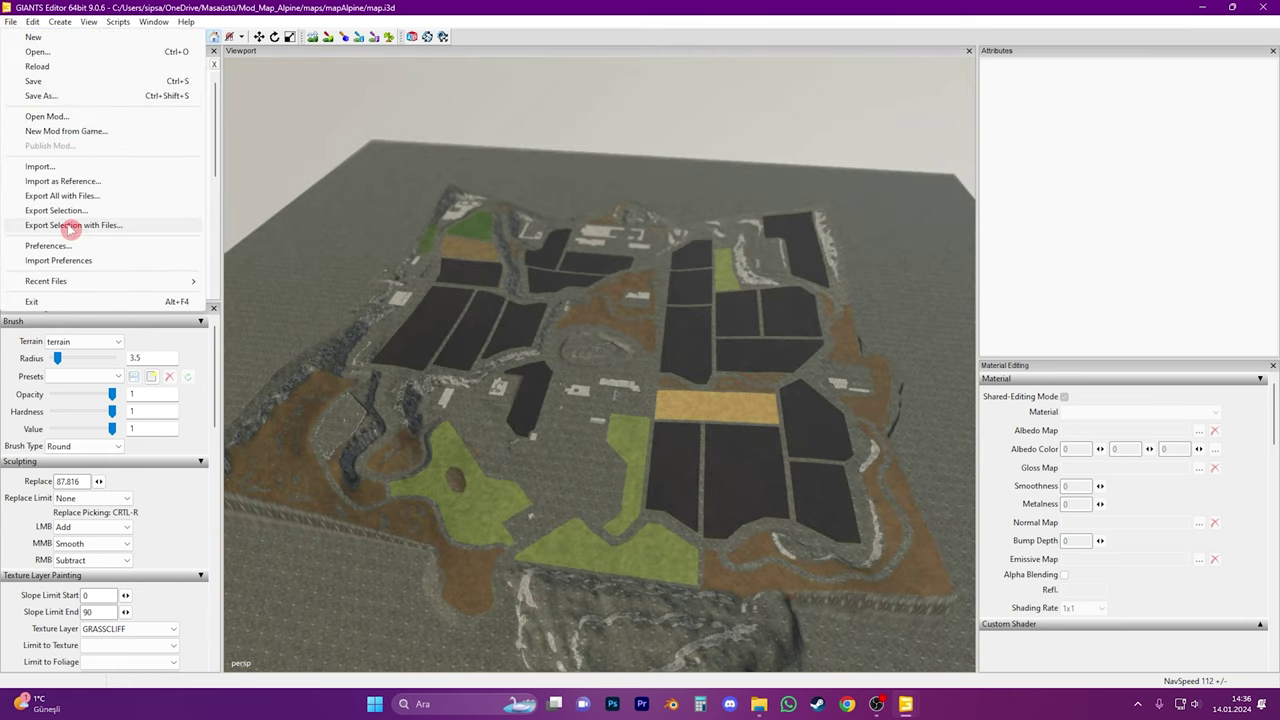
pyautogui.click(40, 167)
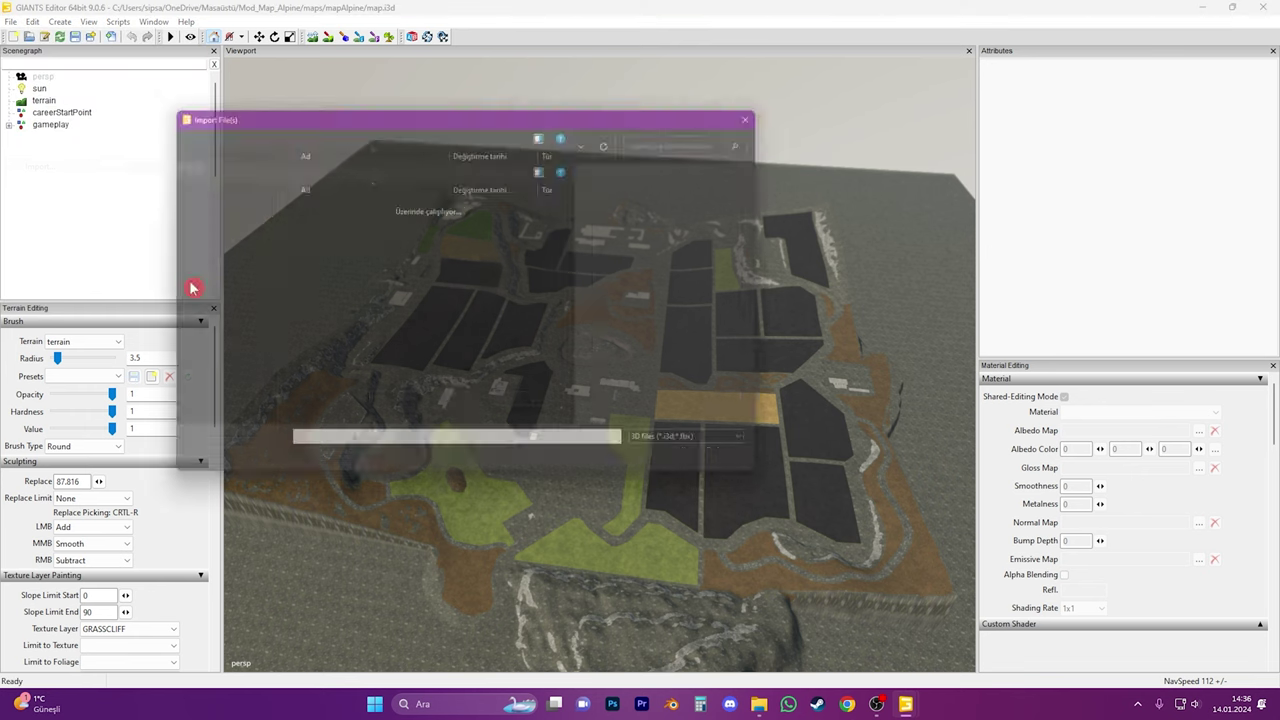
pyautogui.click(330, 289)
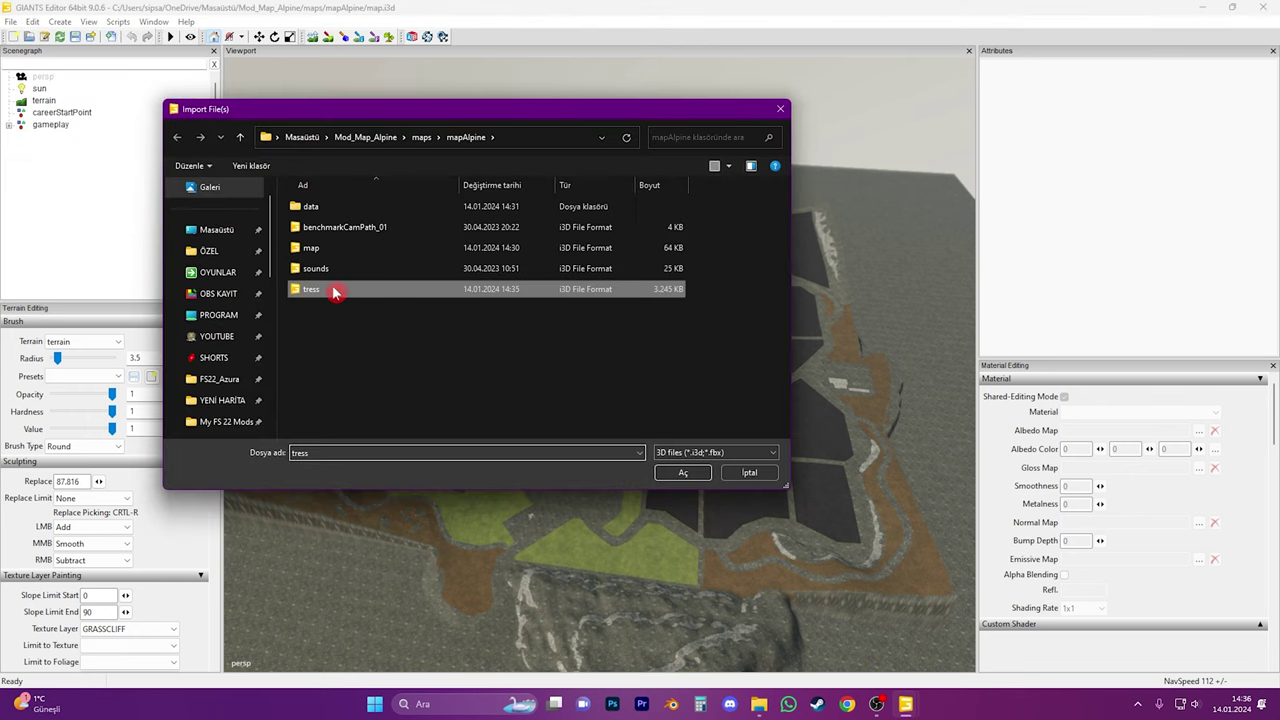
pyautogui.click(684, 473)
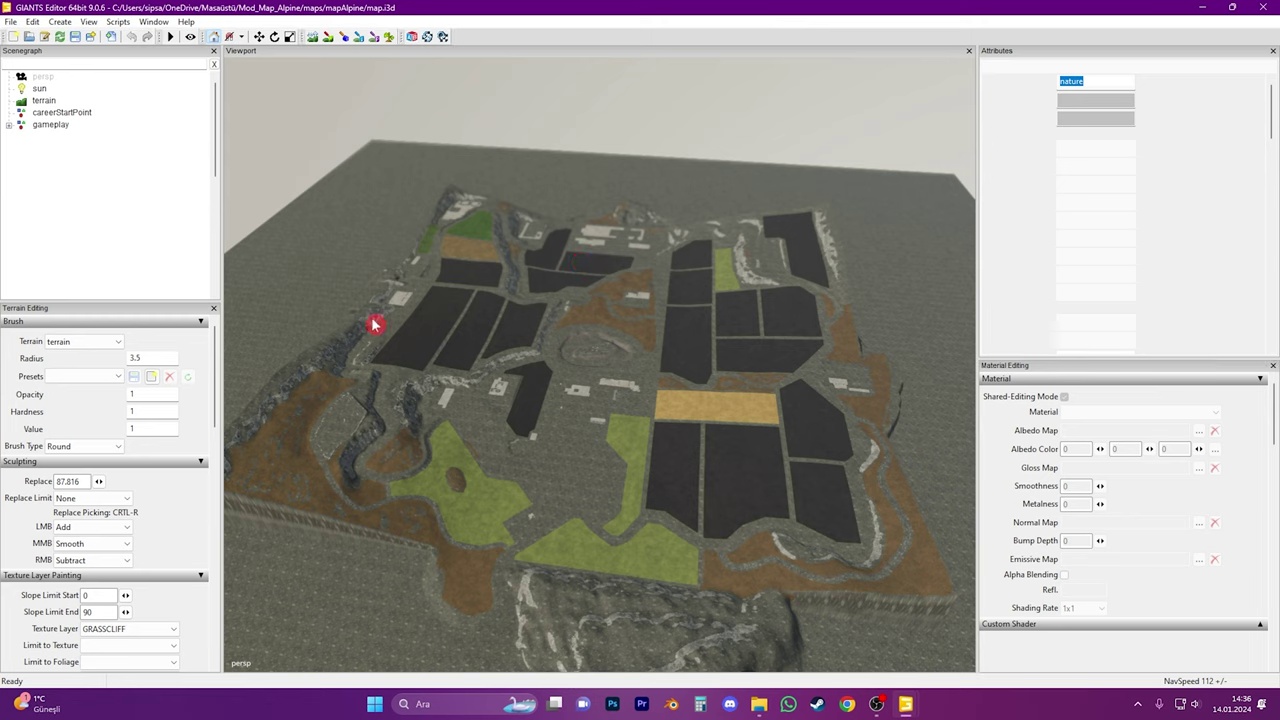
pyautogui.click(121, 252)
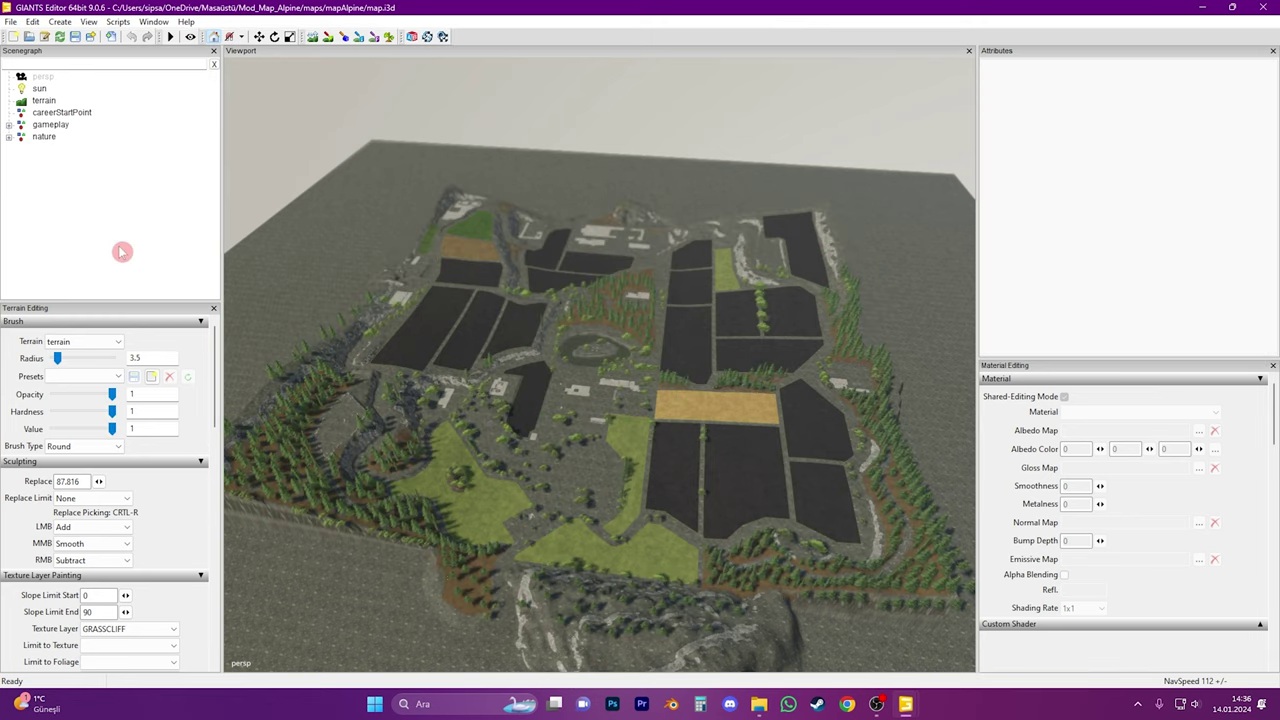
# Inspect the placement of the imported trees around the roads, fields, forest and map edges of mapAlpine
pyautogui.scroll(10, 446, 463)
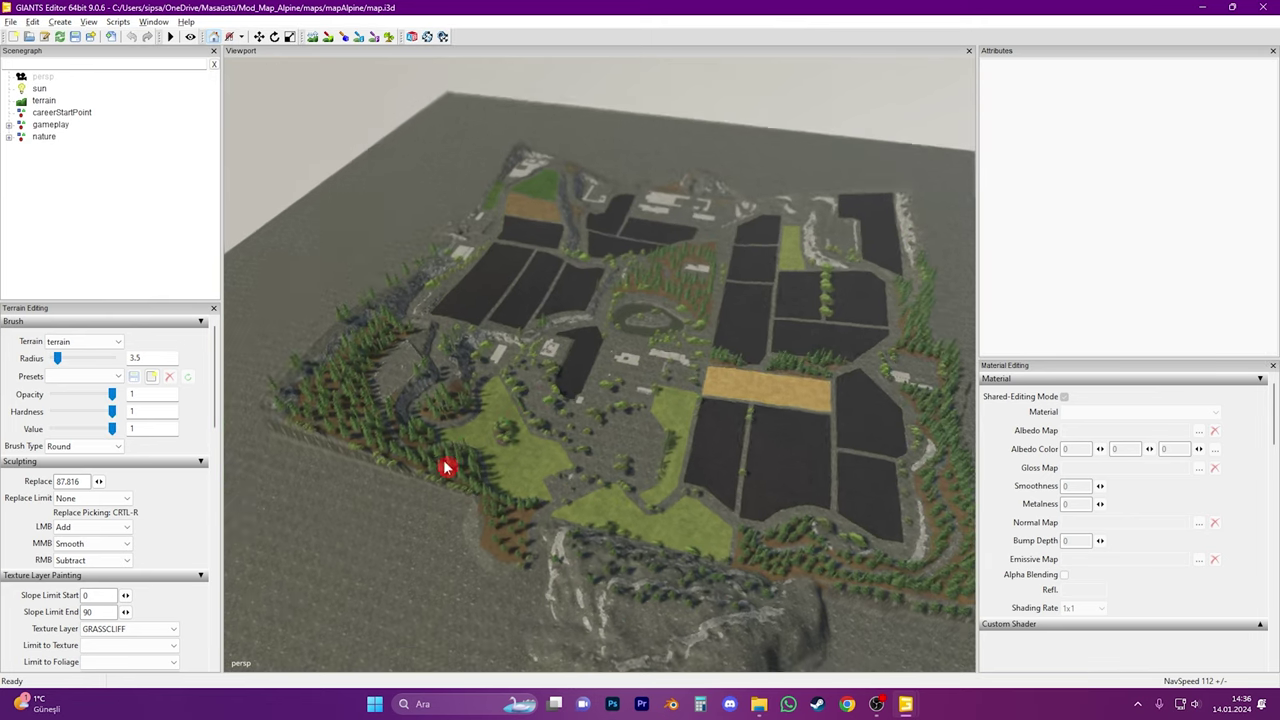
pyautogui.scroll(10, 684, 436)
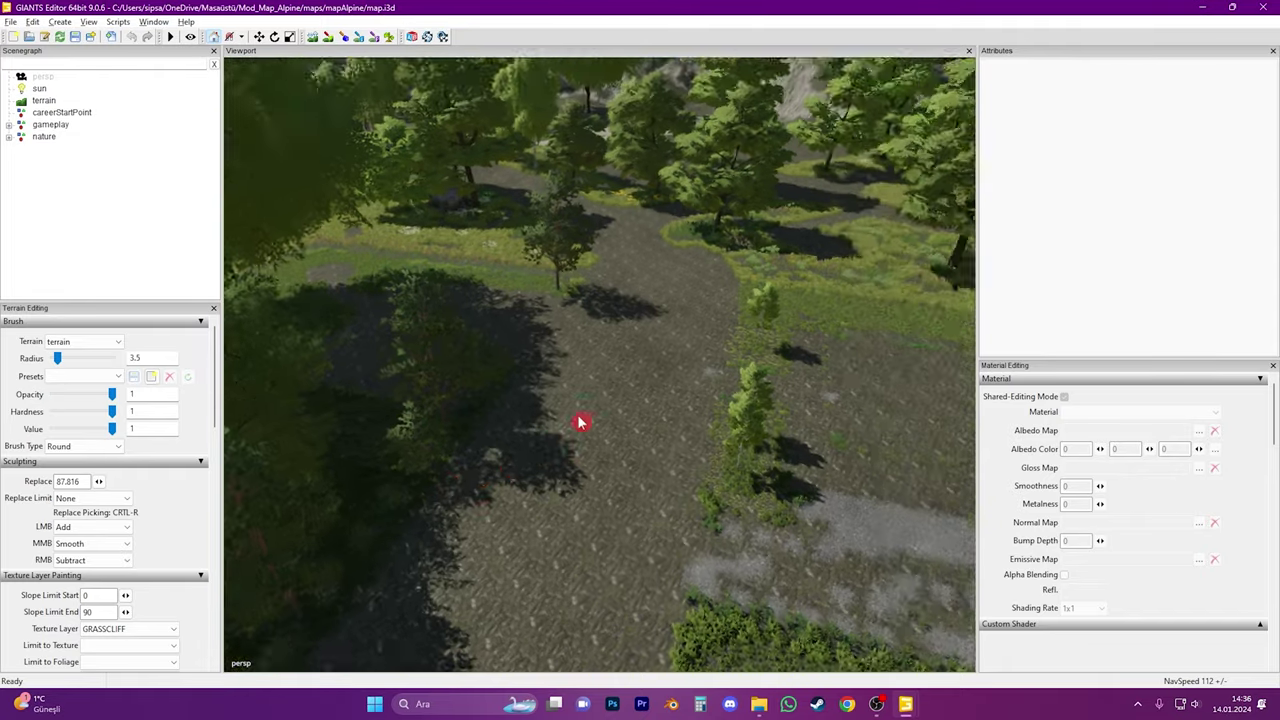
pyautogui.keyDown('alt'); pyautogui.moveTo(580, 422); pyautogui.dragTo(684, 405); pyautogui.keyUp('alt')
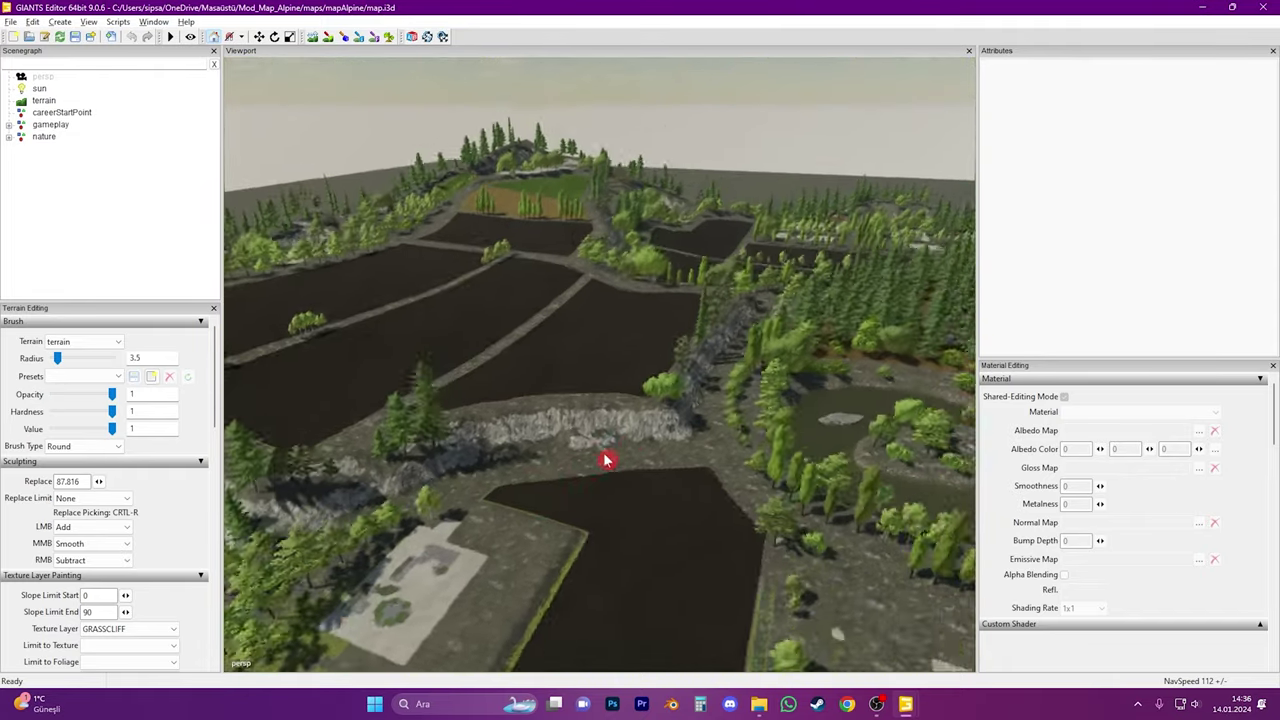
pyautogui.moveTo(606, 457); pyautogui.dragTo(435, 380, button='right')
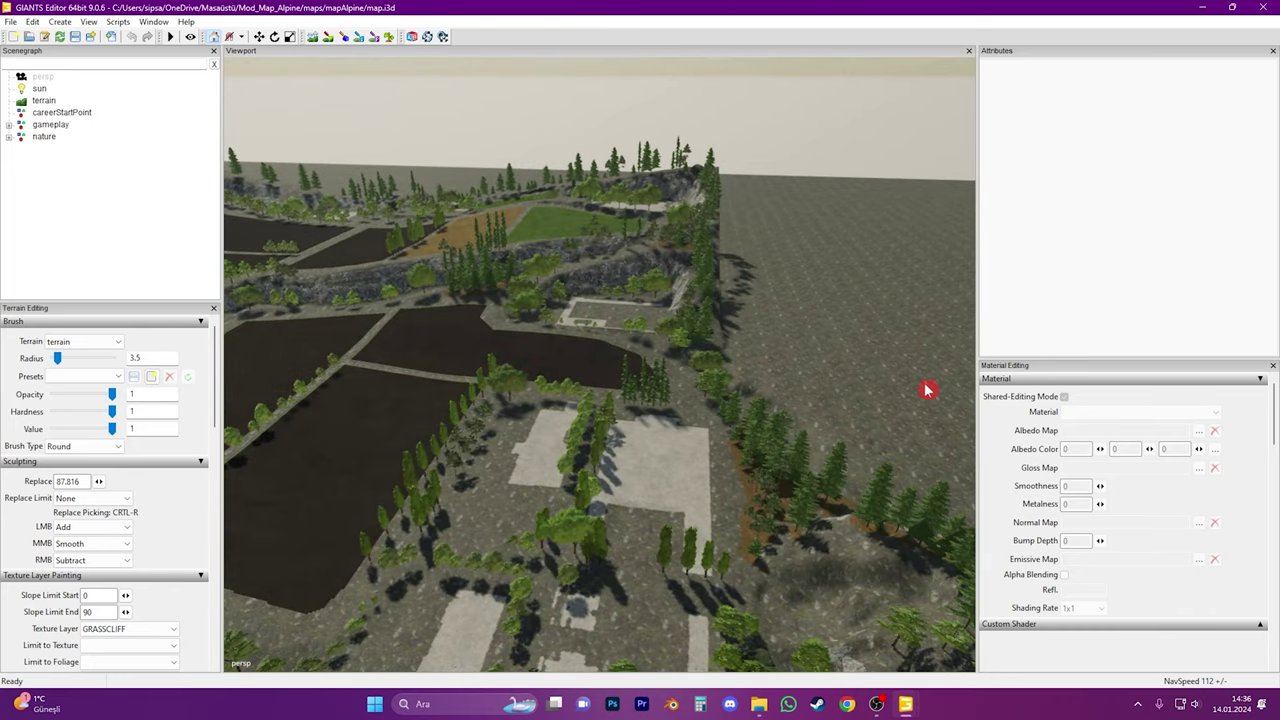
pyautogui.moveTo(836, 437); pyautogui.dragTo(630, 478, button='right')
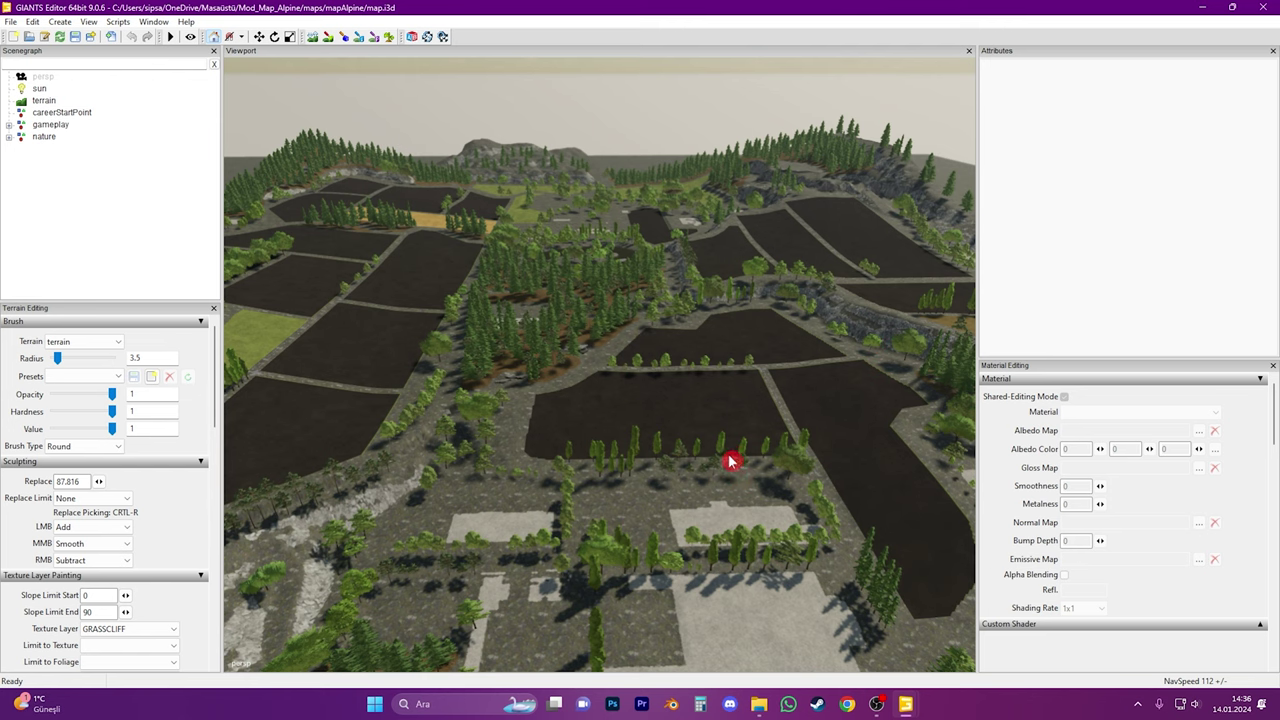
pyautogui.moveTo(741, 441); pyautogui.dragTo(638, 543, button='right')
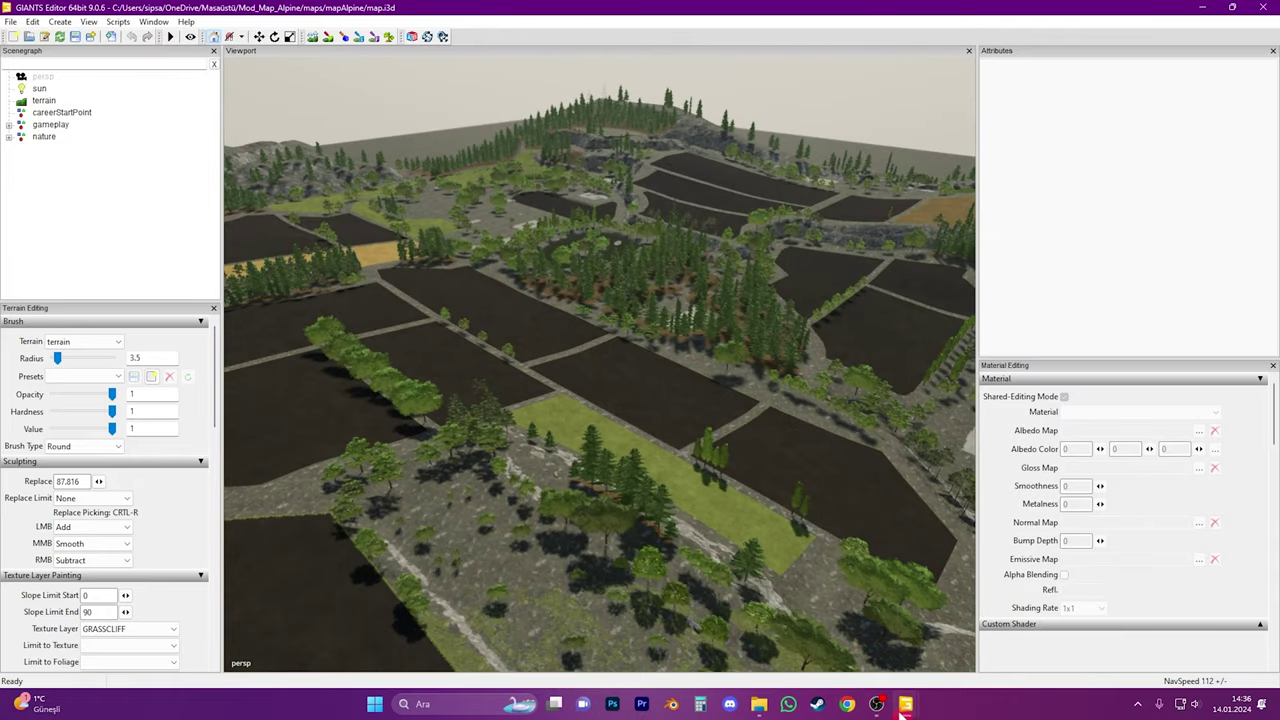
# Return to the neuMinibrunn map and pick the distant spruce trees on the mountainside to locate them in the scene tree
pyautogui.moveTo(905, 704)
pyautogui.click(925, 648)
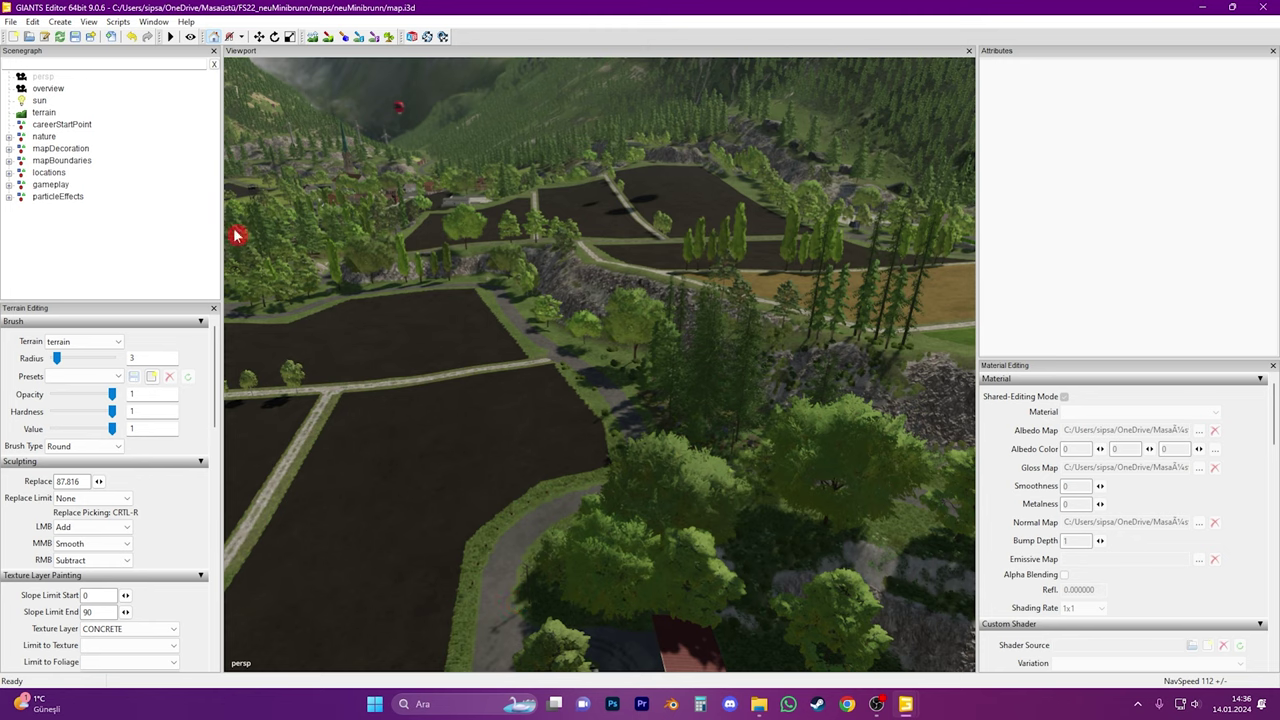
pyautogui.moveTo(237, 235); pyautogui.dragTo(771, 280, button='right')
pyautogui.click(765, 338)
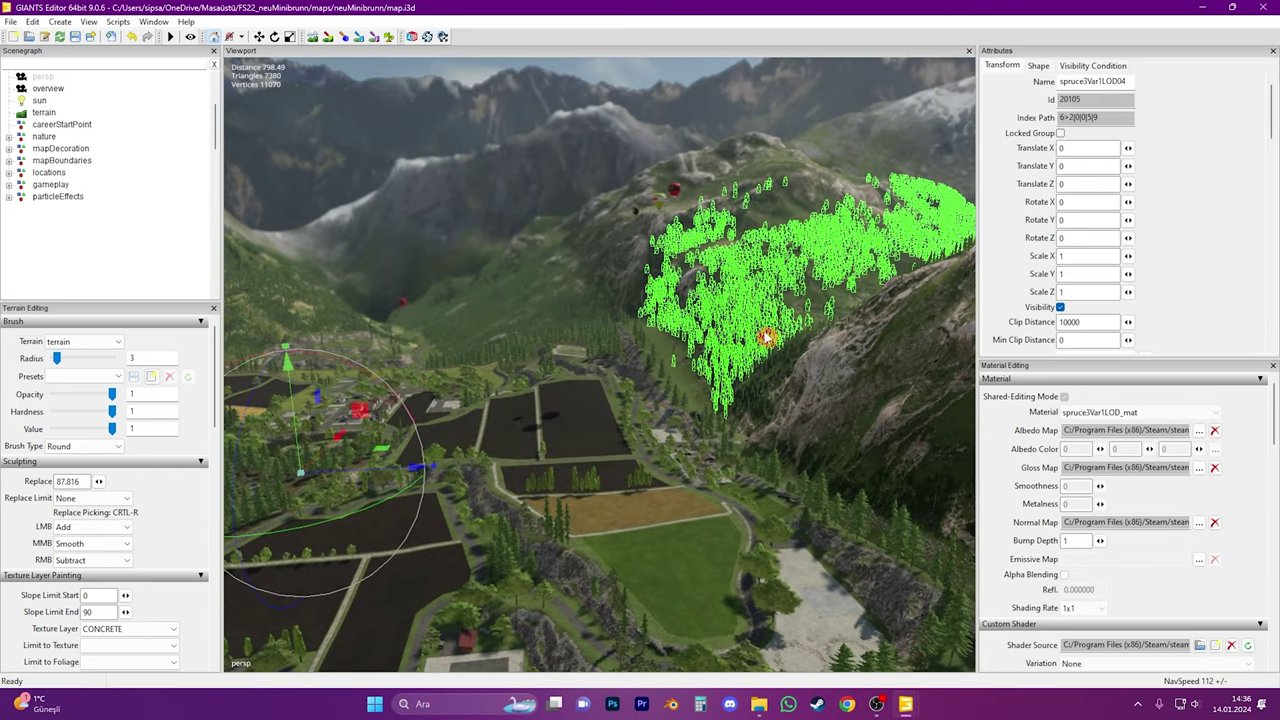
pyautogui.click(195, 195)
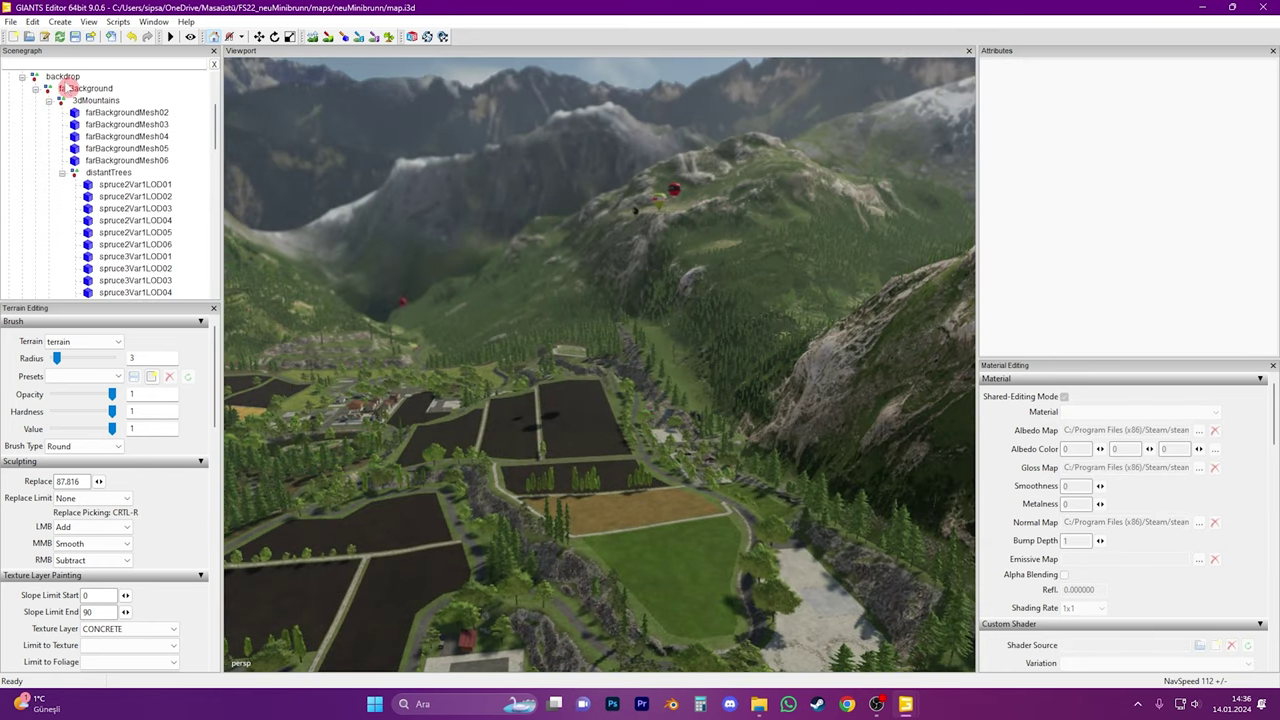
# Collapse the backdrop group inside mapDecoration and select it as a whole, checking its extent around the map
pyautogui.scroll(3, 64, 110)
pyautogui.click(65, 125)
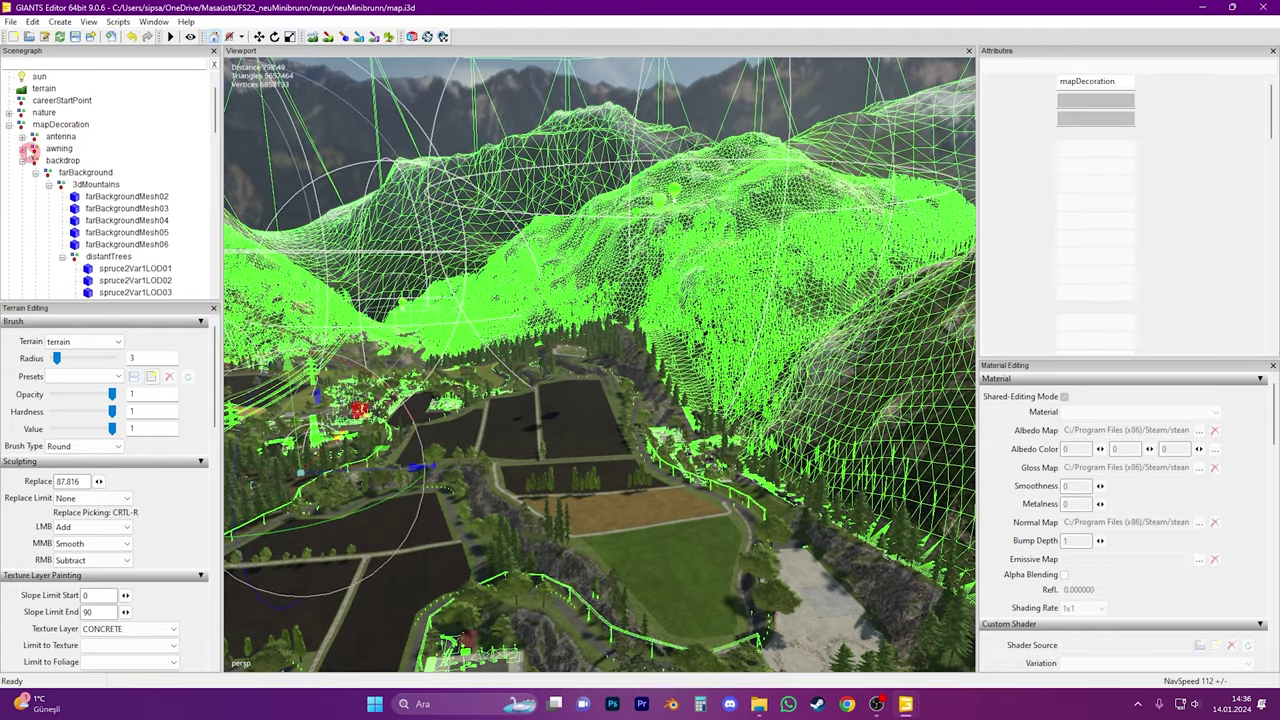
pyautogui.click(22, 160)
pyautogui.click(62, 161)
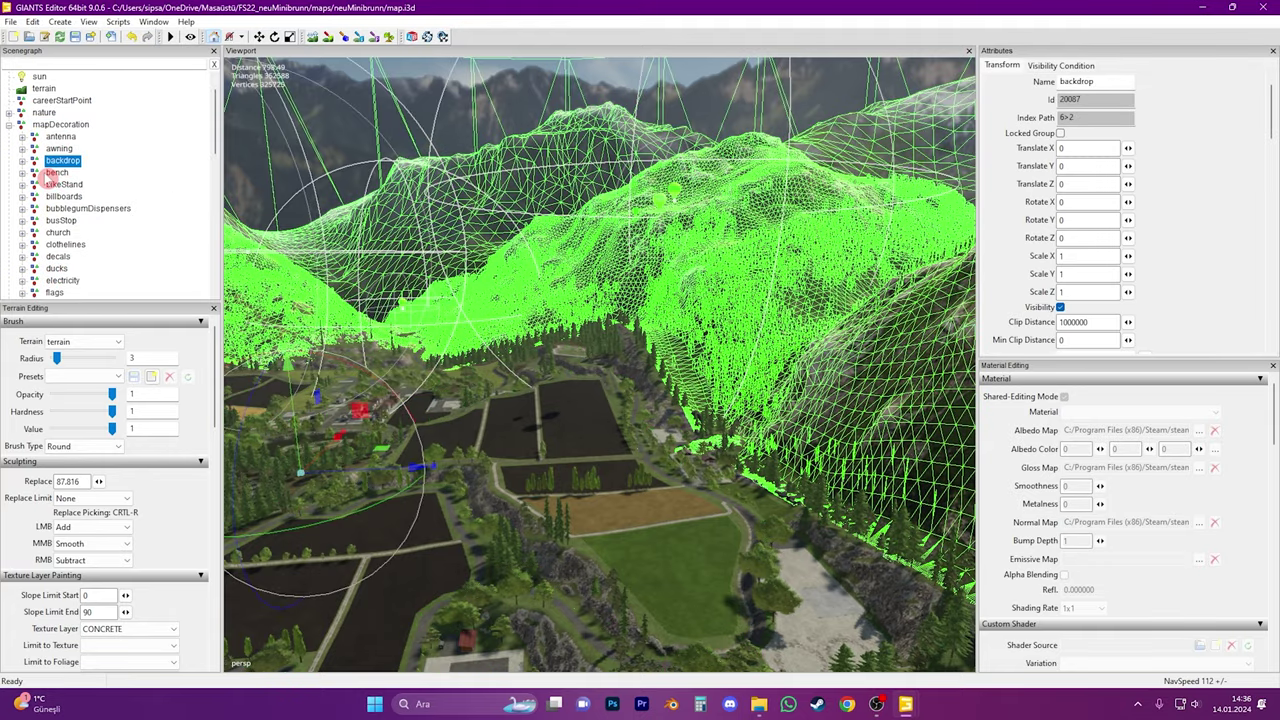
pyautogui.keyDown('alt'); pyautogui.moveTo(878, 545); pyautogui.dragTo(754, 403); pyautogui.keyUp('alt')
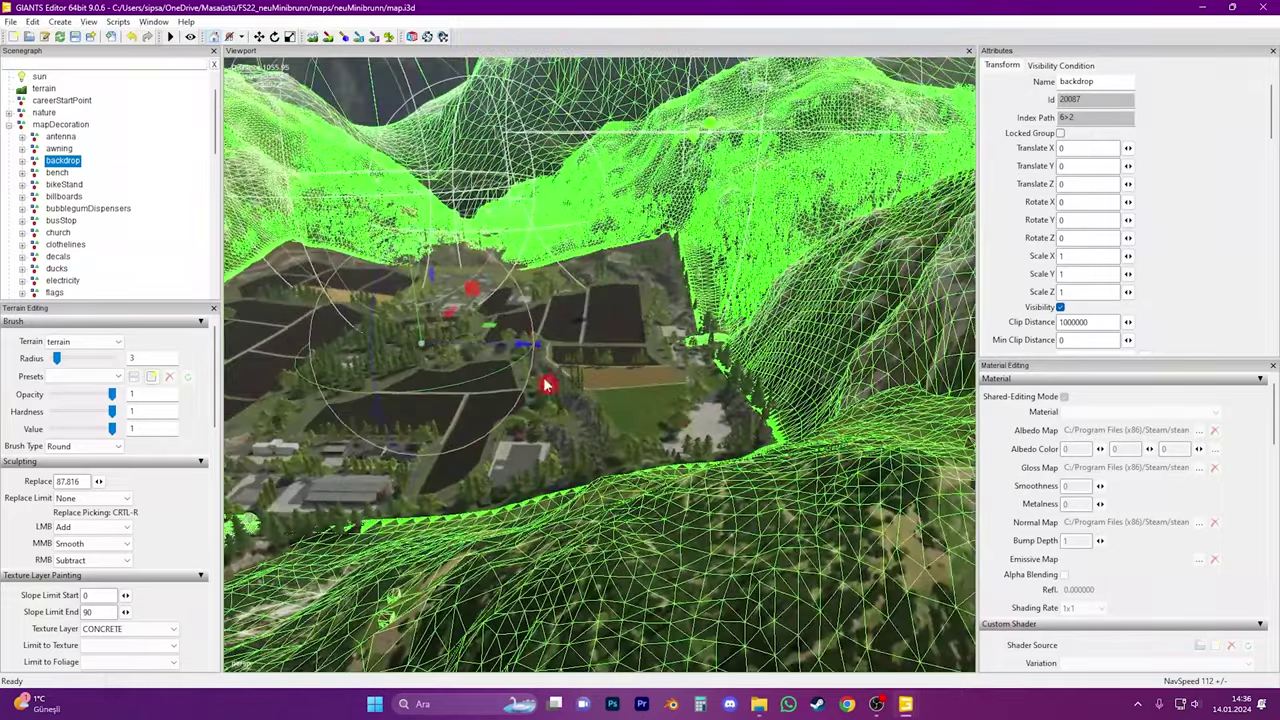
# Export the selected backdrop group together with its files into the mapAlpine folder as backdrop
pyautogui.click(10, 23)
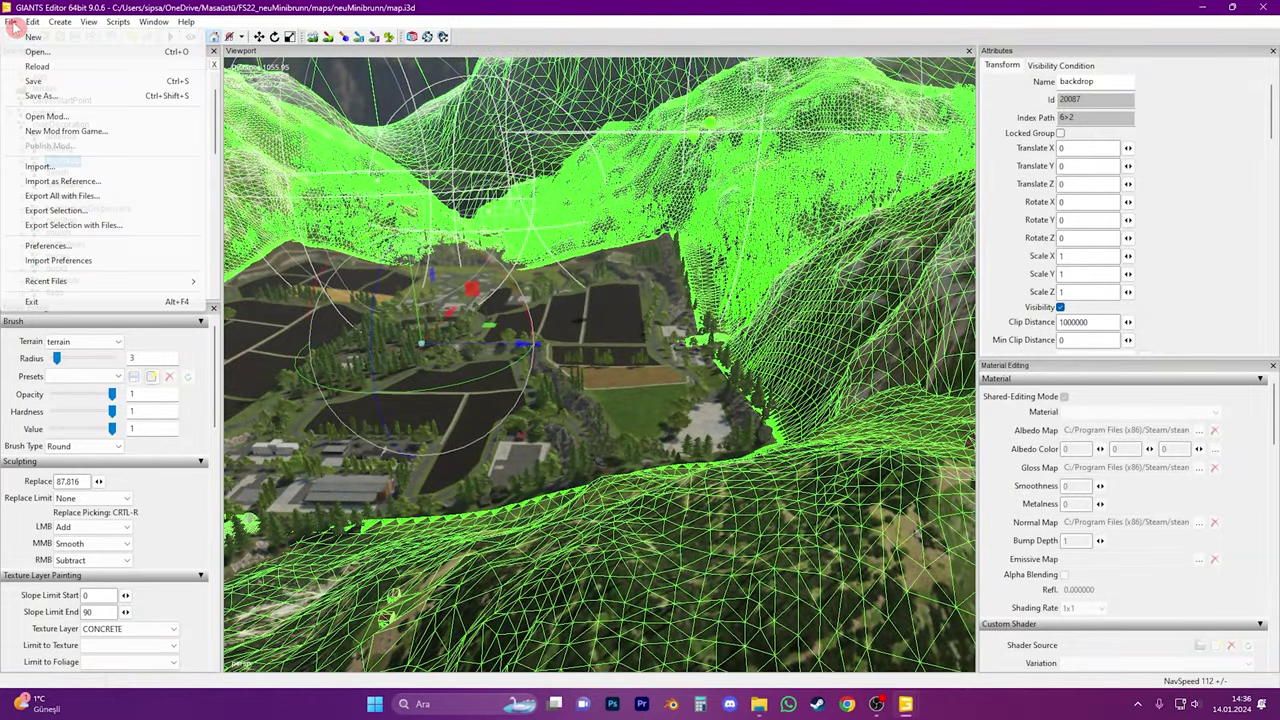
pyautogui.click(75, 226)
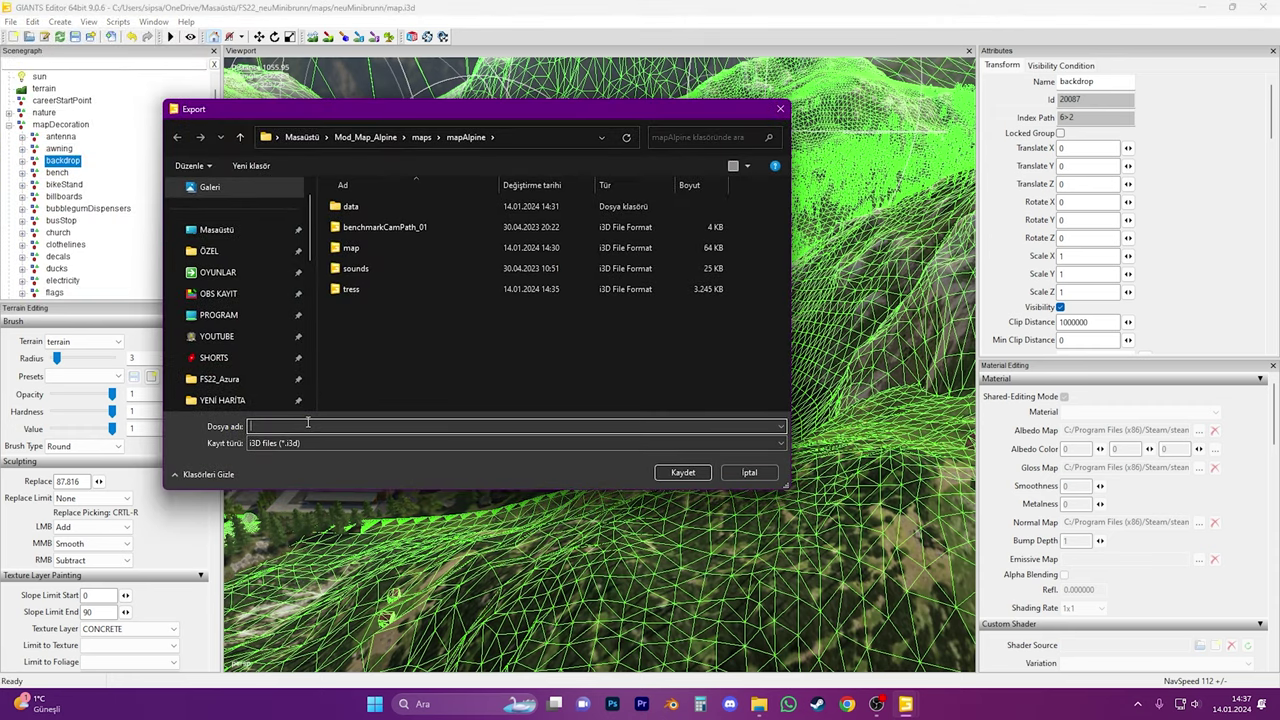
pyautogui.write('bac')
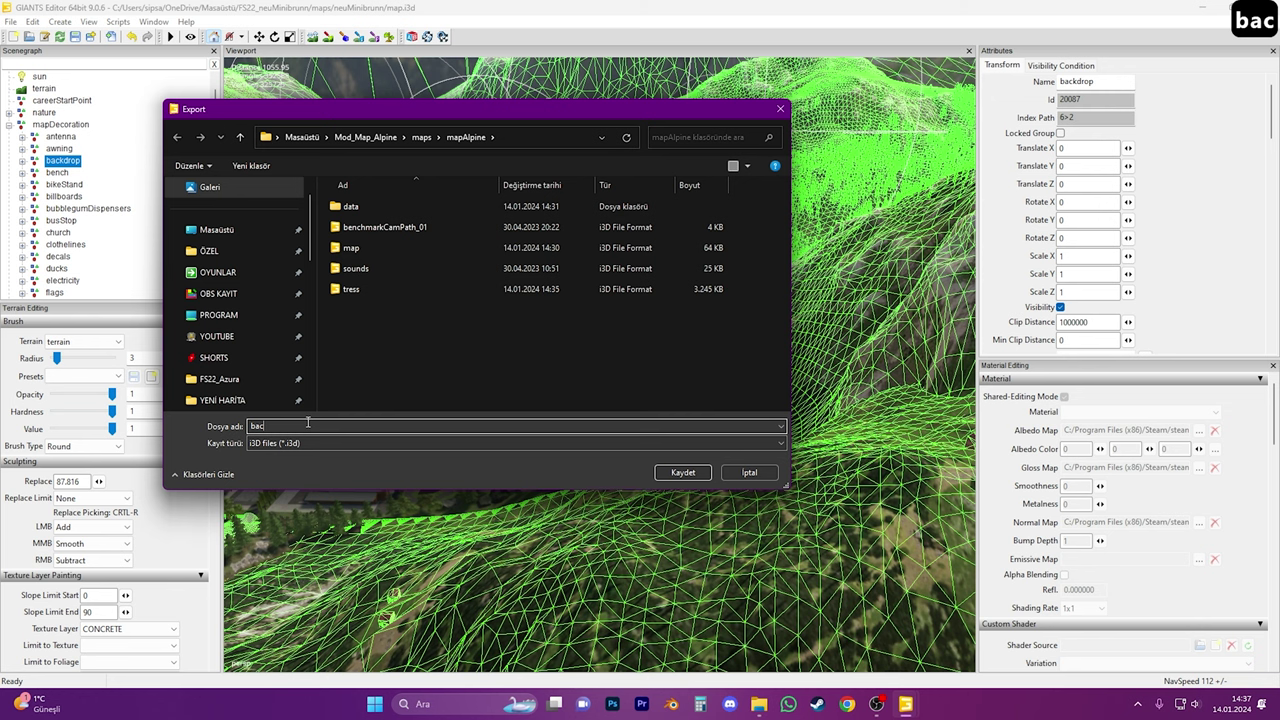
pyautogui.write('kdrop')
pyautogui.press('Return')
pyautogui.press('Return')
pyautogui.press('Return')
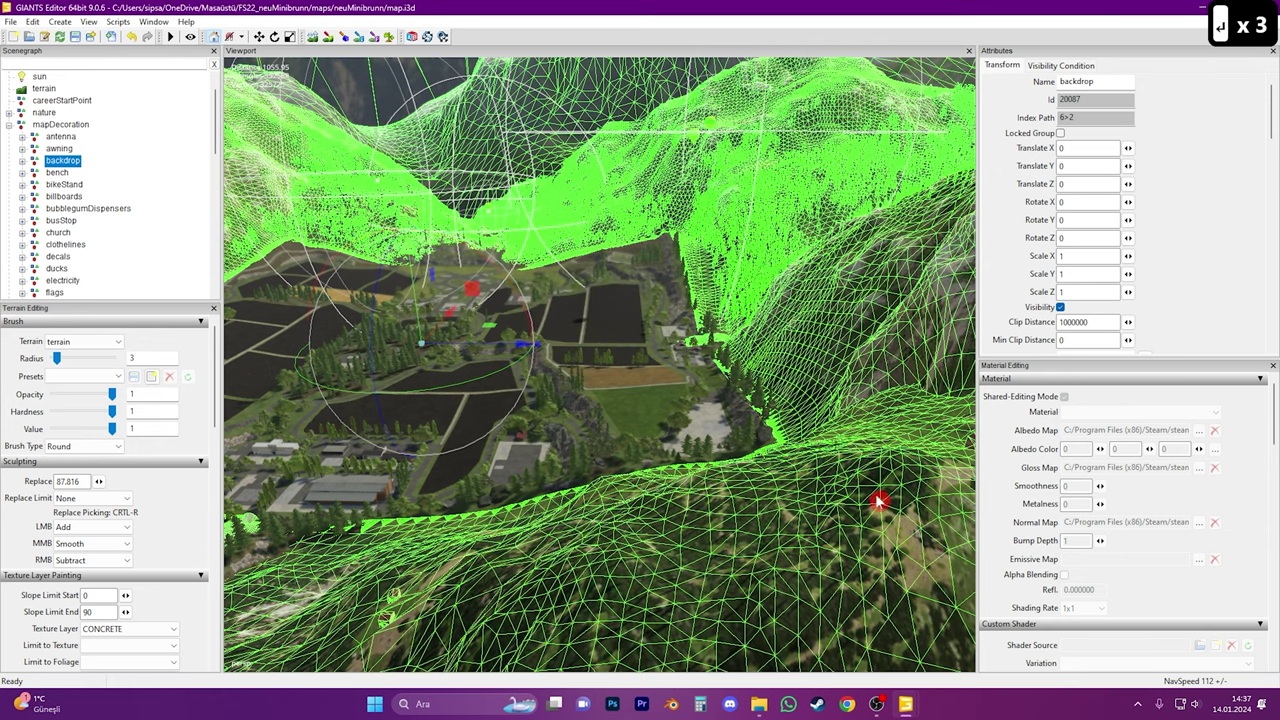
# Switch to the mapAlpine map and import the backdrop file from the mapAlpine folder into the scene
pyautogui.click(834, 645)
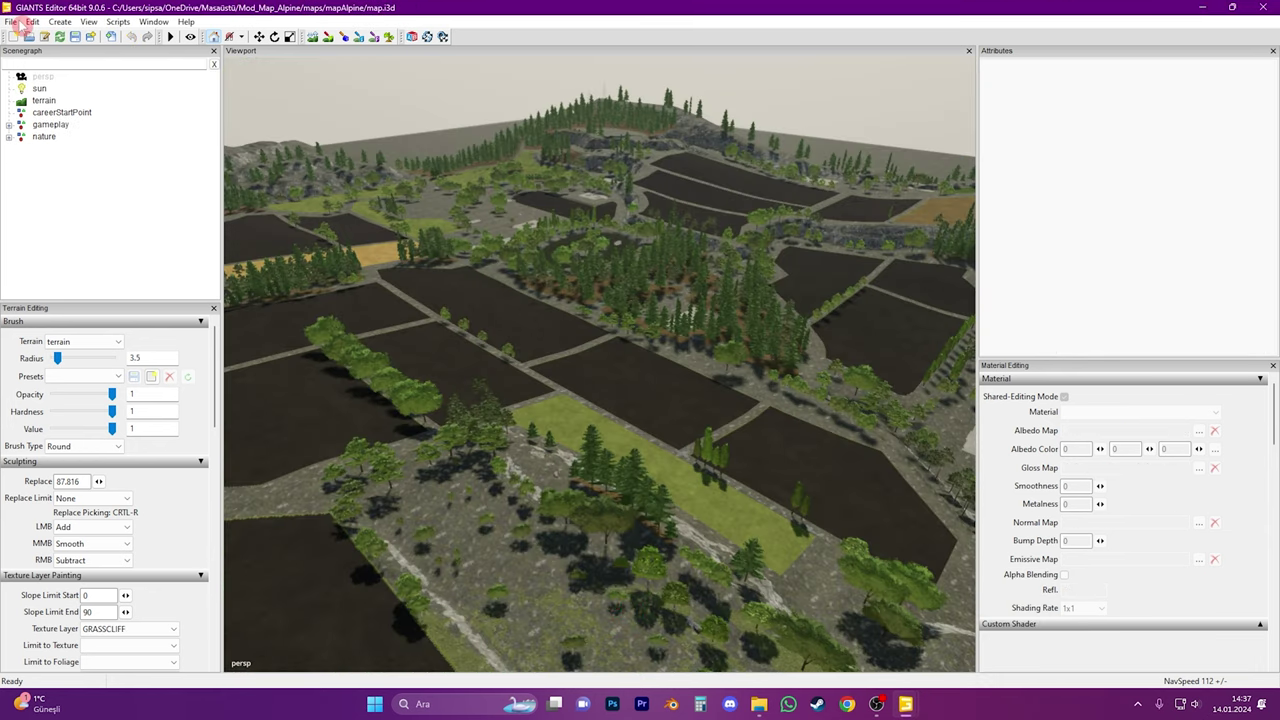
pyautogui.moveTo(601, 463); pyautogui.dragTo(307, 438)
pyautogui.press('Delete')
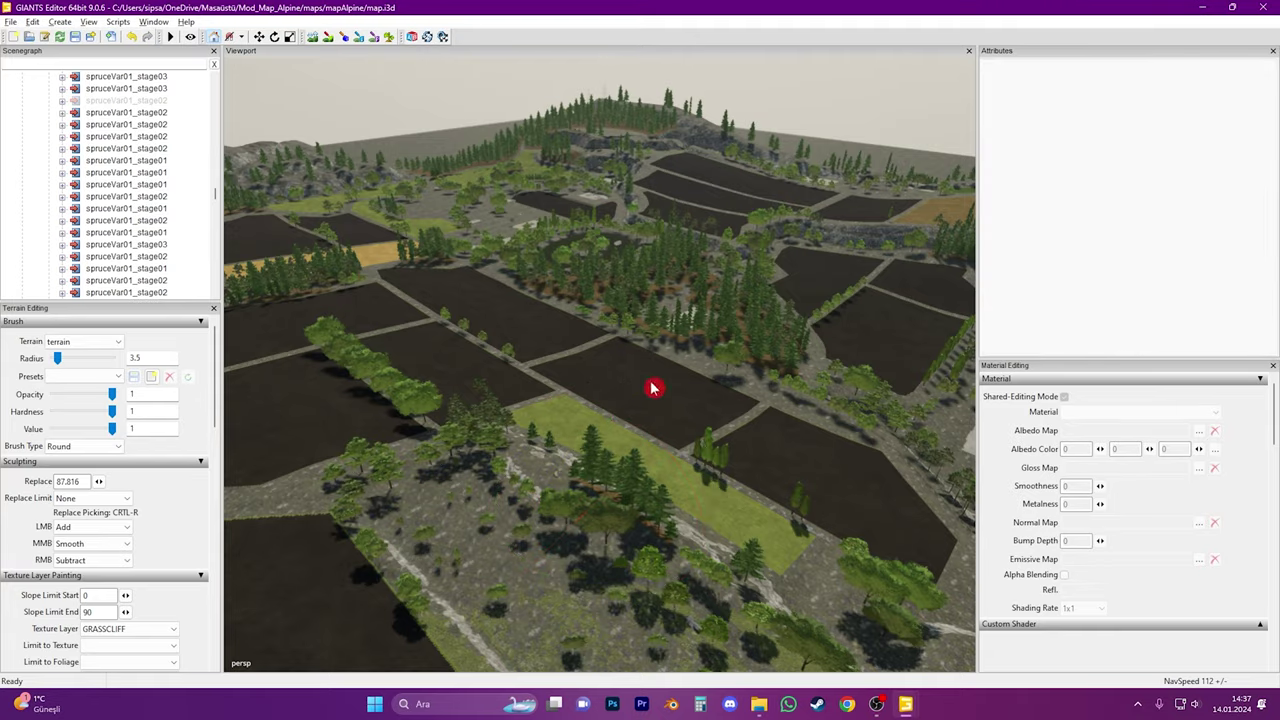
pyautogui.keyDown('alt'); pyautogui.moveTo(654, 386); pyautogui.dragTo(696, 518); pyautogui.keyUp('alt')
pyautogui.moveTo(696, 518); pyautogui.dragTo(650, 537, button='right')
pyautogui.click(10, 21)
pyautogui.click(75, 165)
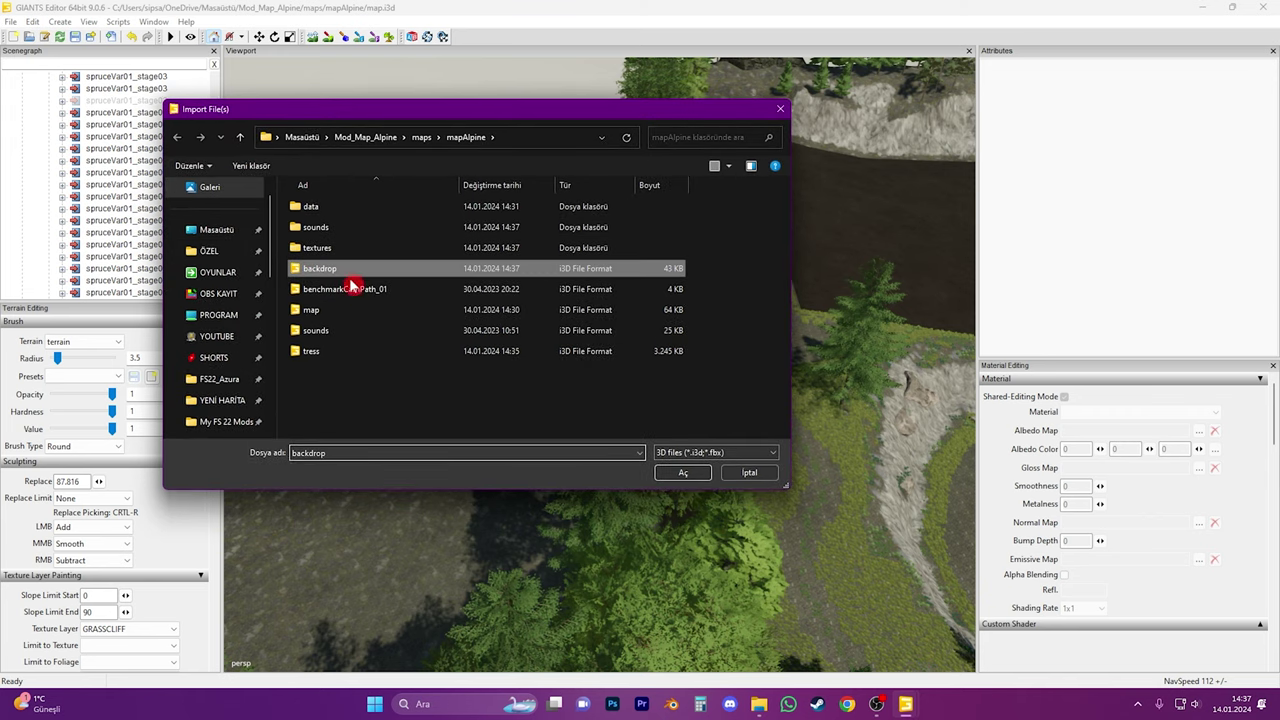
pyautogui.click(677, 475)
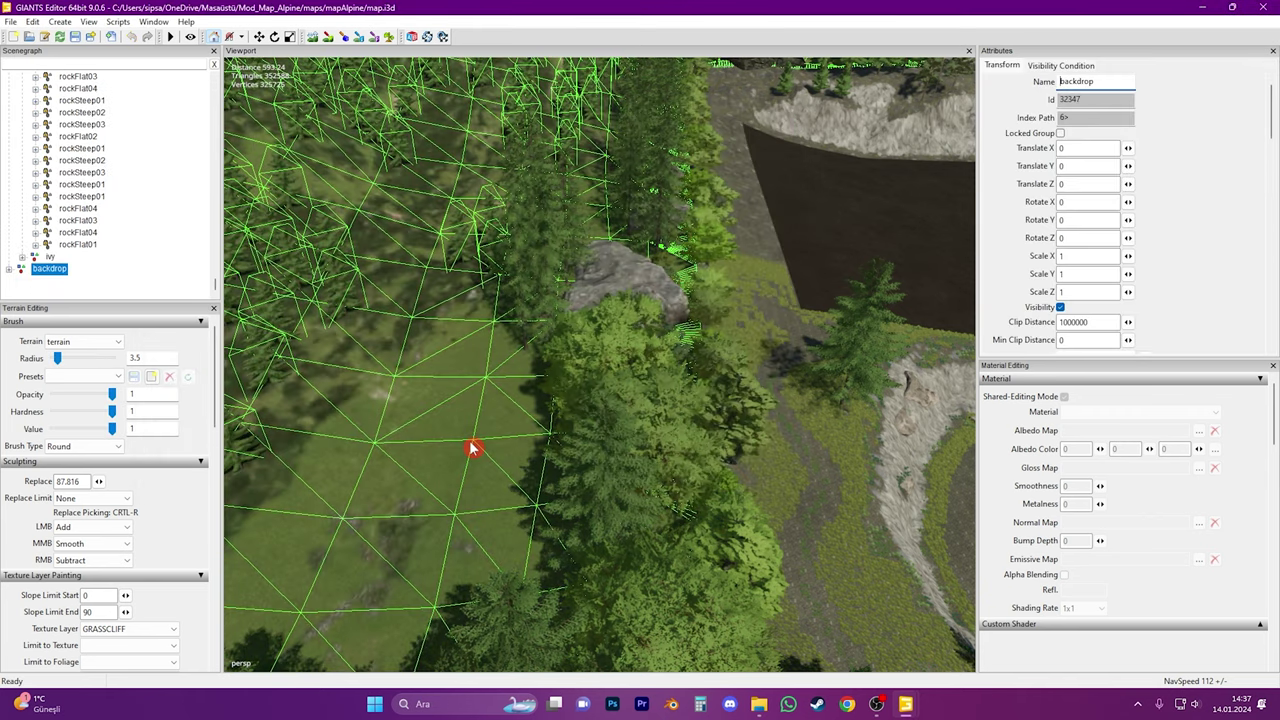
# Check how the imported backdrop surrounds the mapAlpine terrain and clear its selection
pyautogui.keyDown('alt'); pyautogui.moveTo(663, 486); pyautogui.dragTo(851, 457); pyautogui.keyUp('alt')
pyautogui.keyDown('alt'); pyautogui.moveTo(851, 457); pyautogui.dragTo(343, 546, button='right'); pyautogui.keyUp('alt')
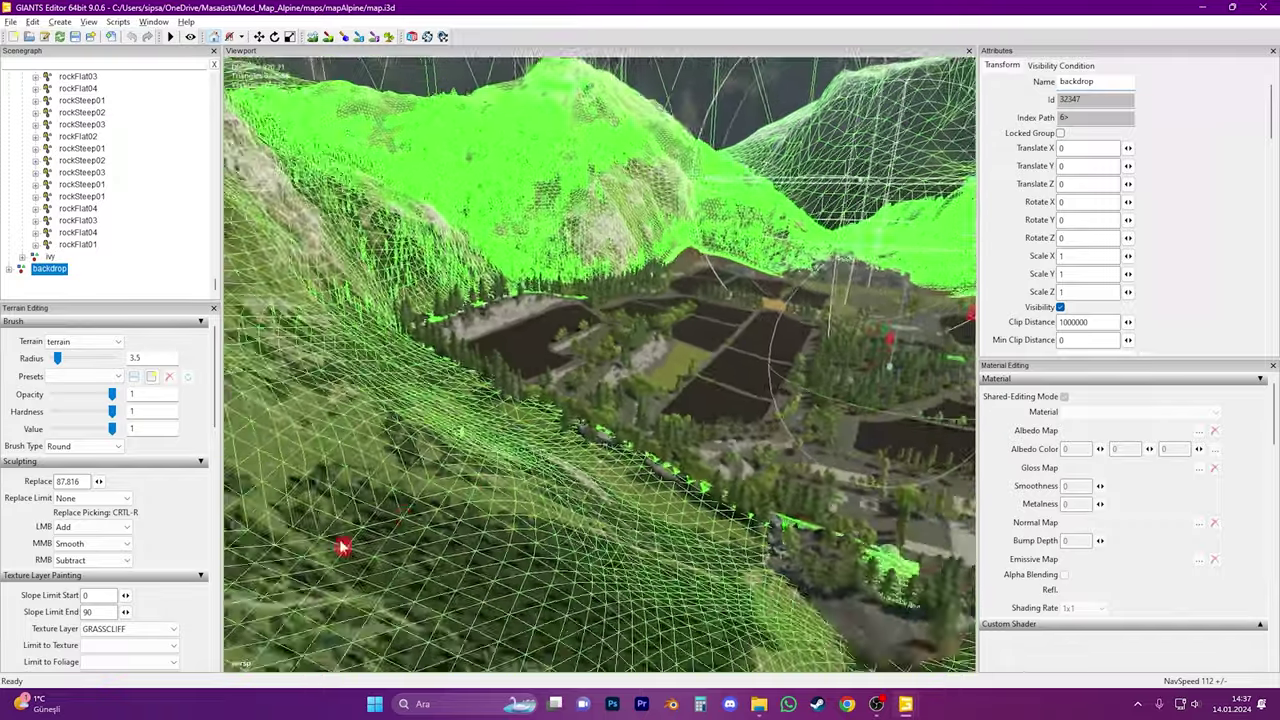
pyautogui.moveTo(425, 485); pyautogui.dragTo(571, 443, button='right')
pyautogui.click(160, 215)
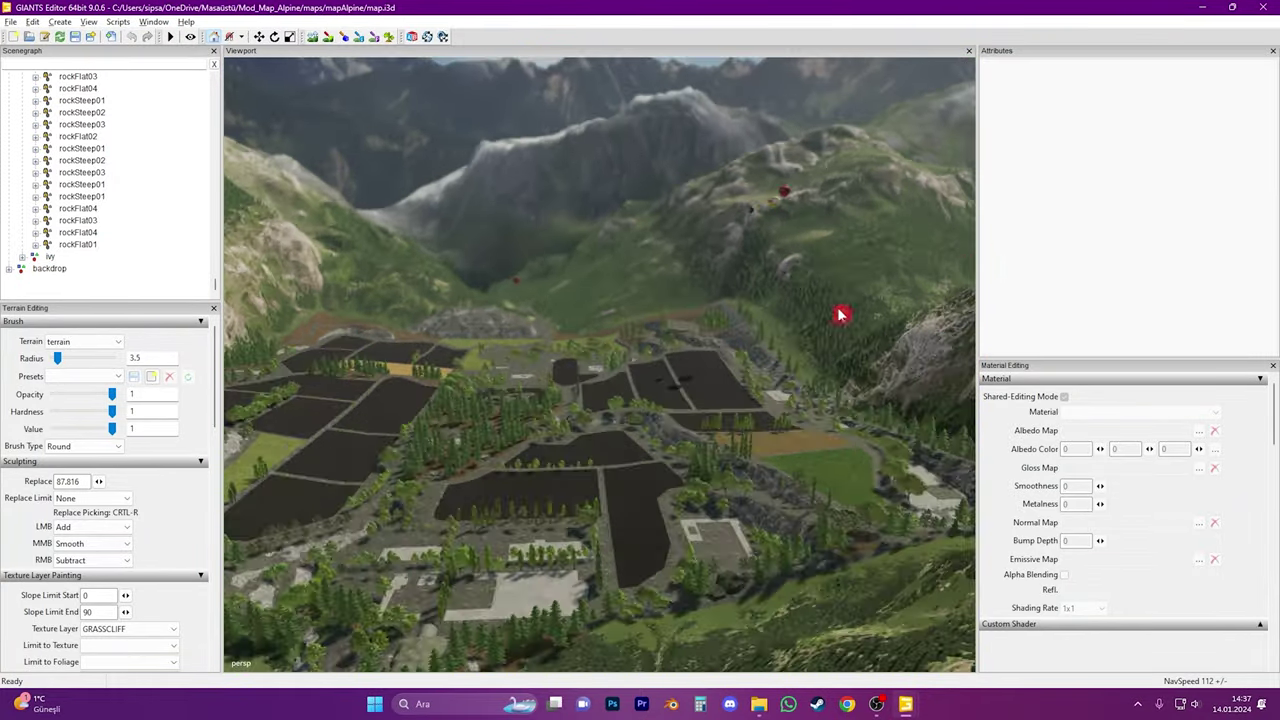
# Examine the mountainsides, viaduct, fields, lake and forest of mapAlpine with the imported backdrop in place
pyautogui.moveTo(840, 315)
pyautogui.mouseDown(button='right')
pyautogui.moveTo(594, 371)
pyautogui.moveTo(654, 537)
pyautogui.moveTo(749, 360)
pyautogui.moveTo(588, 498)
pyautogui.moveTo(606, 517)
pyautogui.moveTo(857, 380)
pyautogui.moveTo(515, 574)
pyautogui.moveTo(651, 386)
pyautogui.moveTo(531, 409)
pyautogui.moveTo(717, 429)
pyautogui.moveTo(512, 481)
pyautogui.moveTo(717, 331)
pyautogui.moveTo(532, 484)
pyautogui.moveTo(603, 514)
pyautogui.moveTo(409, 531)
pyautogui.moveTo(480, 503)
pyautogui.moveTo(614, 524)
pyautogui.moveTo(569, 463)
pyautogui.moveTo(843, 331)
pyautogui.moveTo(536, 438)
pyautogui.moveTo(660, 447)
pyautogui.mouseUp(button='right')
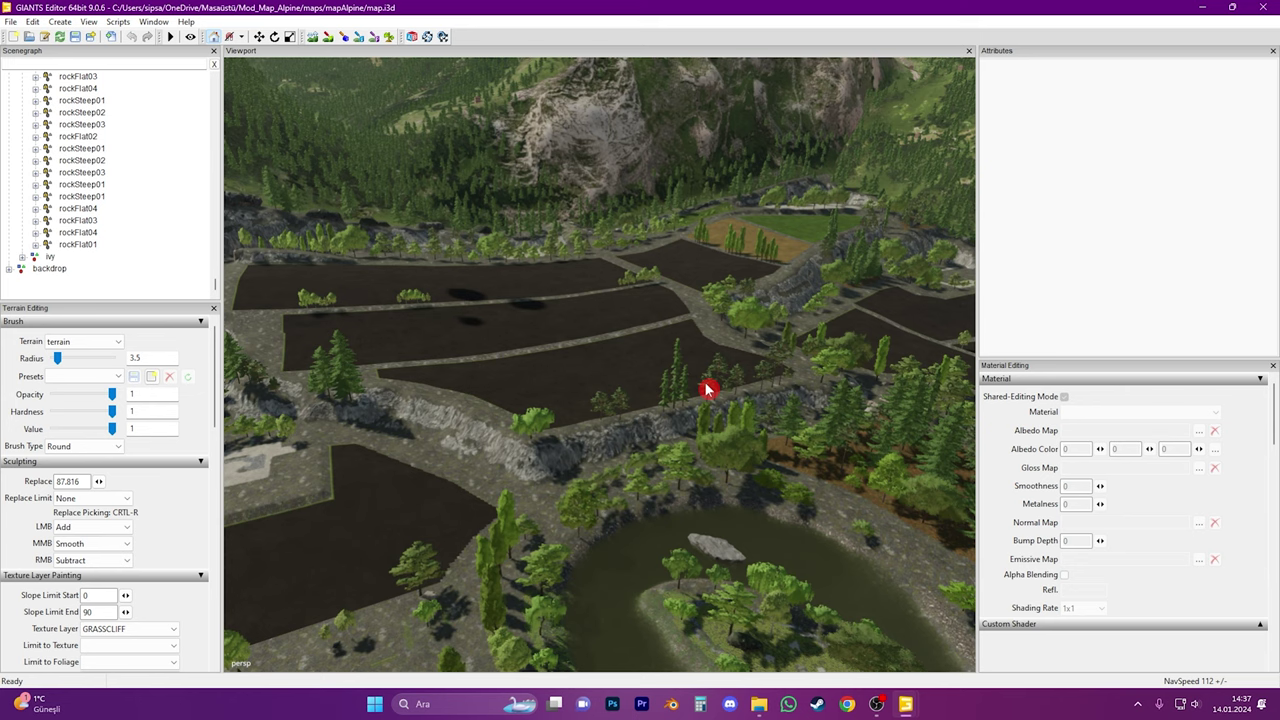
pyautogui.keyDown('alt'); pyautogui.moveTo(603, 472); pyautogui.dragTo(757, 467); pyautogui.keyUp('alt')
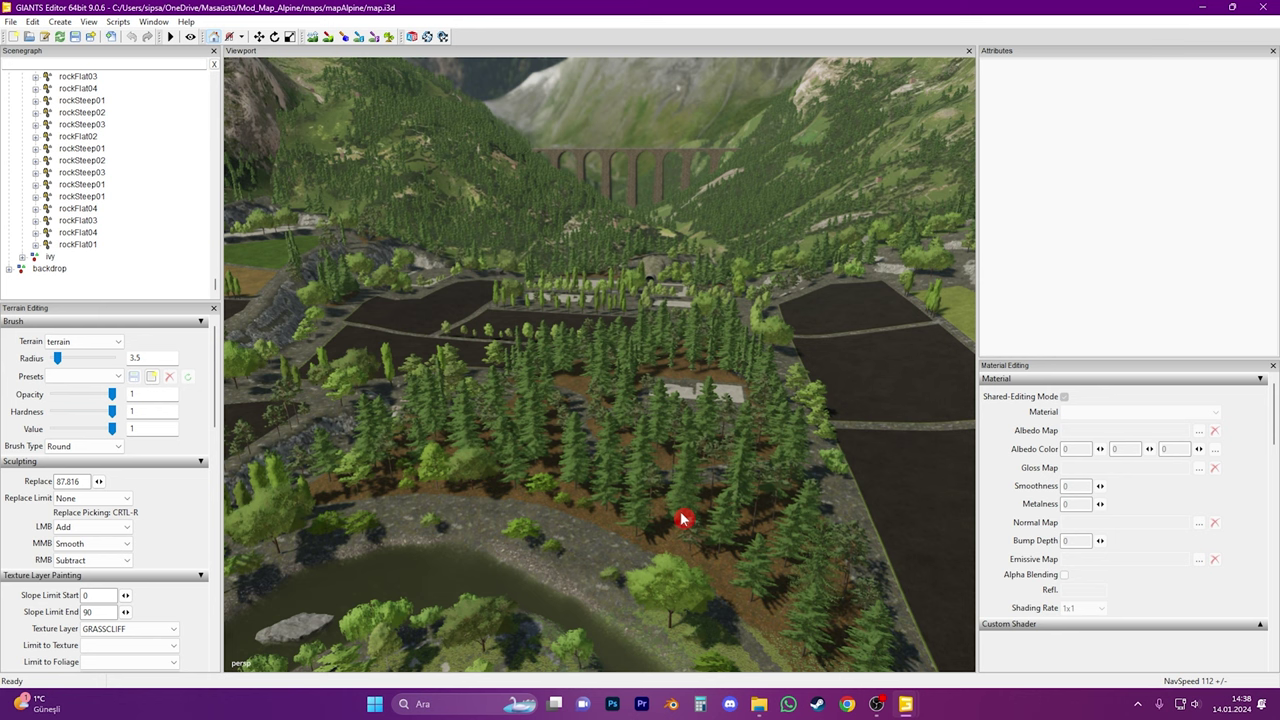
pyautogui.moveTo(646, 484); pyautogui.dragTo(677, 471, button='right')
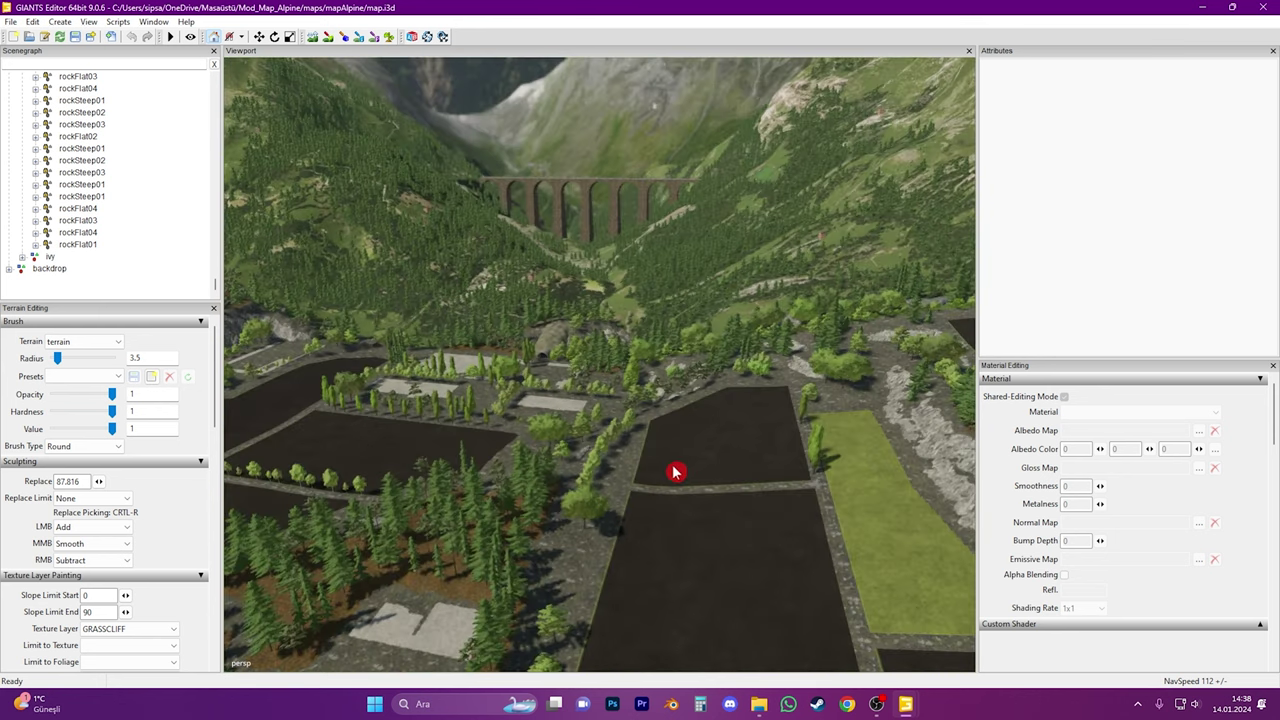
pyautogui.moveTo(757, 431); pyautogui.dragTo(468, 488, button='right')
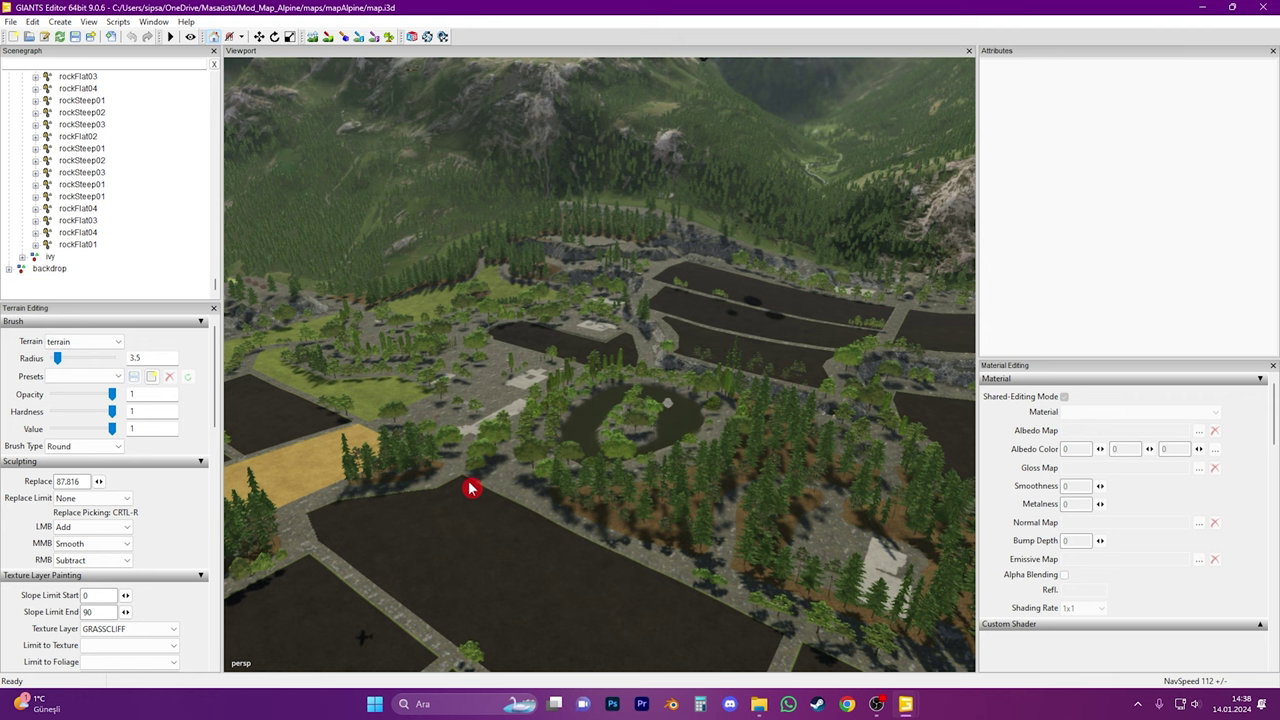
pyautogui.keyDown('alt'); pyautogui.moveTo(700, 530); pyautogui.dragTo(654, 514); pyautogui.keyUp('alt')
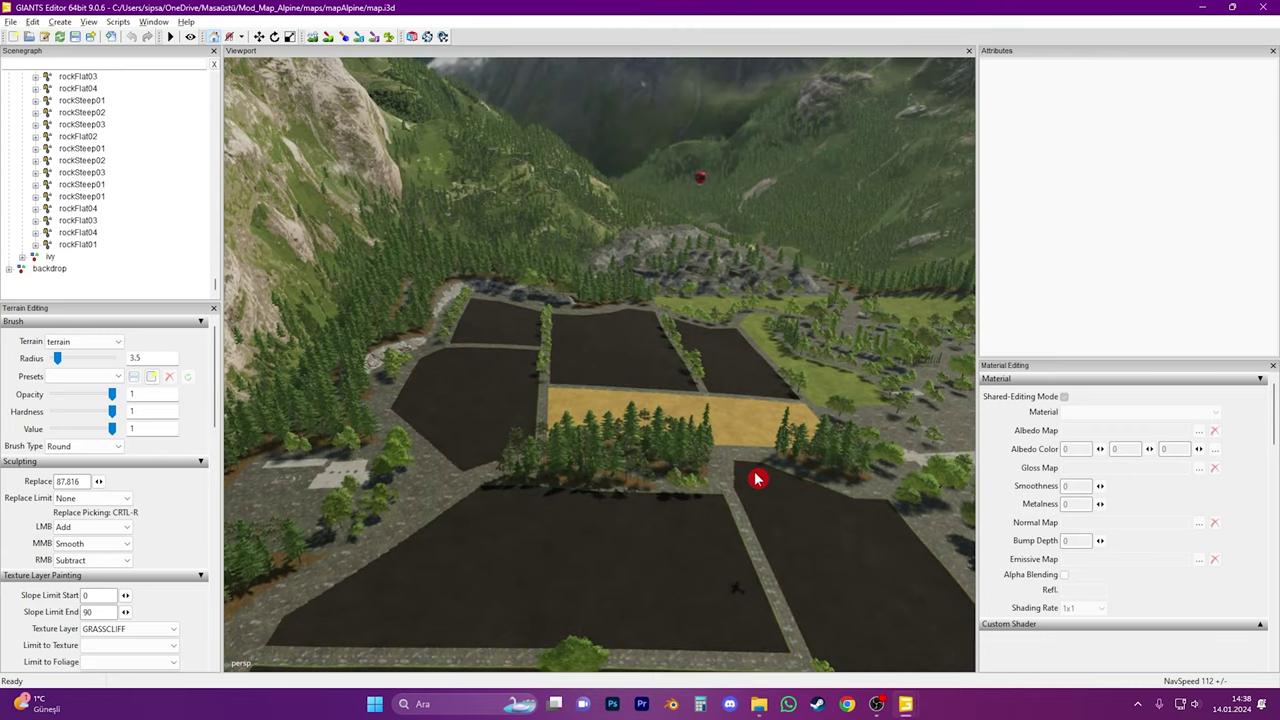
pyautogui.keyDown('alt'); pyautogui.moveTo(757, 480); pyautogui.dragTo(440, 528, button='middle'); pyautogui.keyUp('alt')
pyautogui.moveTo(597, 508); pyautogui.dragTo(621, 547, button='right')
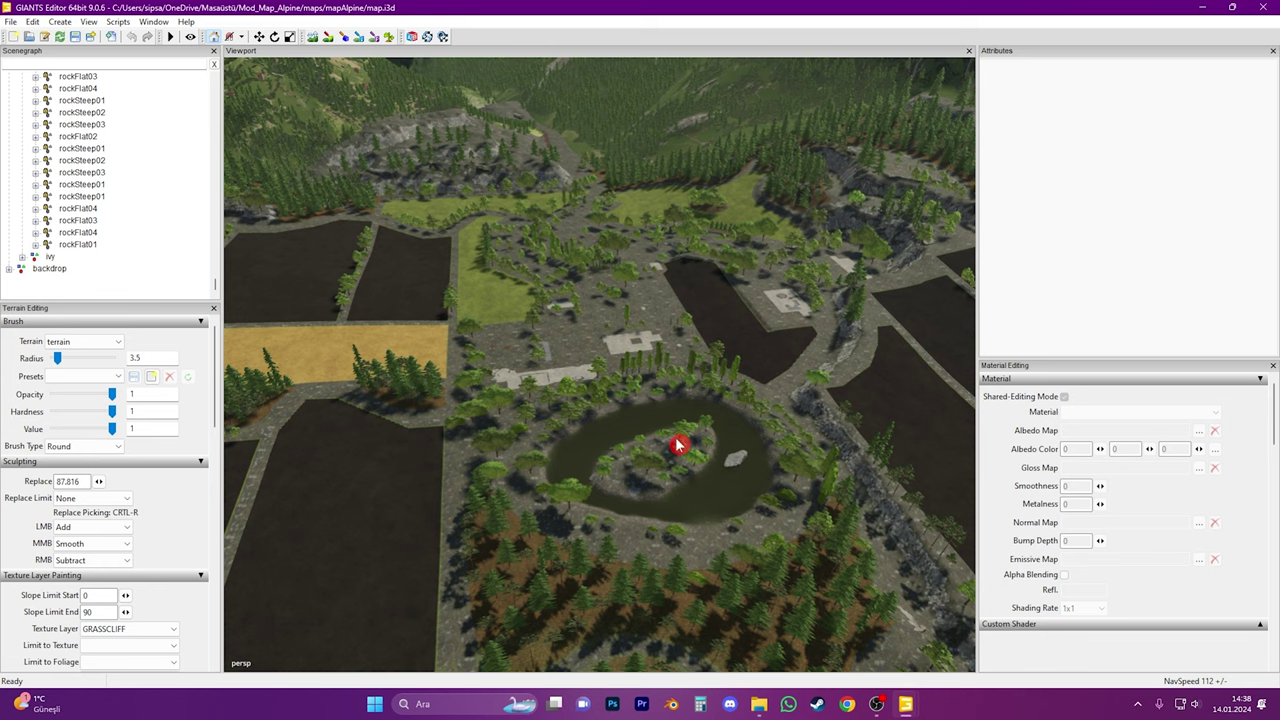
pyautogui.moveTo(525, 511); pyautogui.dragTo(561, 517, button='right')
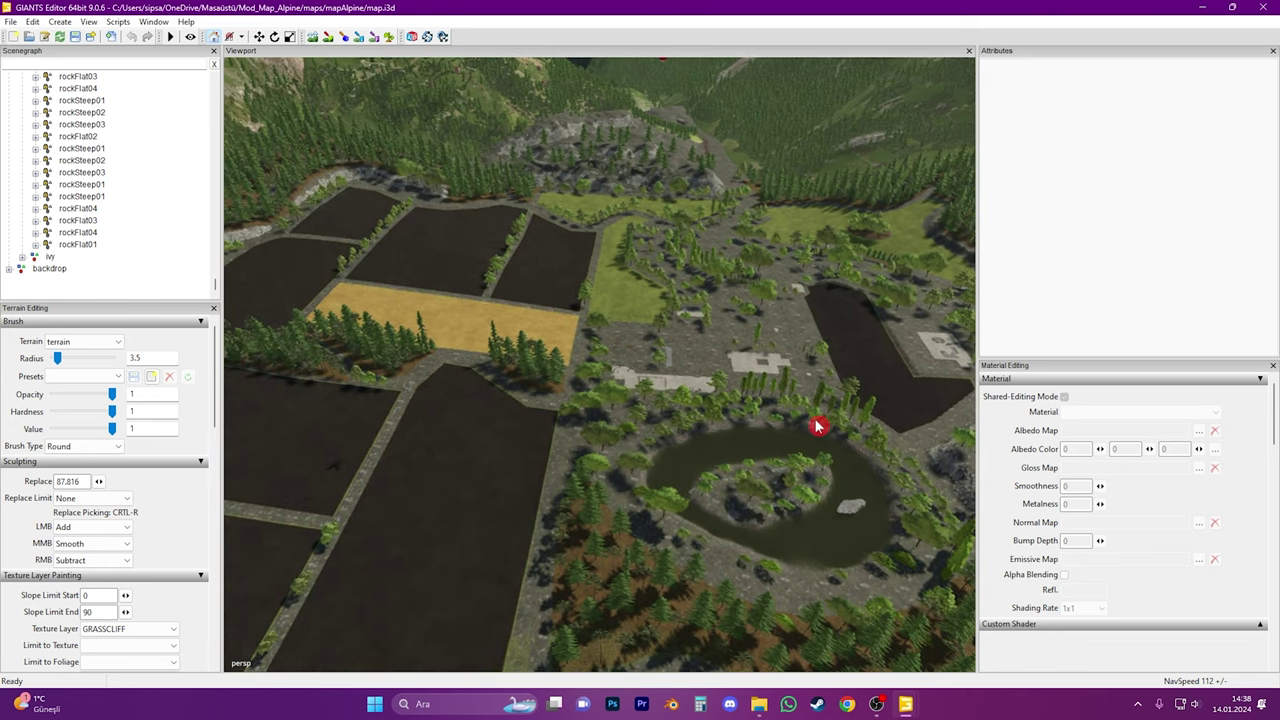
pyautogui.keyDown('alt'); pyautogui.moveTo(706, 471); pyautogui.dragTo(494, 468); pyautogui.keyUp('alt')
pyautogui.moveTo(495, 470); pyautogui.dragTo(651, 457, button='right')
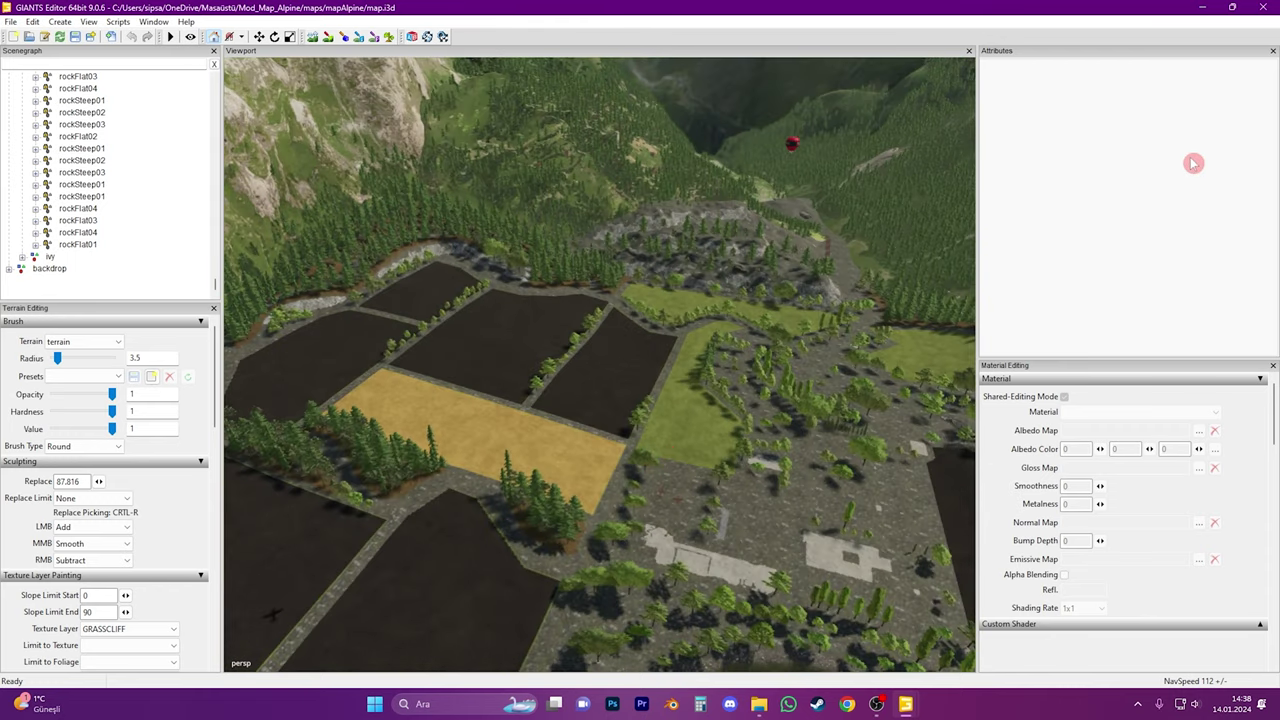
pyautogui.moveTo(724, 338); pyautogui.dragTo(609, 394, button='right')
pyautogui.moveTo(738, 397); pyautogui.dragTo(572, 455, button='right')
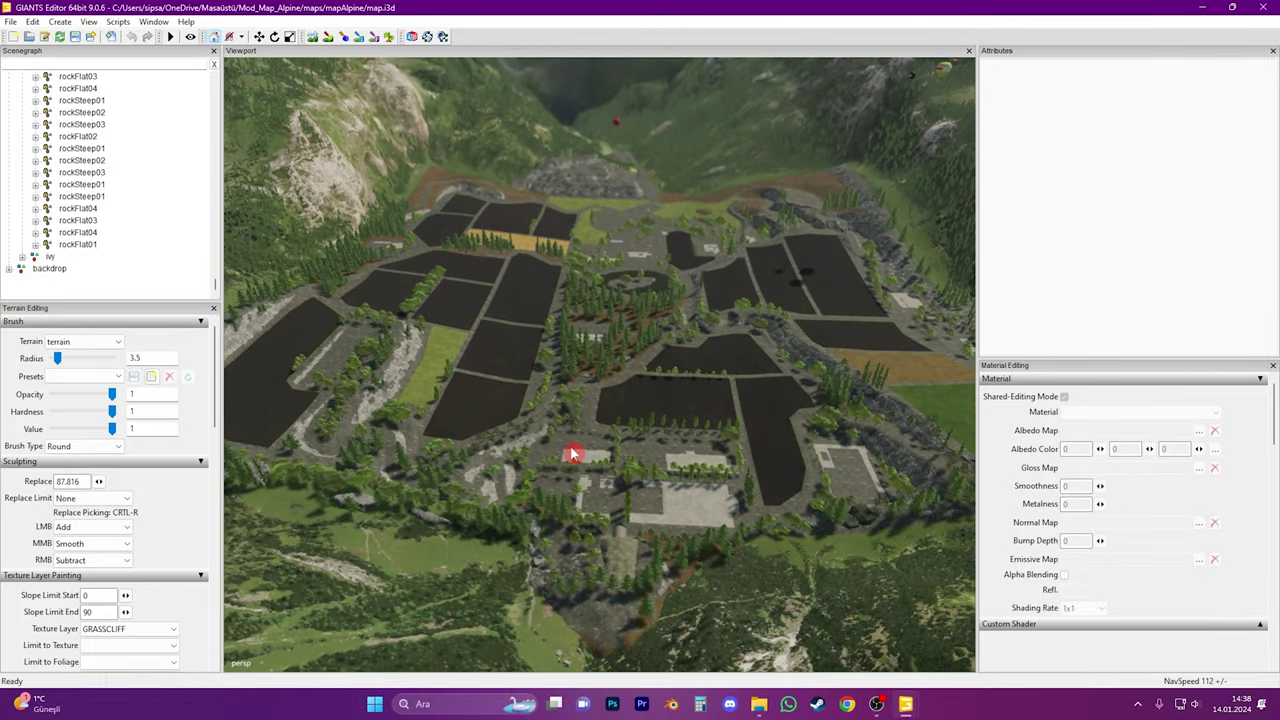
# Collapse the nature group in the mapAlpine scene tree
pyautogui.moveTo(214, 285); pyautogui.dragTo(218, 40)
pyautogui.moveTo(217, 283); pyautogui.dragTo(217, 77)
pyautogui.click(21, 162)
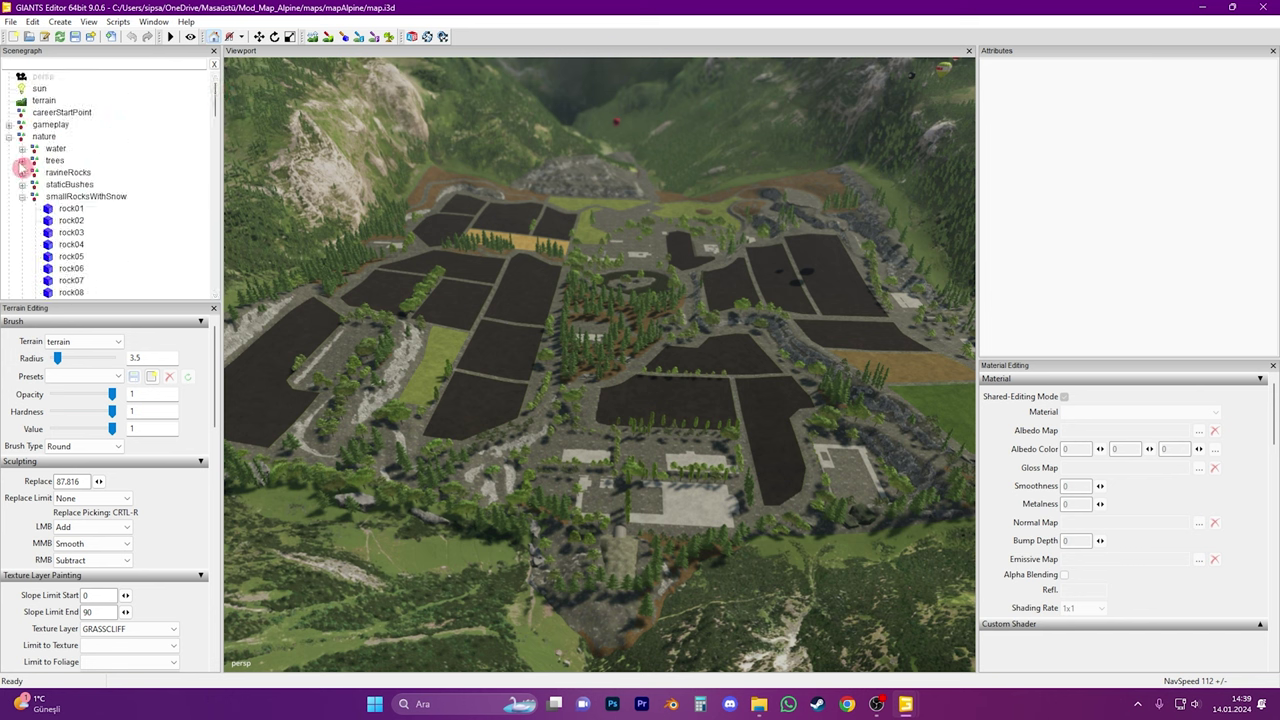
pyautogui.click(12, 140)
pyautogui.click(11, 139)
# In the mapAlpine map, limit texture layer painting to areas covered by the GRASSCLIFF texture
pyautogui.keyDown('alt'); pyautogui.moveTo(692, 528); pyautogui.dragTo(894, 149, button='right'); pyautogui.keyUp('alt')
pyautogui.scroll(10, 698, 479)
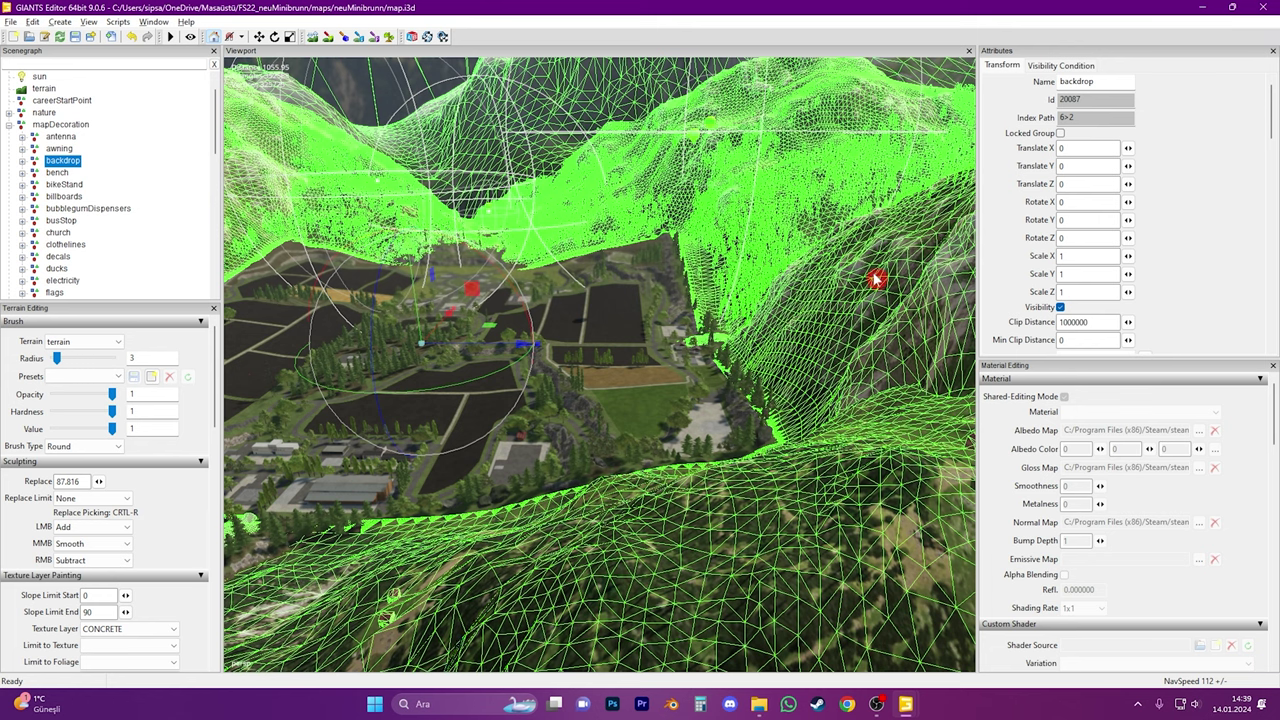
pyautogui.keyDown('alt'); pyautogui.moveTo(901, 639); pyautogui.dragTo(914, 637); pyautogui.keyUp('alt')
pyautogui.moveTo(905, 700)
pyautogui.click(785, 645)
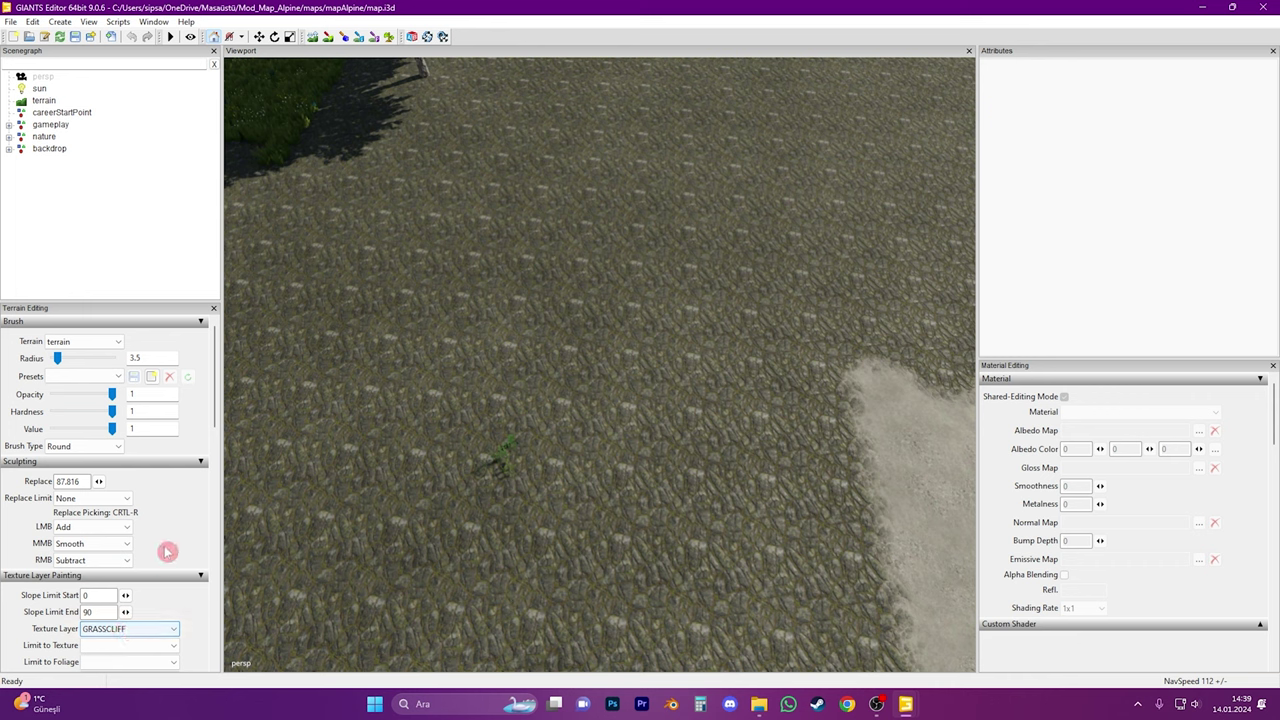
pyautogui.moveTo(209, 409); pyautogui.dragTo(216, 468)
pyautogui.click(160, 460)
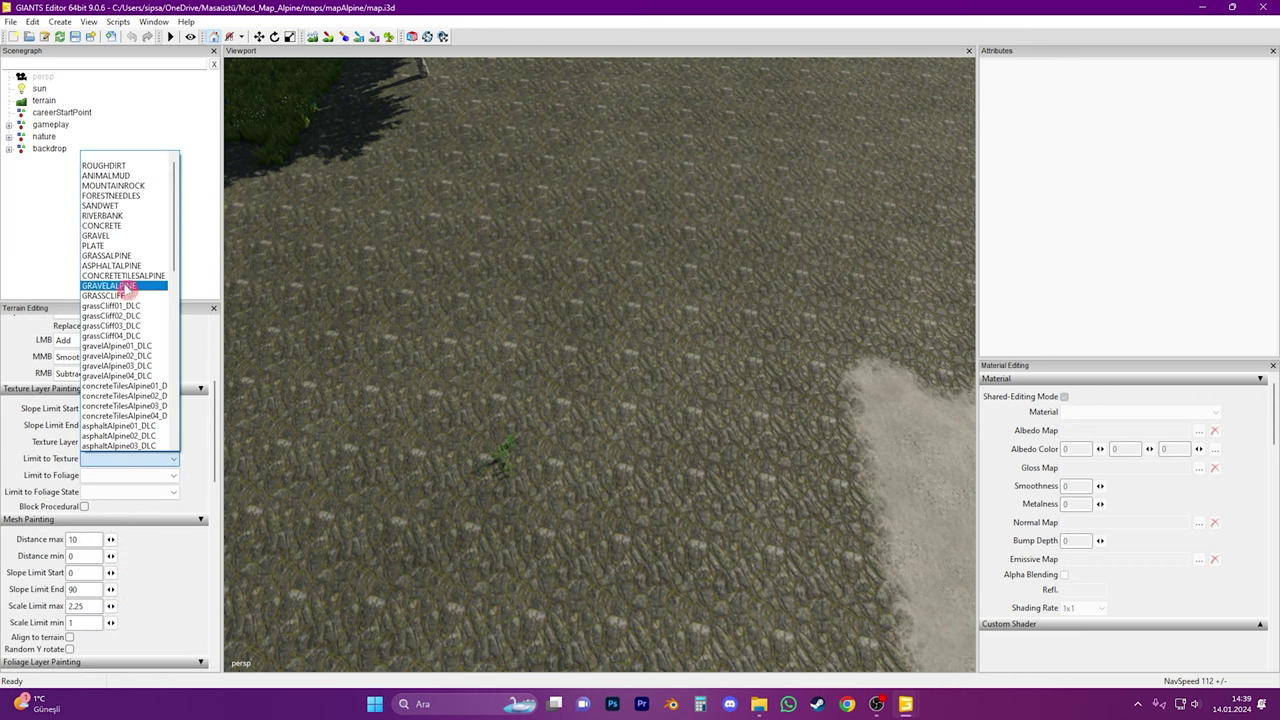
pyautogui.click(129, 297)
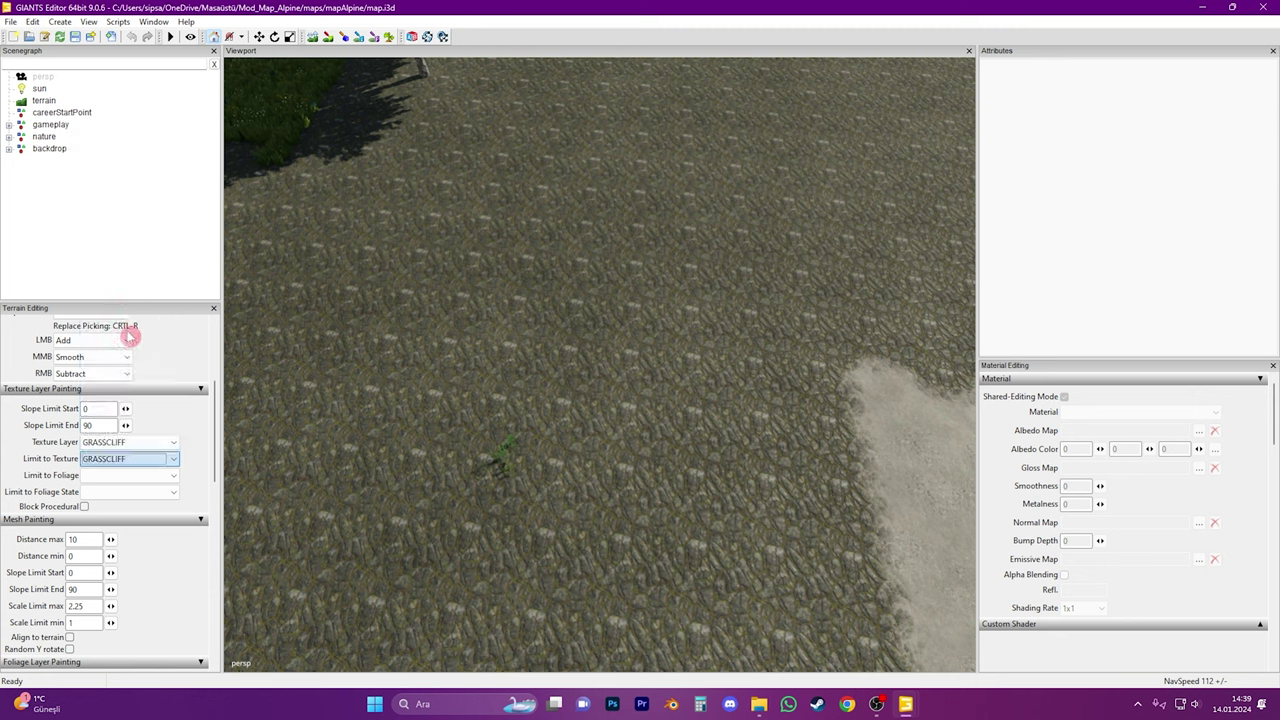
# Choose GRAVEL as the texture layer and paint a trial patch over the rocky ground beside the pale lot
pyautogui.click(134, 441)
pyautogui.scroll(4, 130, 265)
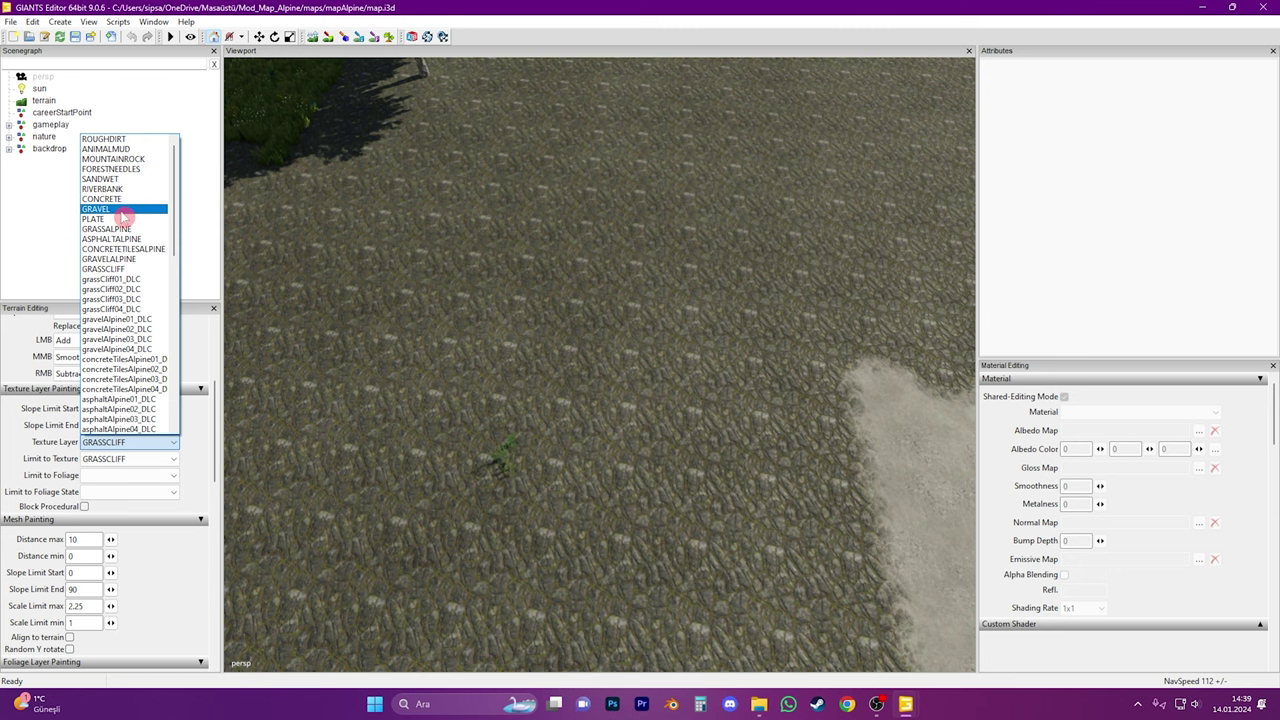
pyautogui.click(122, 209)
pyautogui.moveTo(518, 361)
pyautogui.mouseDown()
pyautogui.moveTo(757, 477)
pyautogui.moveTo(846, 423)
pyautogui.moveTo(569, 366)
pyautogui.moveTo(672, 381)
pyautogui.mouseUp()
pyautogui.scroll(2, 672, 381)
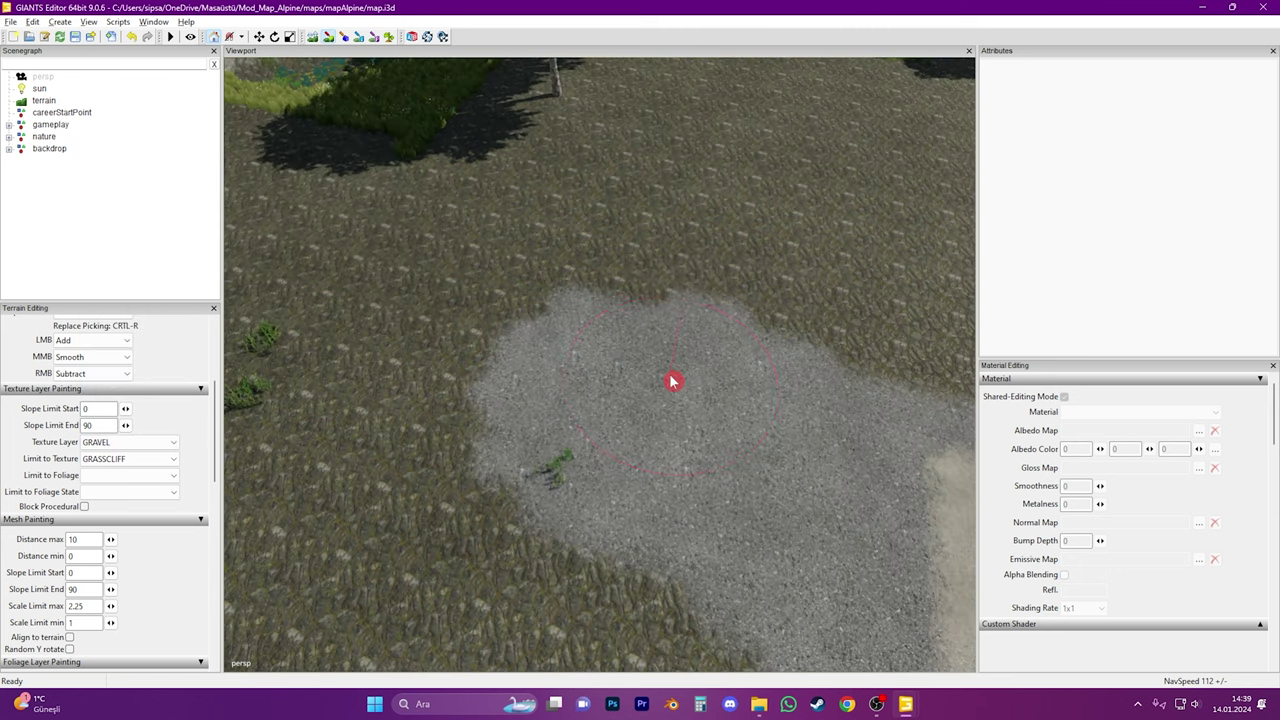
# Set the brush radius to 500 and paint GRAVEL over the GRASSCLIFF ground across the whole mapAlpine terrain
pyautogui.scroll(-5, 672, 381)
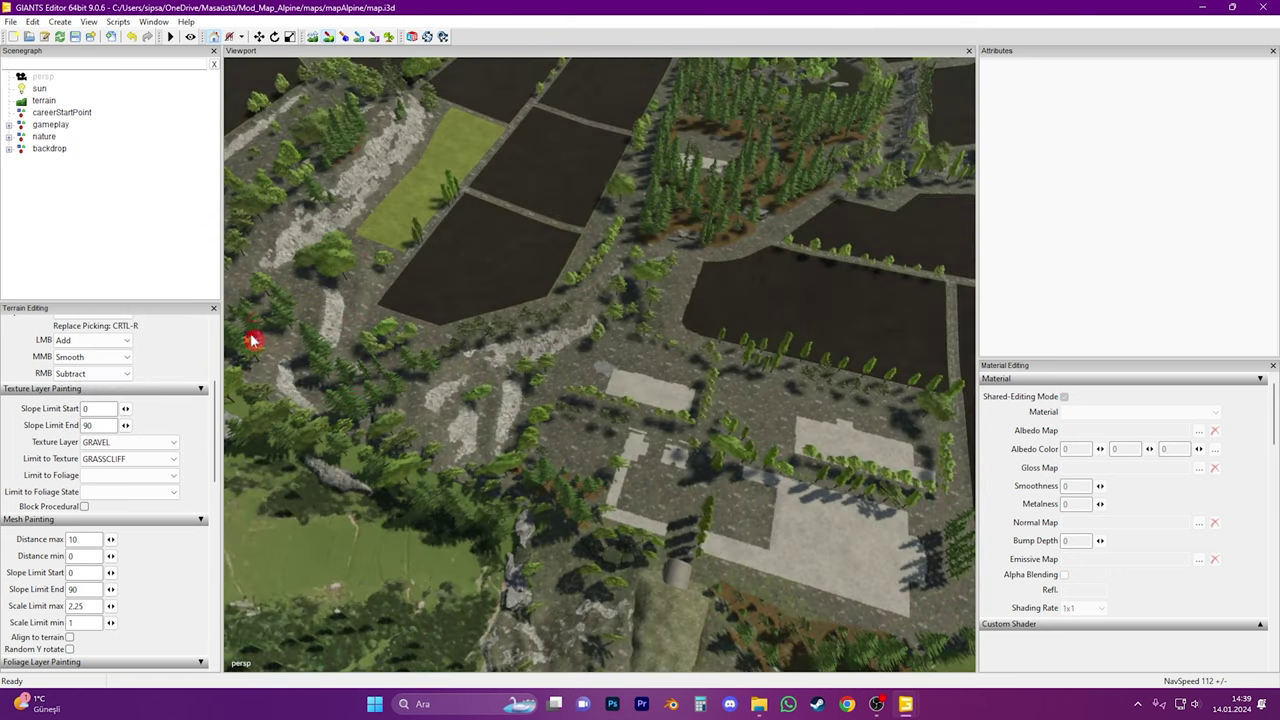
pyautogui.scroll(3, 212, 345)
pyautogui.doubleClick(152, 357)
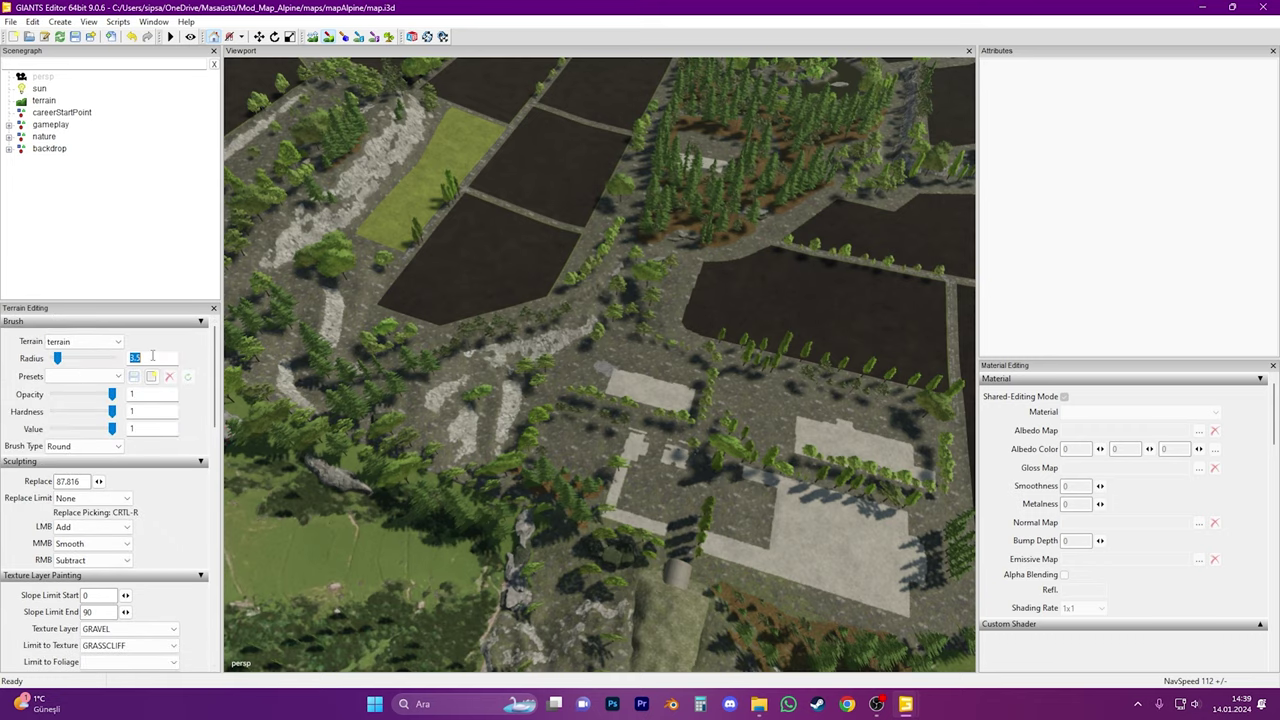
pyautogui.write('500')
pyautogui.scroll(1, 520, 243)
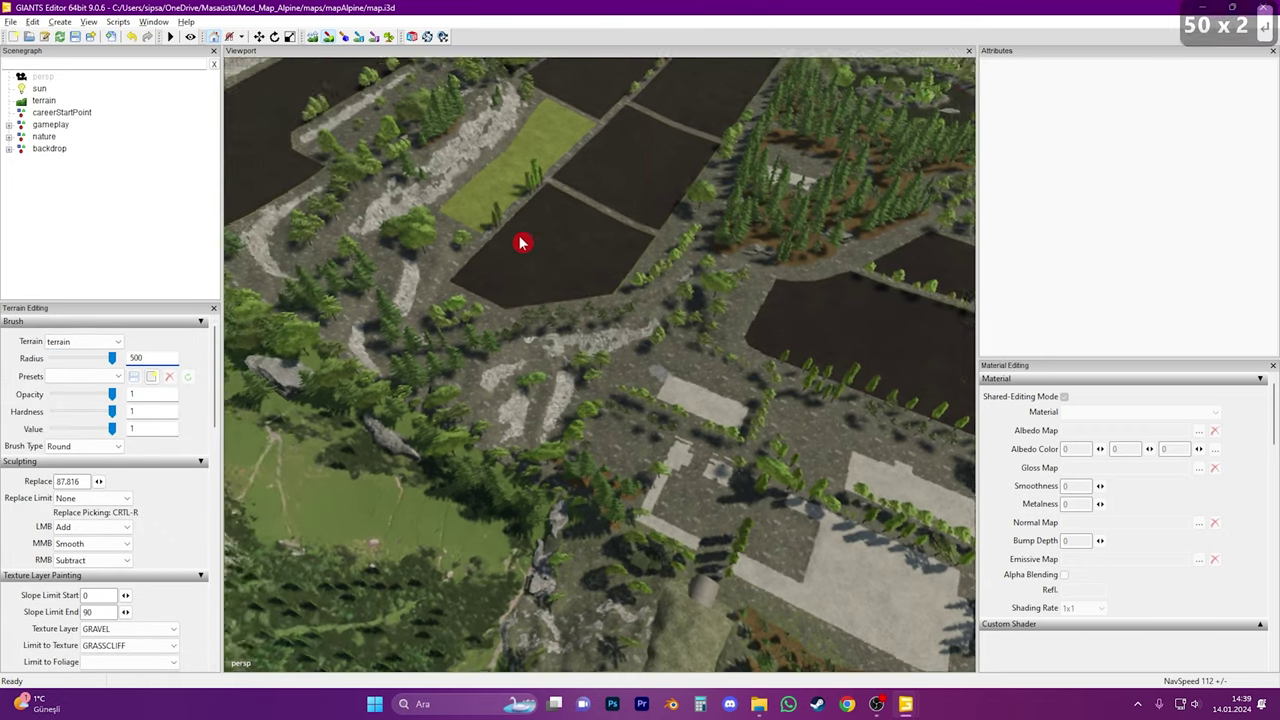
pyautogui.scroll(-3, 520, 243)
pyautogui.scroll(2, 537, 389)
pyautogui.scroll(-2, 537, 389)
pyautogui.click(569, 299)
pyautogui.moveTo(572, 302)
pyautogui.mouseDown()
pyautogui.moveTo(634, 191)
pyautogui.moveTo(606, 303)
pyautogui.moveTo(746, 311)
pyautogui.moveTo(752, 214)
pyautogui.mouseUp()
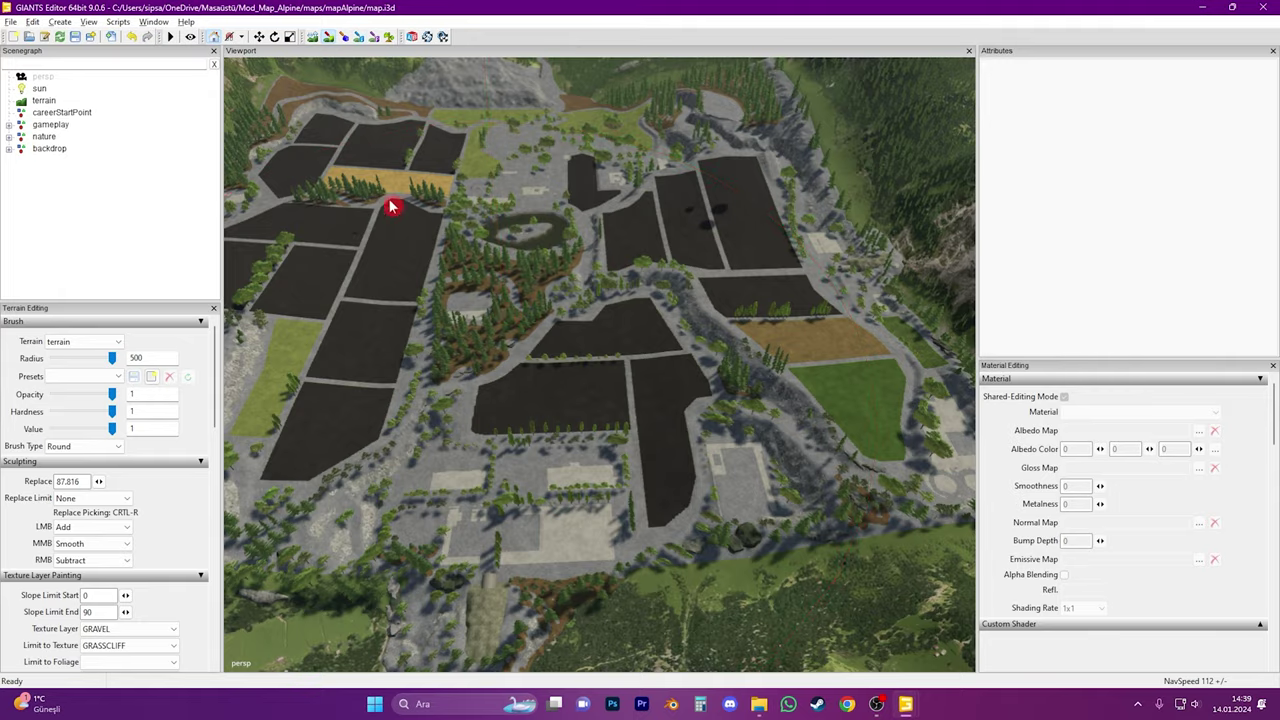
# Inspect the gravel-painted ground up close along the roads, field edges, tree rows and forest of mapAlpine
pyautogui.keyDown('alt'); pyautogui.moveTo(392, 206); pyautogui.dragTo(474, 441); pyautogui.keyUp('alt')
pyautogui.scroll(10, 634, 594)
pyautogui.keyDown('alt'); pyautogui.moveTo(634, 594); pyautogui.dragTo(652, 463); pyautogui.keyUp('alt')
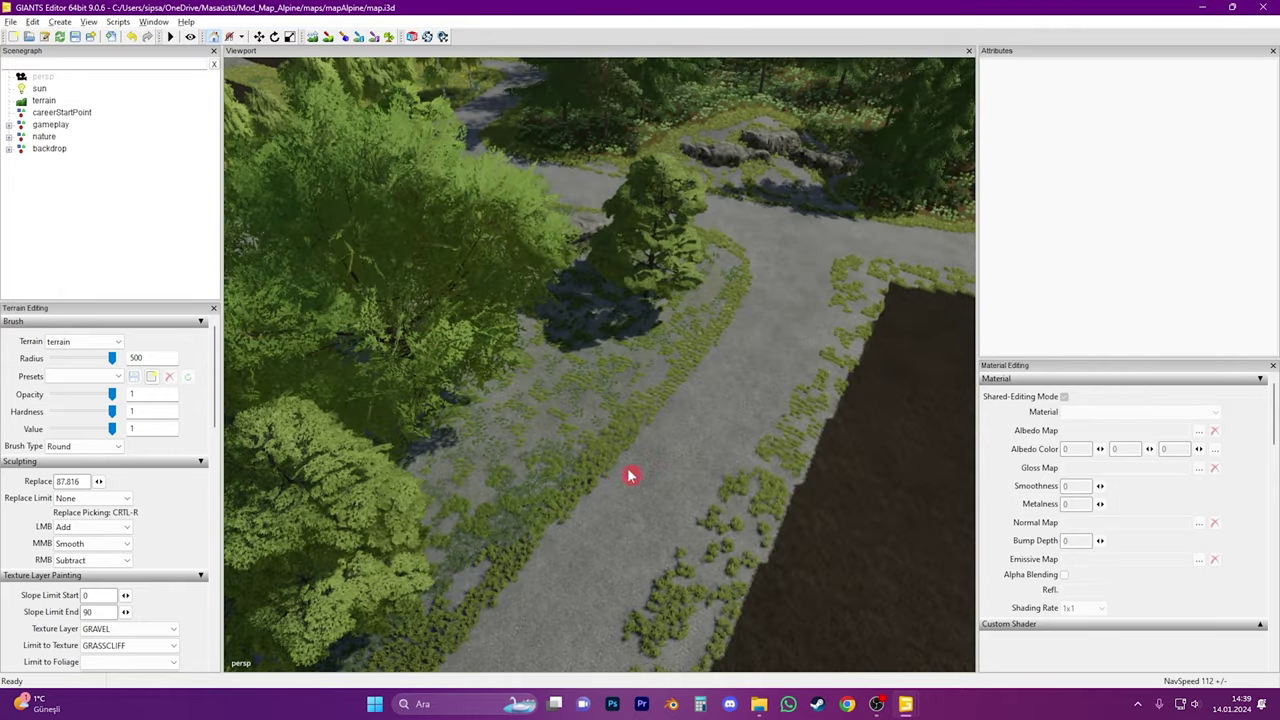
pyautogui.scroll(5, 609, 498)
pyautogui.scroll(-8, 434, 449)
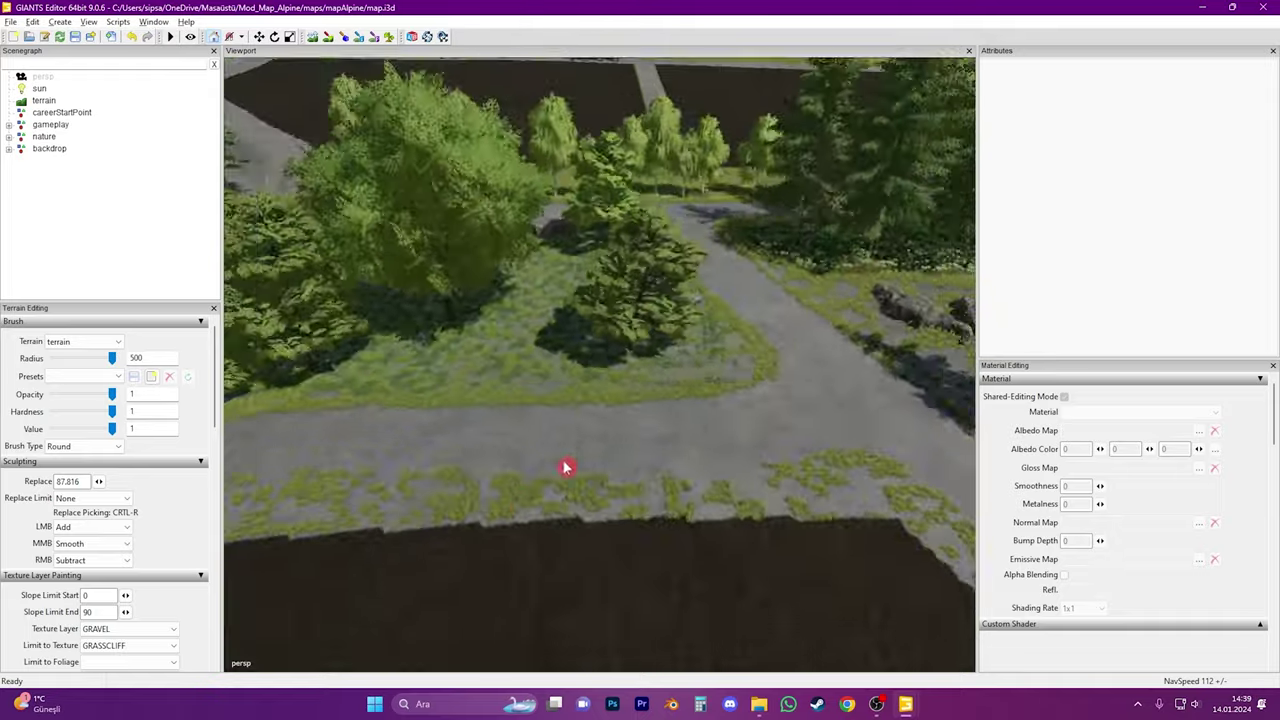
pyautogui.moveTo(650, 463); pyautogui.dragTo(393, 466, button='right')
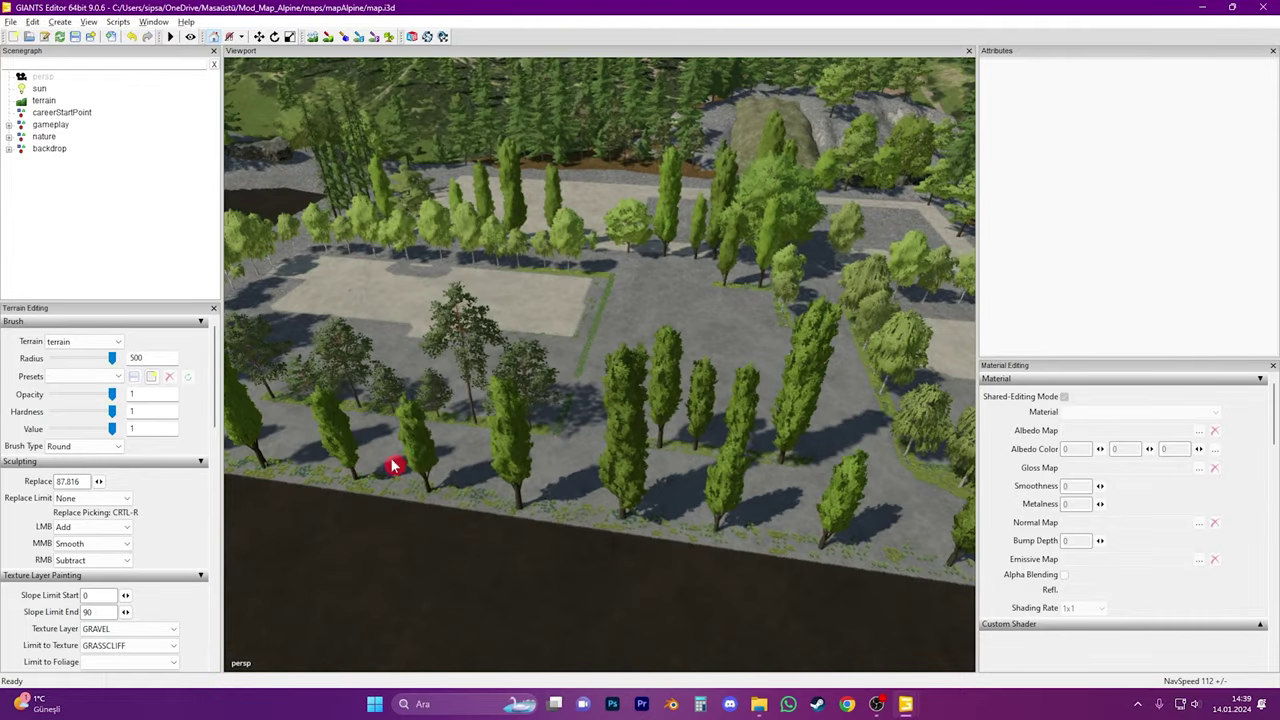
pyautogui.keyDown('alt'); pyautogui.moveTo(602, 417); pyautogui.dragTo(618, 388); pyautogui.keyUp('alt')
pyautogui.keyDown('alt'); pyautogui.moveTo(618, 388); pyautogui.dragTo(749, 283, button='right'); pyautogui.keyUp('alt')
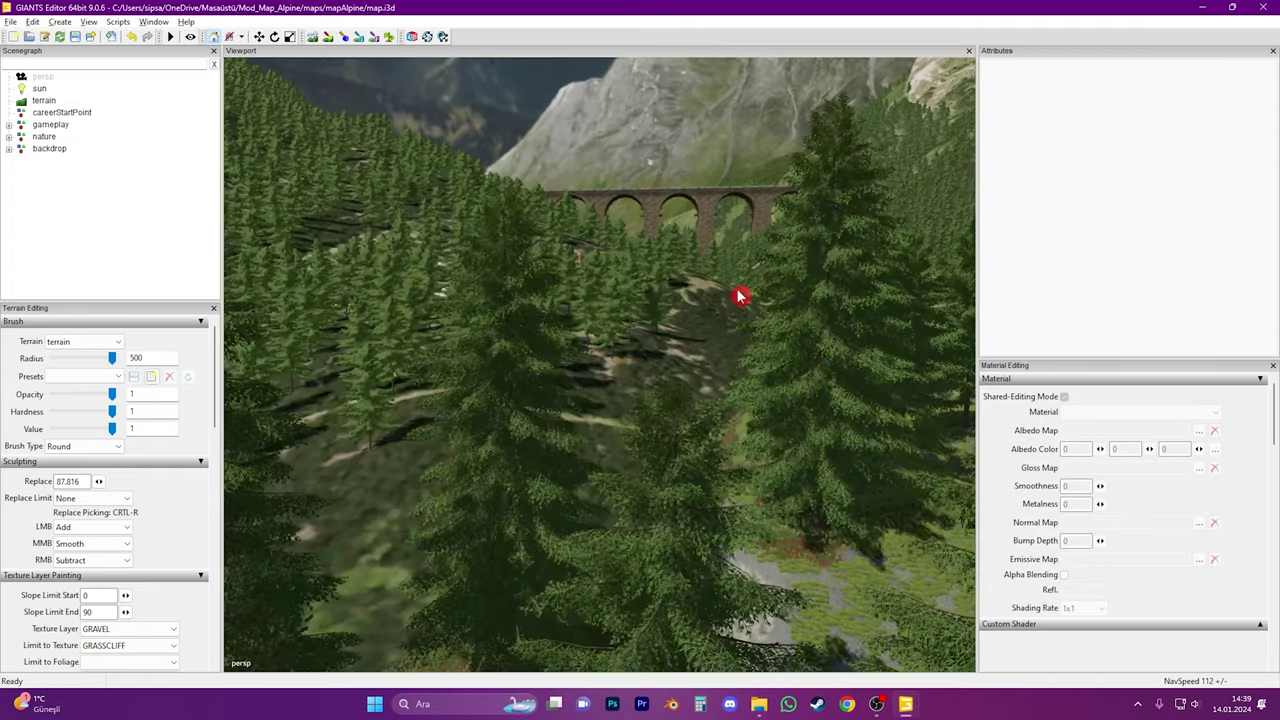
pyautogui.keyDown('alt'); pyautogui.moveTo(749, 283); pyautogui.dragTo(578, 438); pyautogui.keyUp('alt')
pyautogui.moveTo(580, 444); pyautogui.dragTo(632, 459, button='right')
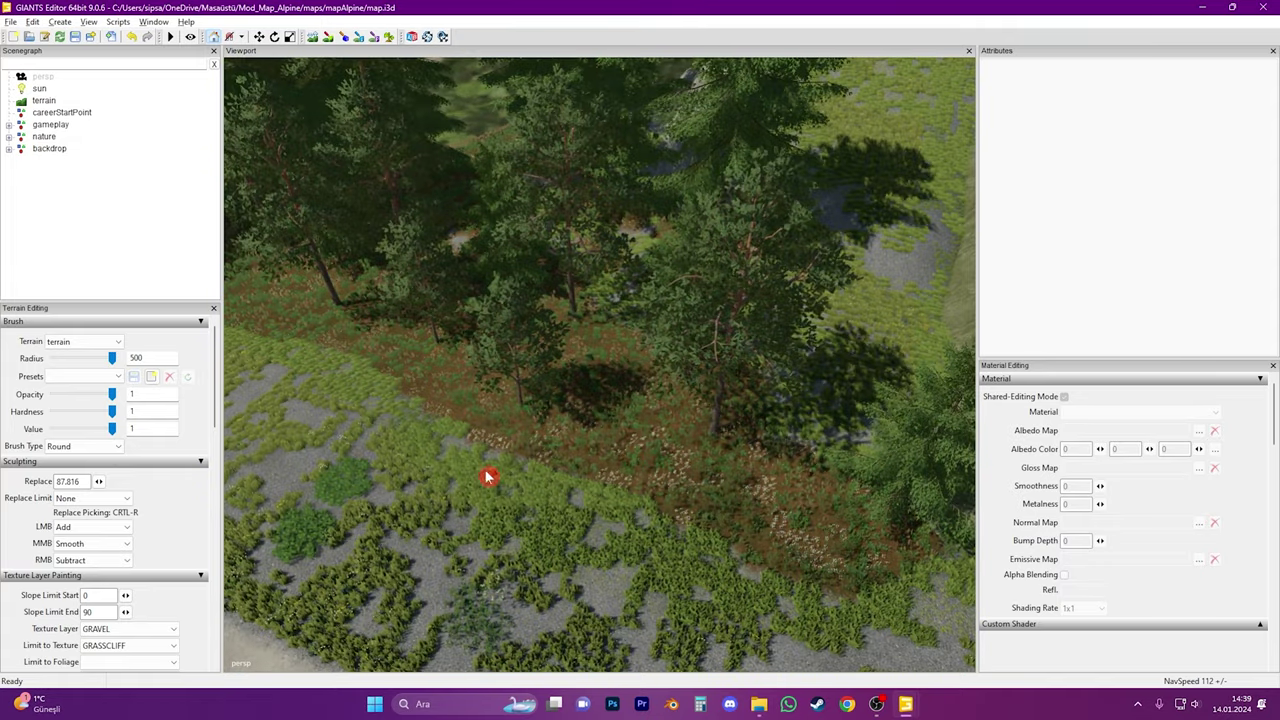
# Undo the GRAVEL painting over the GRASSCLIFF ground of the mapAlpine terrain
pyautogui.moveTo(525, 477); pyautogui.dragTo(604, 513, button='right')
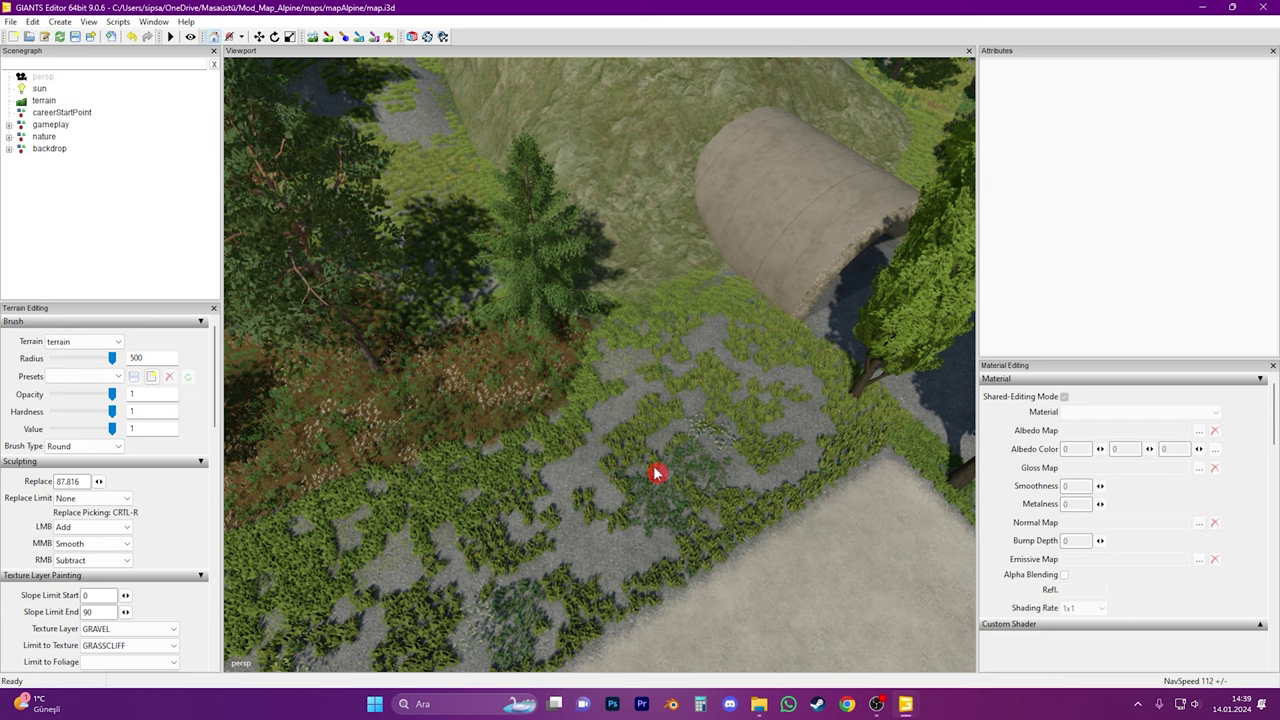
pyautogui.hotkey('ctrl', 'z')
pyautogui.moveTo(655, 474); pyautogui.dragTo(537, 491, button='right')
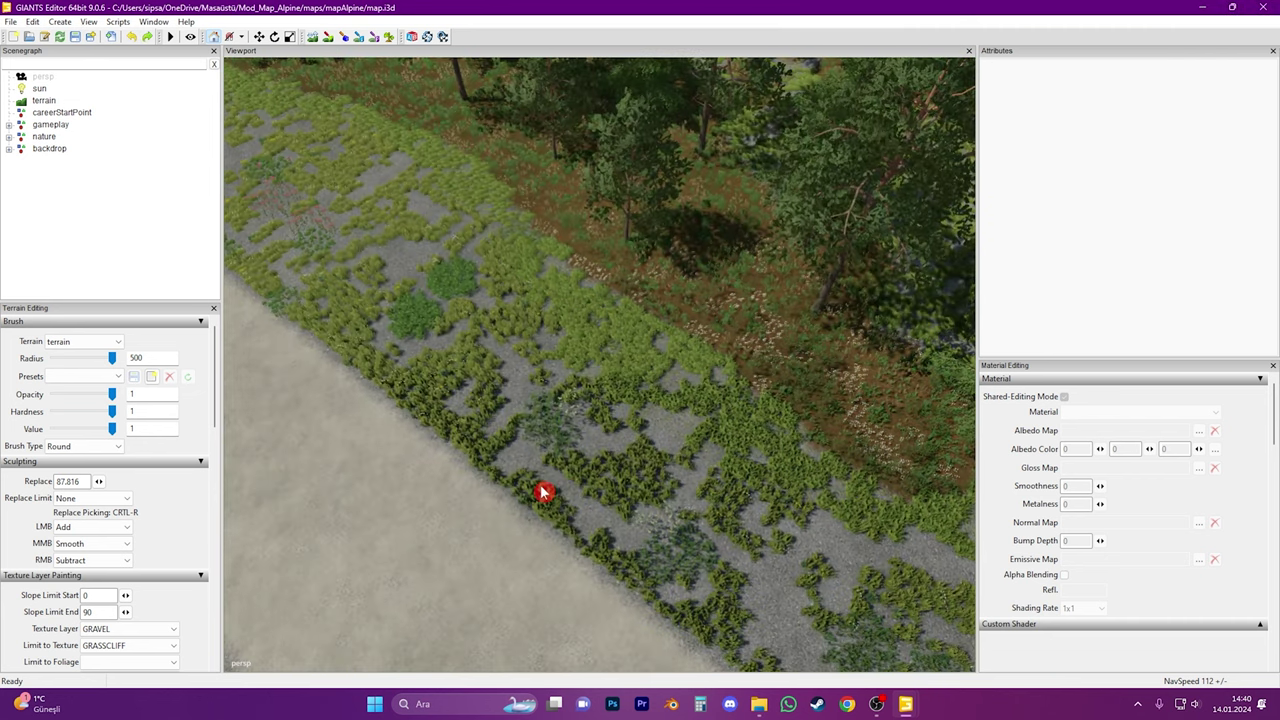
pyautogui.moveTo(652, 474); pyautogui.dragTo(497, 411, button='right')
pyautogui.hotkey('ctrl', 'z')
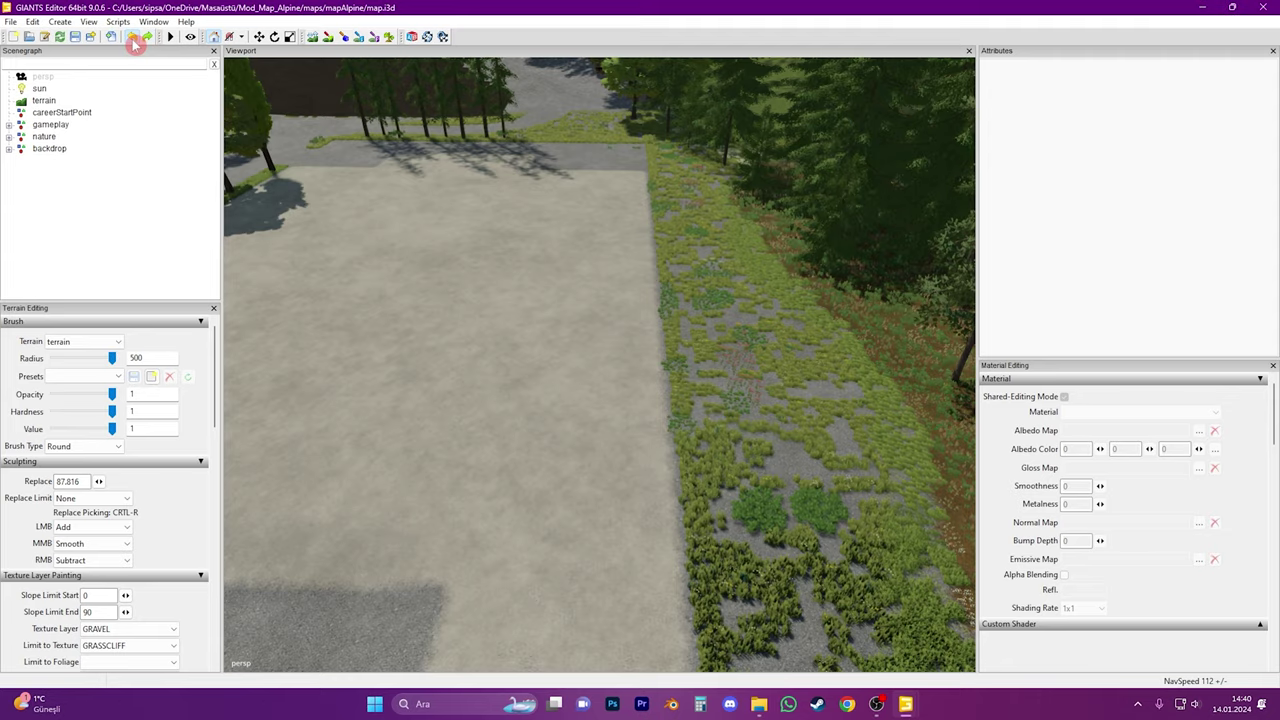
pyautogui.keyDown('alt'); pyautogui.moveTo(705, 340); pyautogui.dragTo(649, 362); pyautogui.keyUp('alt')
pyautogui.keyDown('alt'); pyautogui.moveTo(649, 362); pyautogui.dragTo(360, 580, button='right'); pyautogui.keyUp('alt')
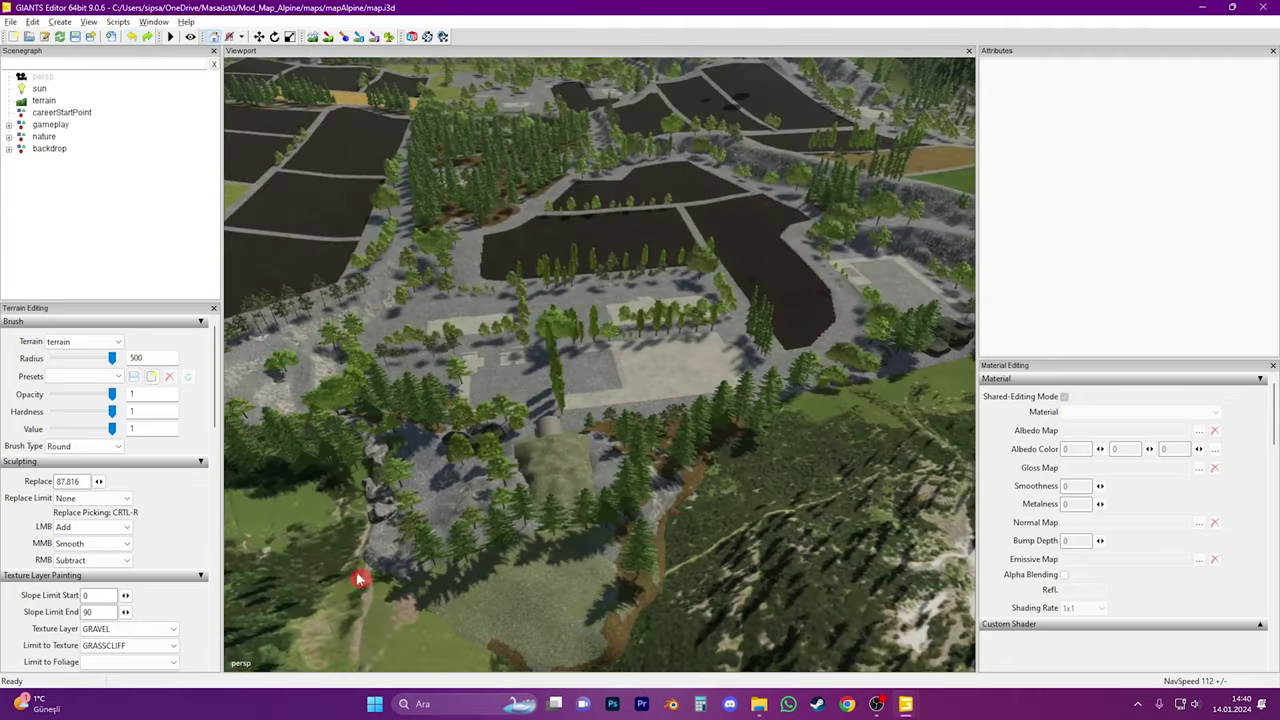
pyautogui.keyDown('alt'); pyautogui.moveTo(714, 457); pyautogui.dragTo(566, 413); pyautogui.keyUp('alt')
pyautogui.moveTo(565, 413); pyautogui.dragTo(576, 490, button='right')
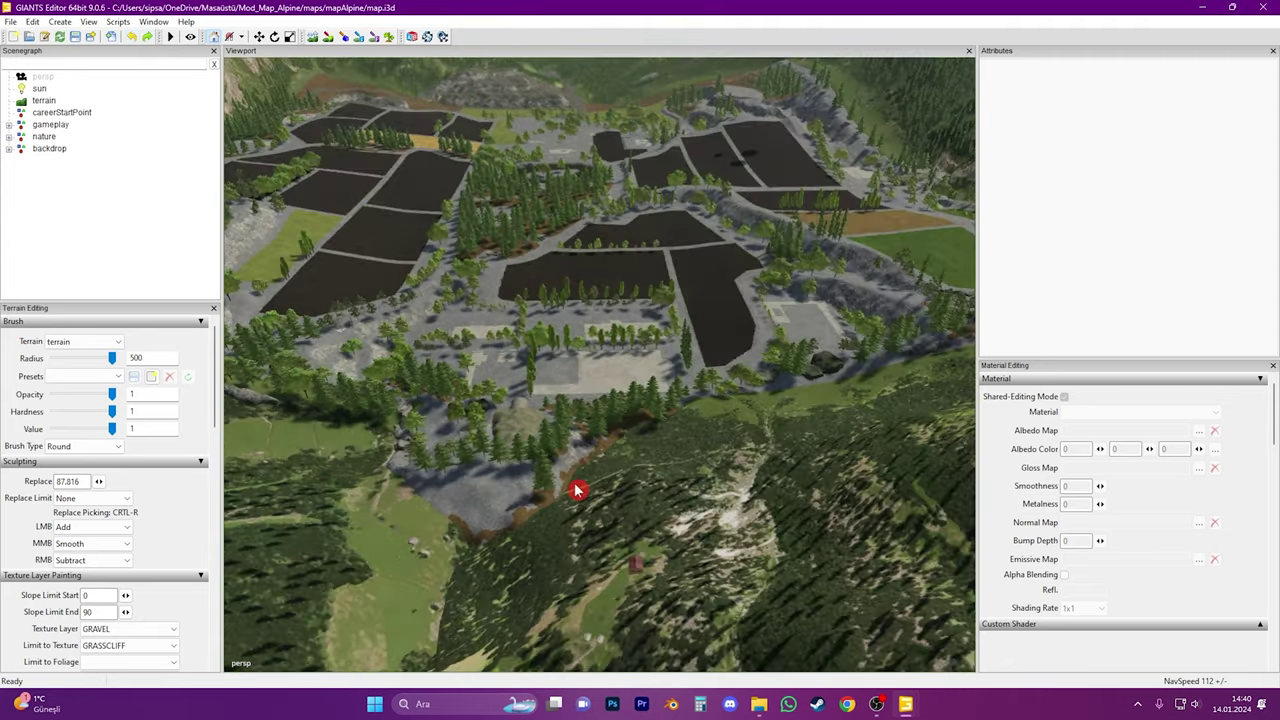
pyautogui.moveTo(660, 470)
pyautogui.mouseDown(button='right')
pyautogui.moveTo(674, 394)
pyautogui.moveTo(766, 363)
pyautogui.moveTo(534, 591)
pyautogui.moveTo(681, 445)
pyautogui.moveTo(663, 463)
pyautogui.mouseUp(button='right')
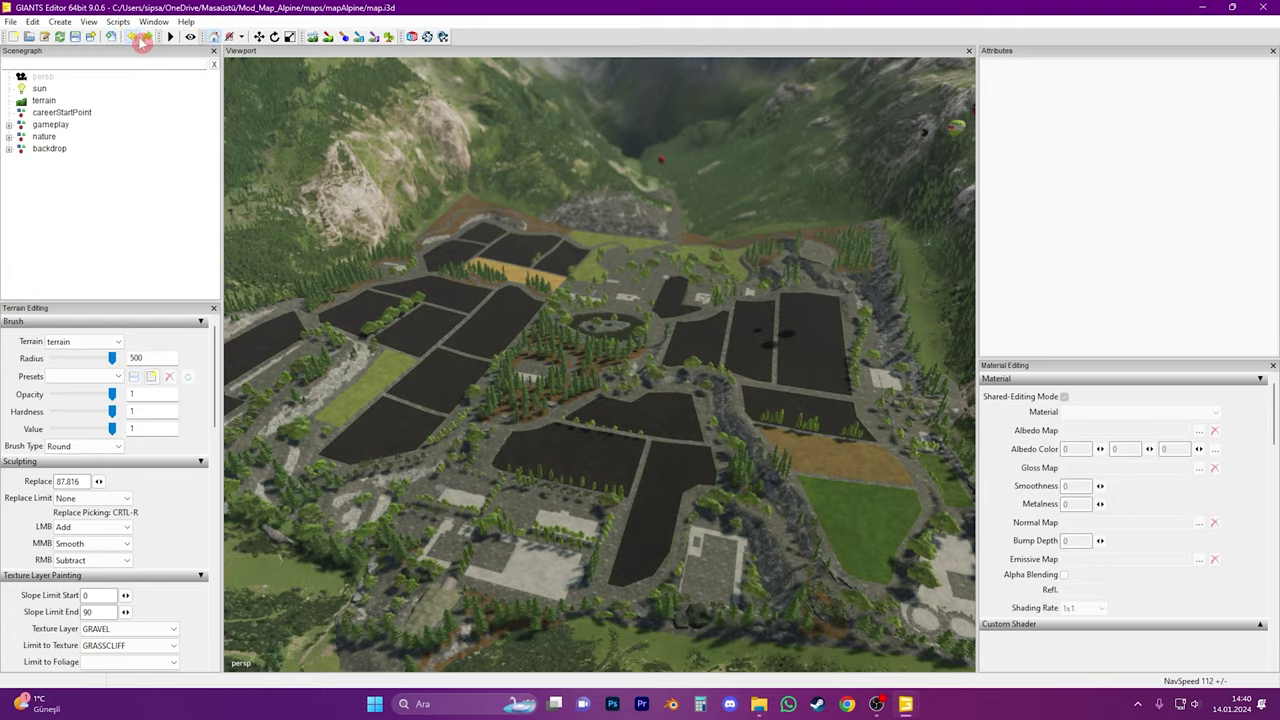
pyautogui.keyDown('alt'); pyautogui.moveTo(466, 263); pyautogui.dragTo(630, 428); pyautogui.keyUp('alt')
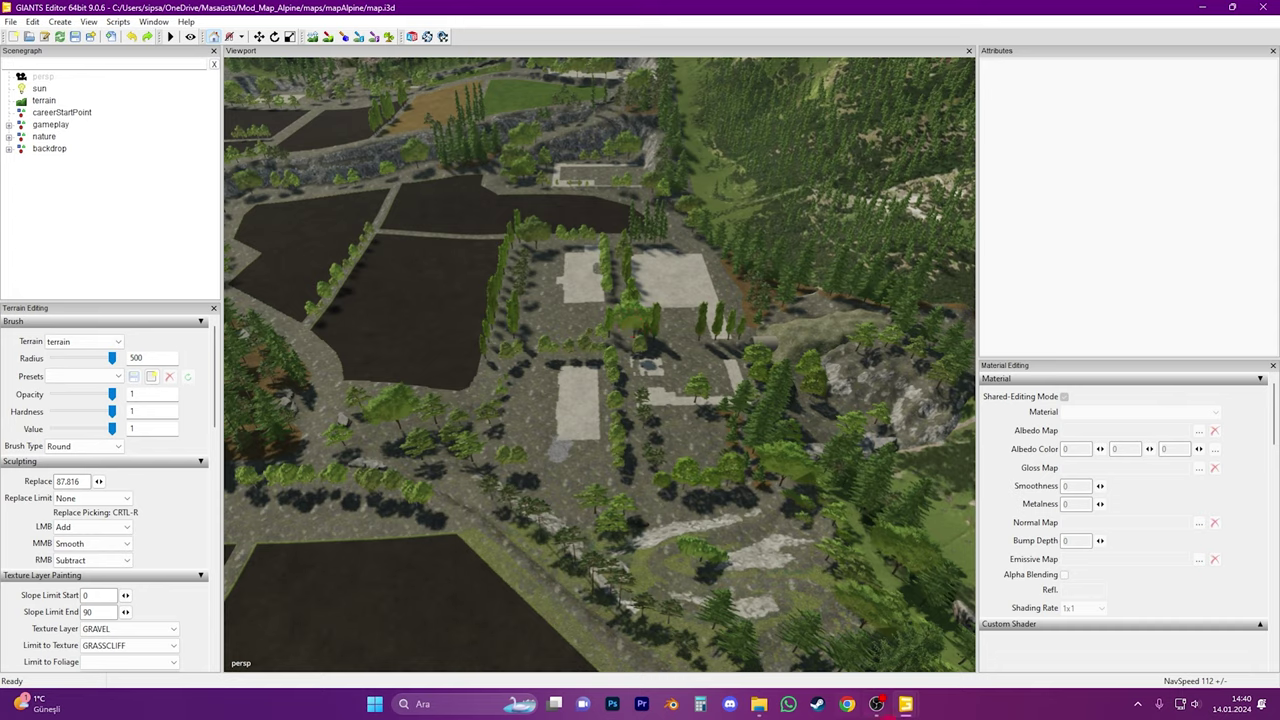
# Switch to the neuMinibrunn map, sample ASPHALT from the road as the texture layer, and limit texture painting to ASPHALT
pyautogui.moveTo(907, 706)
pyautogui.click(905, 648)
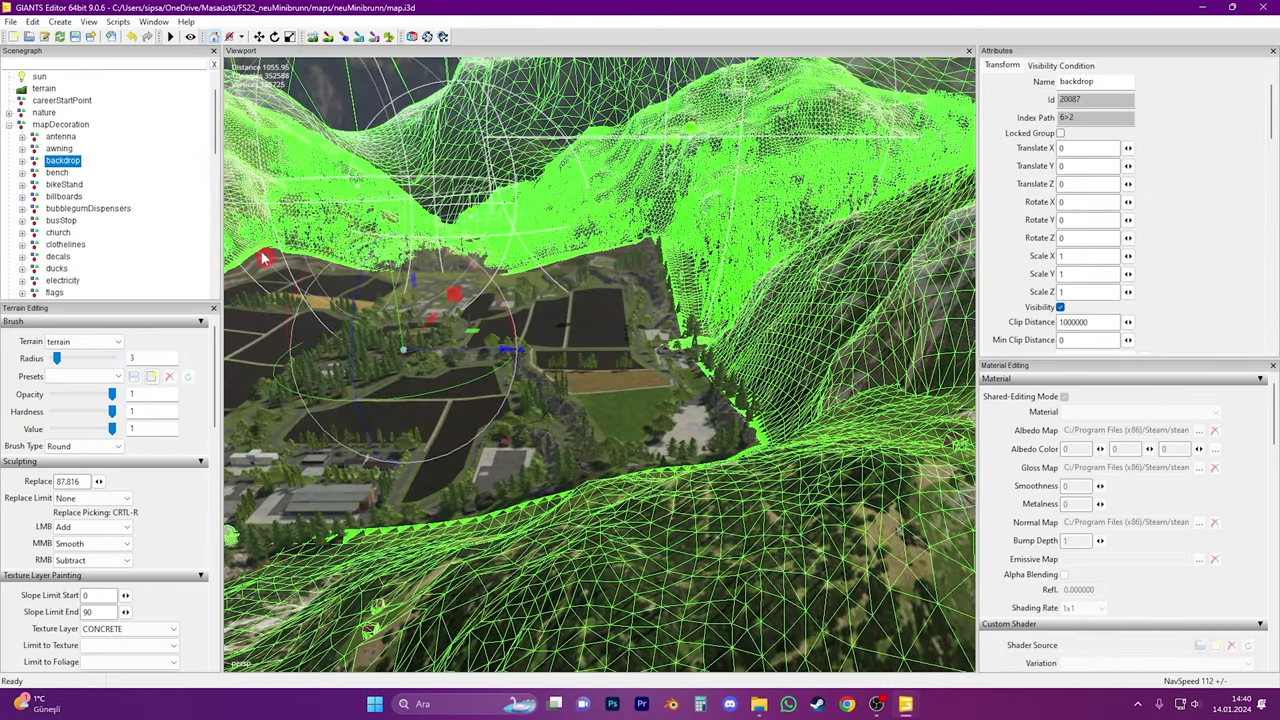
pyautogui.keyDown('alt'); pyautogui.moveTo(380, 500); pyautogui.dragTo(537, 559); pyautogui.keyUp('alt')
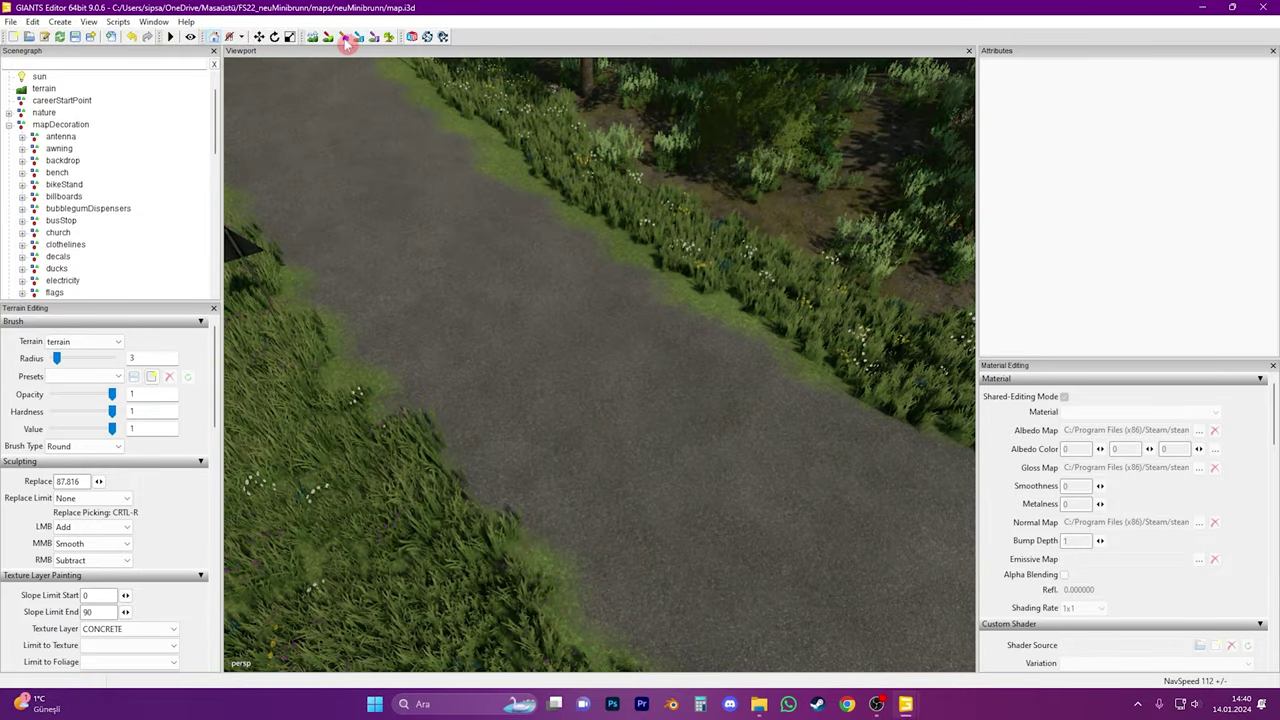
pyautogui.hotkey('ctrl', 'r')
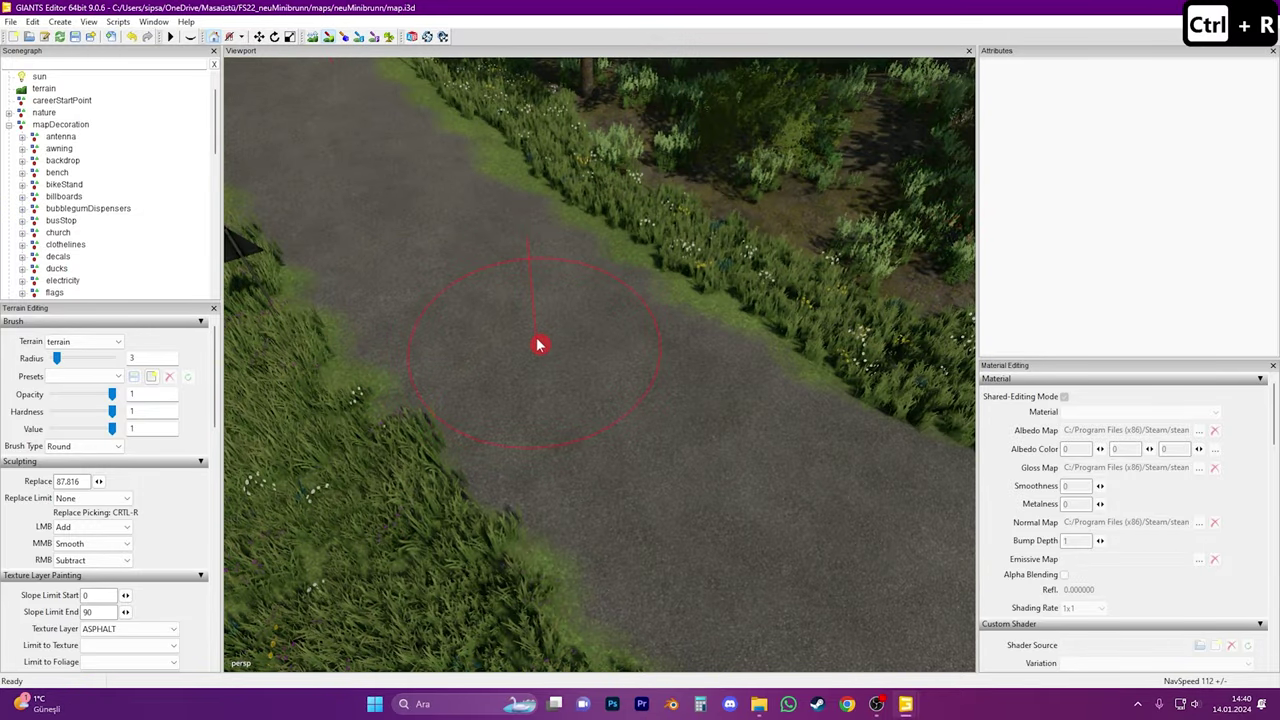
pyautogui.click(160, 645)
pyautogui.click(158, 646)
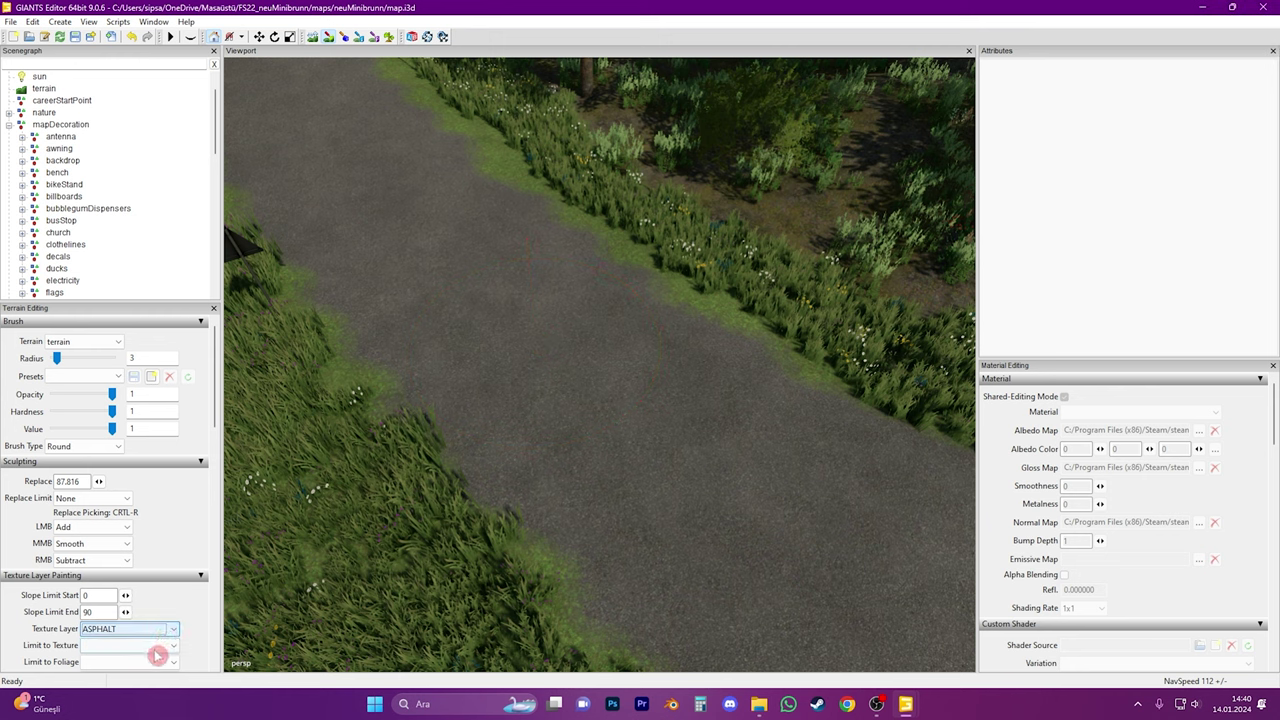
pyautogui.click(157, 645)
pyautogui.click(130, 363)
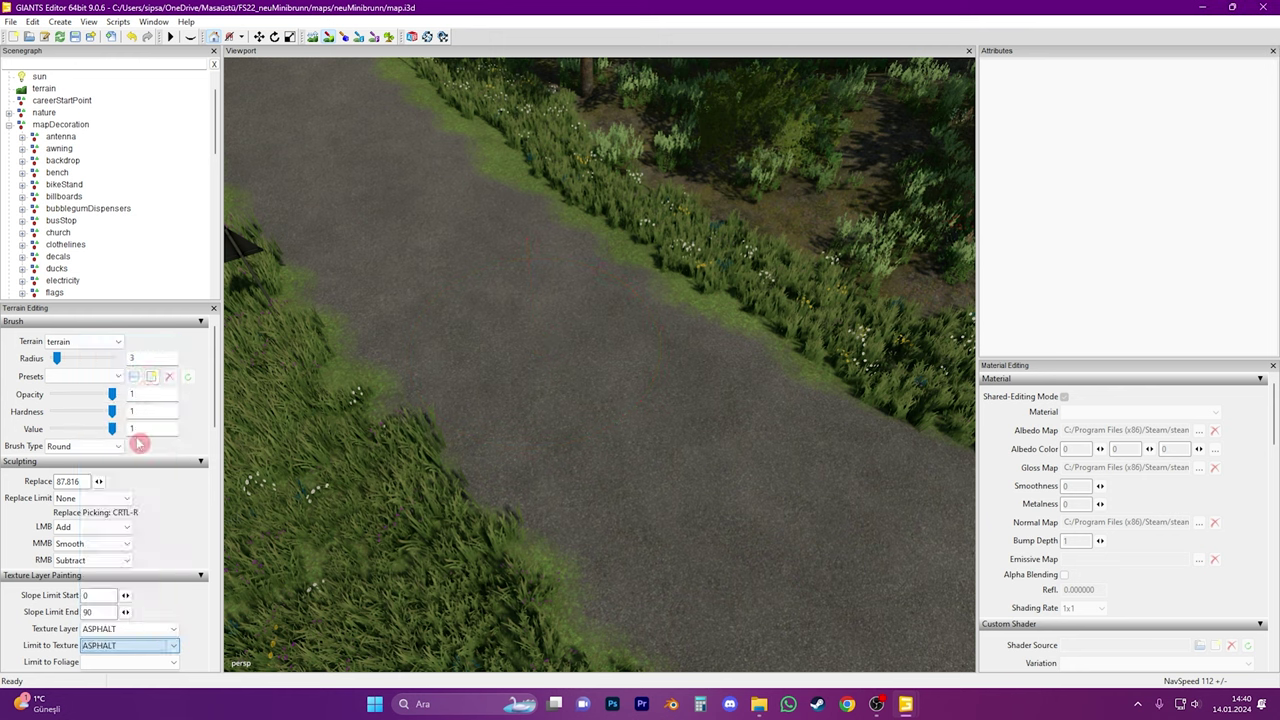
# Choose GRAVEL as the texture layer, set the brush radius to 500 and paint over the ASPHALT roads across neuMinibrunn
pyautogui.click(146, 629)
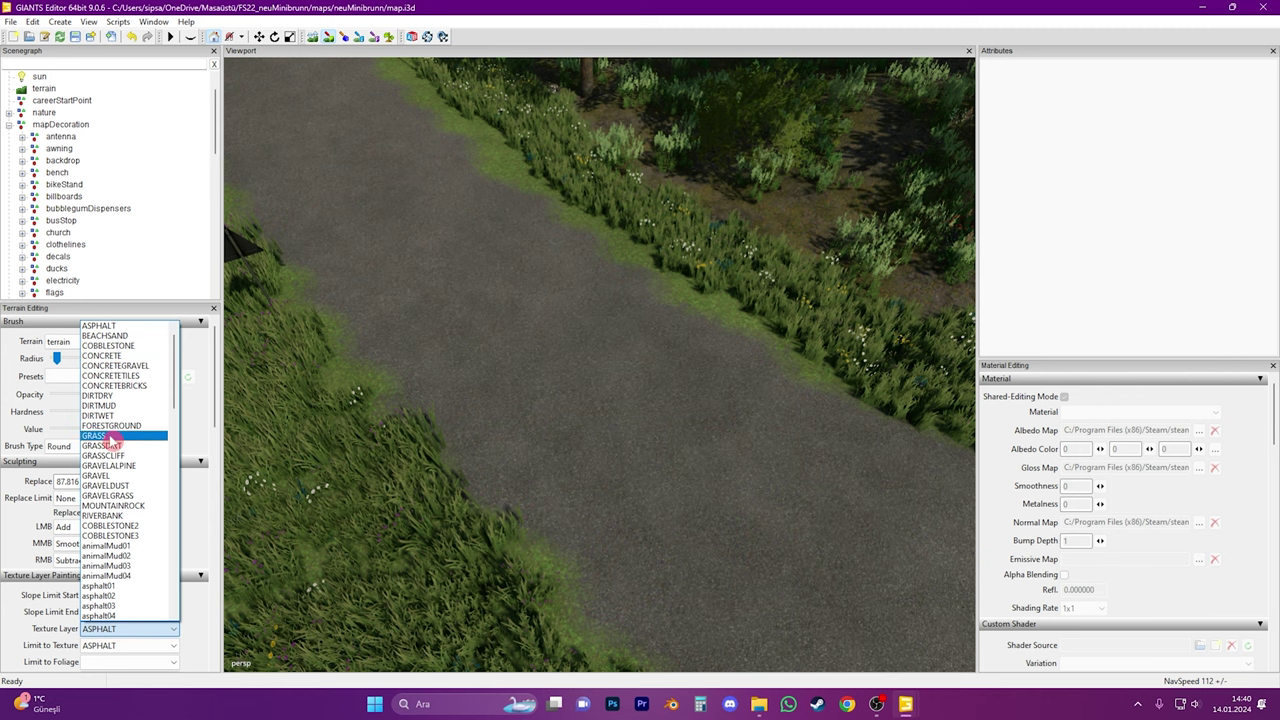
pyautogui.click(108, 466)
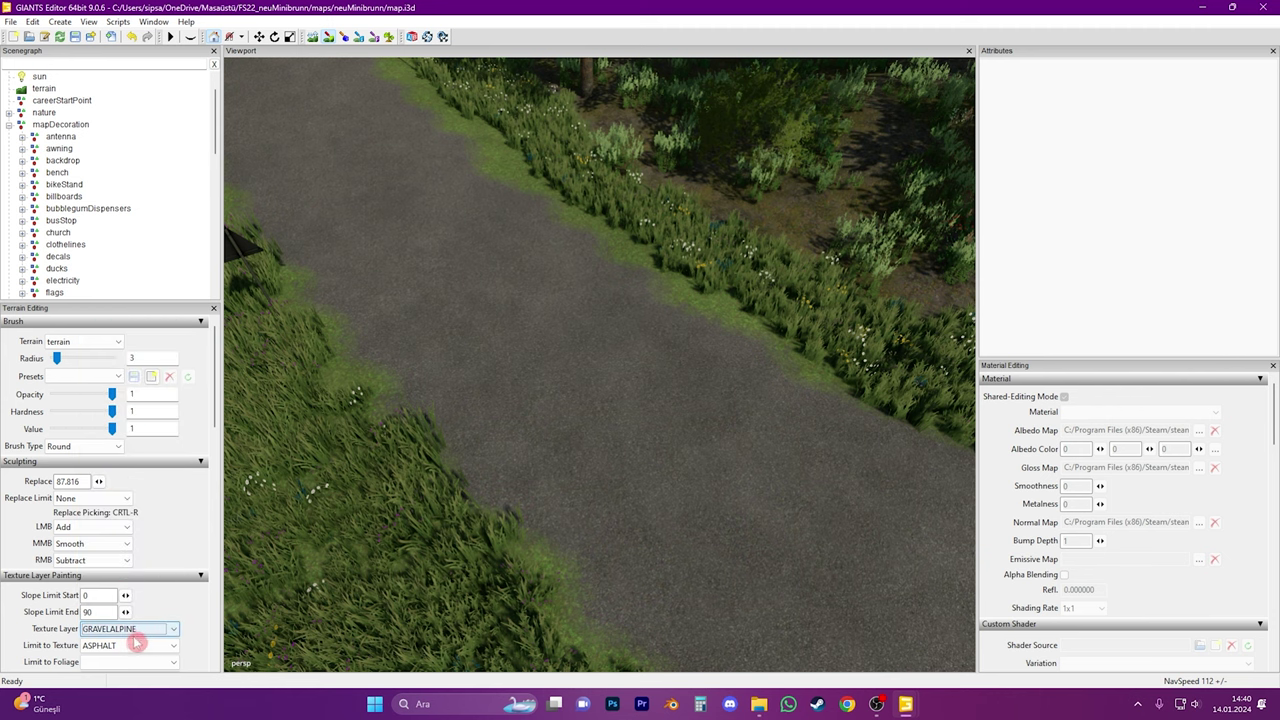
pyautogui.moveTo(530, 433)
pyautogui.mouseDown()
pyautogui.moveTo(766, 491)
pyautogui.moveTo(726, 471)
pyautogui.mouseUp()
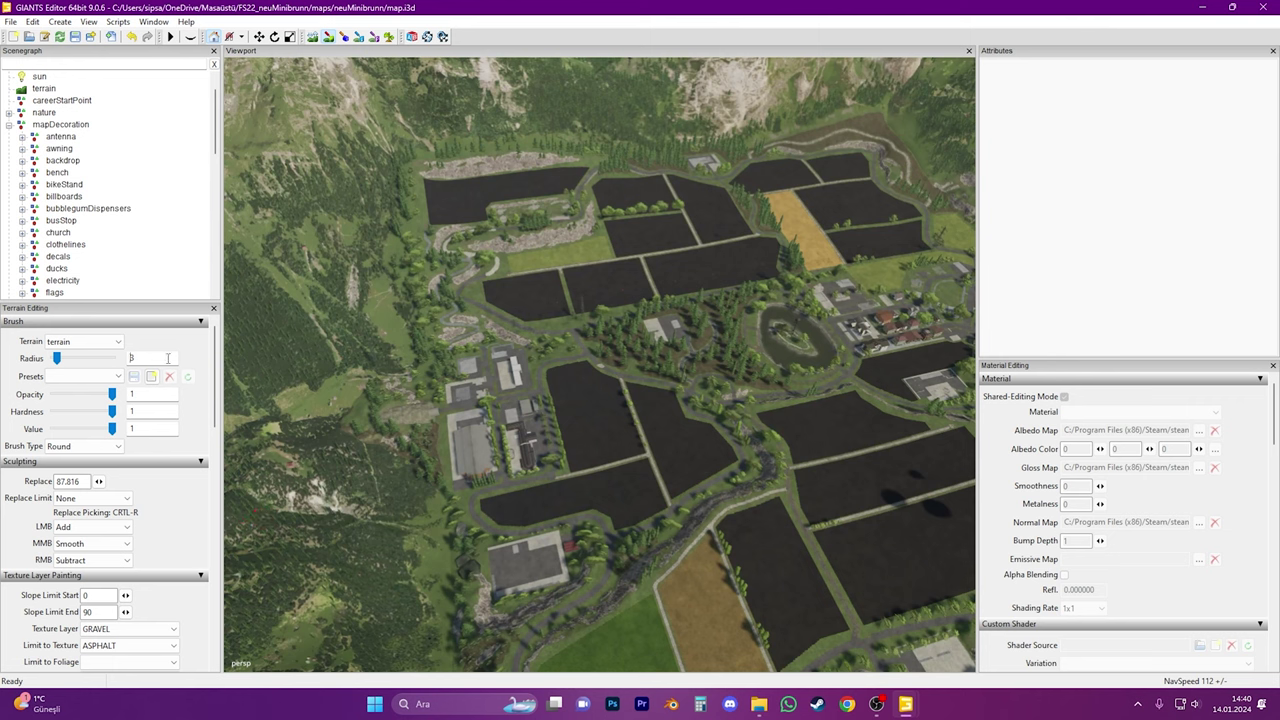
pyautogui.write('500')
pyautogui.press('Return')
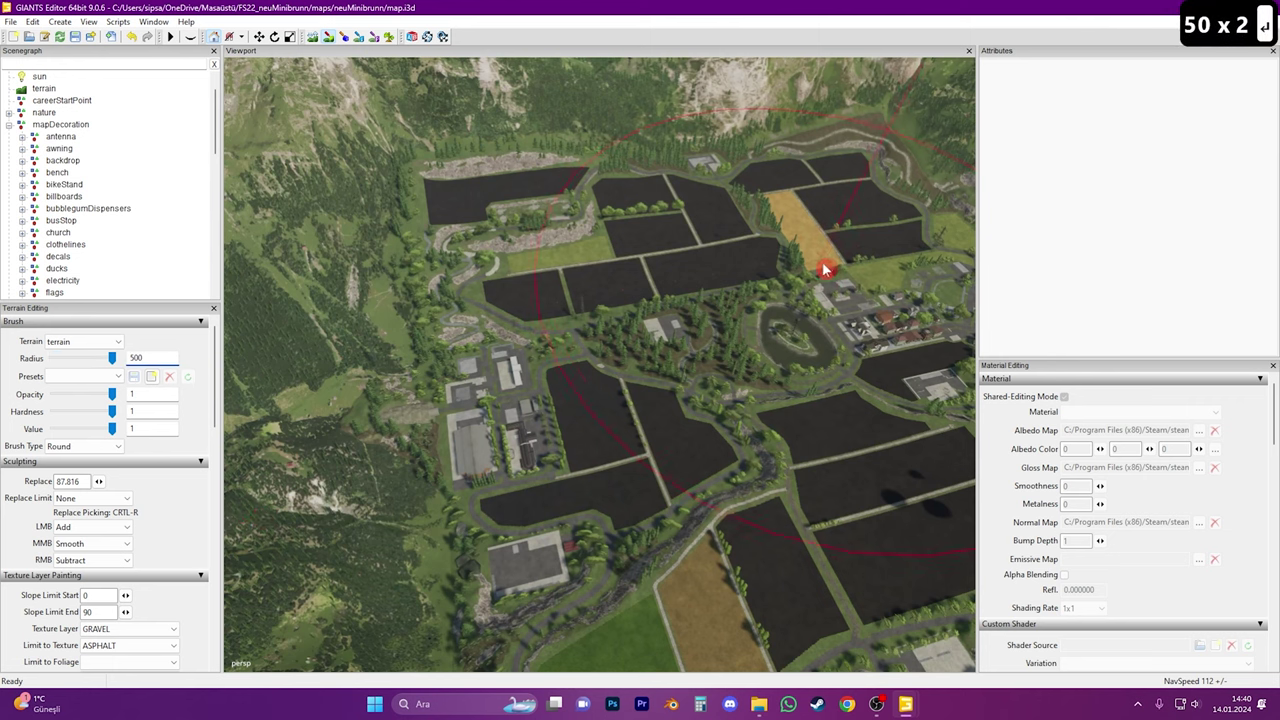
pyautogui.moveTo(826, 270)
pyautogui.mouseDown()
pyautogui.moveTo(449, 266)
pyautogui.moveTo(766, 200)
pyautogui.moveTo(606, 471)
pyautogui.moveTo(782, 469)
pyautogui.moveTo(694, 376)
pyautogui.mouseUp()
pyautogui.moveTo(557, 195)
pyautogui.keyDown('alt'); pyautogui.mouseDown()
pyautogui.moveTo(563, 317)
pyautogui.moveTo(552, 175)
pyautogui.mouseUp(); pyautogui.keyUp('alt')
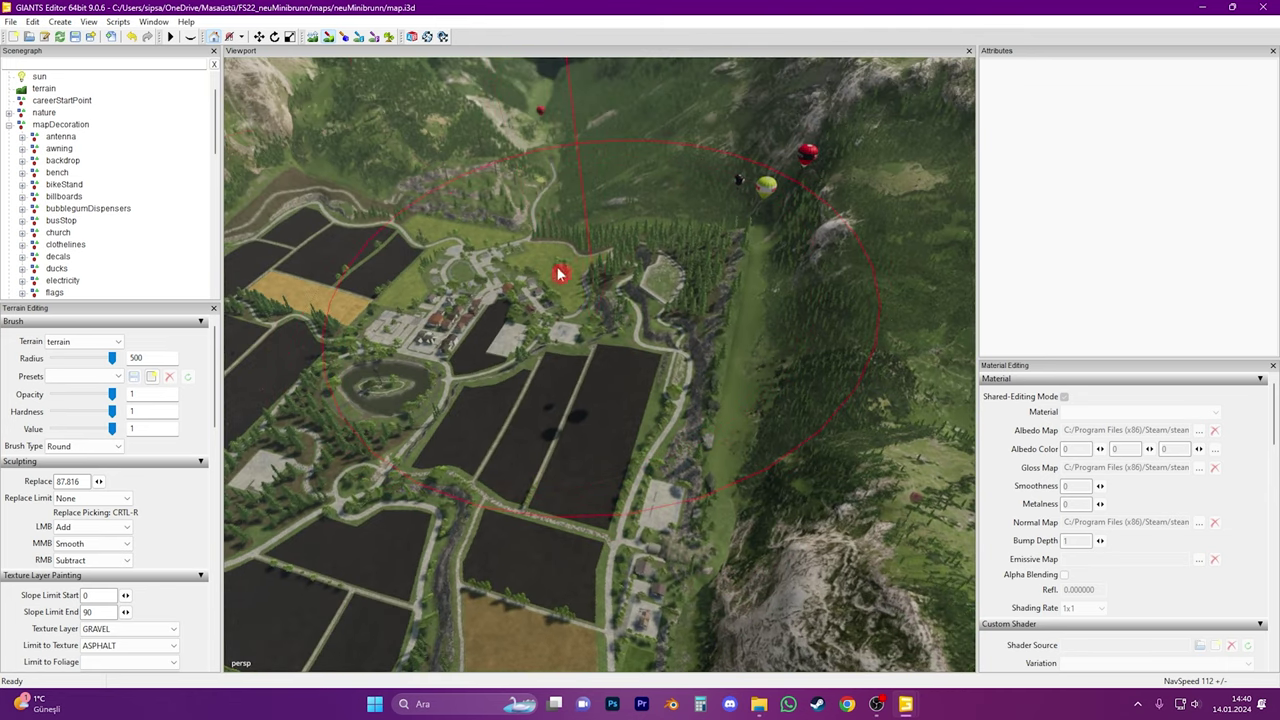
# Inspect the gravel-painted roads and yards around the large warehouse and tunnel in neuMinibrunn
pyautogui.keyDown('alt'); pyautogui.moveTo(600, 538); pyautogui.dragTo(531, 529); pyautogui.keyUp('alt')
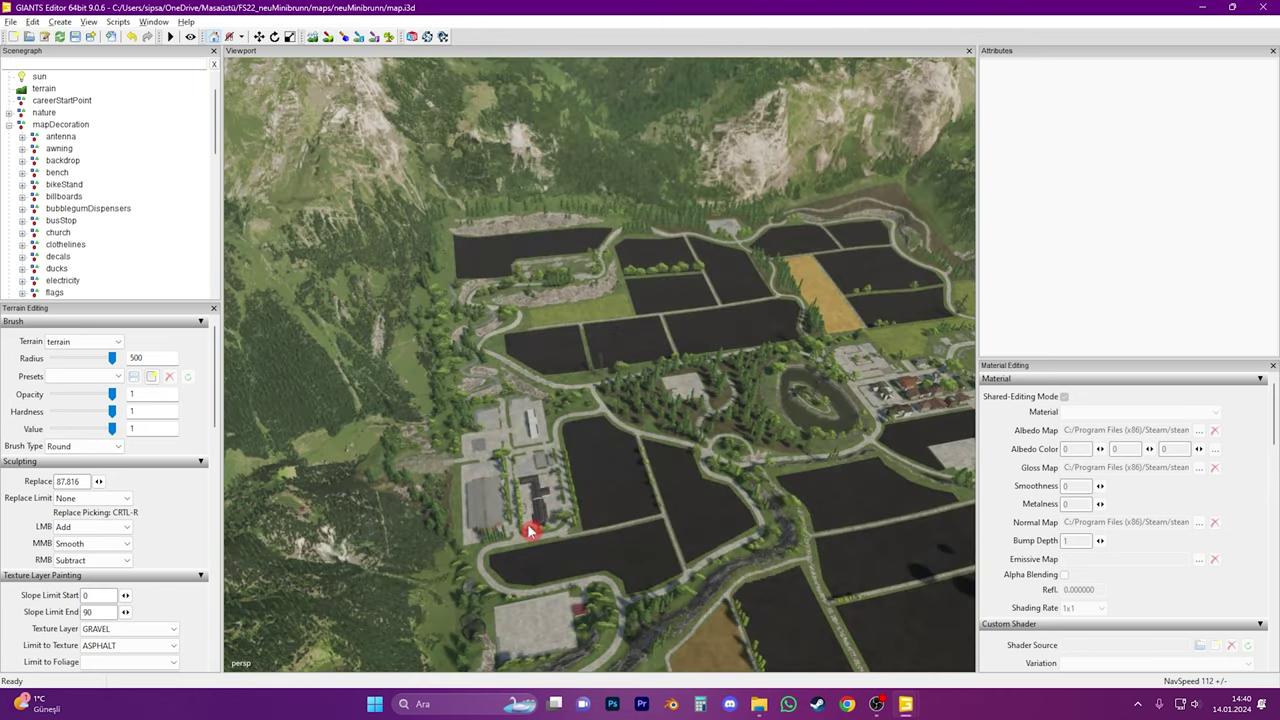
pyautogui.keyDown('alt'); pyautogui.moveTo(531, 529); pyautogui.dragTo(657, 400, button='right'); pyautogui.keyUp('alt')
pyautogui.keyDown('alt'); pyautogui.moveTo(657, 400); pyautogui.dragTo(617, 531); pyautogui.keyUp('alt')
pyautogui.keyDown('alt'); pyautogui.moveTo(617, 531); pyautogui.dragTo(561, 518, button='right'); pyautogui.keyUp('alt')
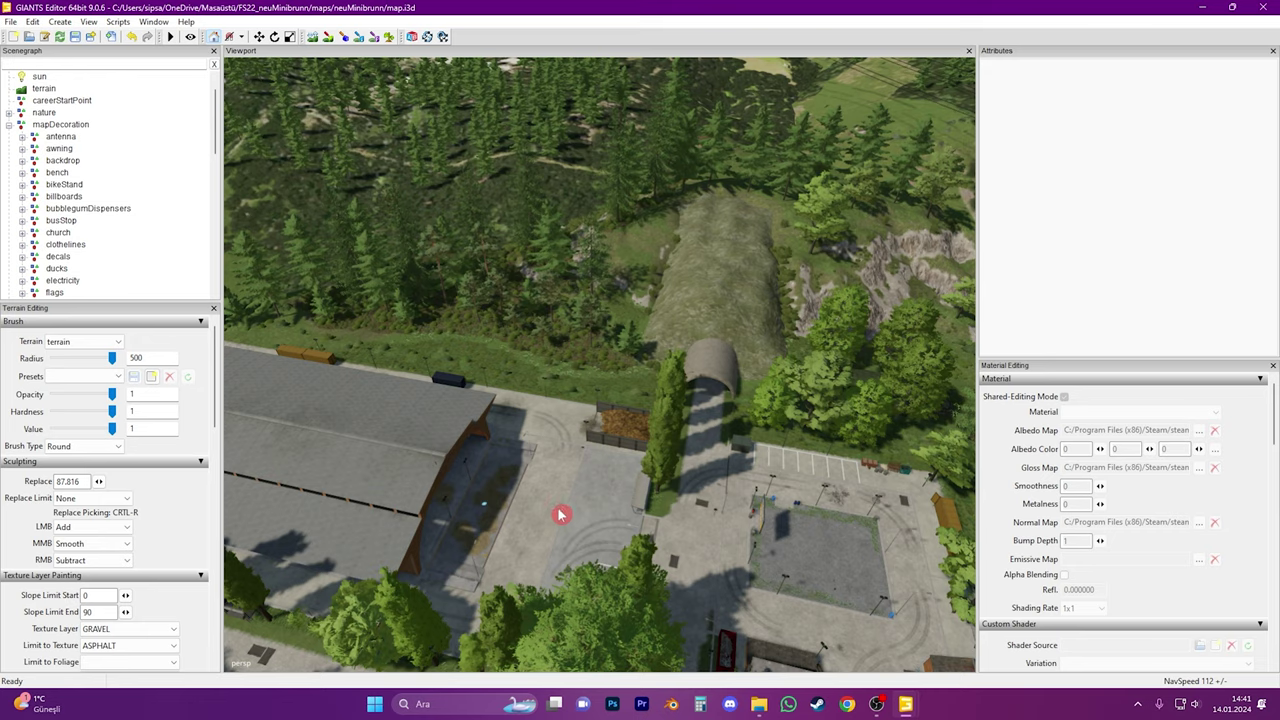
pyautogui.moveTo(823, 549); pyautogui.dragTo(619, 583, button='right')
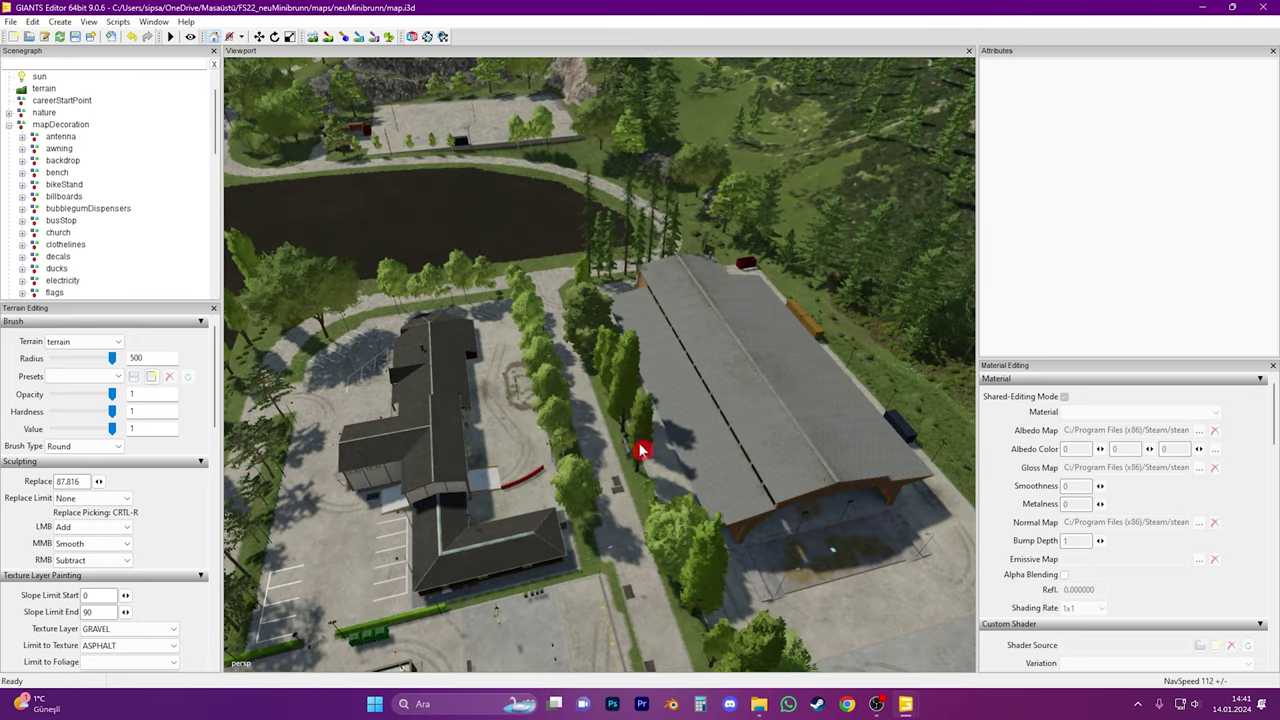
pyautogui.moveTo(636, 533); pyautogui.dragTo(638, 447, button='right')
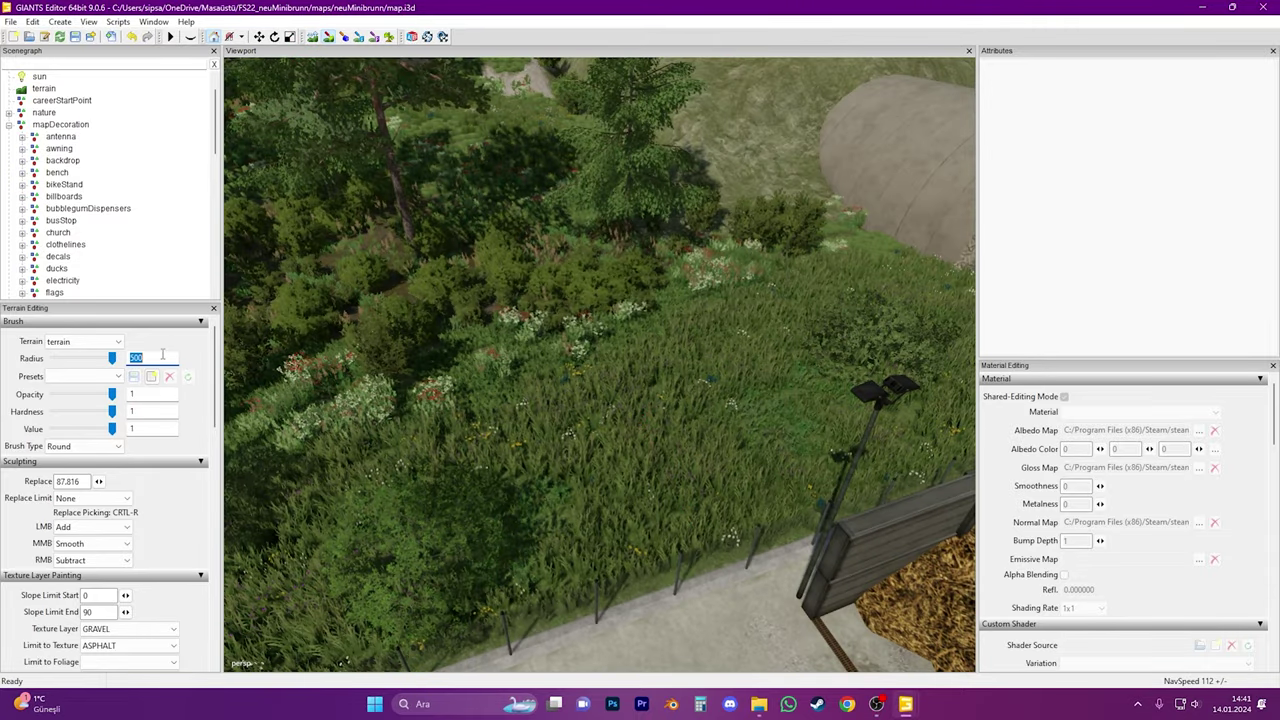
# Reduce the brush radius to 5 and sample GRASS as the texture layer from the meadow beside the tunnel
pyautogui.write('10')
pyautogui.press('Return')
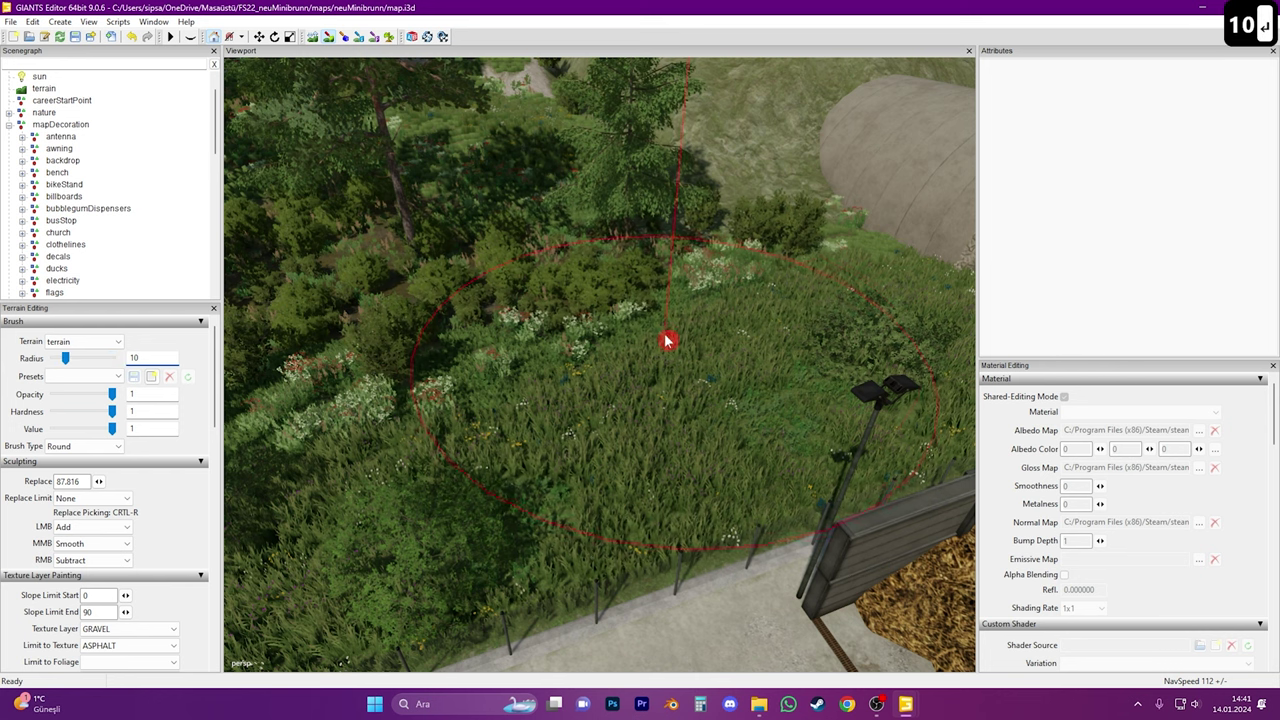
pyautogui.scroll(-2, 673, 372)
pyautogui.hotkey('ctrl', 'r')
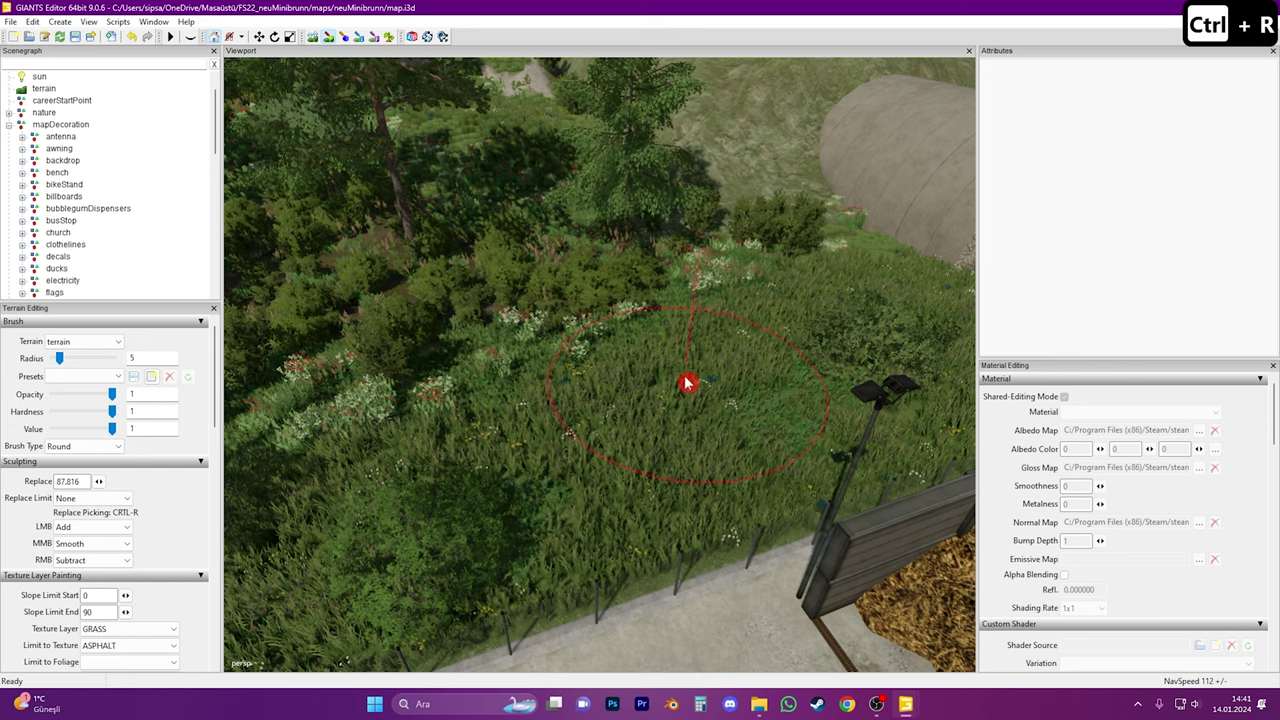
# Clear the ASPHALT texture limit and paint a trial patch of GRASS over the paved yard
pyautogui.keyDown('alt'); pyautogui.moveTo(683, 425); pyautogui.dragTo(746, 429); pyautogui.keyUp('alt')
pyautogui.scroll(-5, 697, 442)
pyautogui.keyDown('alt'); pyautogui.moveTo(649, 454); pyautogui.dragTo(820, 491); pyautogui.keyUp('alt')
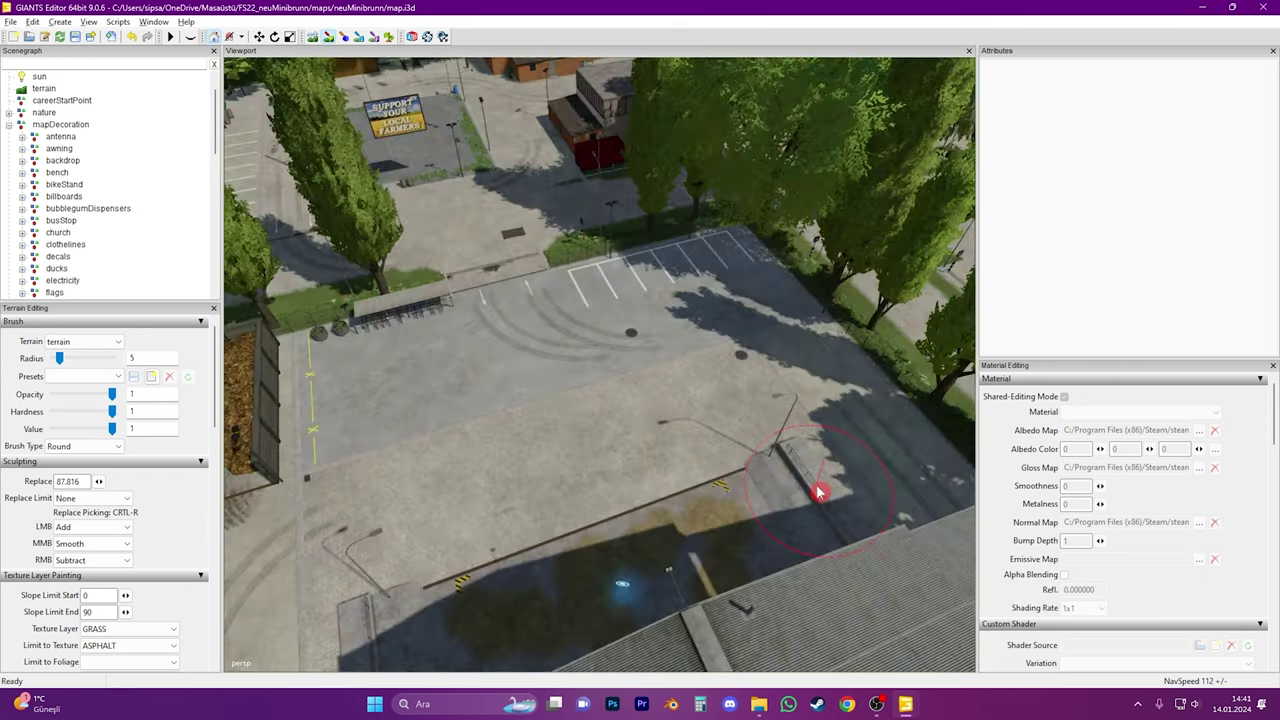
pyautogui.scroll(2, 814, 442)
pyautogui.scroll(2, 813, 441)
pyautogui.moveTo(545, 446)
pyautogui.keyDown('alt'); pyautogui.mouseDown()
pyautogui.moveTo(514, 329)
pyautogui.moveTo(516, 439)
pyautogui.mouseUp(); pyautogui.keyUp('alt')
pyautogui.moveTo(540, 530)
pyautogui.mouseDown()
pyautogui.moveTo(654, 474)
pyautogui.moveTo(660, 517)
pyautogui.mouseUp()
pyautogui.scroll(3, 640, 530)
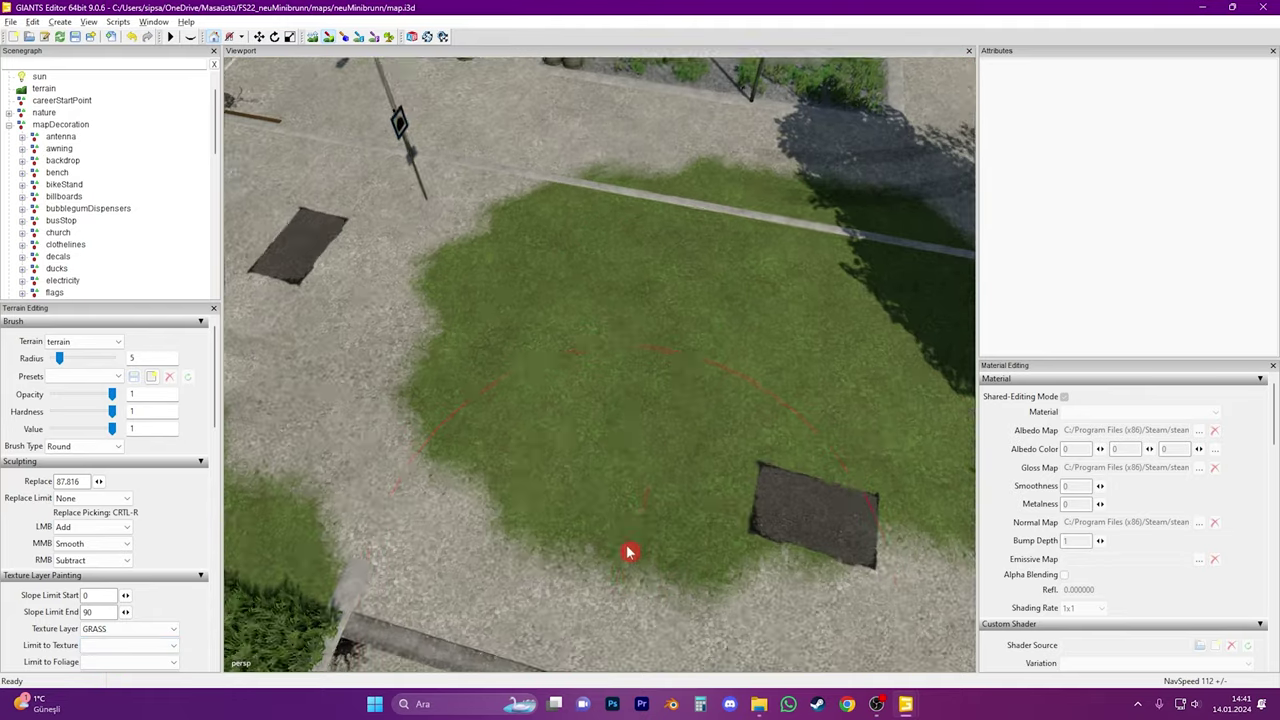
pyautogui.scroll(5, 629, 552)
pyautogui.scroll(-20, 592, 440)
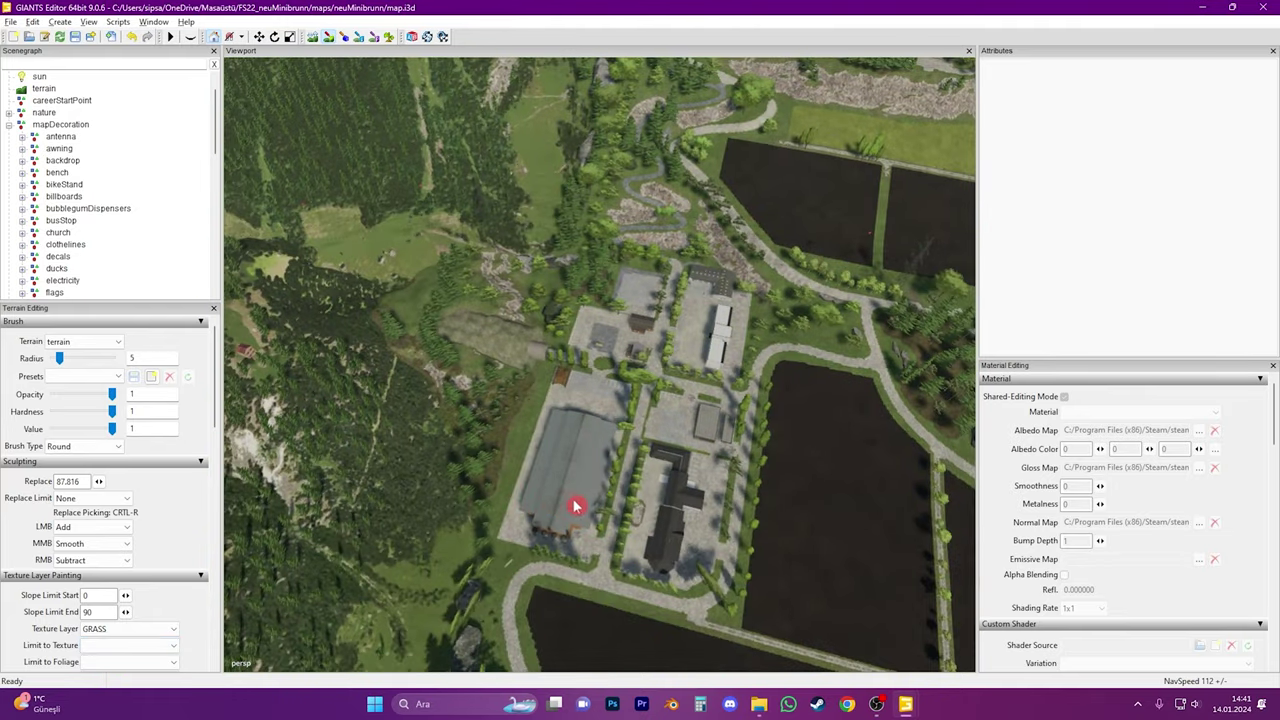
pyautogui.scroll(15, 628, 473)
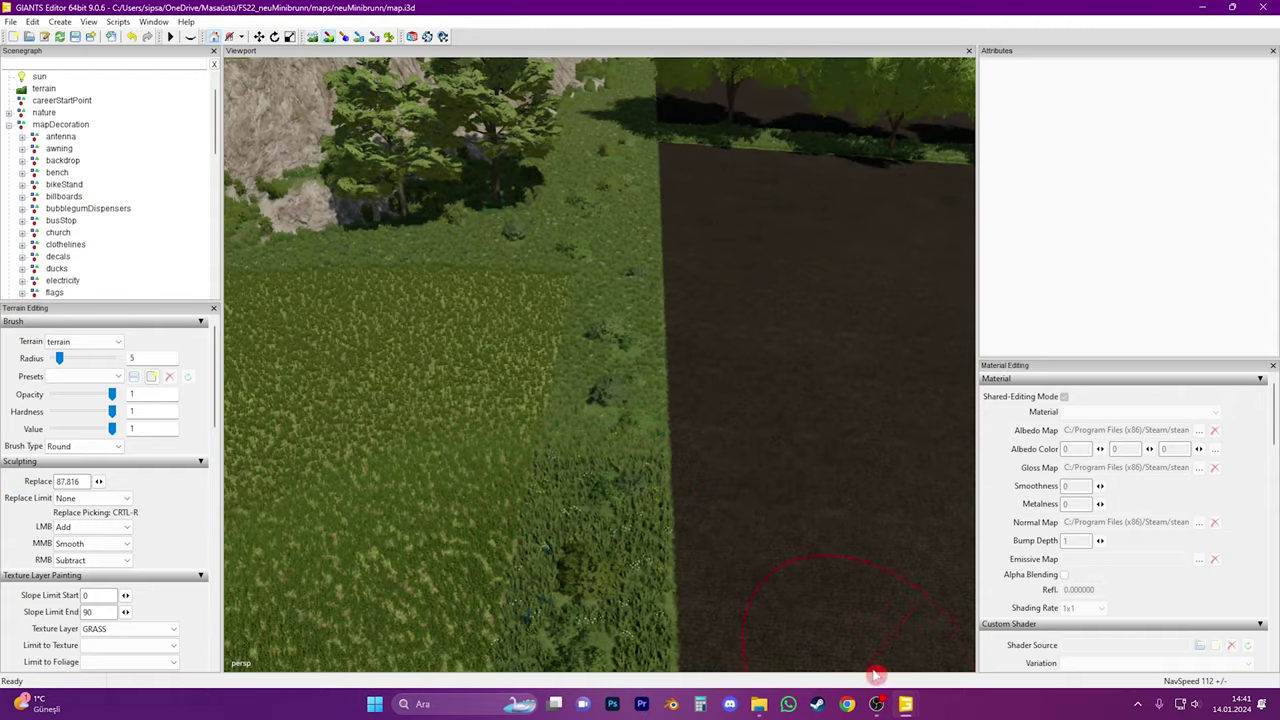
# Switch to the mapAlpine map, choose GRASSALPINE as the texture layer without a texture limit, and set the brush radius to 10
pyautogui.moveTo(905, 704)
pyautogui.click(828, 640)
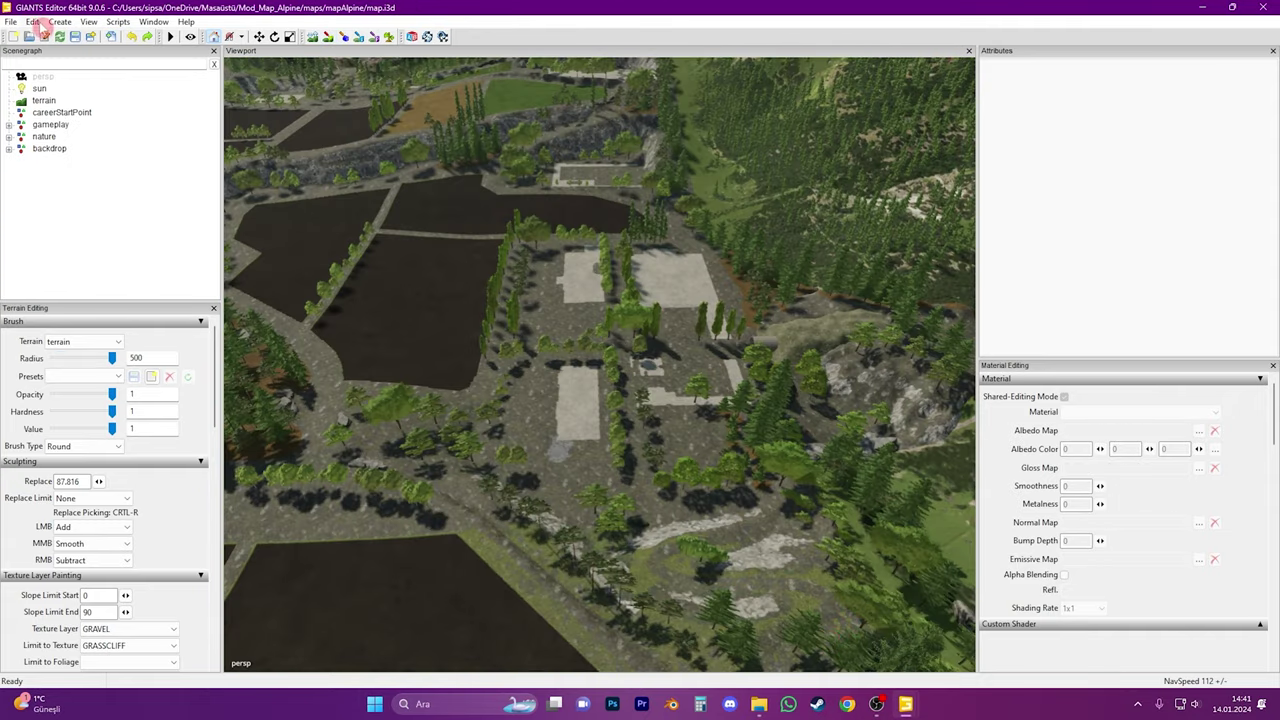
pyautogui.click(153, 630)
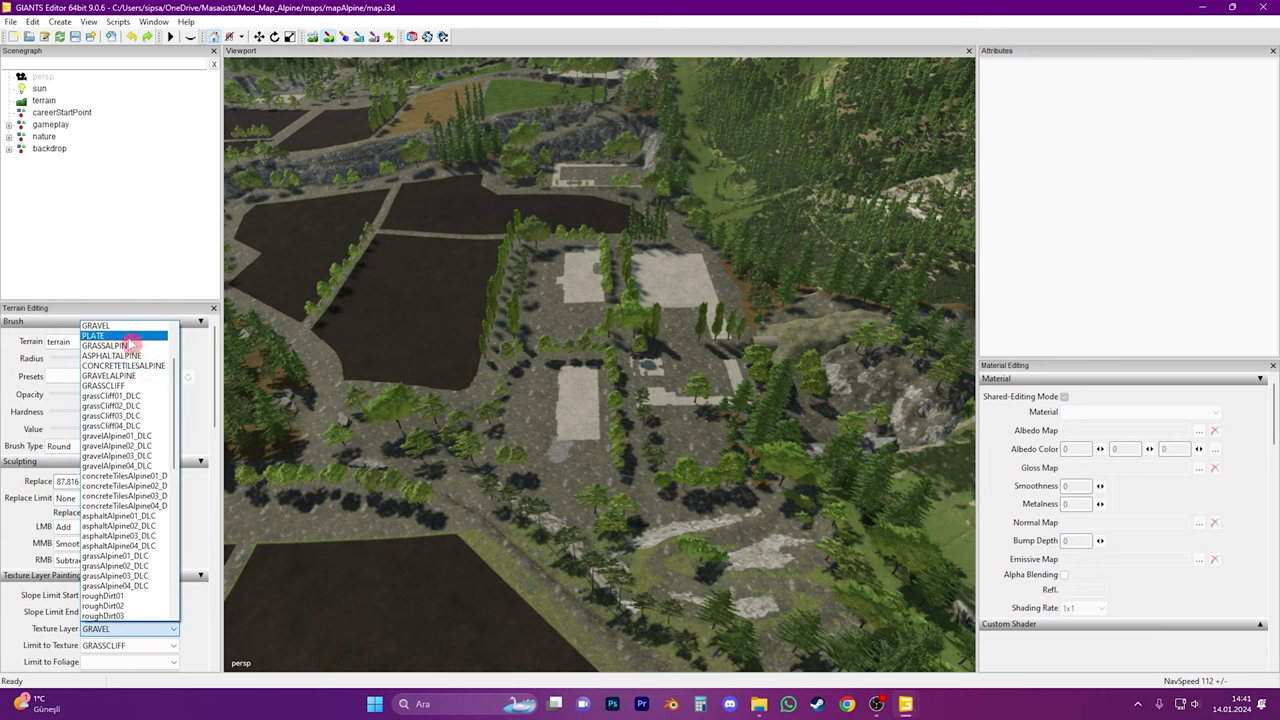
pyautogui.scroll(3, 130, 340)
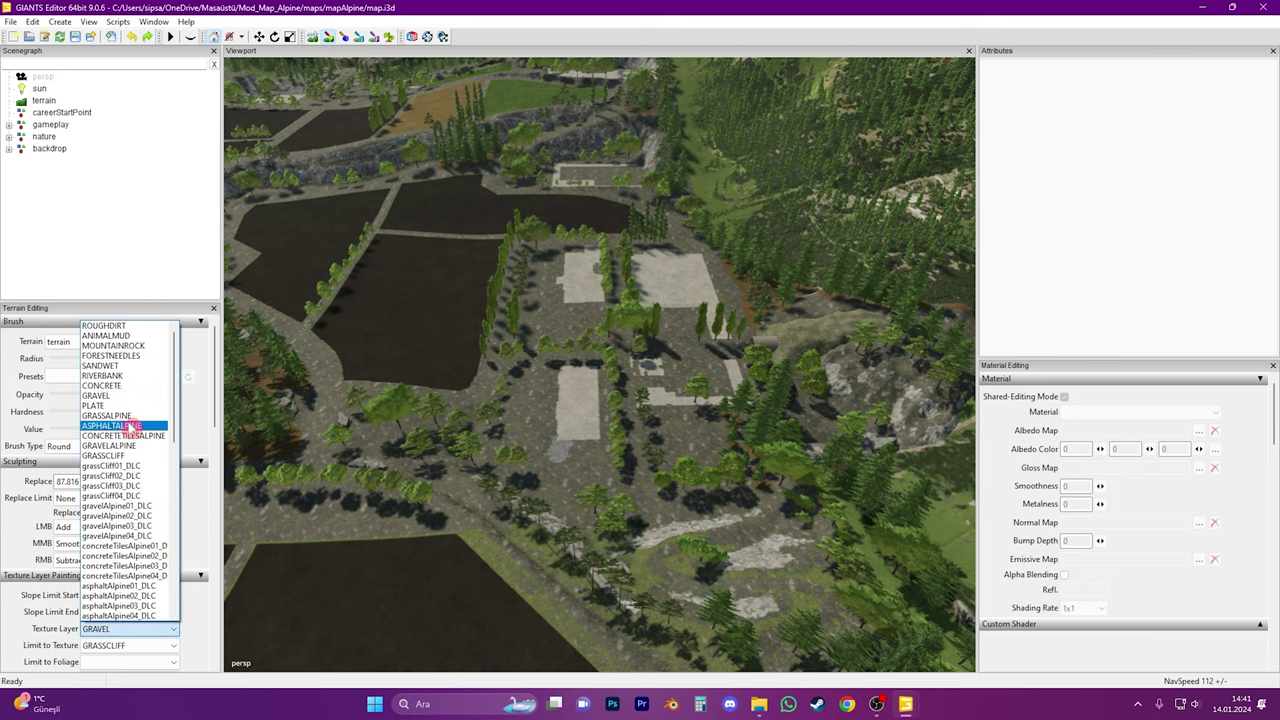
pyautogui.click(133, 417)
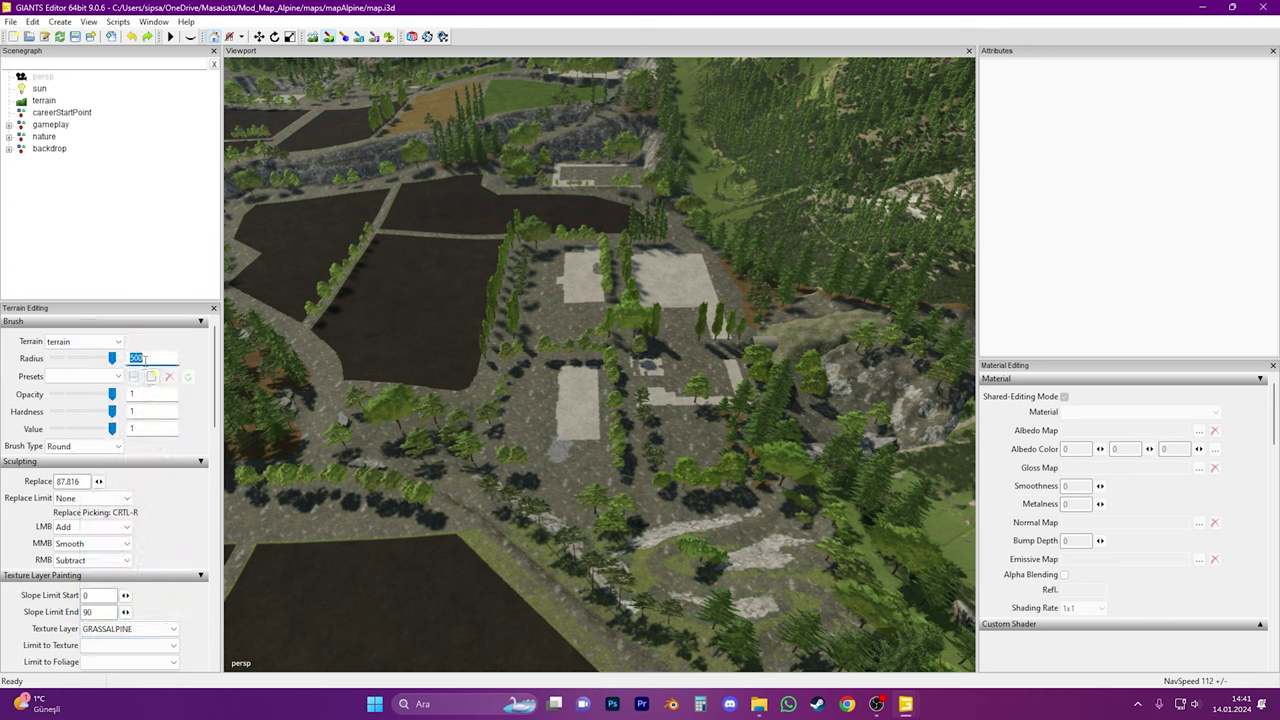
pyautogui.write('10')
pyautogui.press('Return')
# Paint a trial patch of GRASSALPINE across the road between the forest and the field, and examine it up close
pyautogui.keyDown('alt'); pyautogui.moveTo(352, 415); pyautogui.dragTo(434, 529); pyautogui.keyUp('alt')
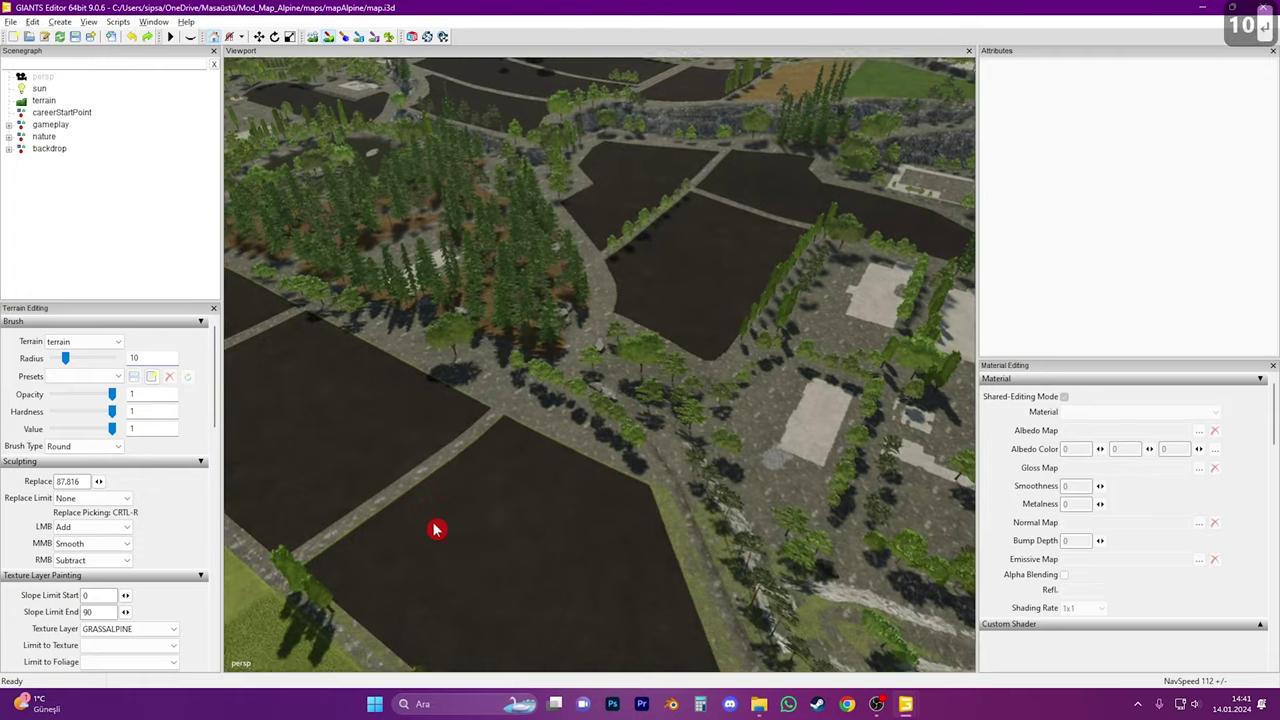
pyautogui.scroll(3, 534, 471)
pyautogui.moveTo(534, 471)
pyautogui.keyDown('alt'); pyautogui.mouseDown()
pyautogui.moveTo(660, 494)
pyautogui.moveTo(506, 491)
pyautogui.moveTo(634, 474)
pyautogui.moveTo(683, 509)
pyautogui.mouseUp(); pyautogui.keyUp('alt')
pyautogui.scroll(3, 726, 472)
pyautogui.scroll(3, 683, 509)
pyautogui.click(687, 429)
pyautogui.scroll(-10, 689, 430)
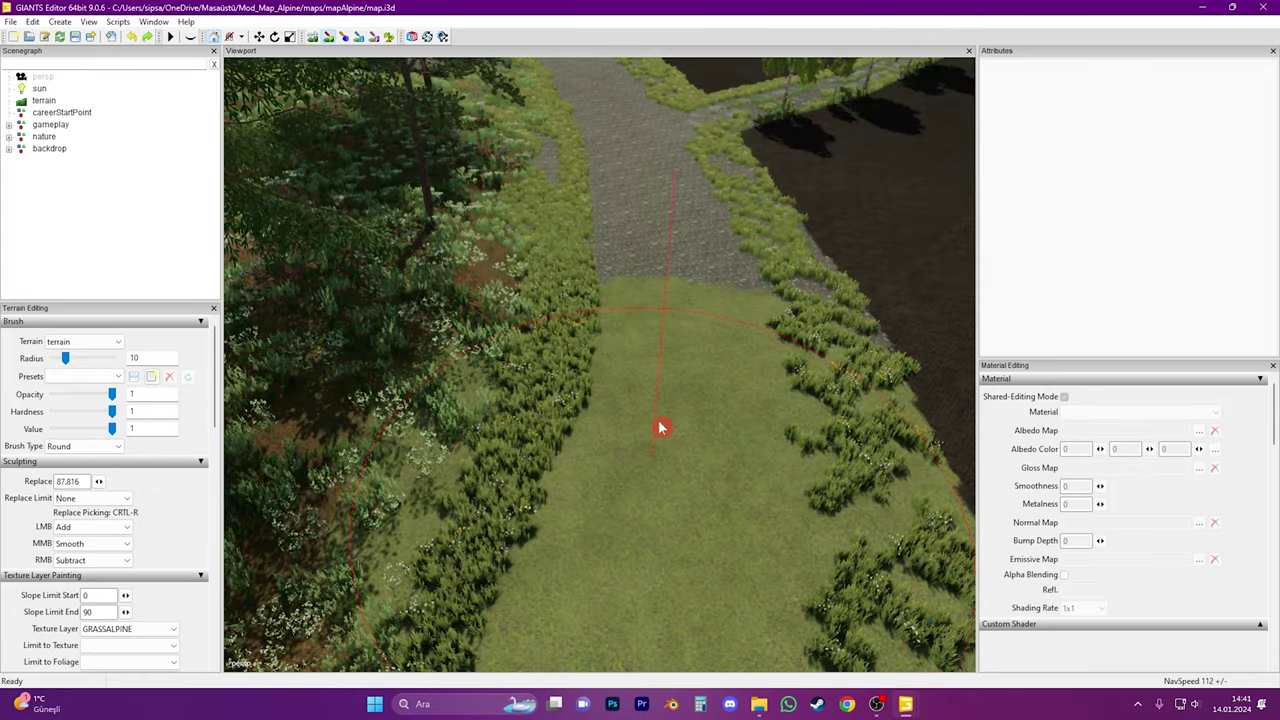
pyautogui.scroll(-3, 726, 352)
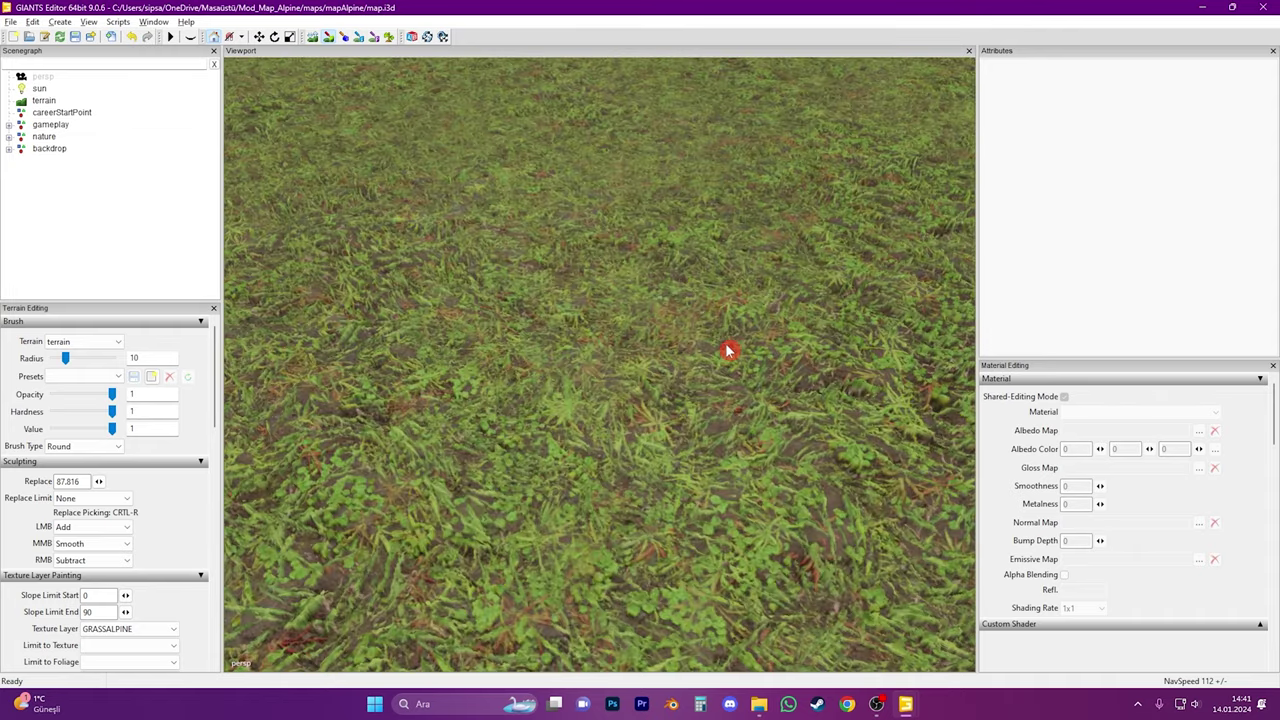
# Switch to the neuMinibrunn map and examine the trial GRASS patch on the paved yard up close
pyautogui.moveTo(905, 704)
pyautogui.click(968, 635)
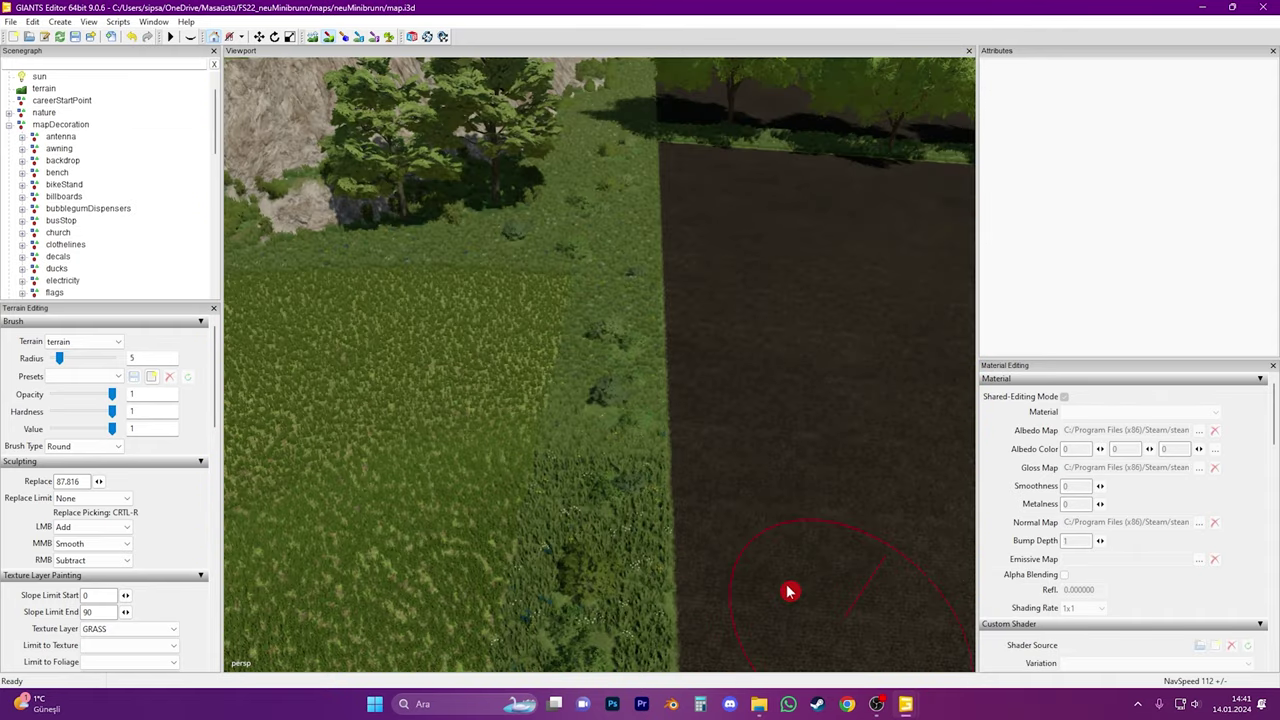
pyautogui.scroll(15, 670, 484)
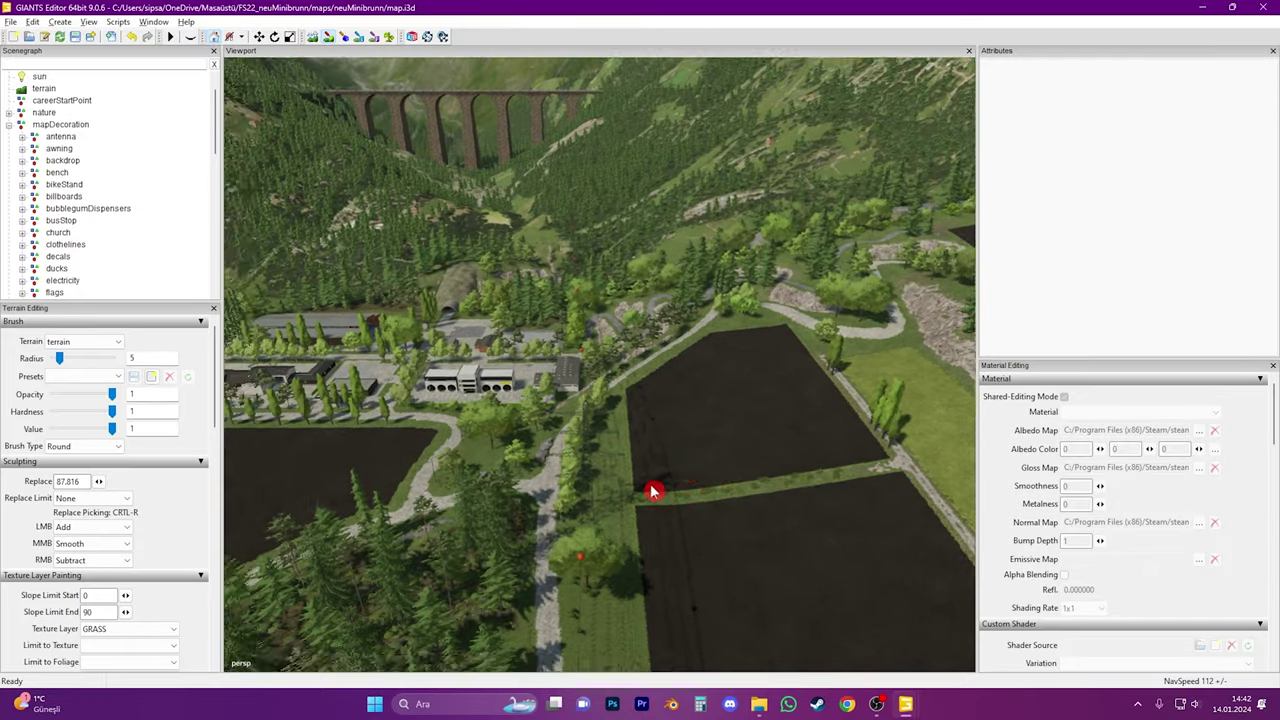
pyautogui.scroll(-10, 577, 511)
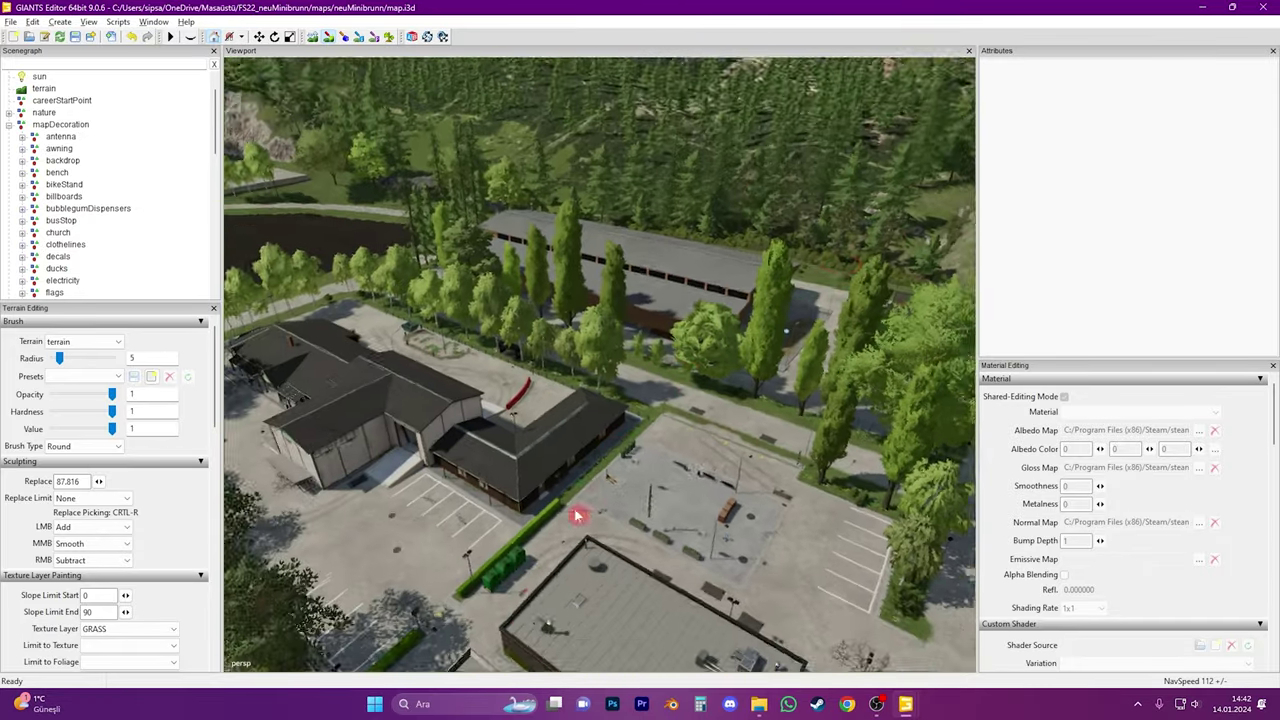
pyautogui.scroll(-10, 563, 542)
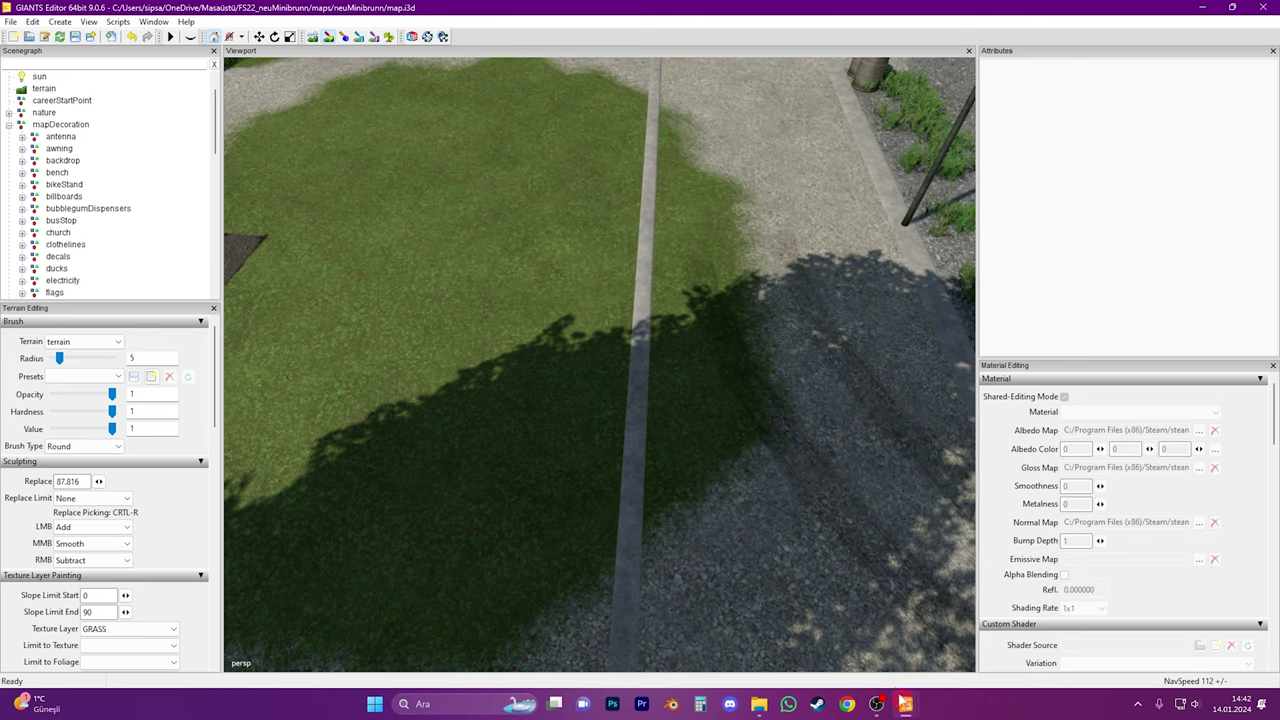
# Return to the mapAlpine map and compare the trial GRASSALPINE patch with the ground around it
pyautogui.moveTo(904, 704)
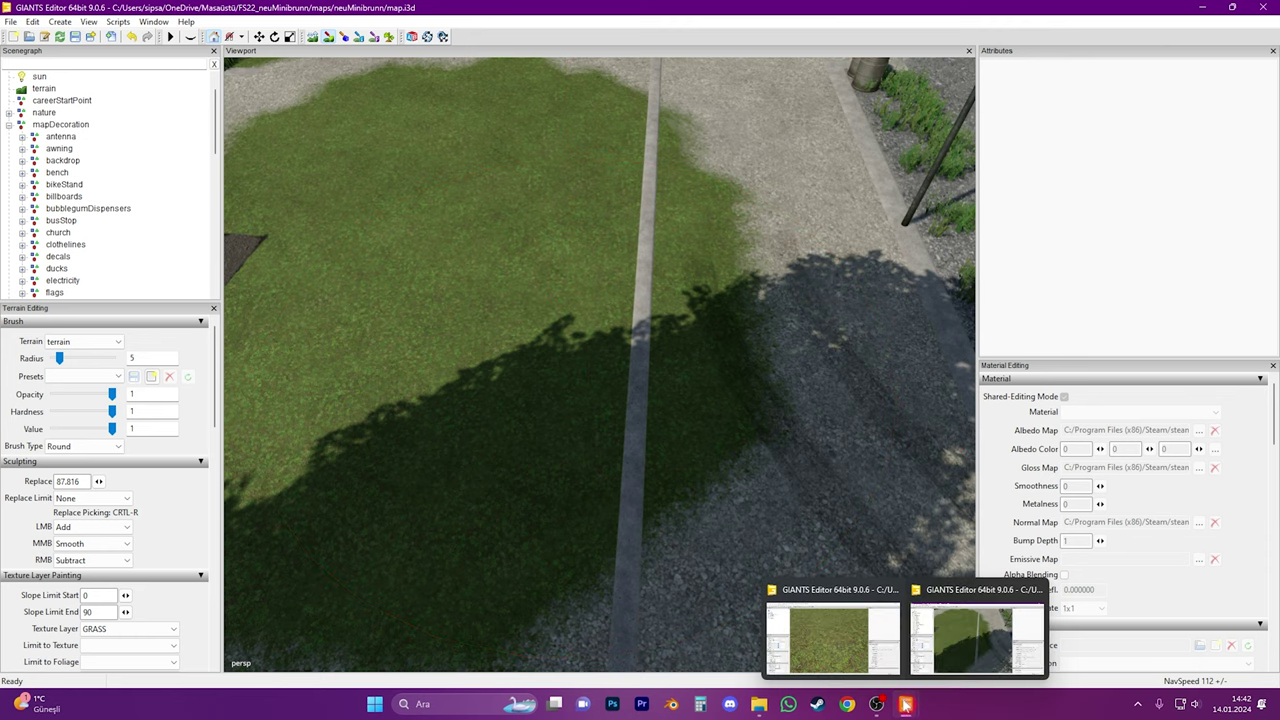
pyautogui.click(838, 660)
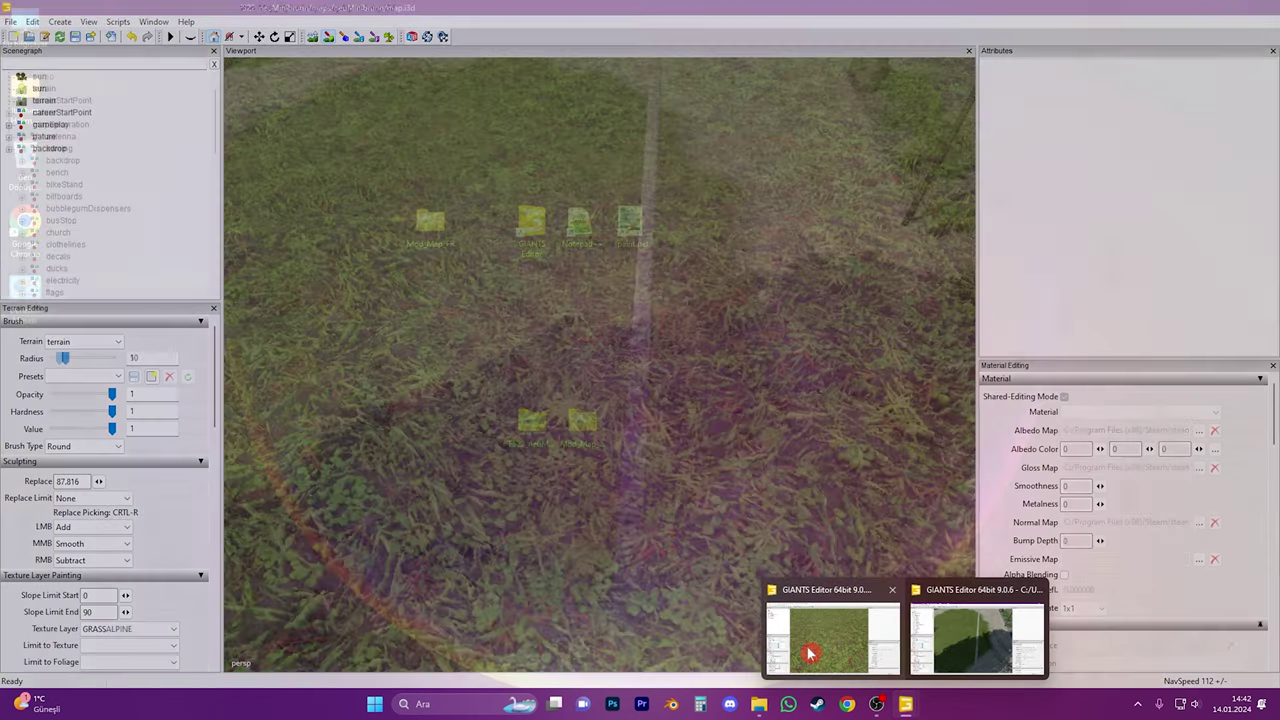
pyautogui.click(811, 654)
pyautogui.scroll(1, 688, 448)
pyautogui.scroll(10, 573, 376)
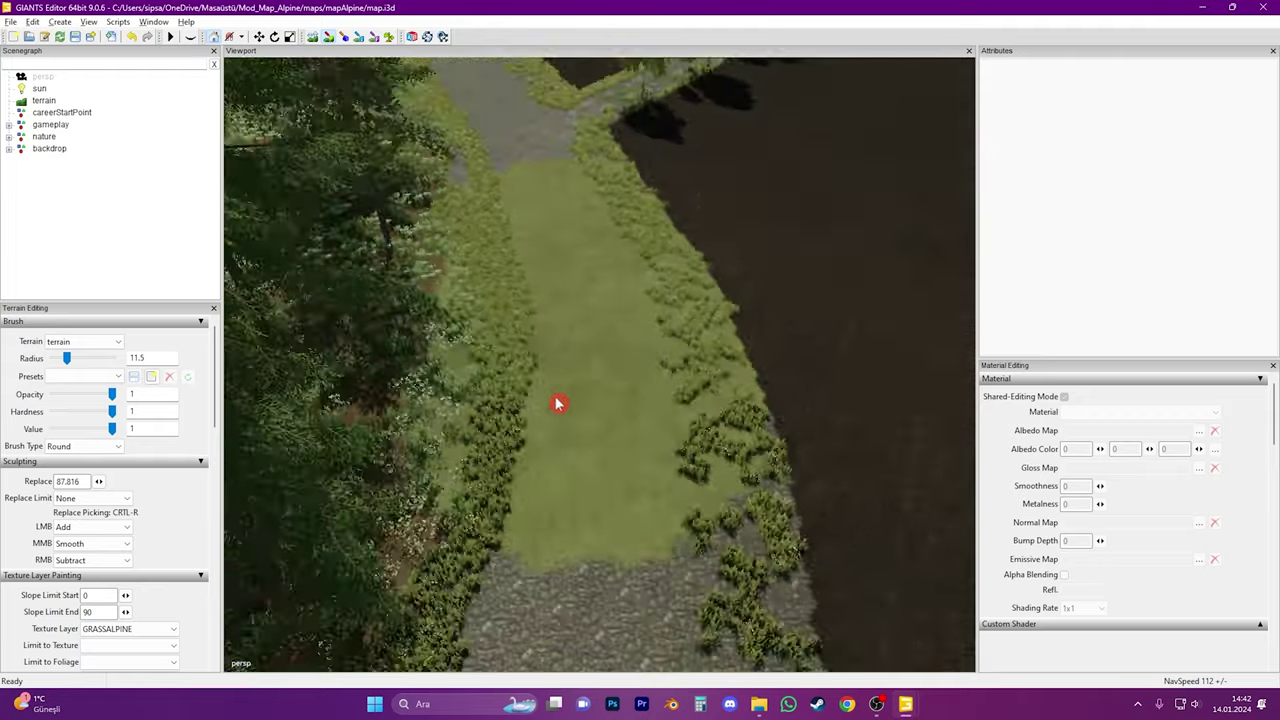
pyautogui.scroll(10, 623, 371)
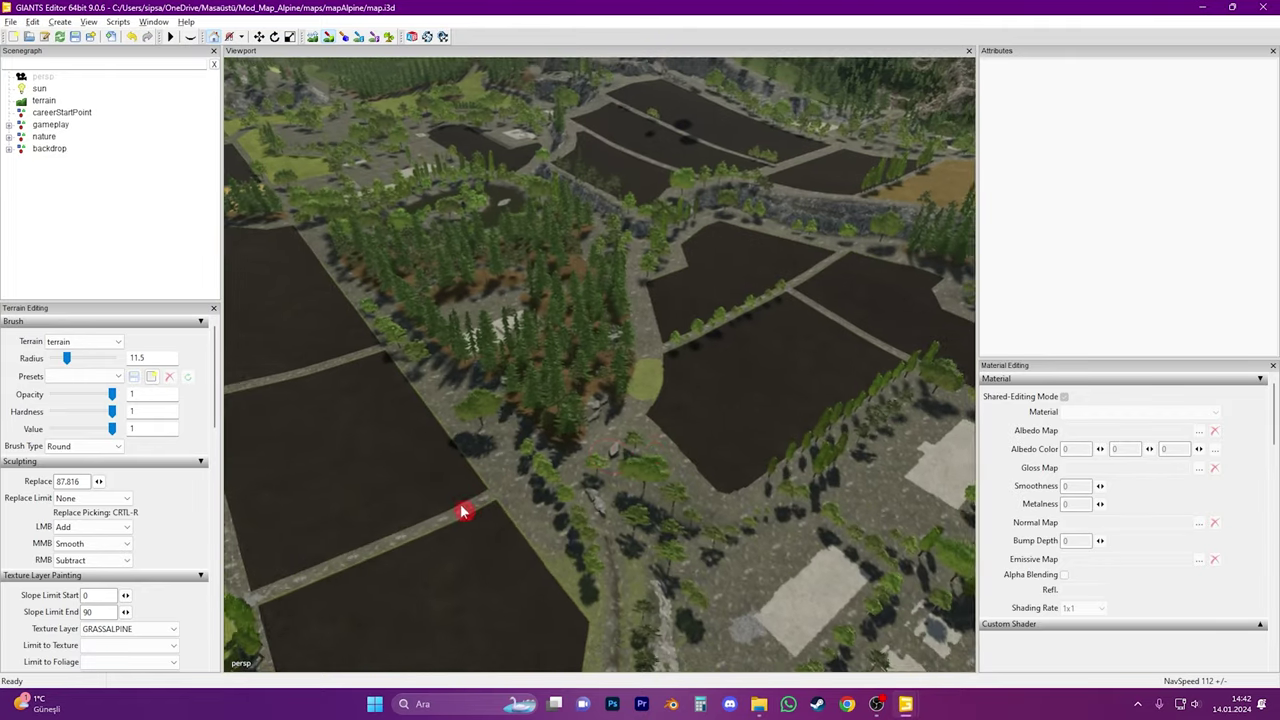
pyautogui.scroll(2, 518, 475)
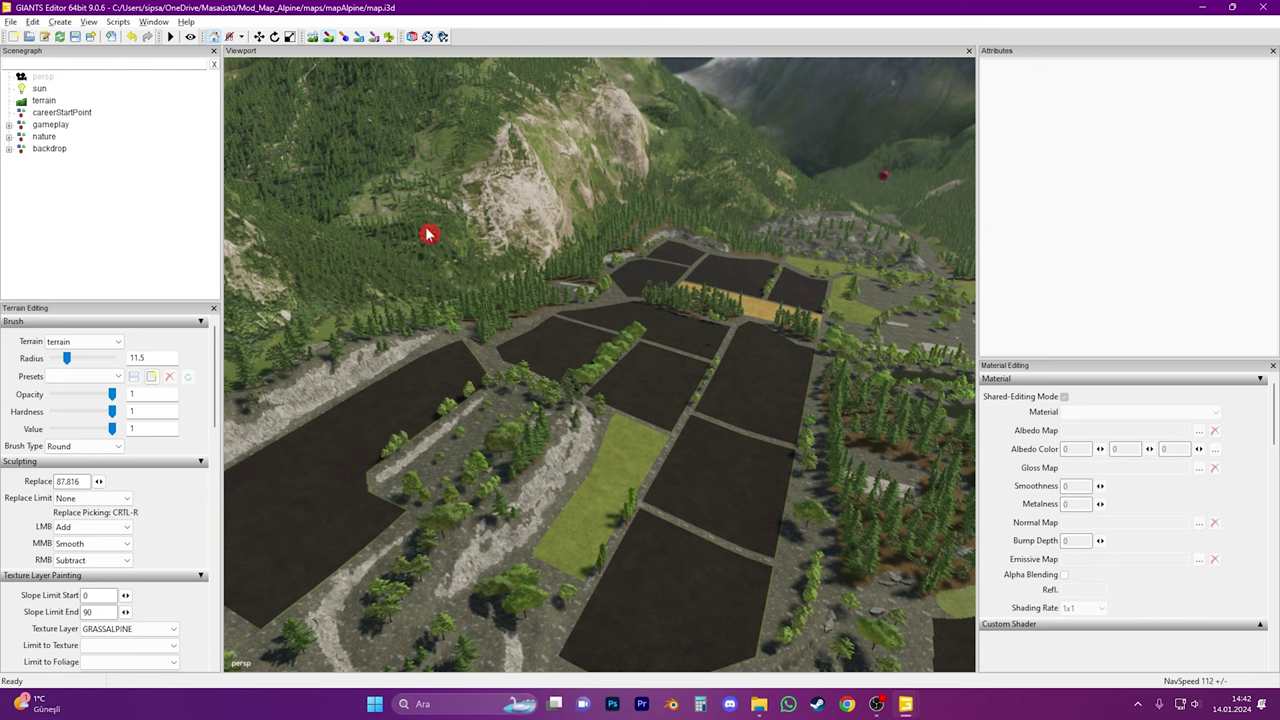
# Examine the ground textures around the mapAlpine fields, from a valley overview down to the rocky slopes
pyautogui.scroll(15, 563, 429)
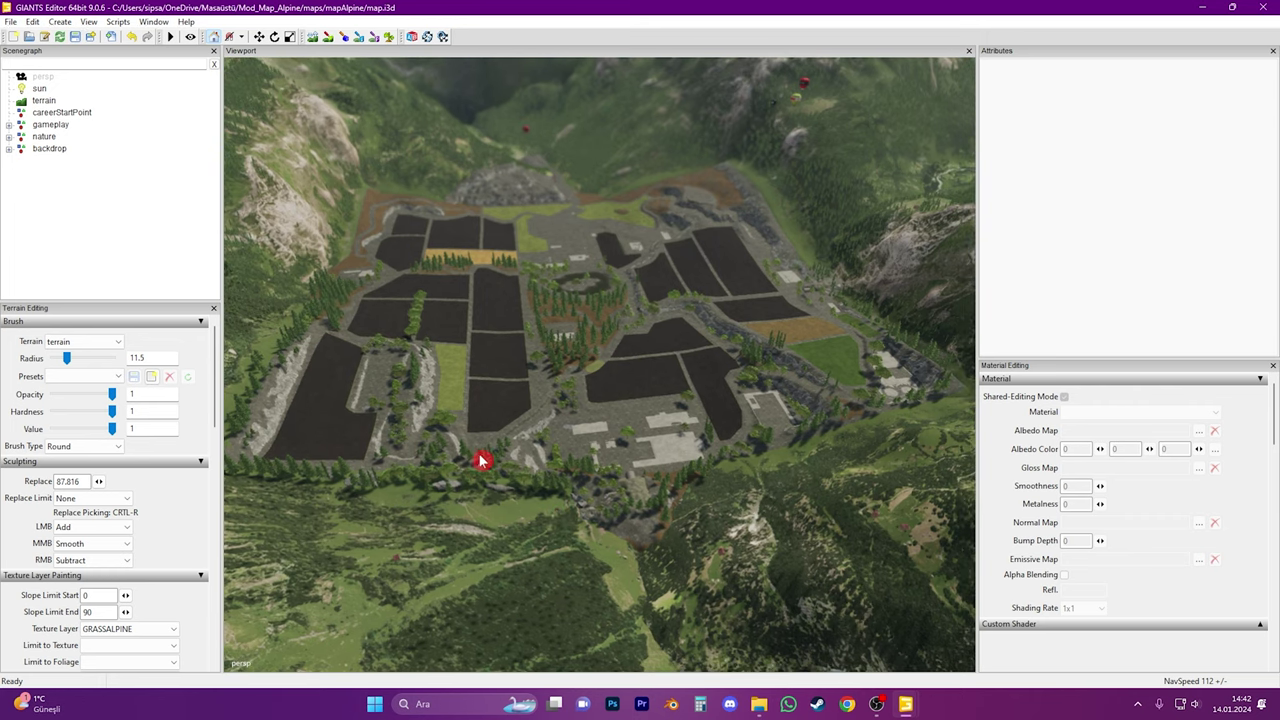
pyautogui.keyDown('alt'); pyautogui.moveTo(477, 552); pyautogui.dragTo(394, 534); pyautogui.keyUp('alt')
pyautogui.scroll(6, 811, 334)
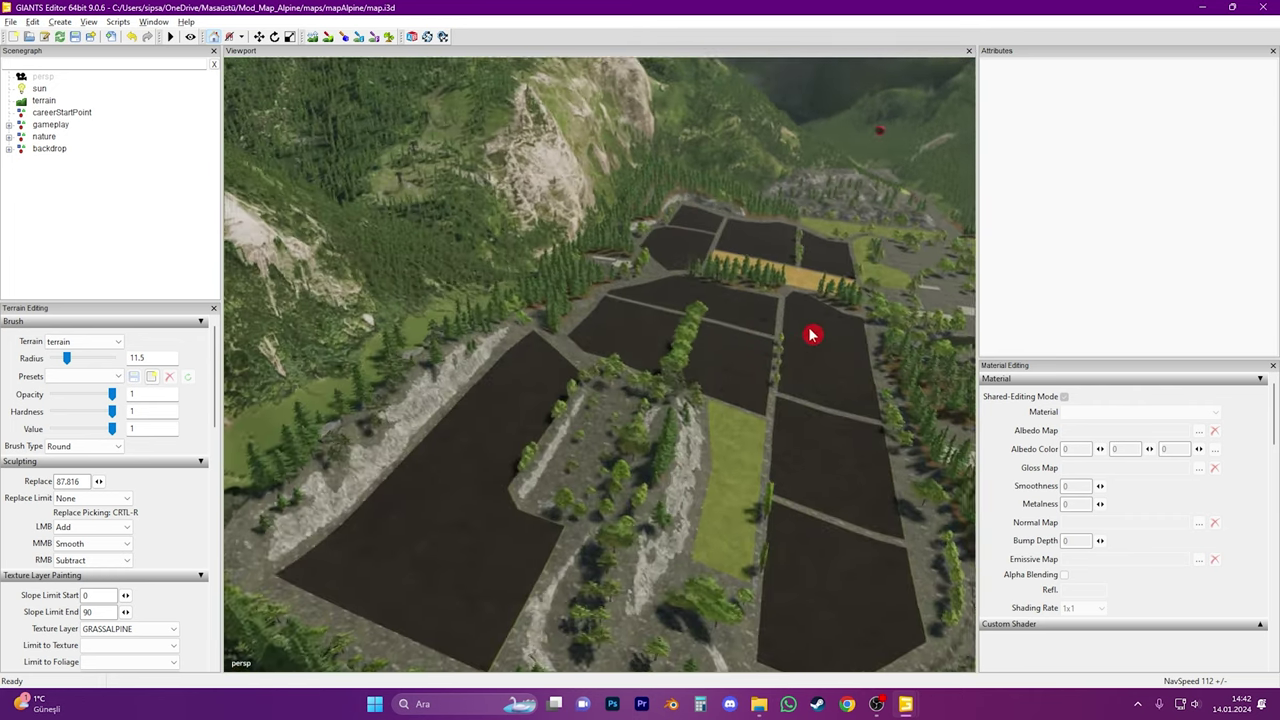
pyautogui.keyDown('alt'); pyautogui.moveTo(811, 334); pyautogui.dragTo(546, 586); pyautogui.keyUp('alt')
pyautogui.scroll(5, 662, 483)
pyautogui.scroll(-10, 660, 483)
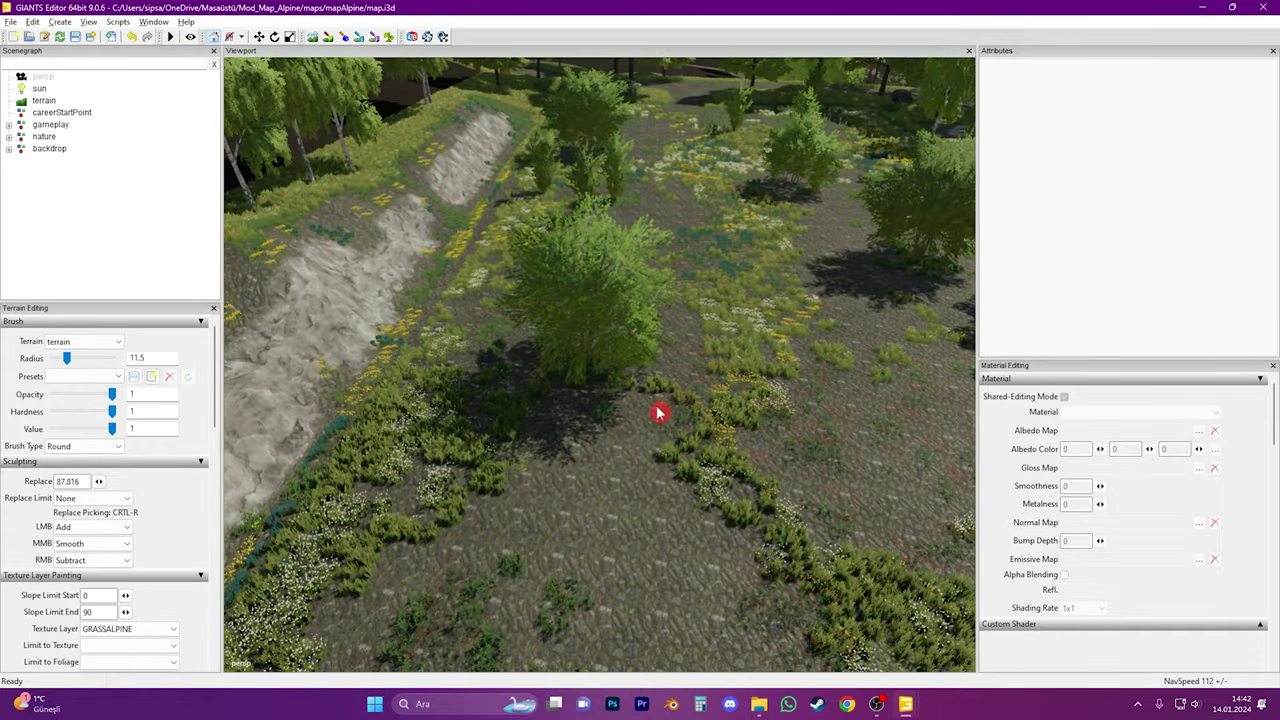
pyautogui.keyDown('alt'); pyautogui.moveTo(658, 412); pyautogui.dragTo(480, 454); pyautogui.keyUp('alt')
pyautogui.keyDown('alt'); pyautogui.moveTo(728, 512); pyautogui.dragTo(440, 510); pyautogui.keyUp('alt')
pyautogui.keyDown('alt'); pyautogui.moveTo(751, 457); pyautogui.dragTo(487, 515); pyautogui.keyUp('alt')
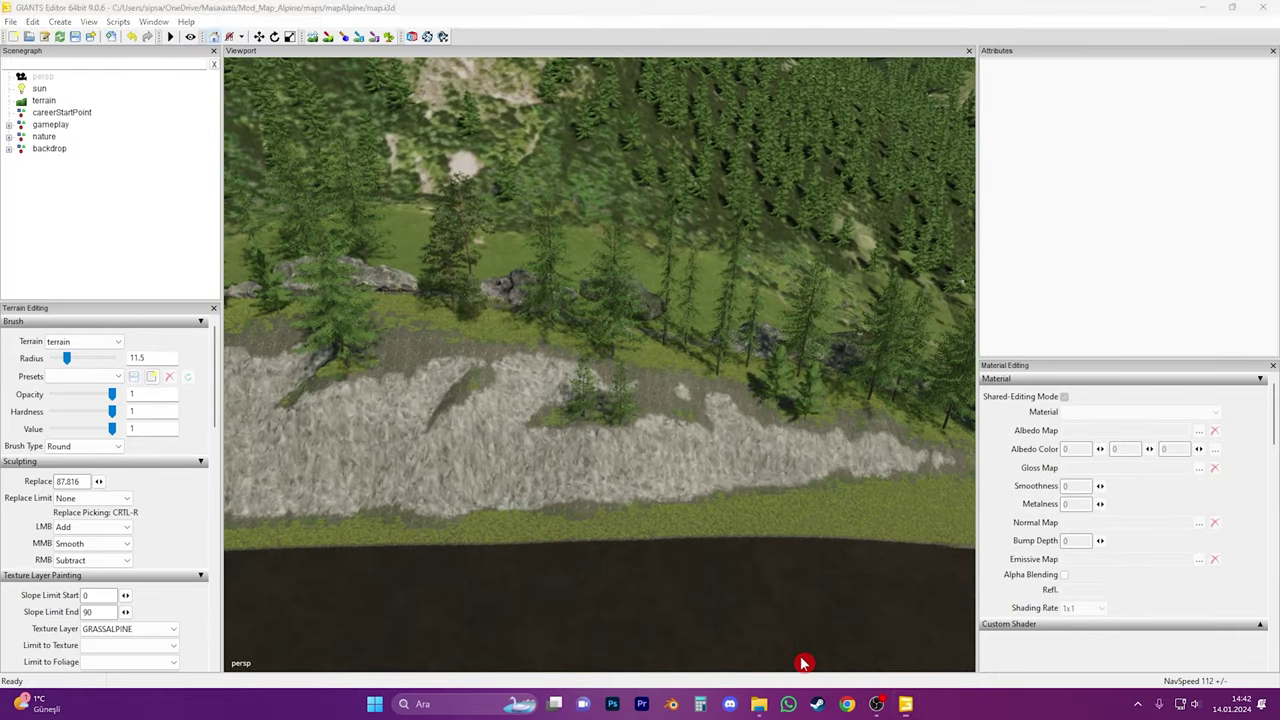
# Switch to the neuMinibrunn map and examine the ground texture around the fields and rock banks for comparison
pyautogui.moveTo(910, 708)
pyautogui.click(987, 631)
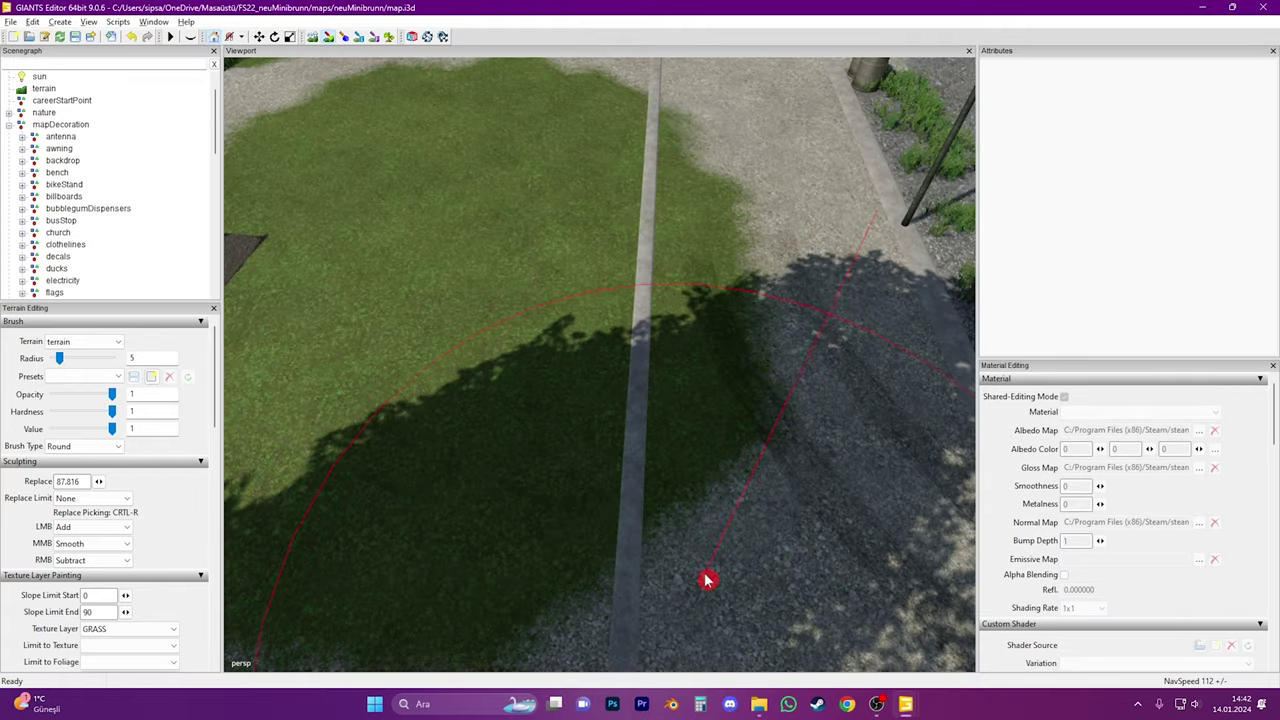
pyautogui.scroll(-6, 706, 580)
pyautogui.moveTo(612, 462); pyautogui.dragTo(785, 460, button='middle')
pyautogui.moveTo(616, 472); pyautogui.dragTo(670, 480, button='middle')
# Return to the mapAlpine map, choose GRASSALPINE as the texture layer limited to GRAVEL, and set the brush radius to 500
pyautogui.moveTo(905, 704)
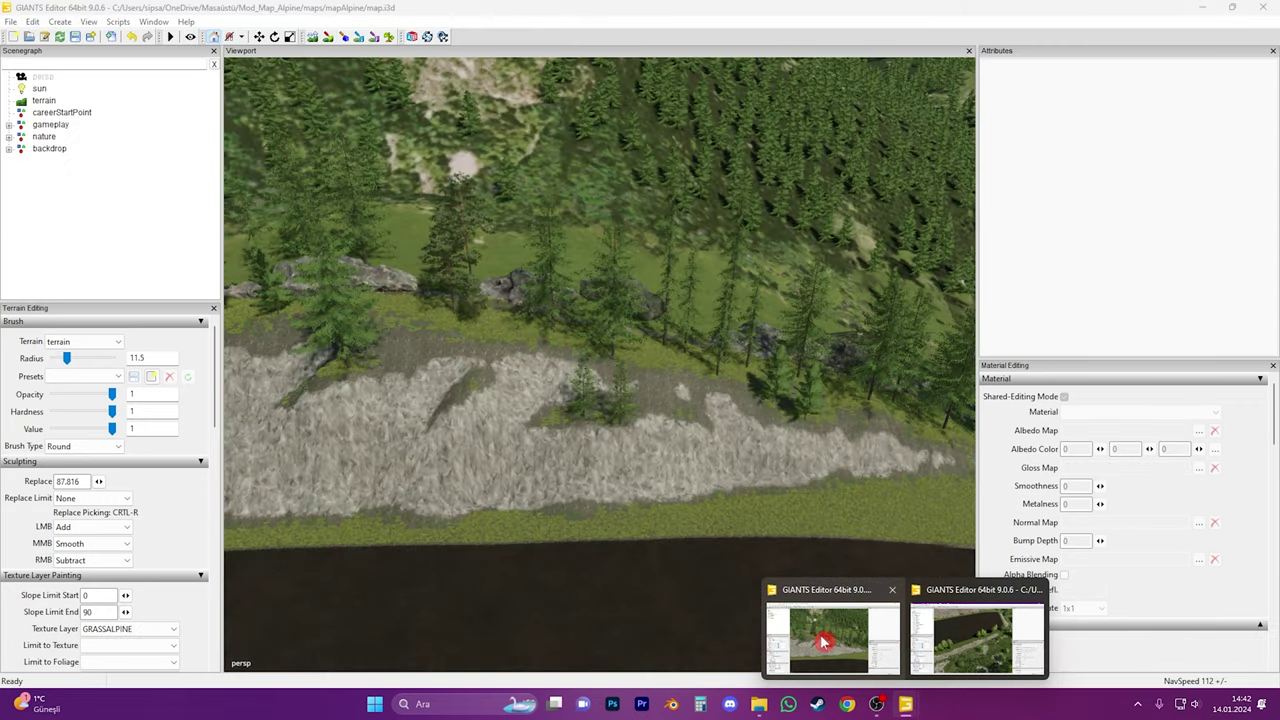
pyautogui.click(822, 642)
pyautogui.moveTo(600, 537); pyautogui.dragTo(510, 567, button='middle')
pyautogui.scroll(-3, 509, 567)
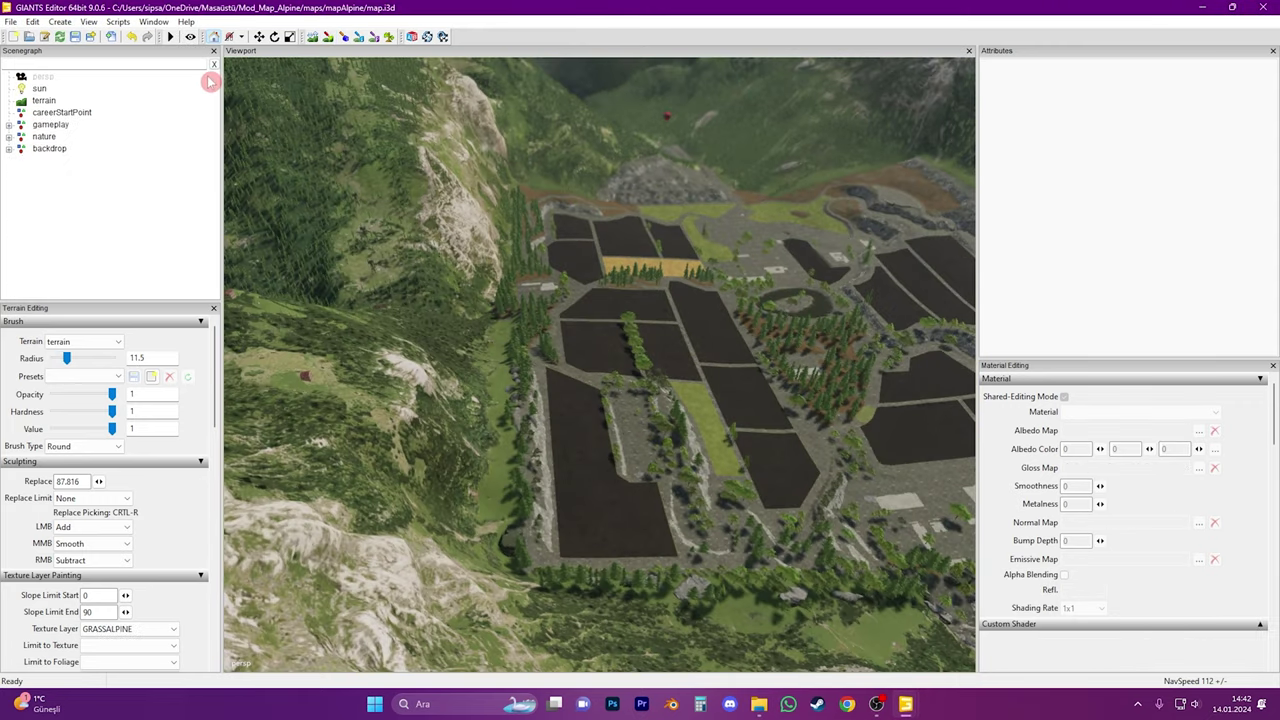
pyautogui.click(141, 631)
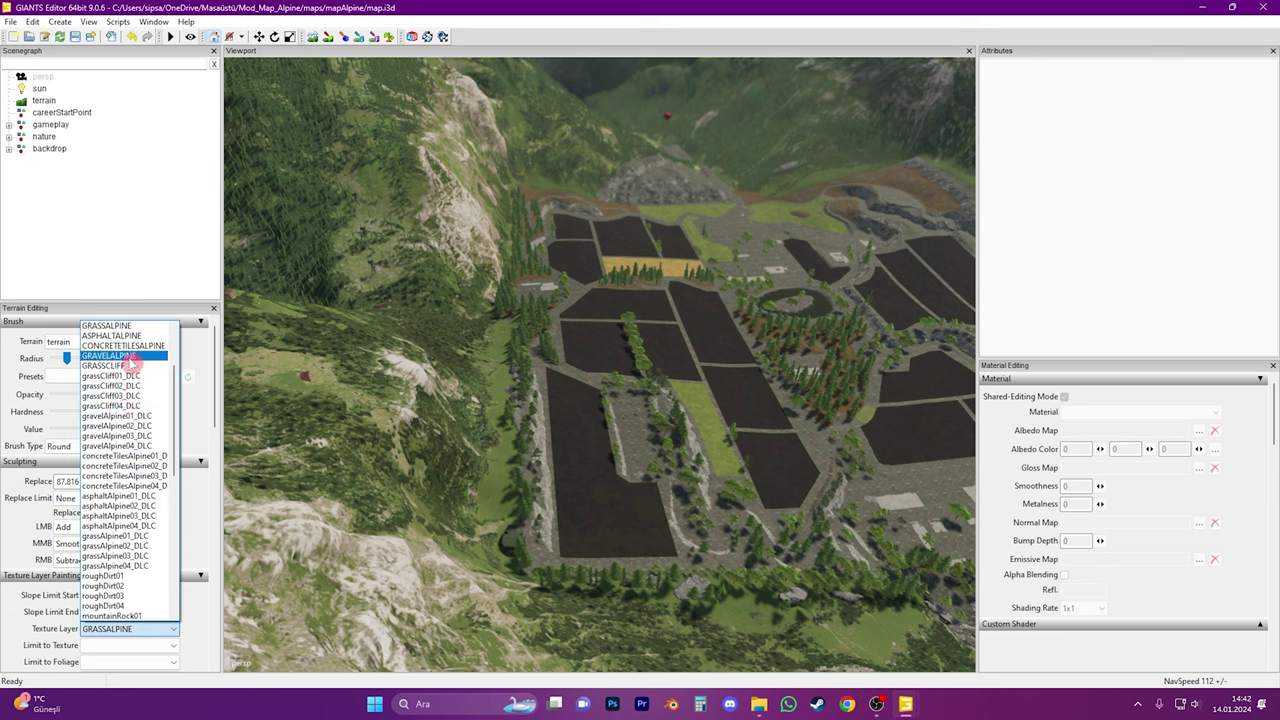
pyautogui.scroll(3, 127, 461)
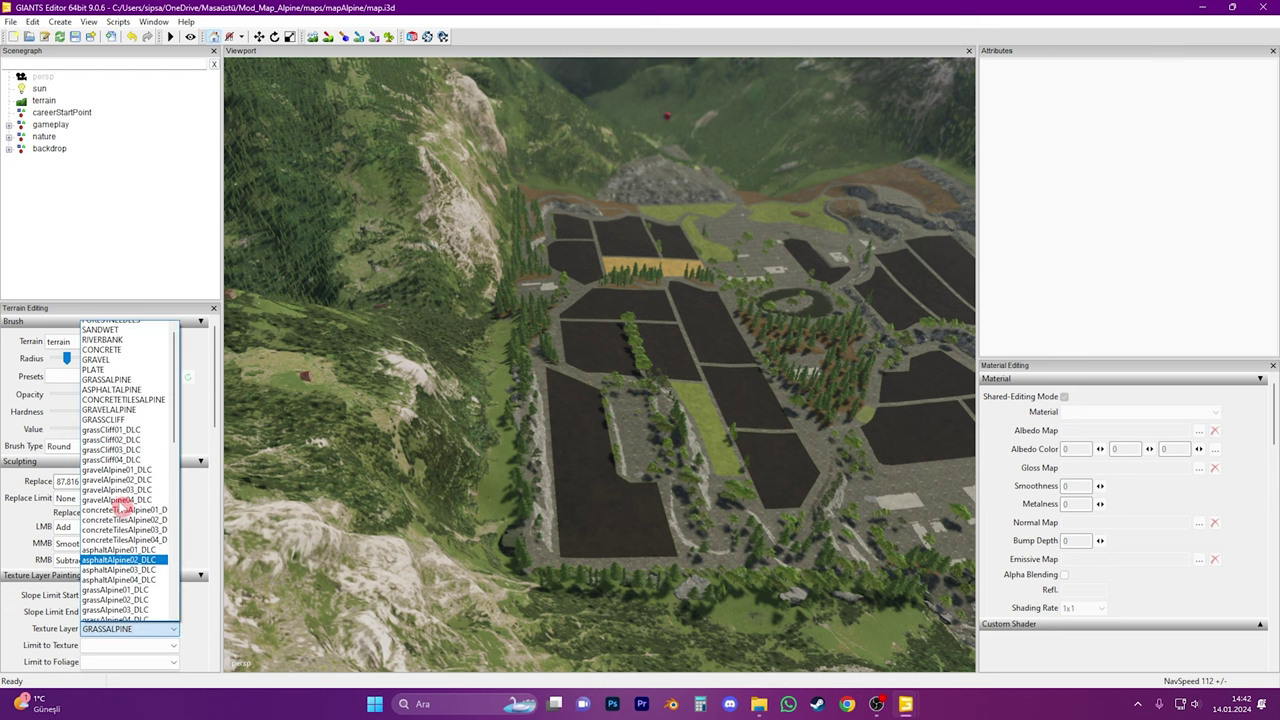
pyautogui.click(131, 426)
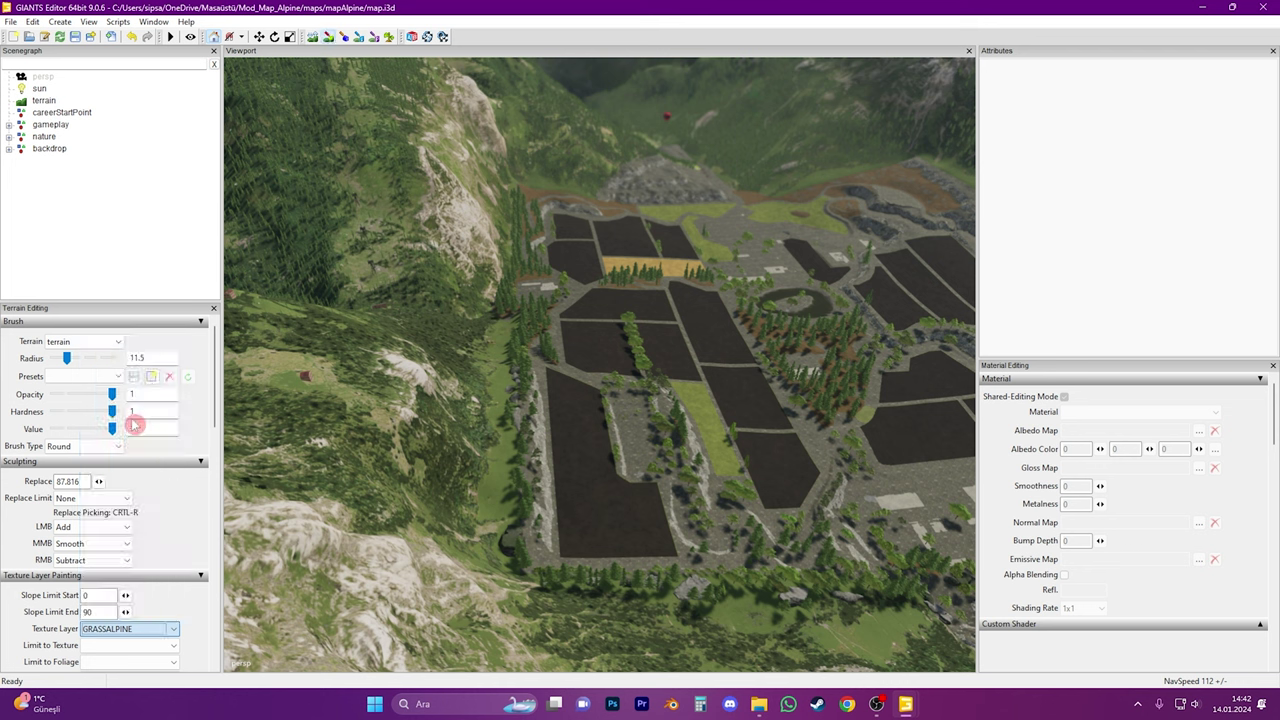
pyautogui.click(134, 647)
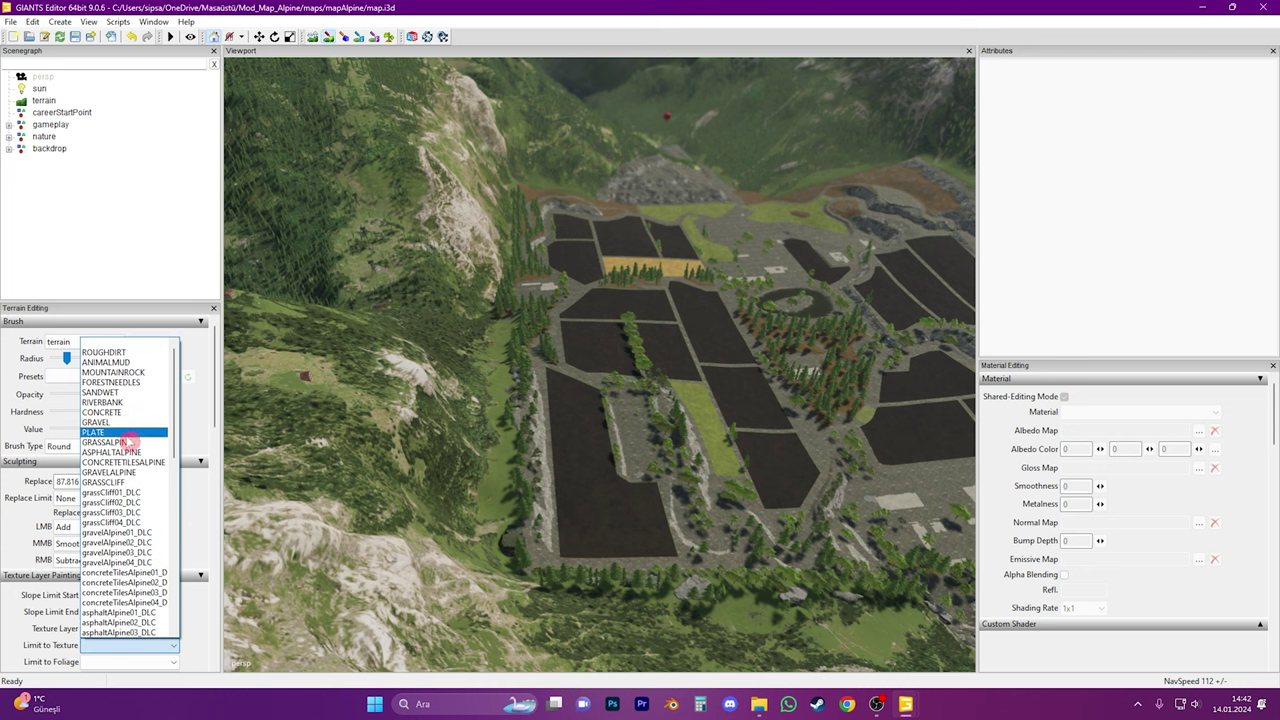
pyautogui.click(130, 423)
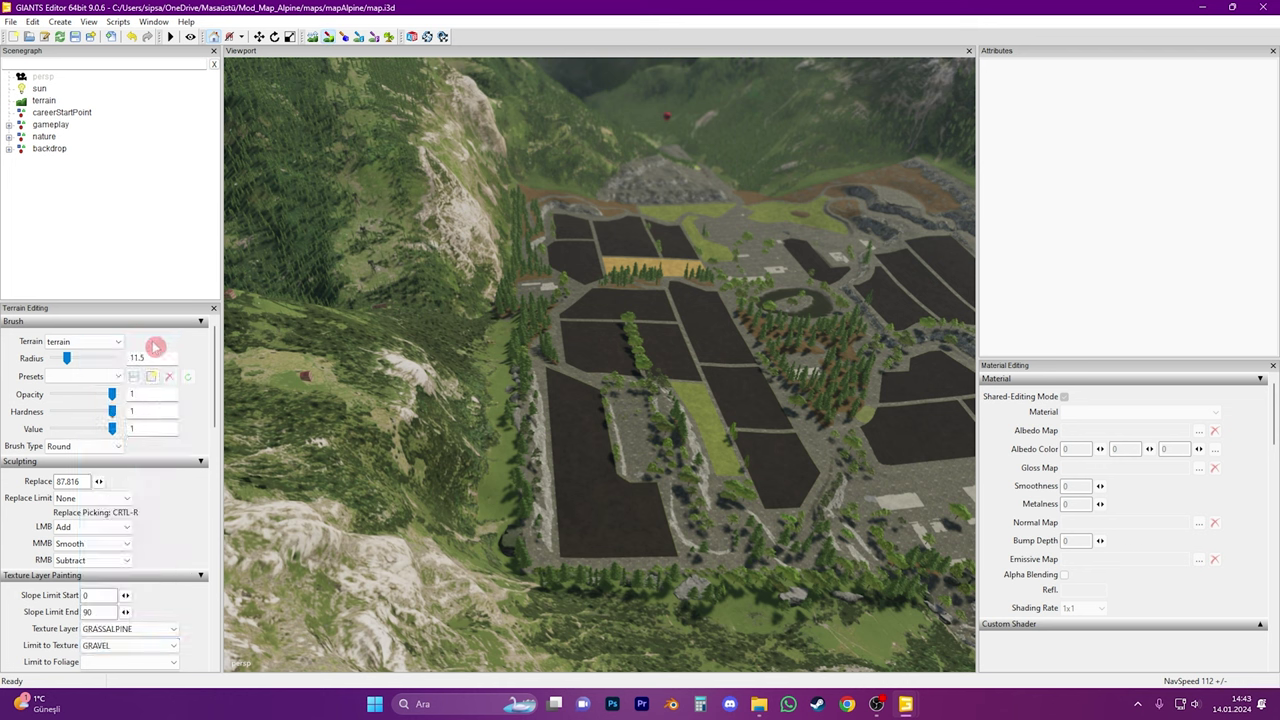
pyautogui.write('500')
pyautogui.press('Return')
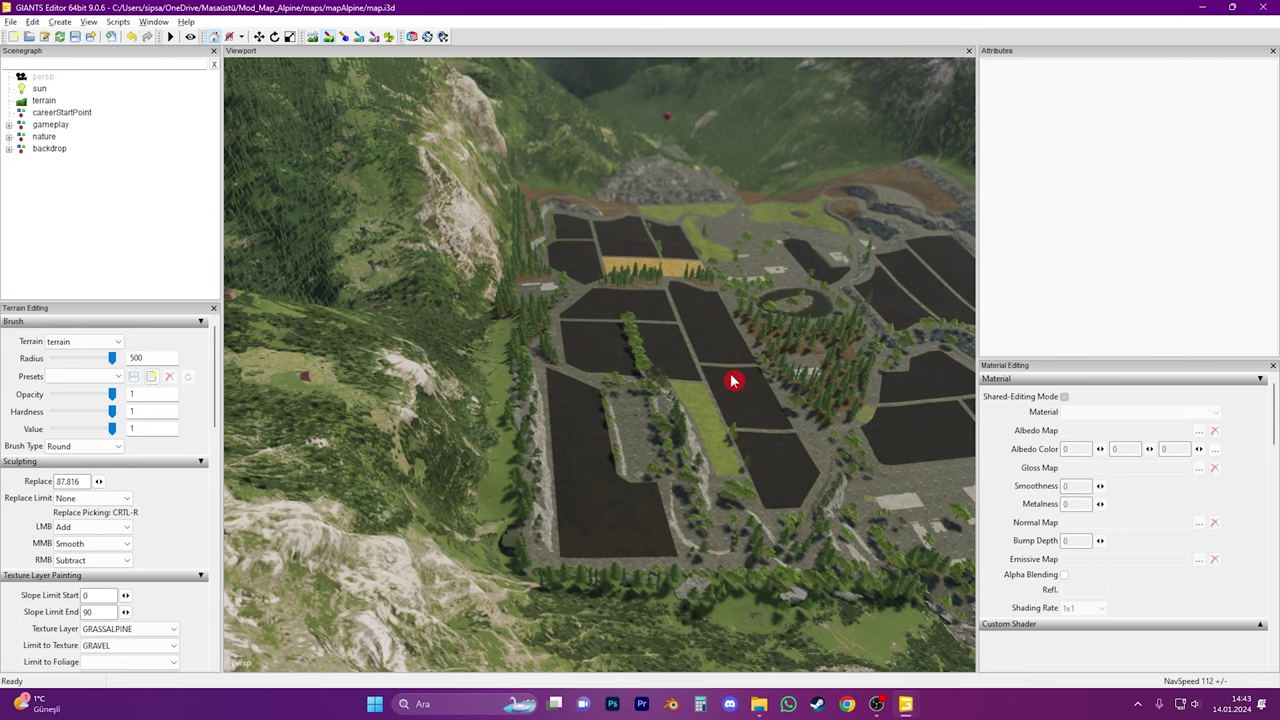
# Change the texture limit to GRASSCLIFF and paint GRASSALPINE across the whole valley floor
pyautogui.scroll(-5, 731, 381)
pyautogui.click(145, 630)
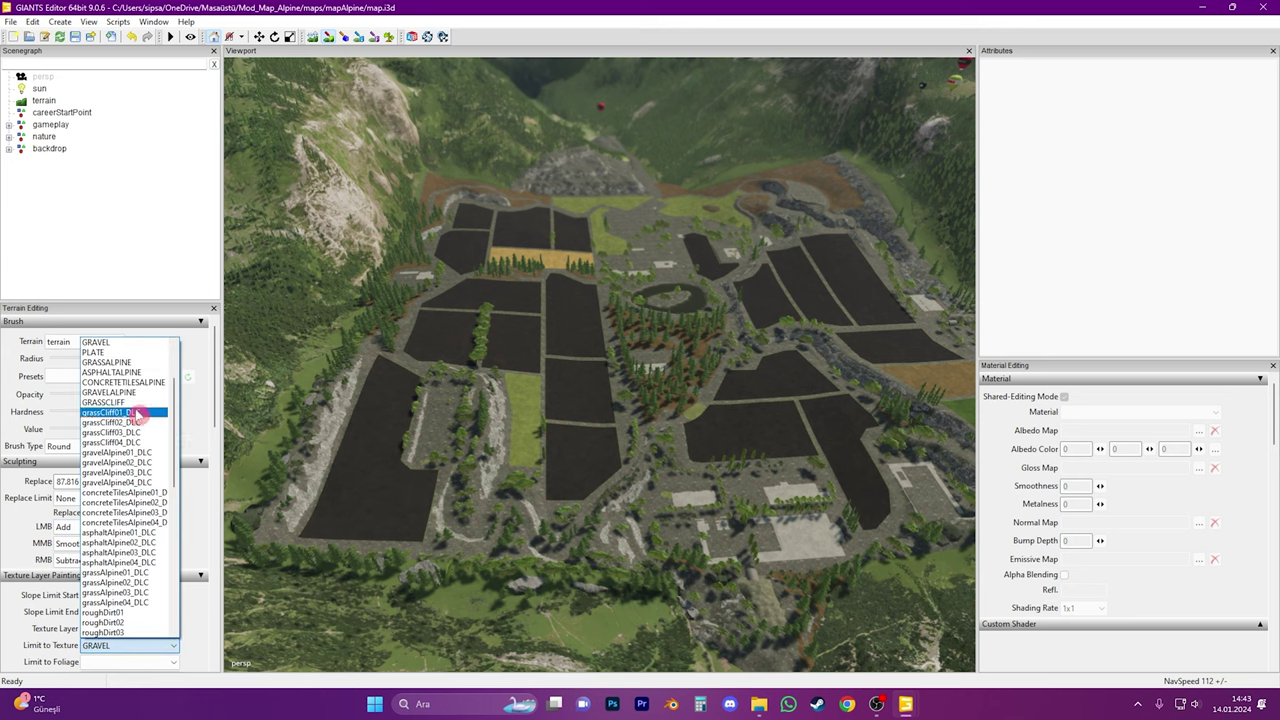
pyautogui.click(143, 362)
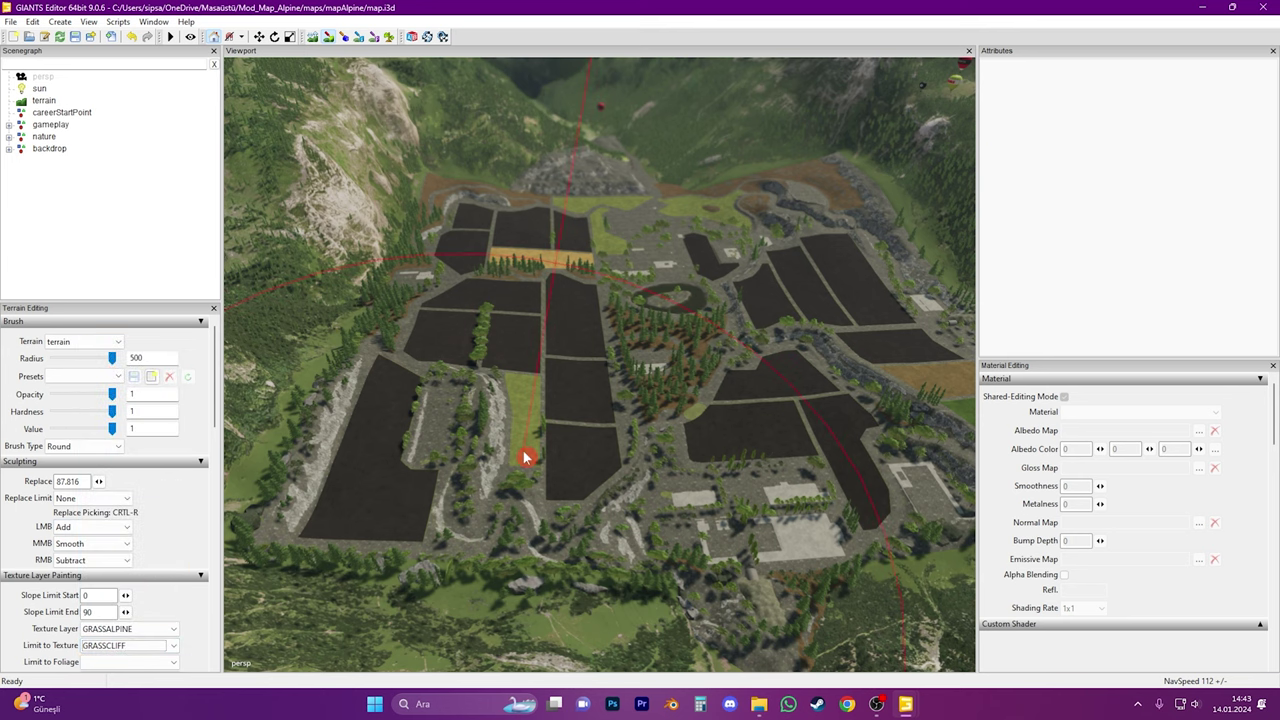
pyautogui.moveTo(523, 455)
pyautogui.mouseDown()
pyautogui.moveTo(514, 371)
pyautogui.moveTo(560, 256)
pyautogui.moveTo(553, 206)
pyautogui.mouseUp()
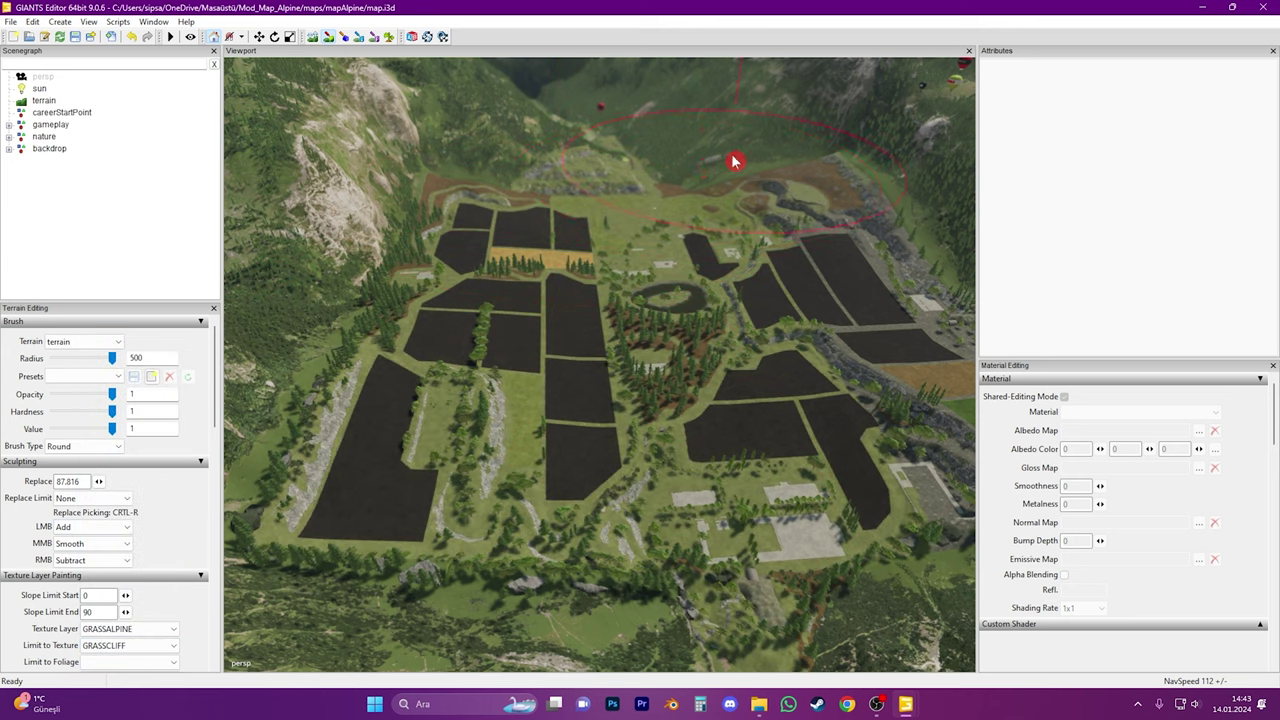
pyautogui.keyDown('alt'); pyautogui.moveTo(775, 380); pyautogui.dragTo(783, 369); pyautogui.keyUp('alt')
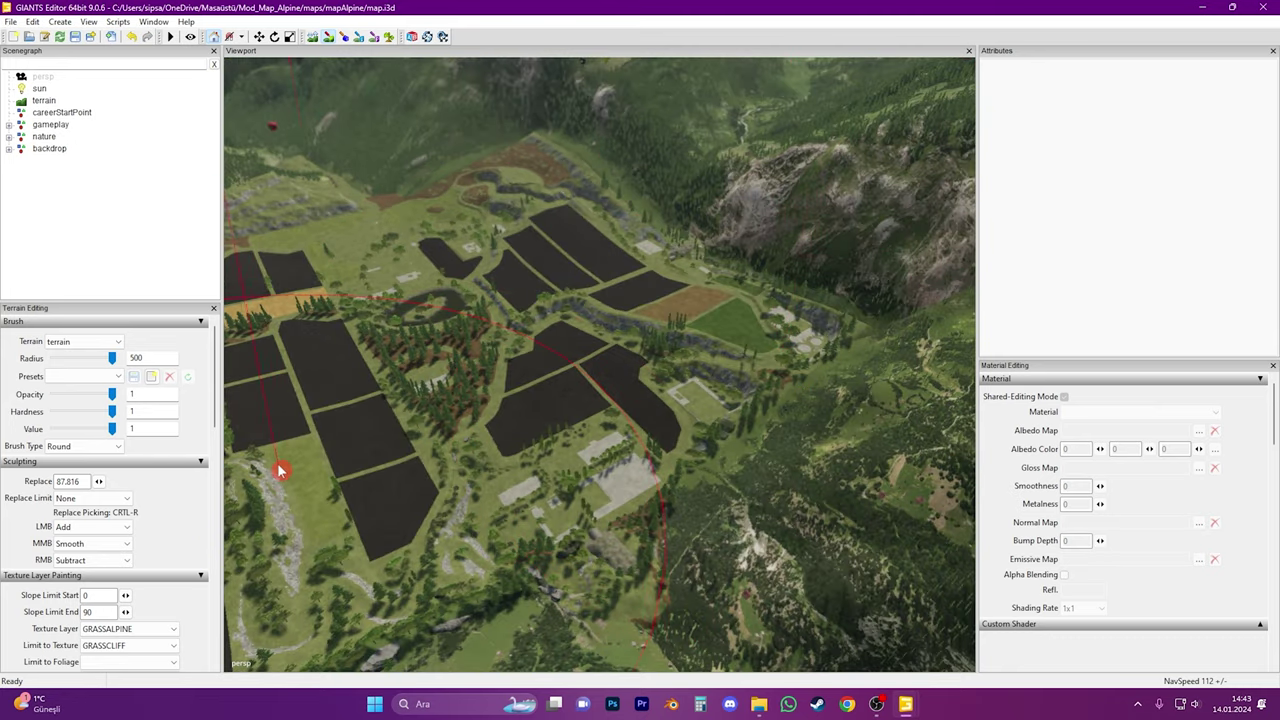
# Examine the newly painted GRASSALPINE ground along the rock faces, meadow edges and strips between the fields
pyautogui.keyDown('alt'); pyautogui.moveTo(652, 560); pyautogui.dragTo(568, 563); pyautogui.keyUp('alt')
pyautogui.keyDown('alt'); pyautogui.moveTo(568, 563); pyautogui.dragTo(794, 409, button='right'); pyautogui.keyUp('alt')
pyautogui.keyDown('alt'); pyautogui.moveTo(794, 409); pyautogui.dragTo(593, 521); pyautogui.keyUp('alt')
pyautogui.scroll(-10, 590, 520)
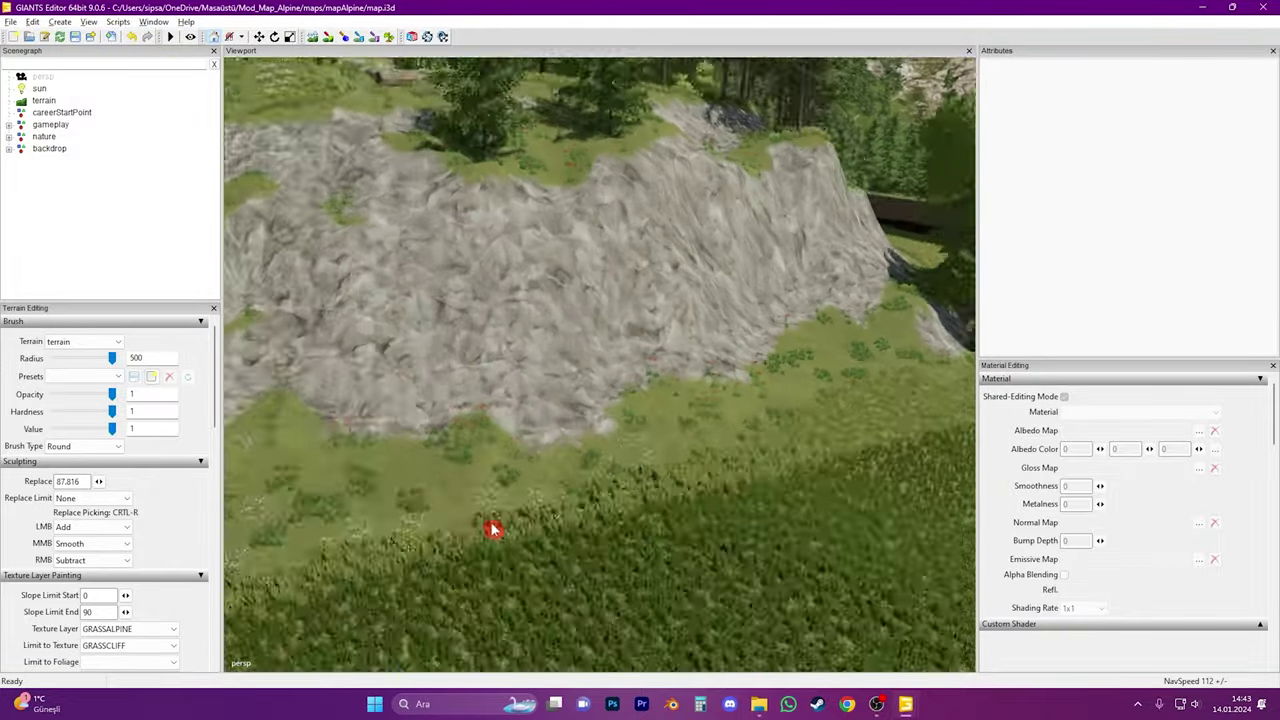
pyautogui.keyDown('alt'); pyautogui.moveTo(492, 529); pyautogui.dragTo(635, 590); pyautogui.keyUp('alt')
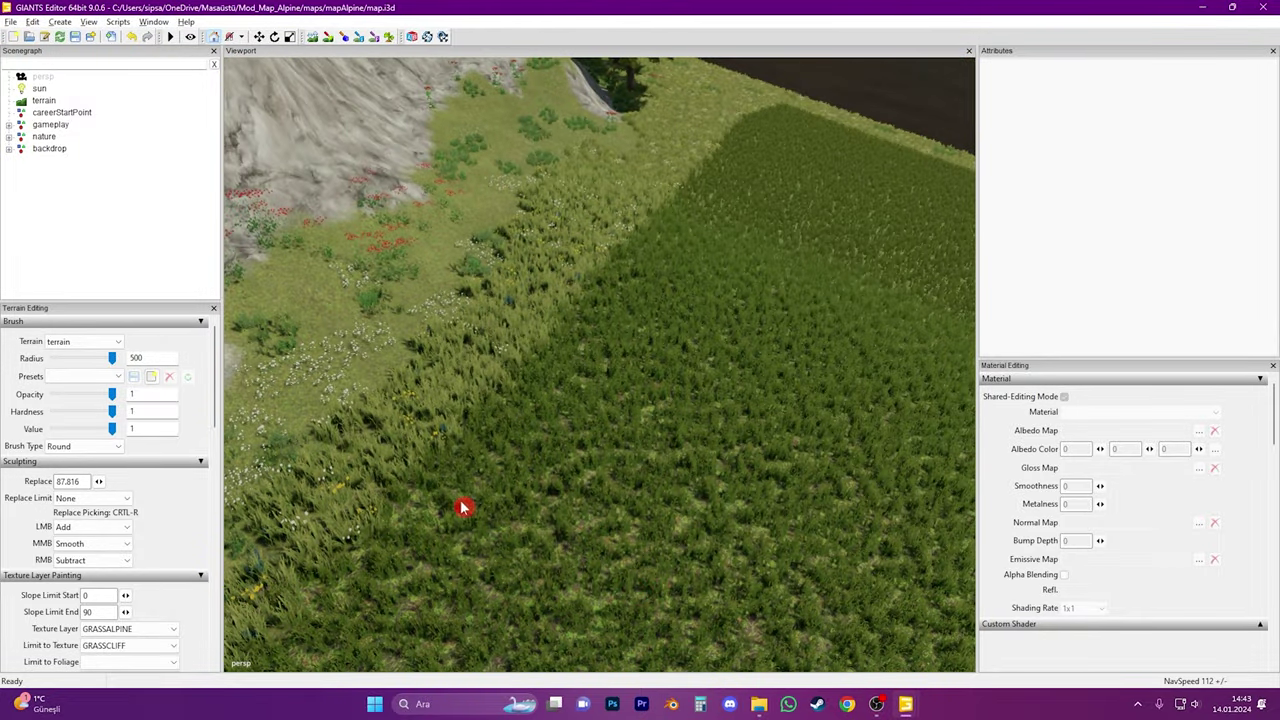
pyautogui.keyDown('alt'); pyautogui.moveTo(463, 506); pyautogui.dragTo(549, 503); pyautogui.keyUp('alt')
pyautogui.scroll(5, 466, 505)
pyautogui.keyDown('alt'); pyautogui.moveTo(466, 505); pyautogui.dragTo(532, 545); pyautogui.keyUp('alt')
pyautogui.scroll(5, 460, 489)
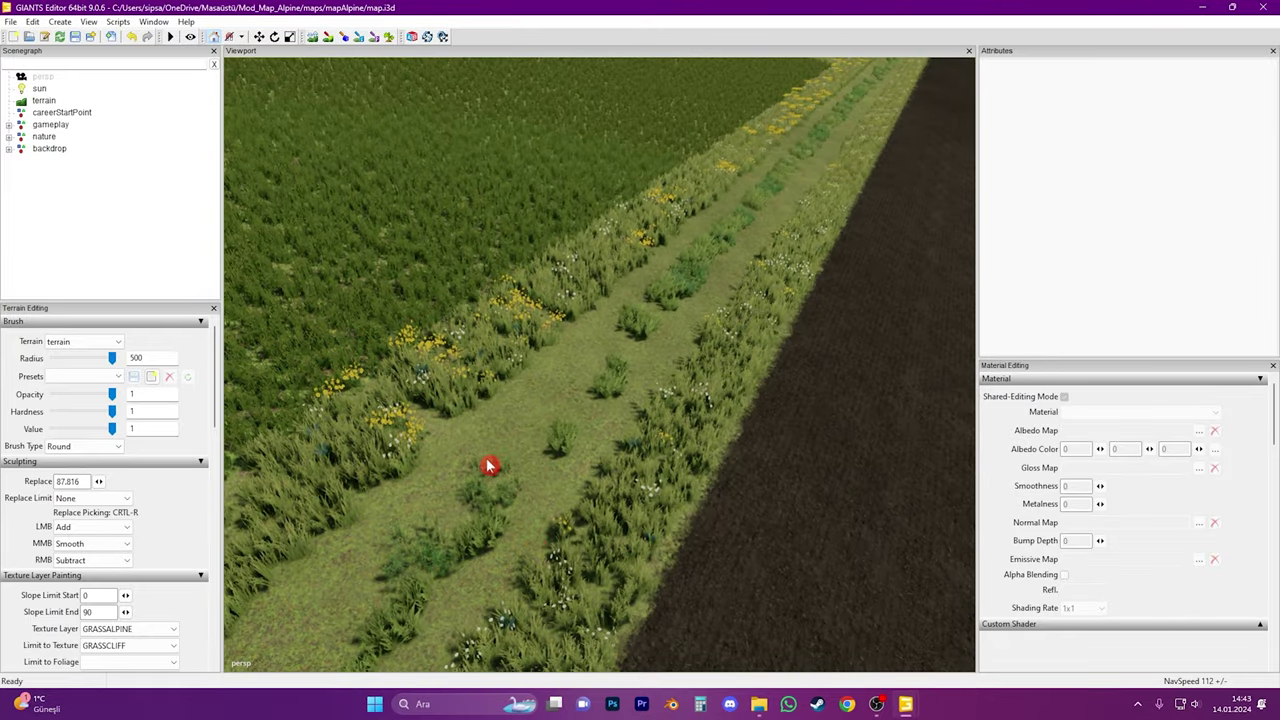
pyautogui.scroll(-5, 691, 366)
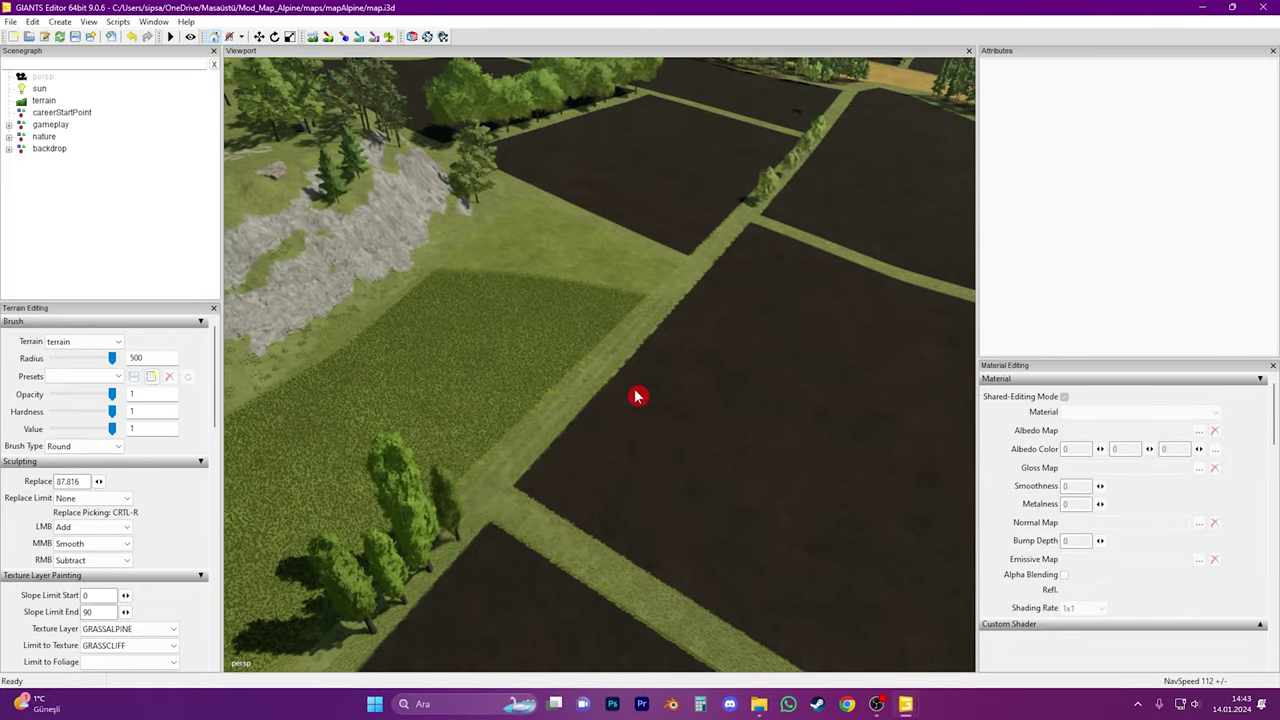
pyautogui.scroll(10, 557, 354)
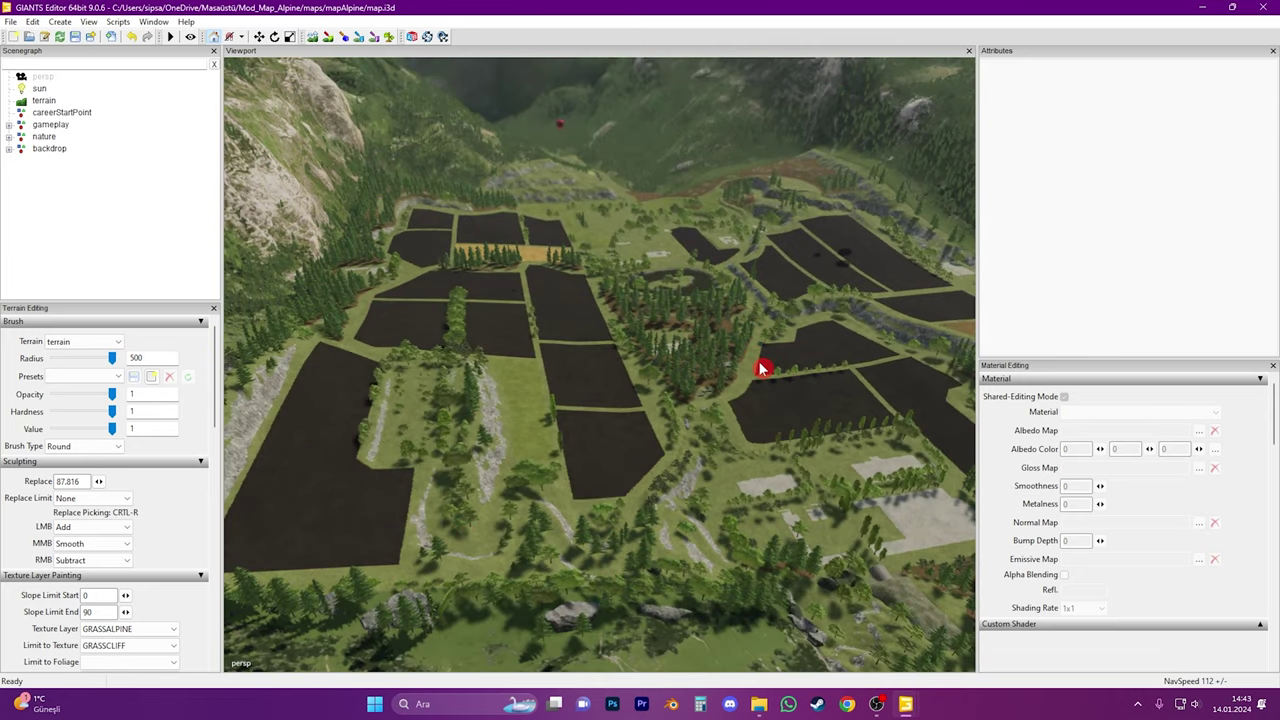
# Move careerStartPoint onto the grass strip between the meadow and the ploughed field, and close the mapAlpine map with its changes saved
pyautogui.click(91, 113)
pyautogui.keyDown('alt'); pyautogui.moveTo(609, 471); pyautogui.dragTo(820, 337); pyautogui.keyUp('alt')
pyautogui.scroll(-6, 585, 553)
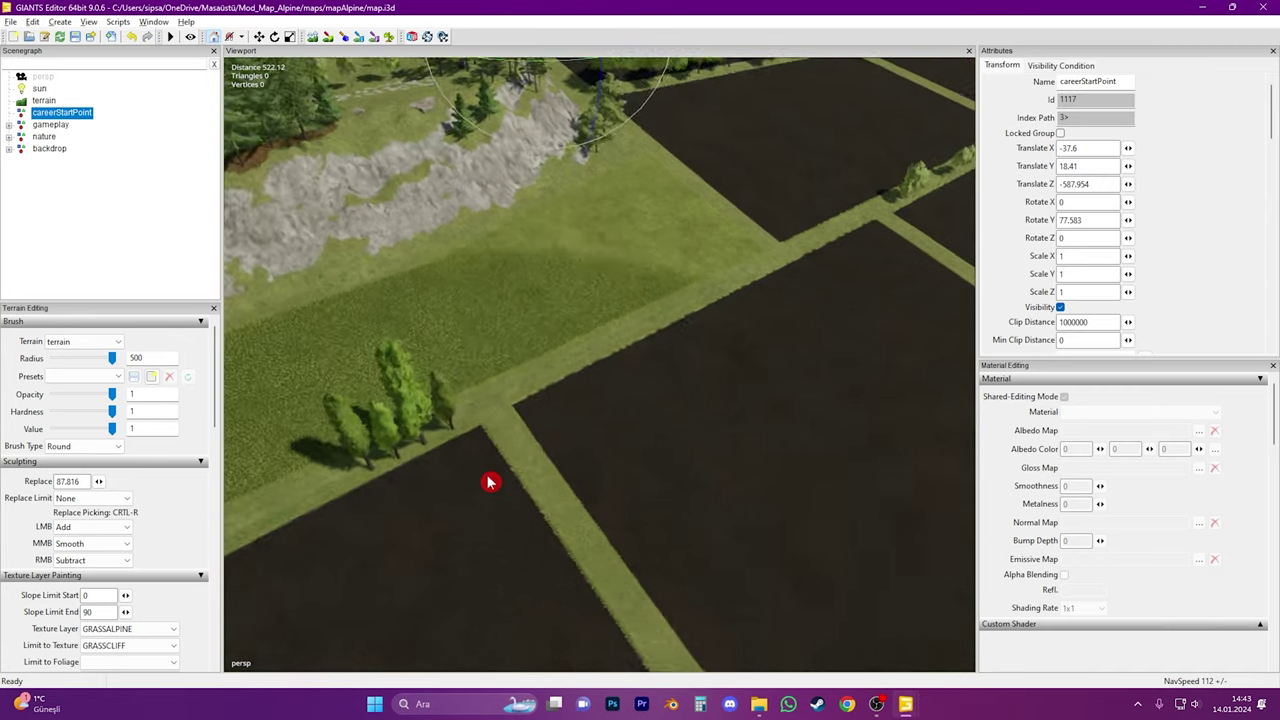
pyautogui.scroll(-1, 543, 425)
pyautogui.hotkey('ctrl', 'b')
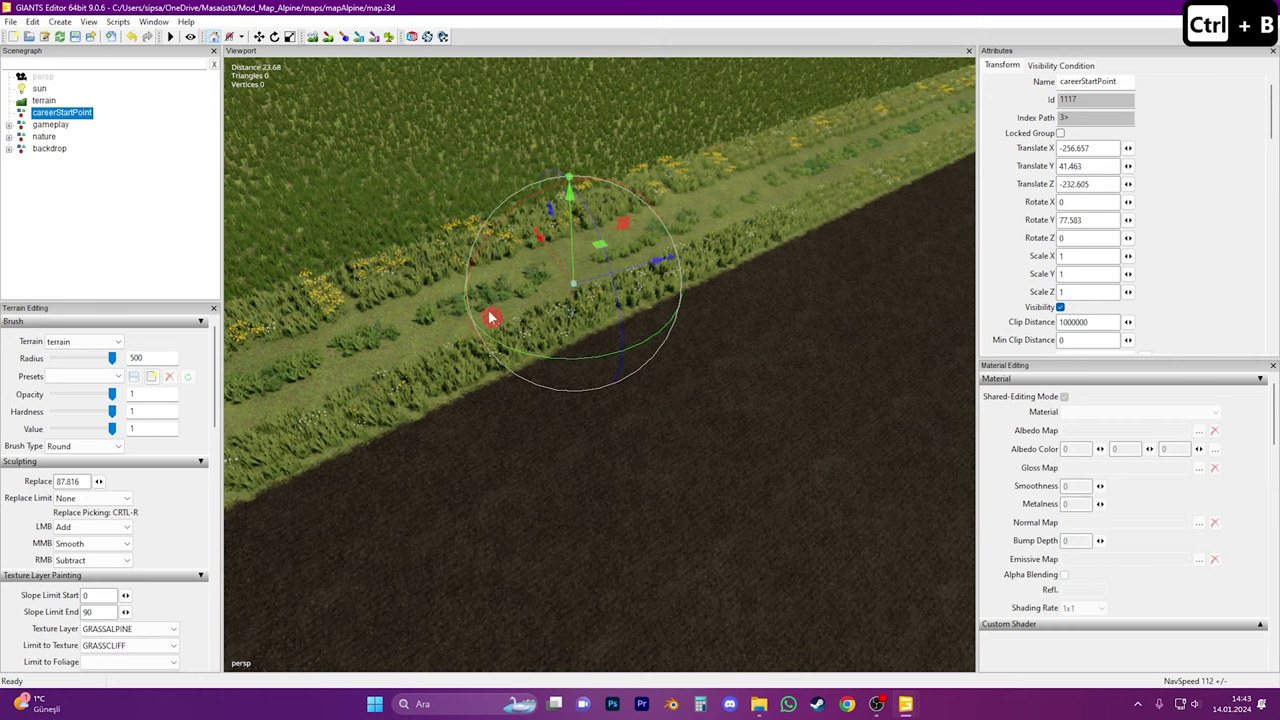
pyautogui.click(1262, 8)
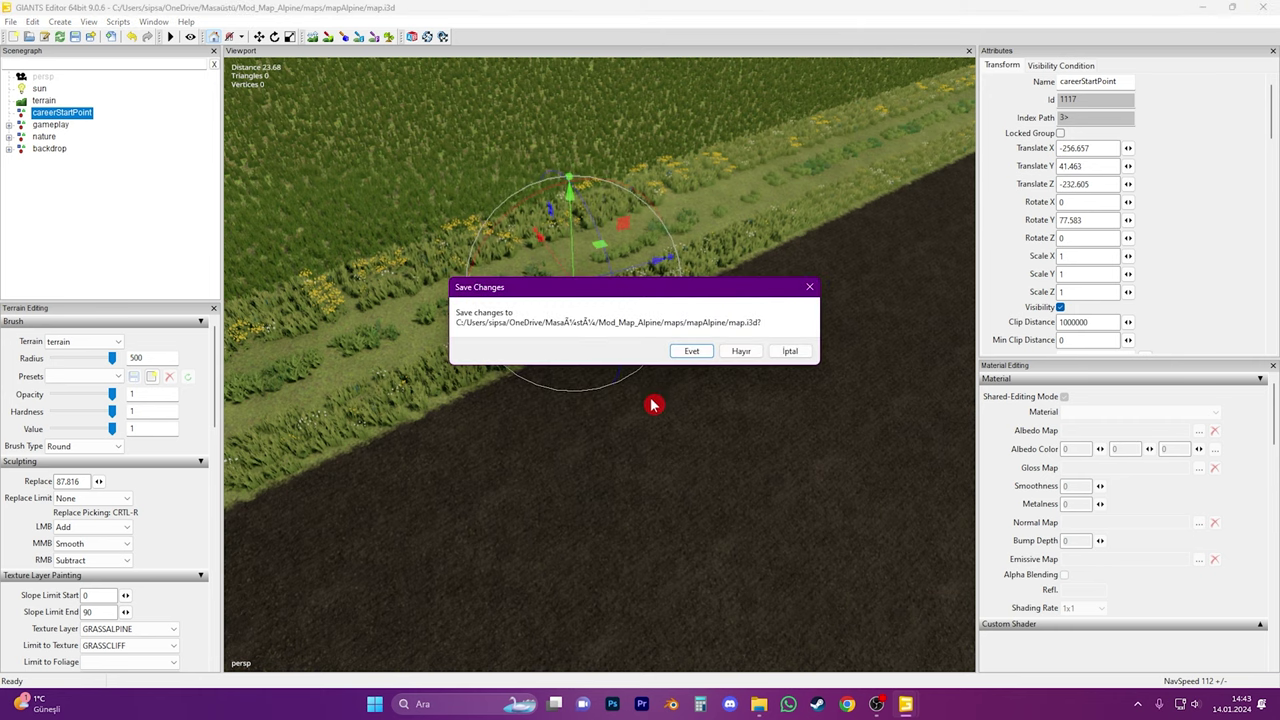
pyautogui.click(690, 350)
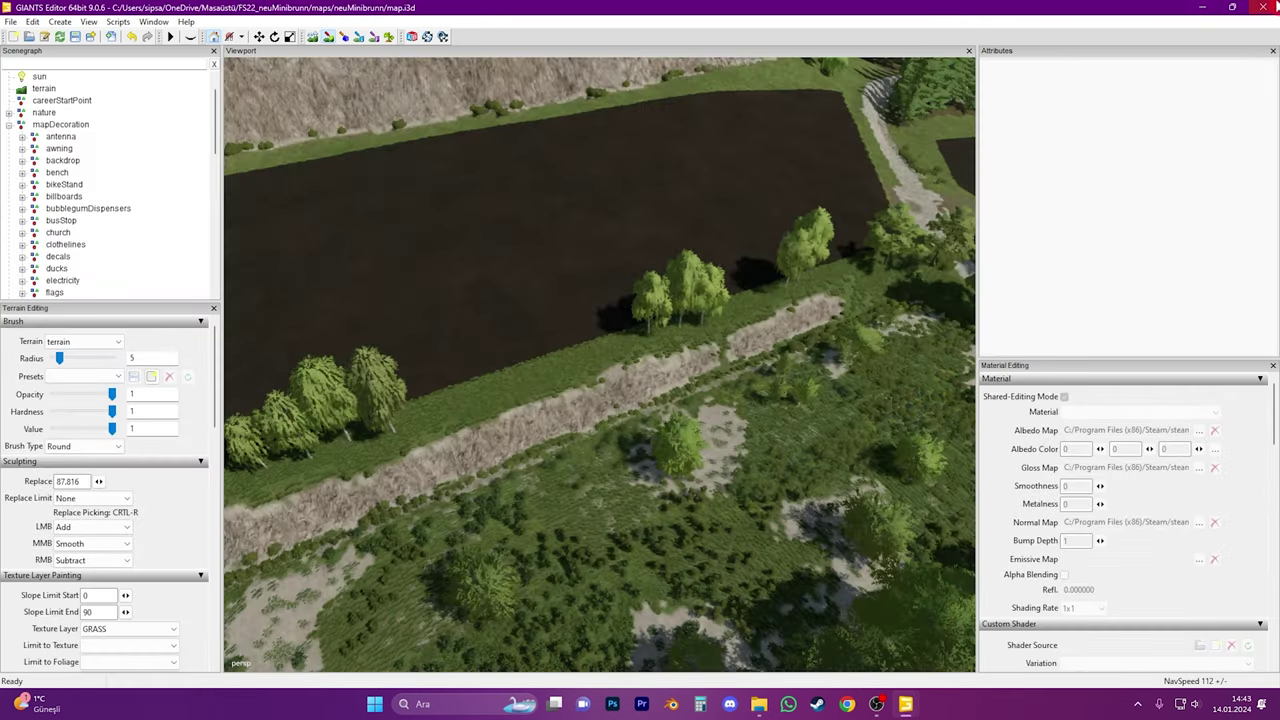
# Close the neuMinibrunn map in the editor along with the open data and mapAlpine folder windows
pyautogui.click(1262, 8)
pyautogui.click(690, 352)
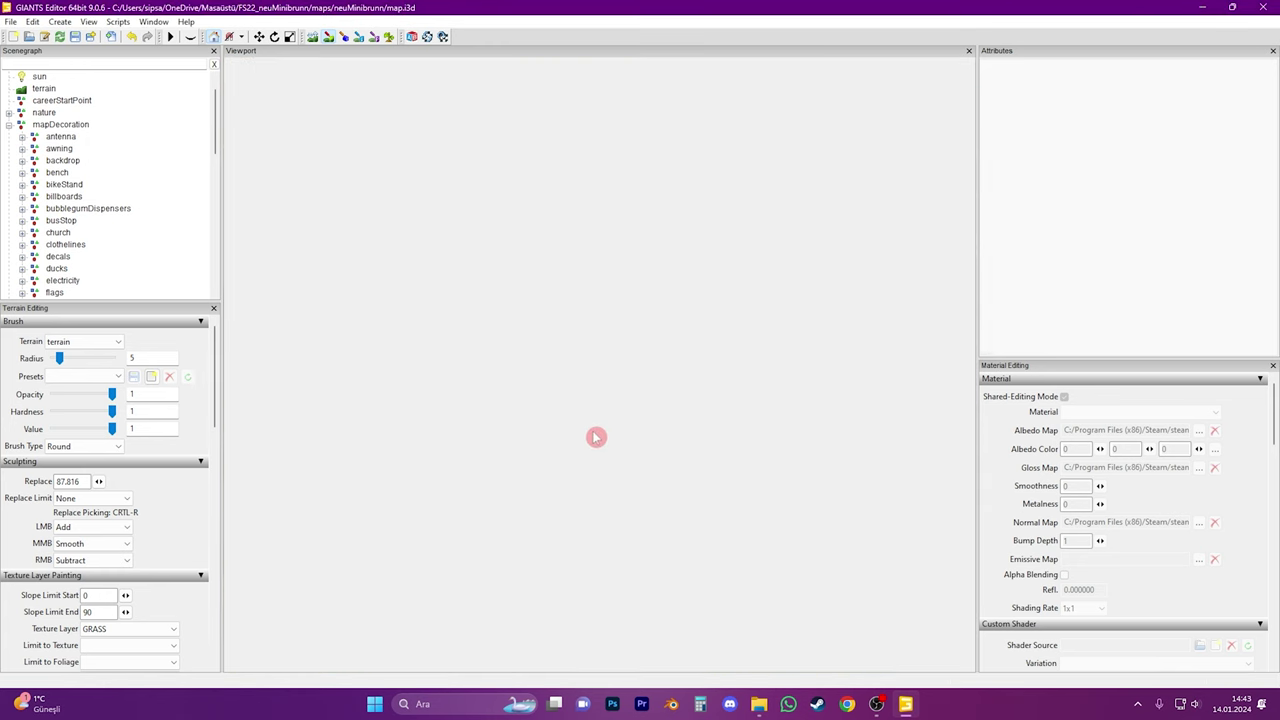
pyautogui.click(1263, 9)
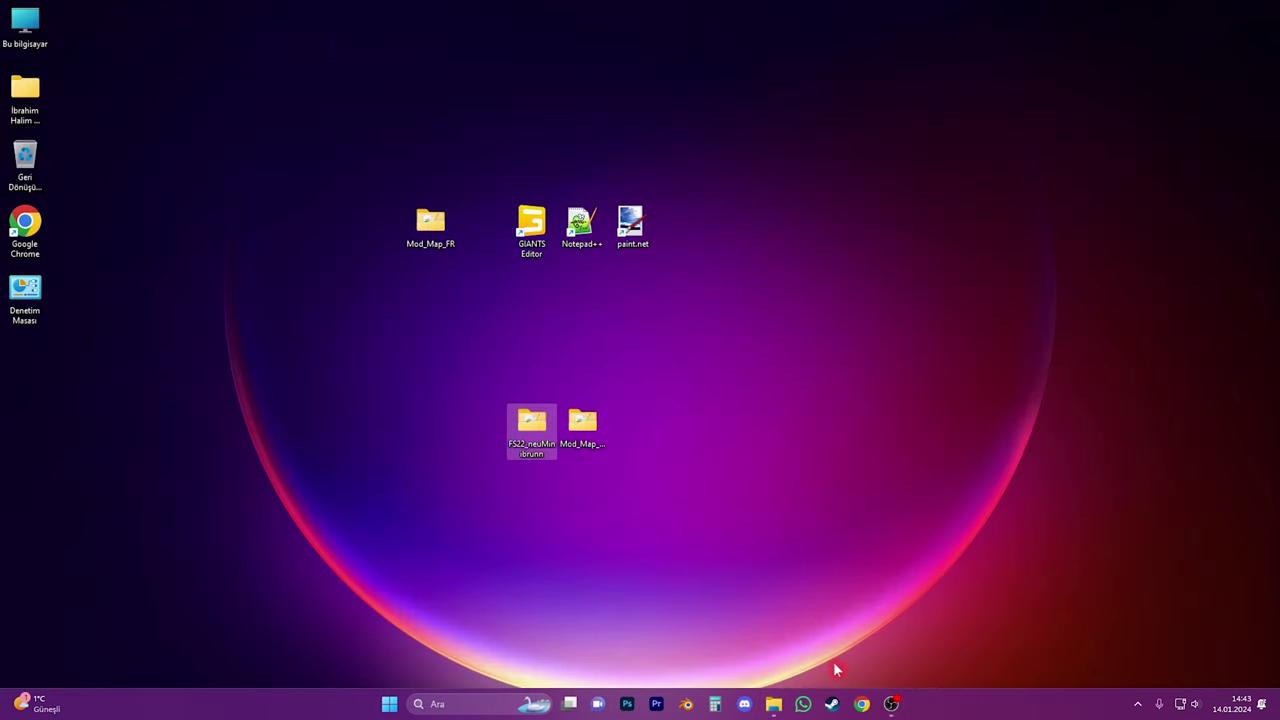
pyautogui.click(772, 706)
pyautogui.click(680, 592)
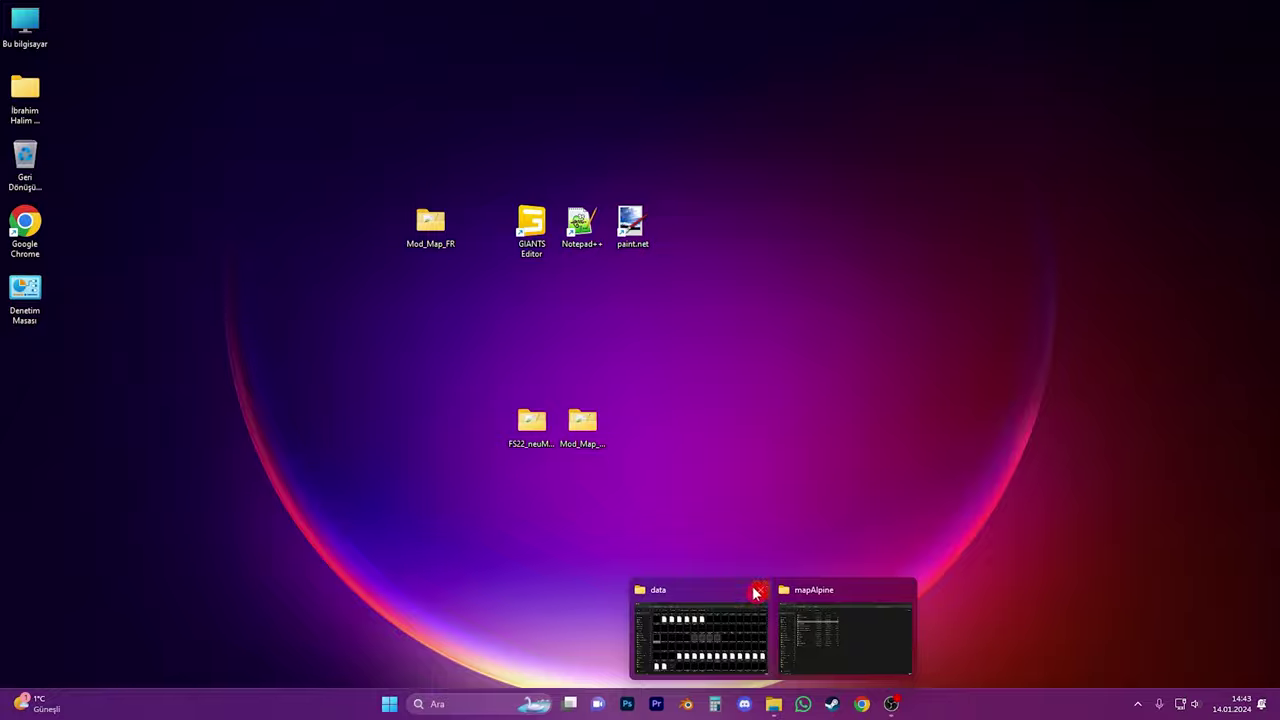
pyautogui.click(756, 590)
pyautogui.click(826, 590)
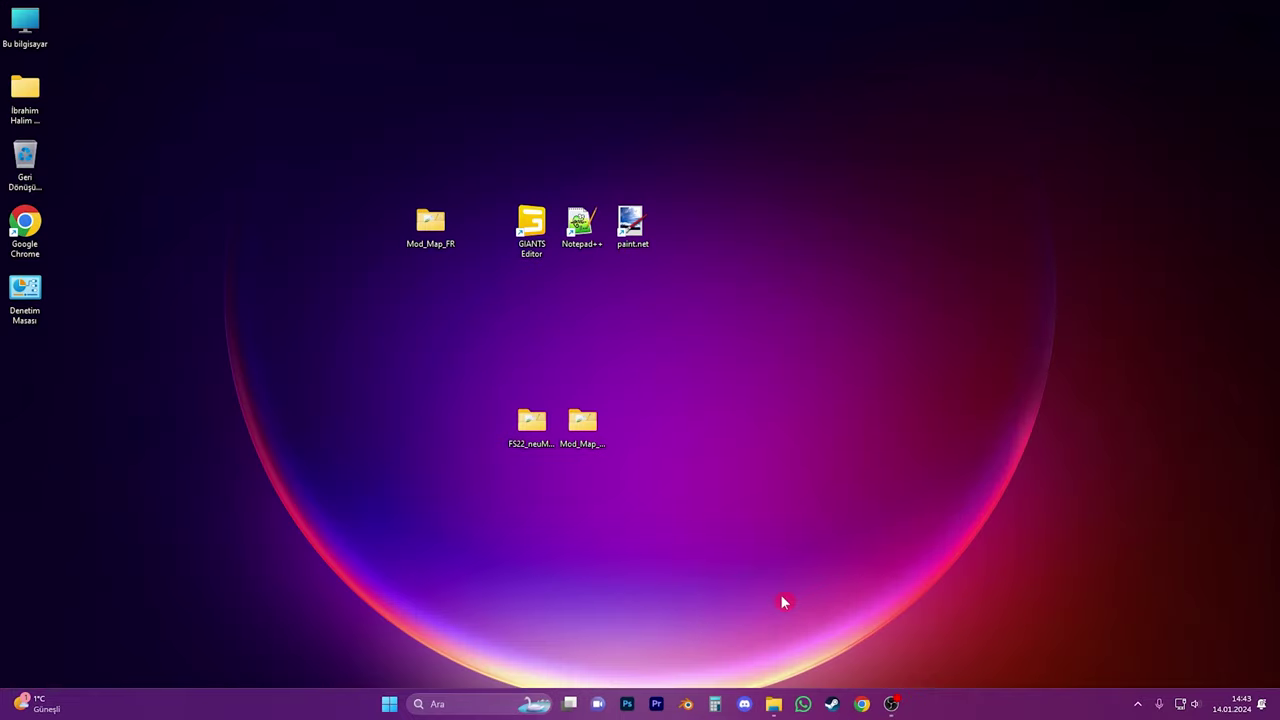
# Pack everything inside the Mod_Map_Alpine folder into a ZIP archive named Mod_Map_Alpine
pyautogui.doubleClick(597, 438)
pyautogui.hotkey('ctrl', 'a')
pyautogui.rightClick(558, 368)
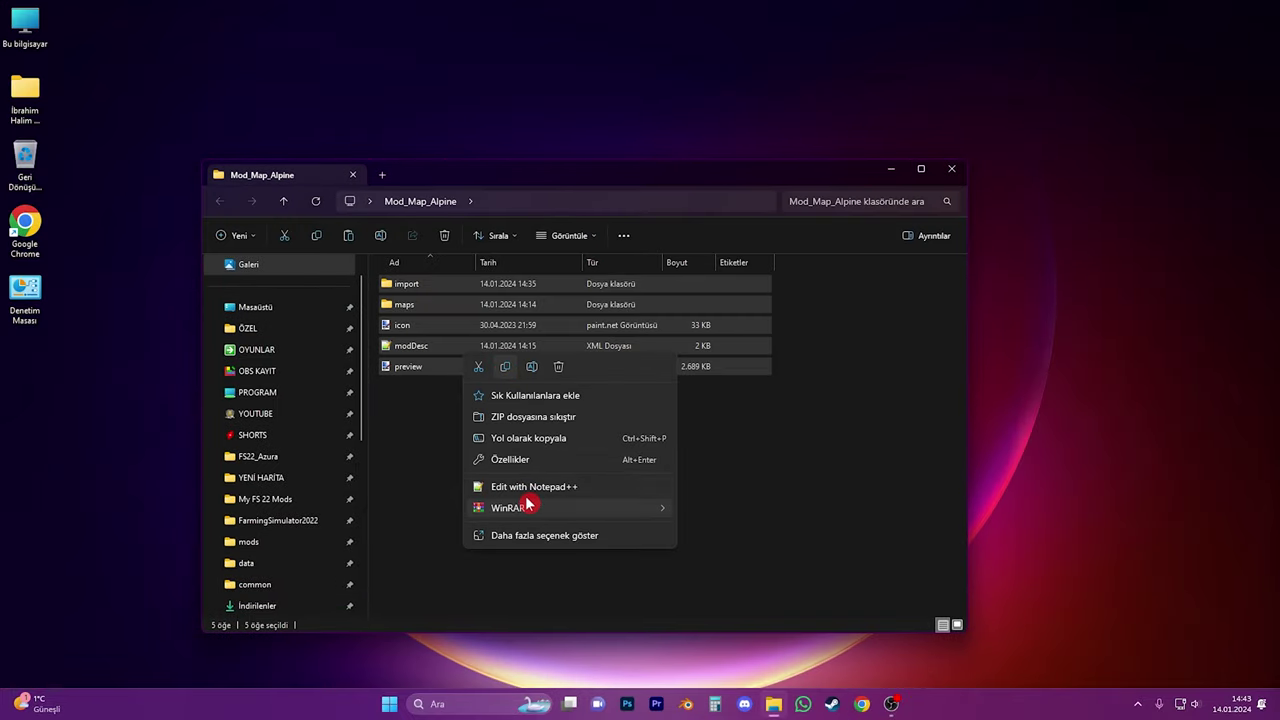
pyautogui.moveTo(528, 507)
pyautogui.click(730, 507)
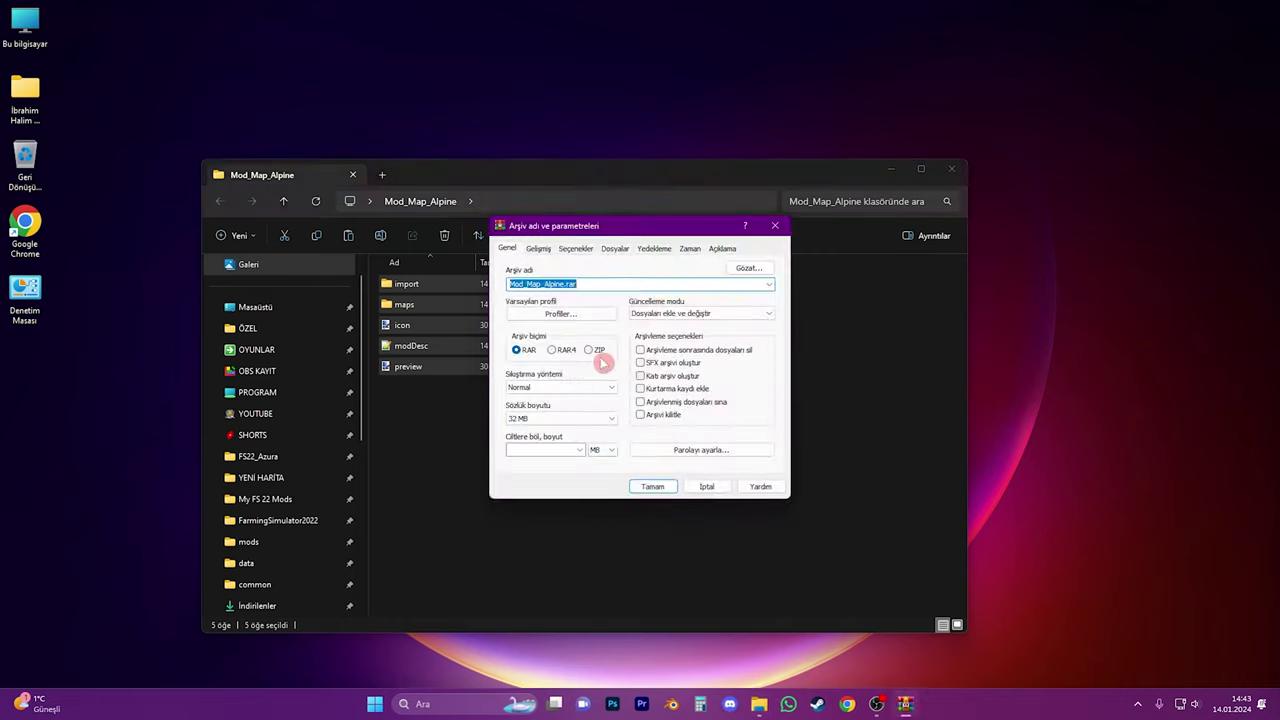
pyautogui.click(653, 487)
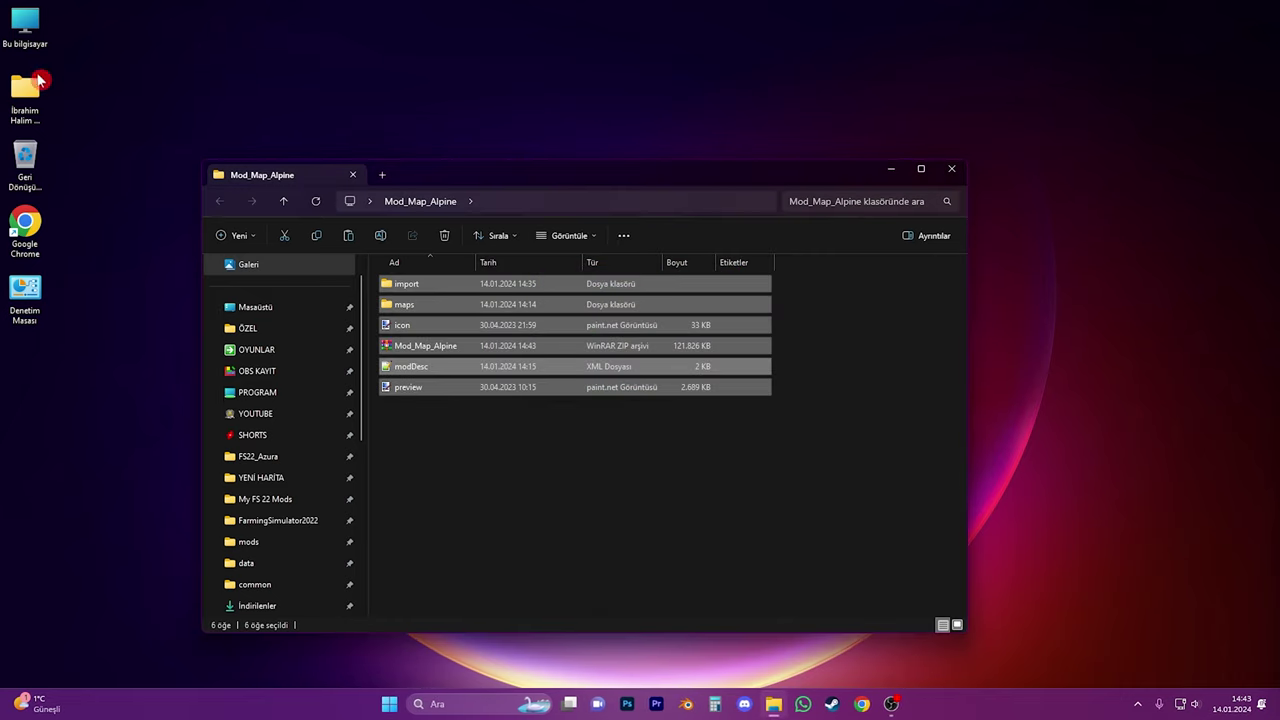
# Move the Mod_Map_Alpine archive into the mods folder of FarmingSimulator2022
pyautogui.doubleClick(25, 90)
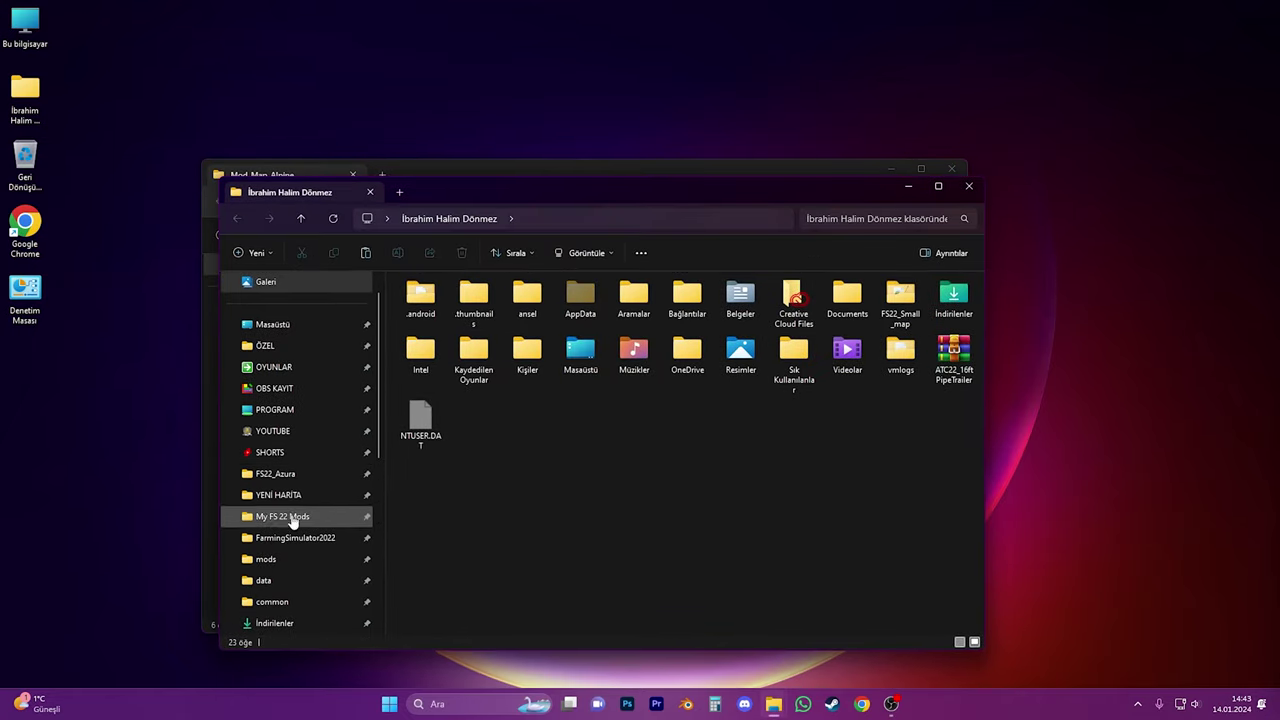
pyautogui.click(293, 560)
pyautogui.moveTo(600, 194); pyautogui.dragTo(3, 260)
pyautogui.moveTo(361, 5); pyautogui.dragTo(340, 217)
pyautogui.click(818, 491)
pyautogui.moveTo(425, 346); pyautogui.dragTo(134, 303)
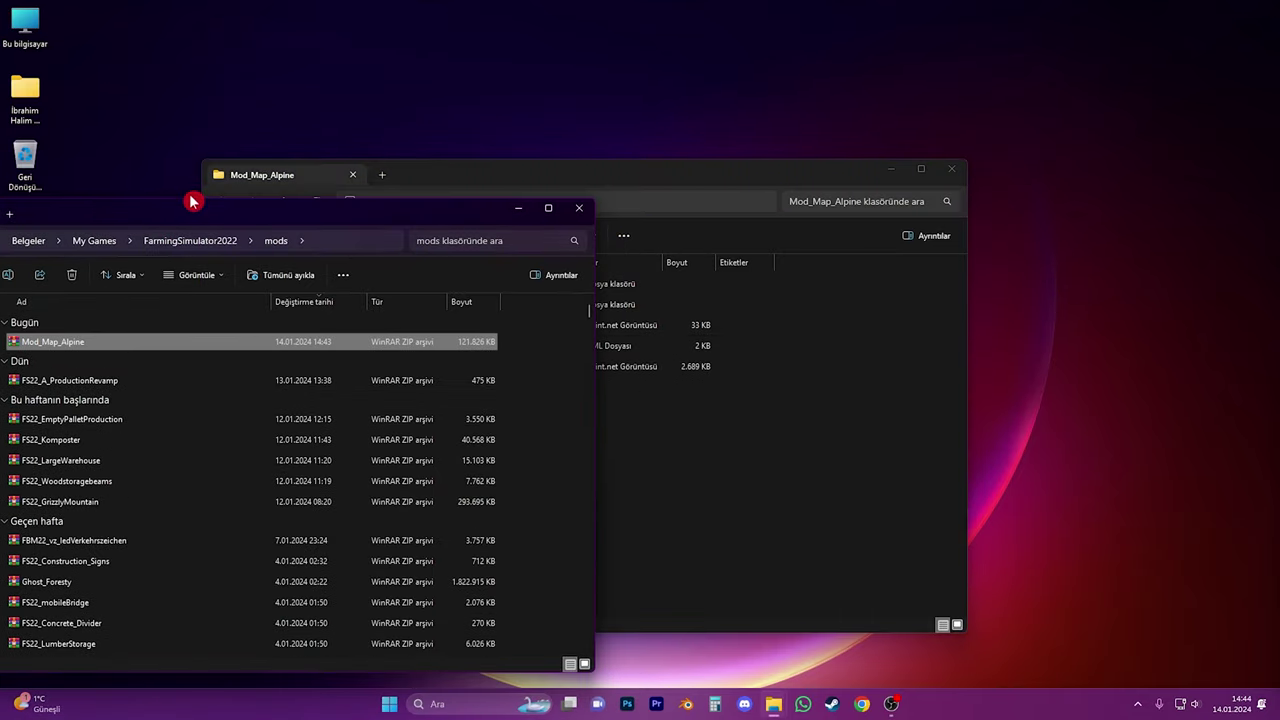
# Launch Farming Simulator 22 from the OYUNLAR folder and start a game on Mod Map Alpine
pyautogui.moveTo(189, 200); pyautogui.dragTo(526, 194)
pyautogui.click(211, 366)
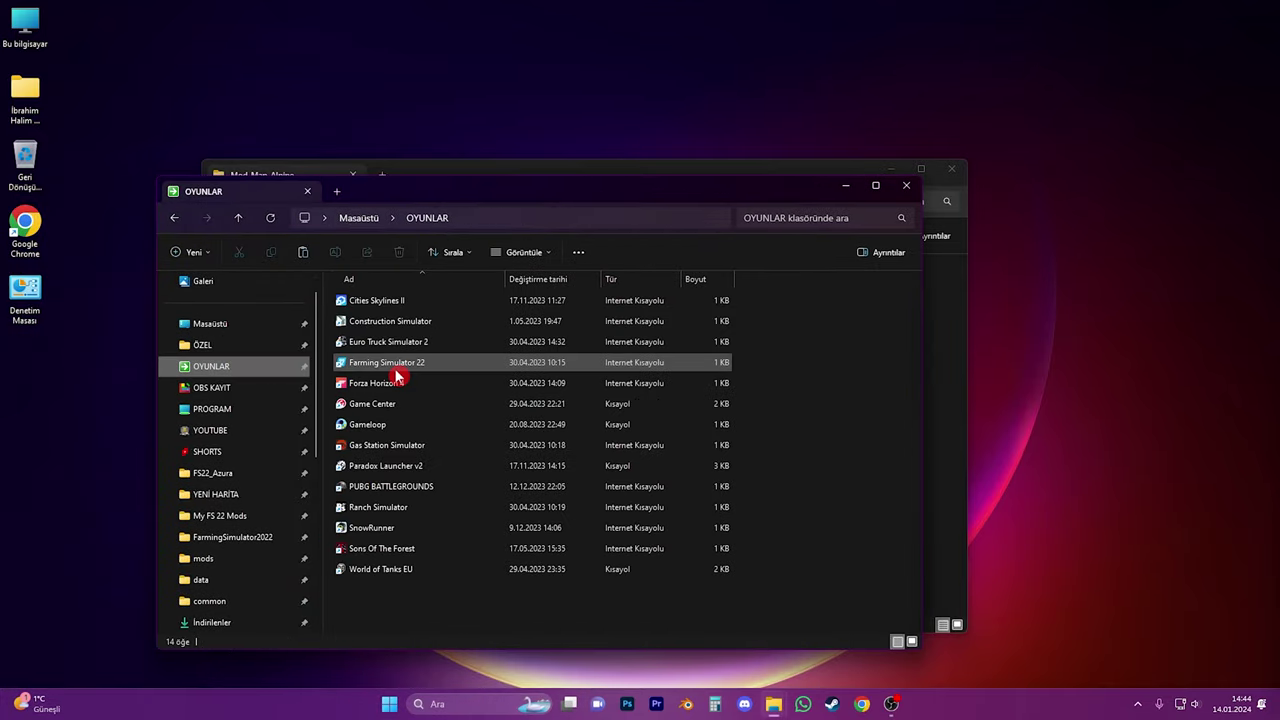
pyautogui.doubleClick(397, 366)
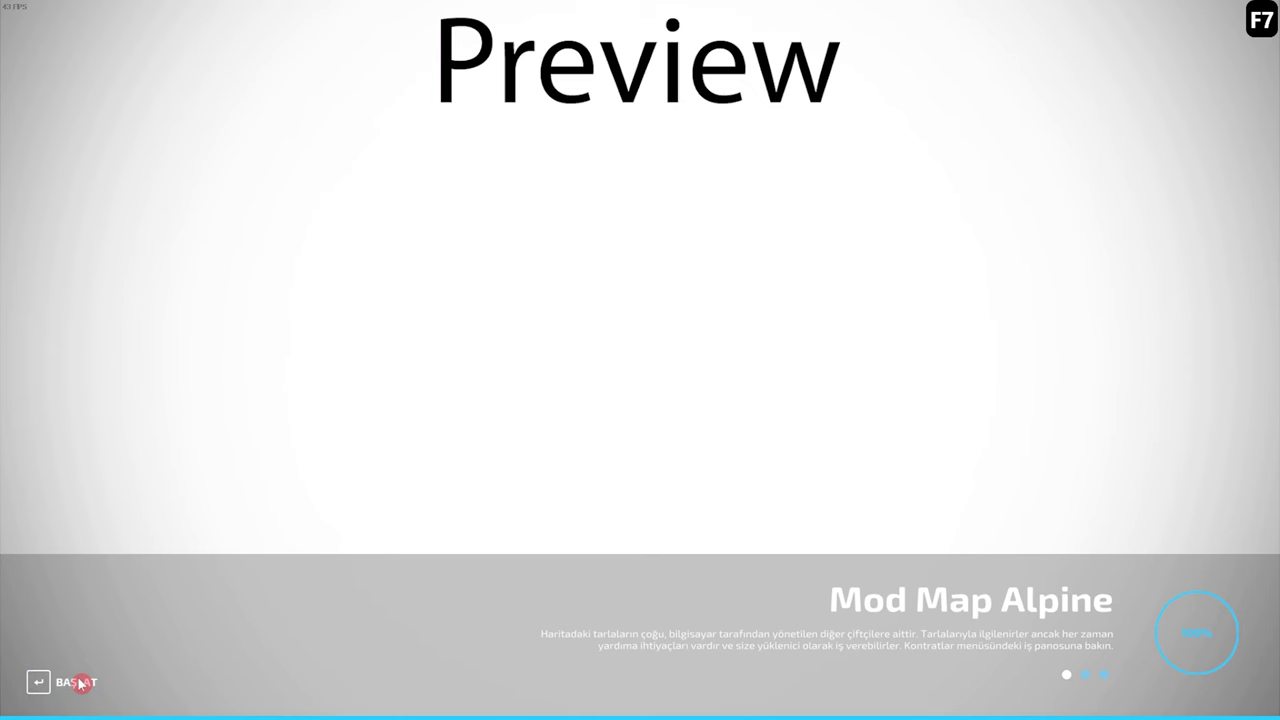
pyautogui.click(76, 682)
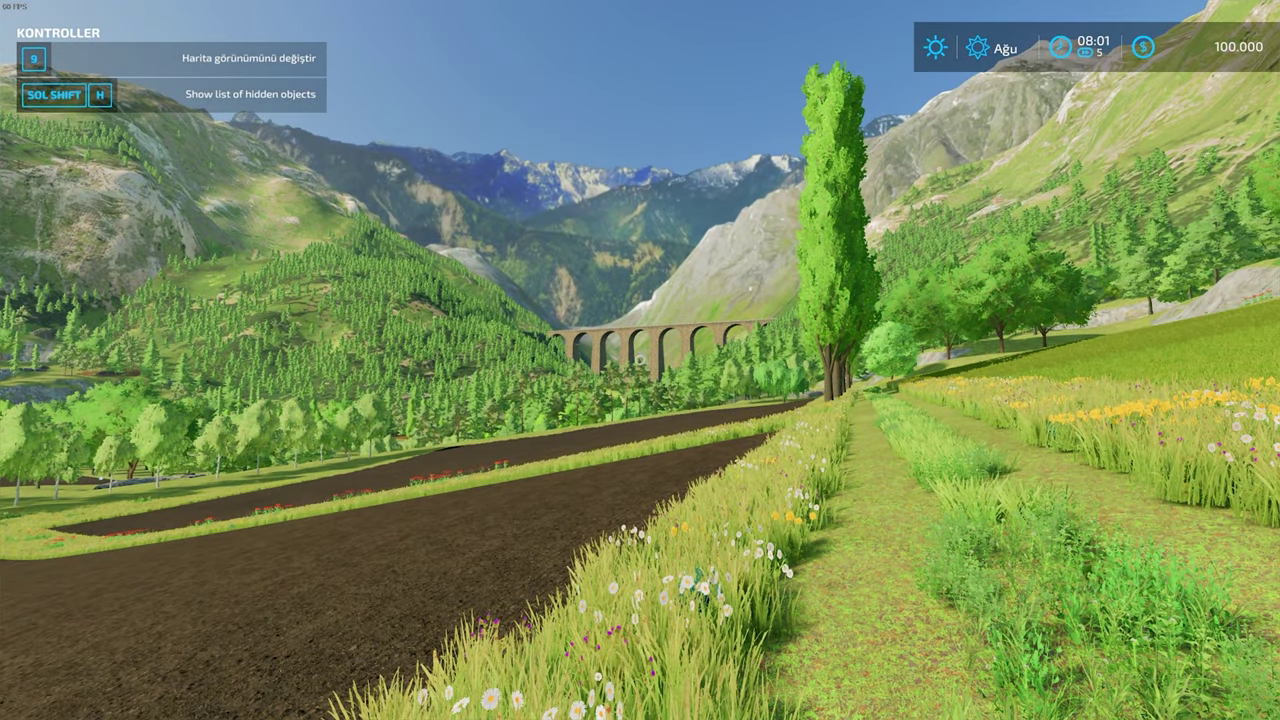
# Walk along the grass strip at the start point and examine the surrounding fields, trees and mountain backdrop
pyautogui.press('w')
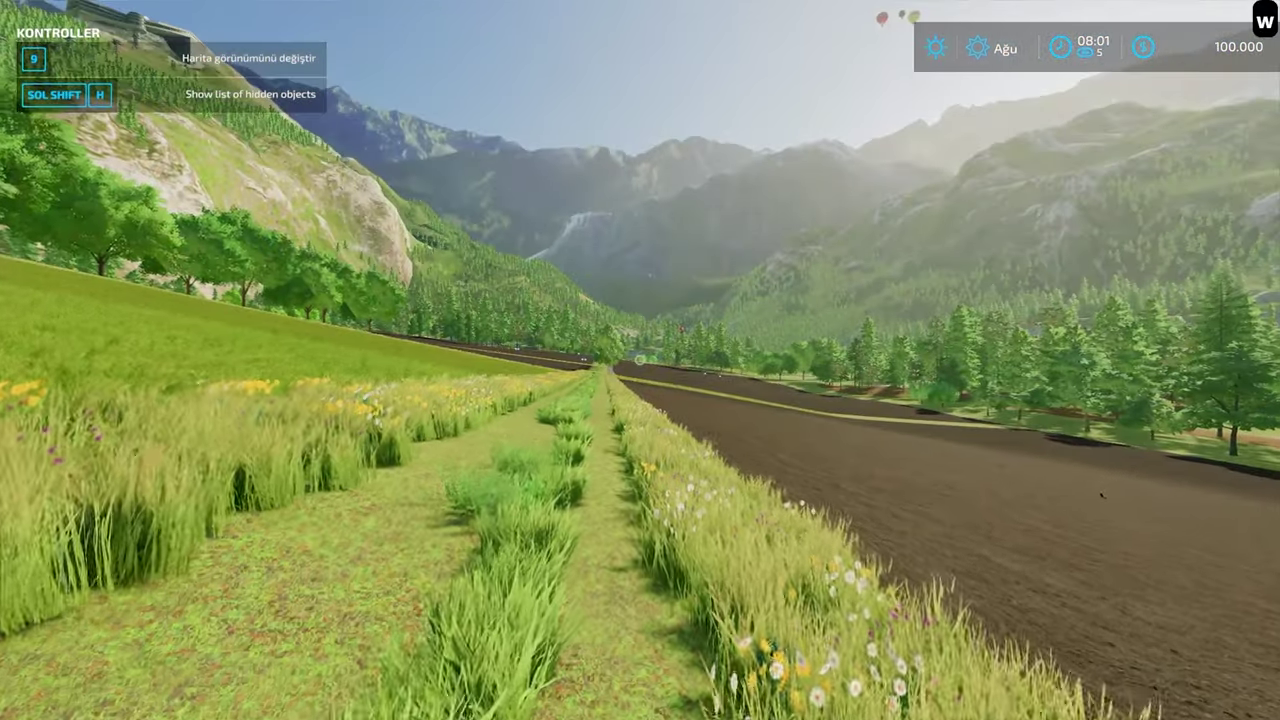
pyautogui.press('d')
pyautogui.press('d')
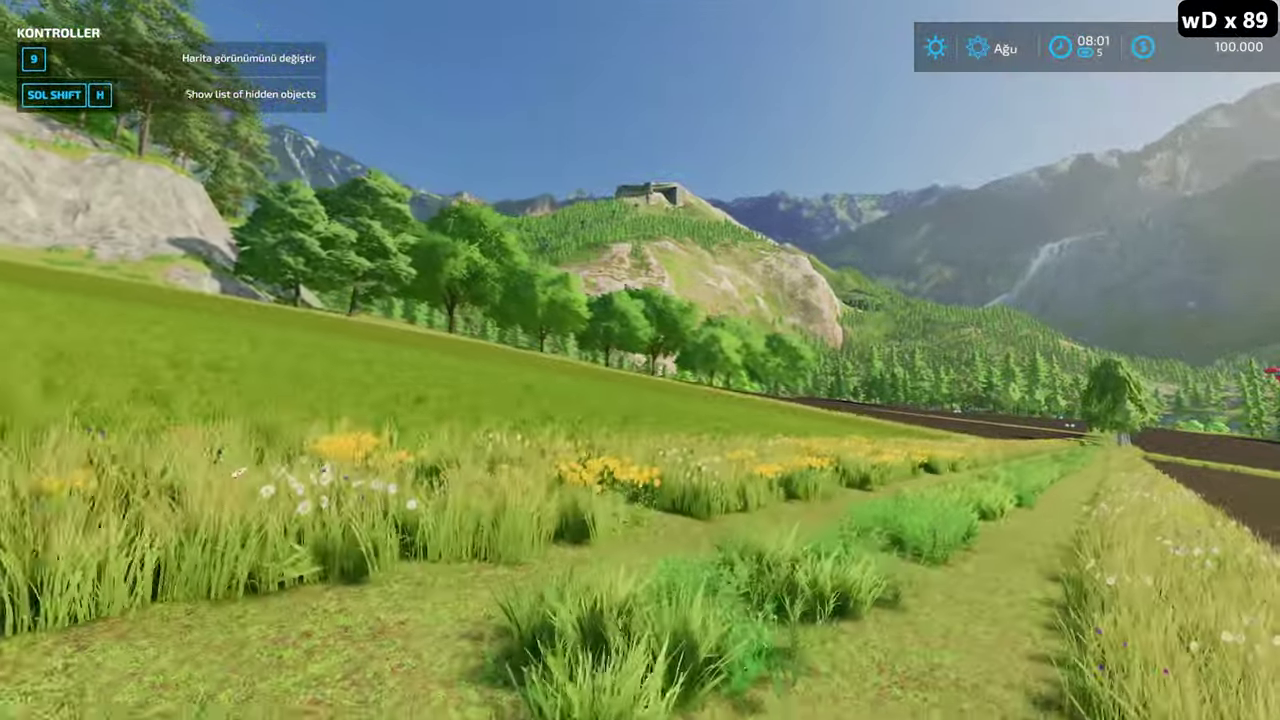
pyautogui.press('d')
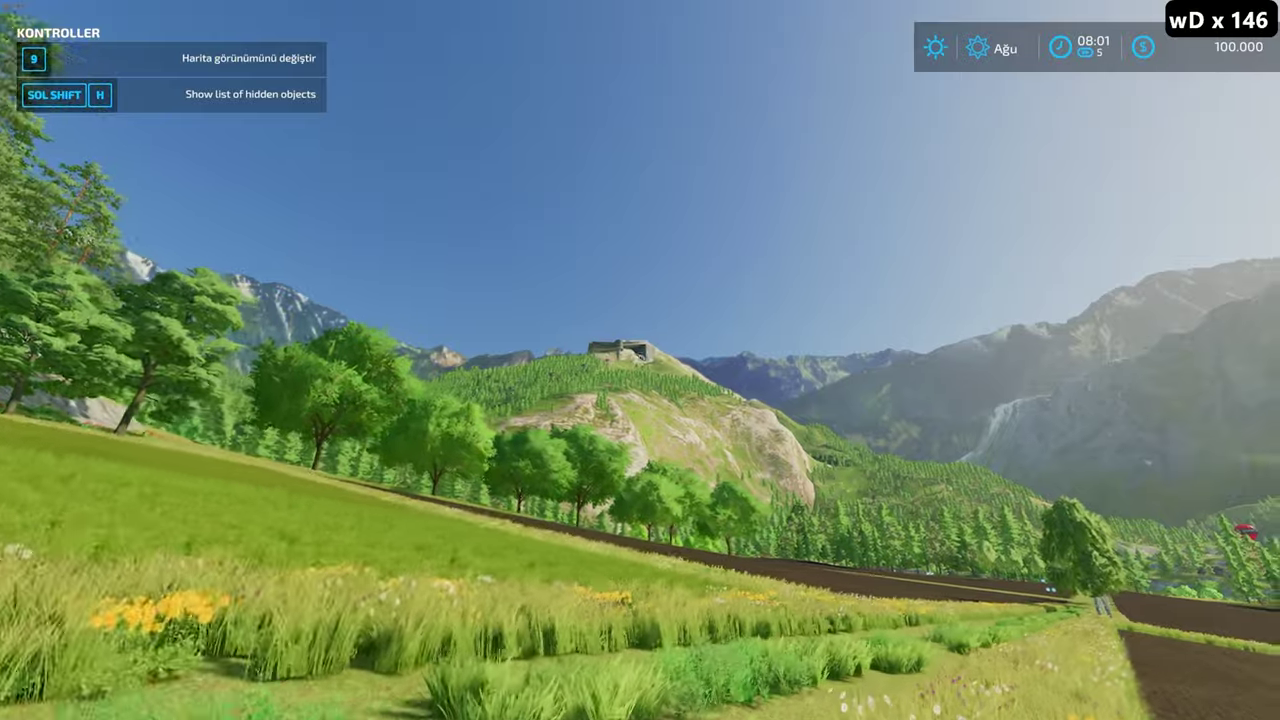
pyautogui.press('w')
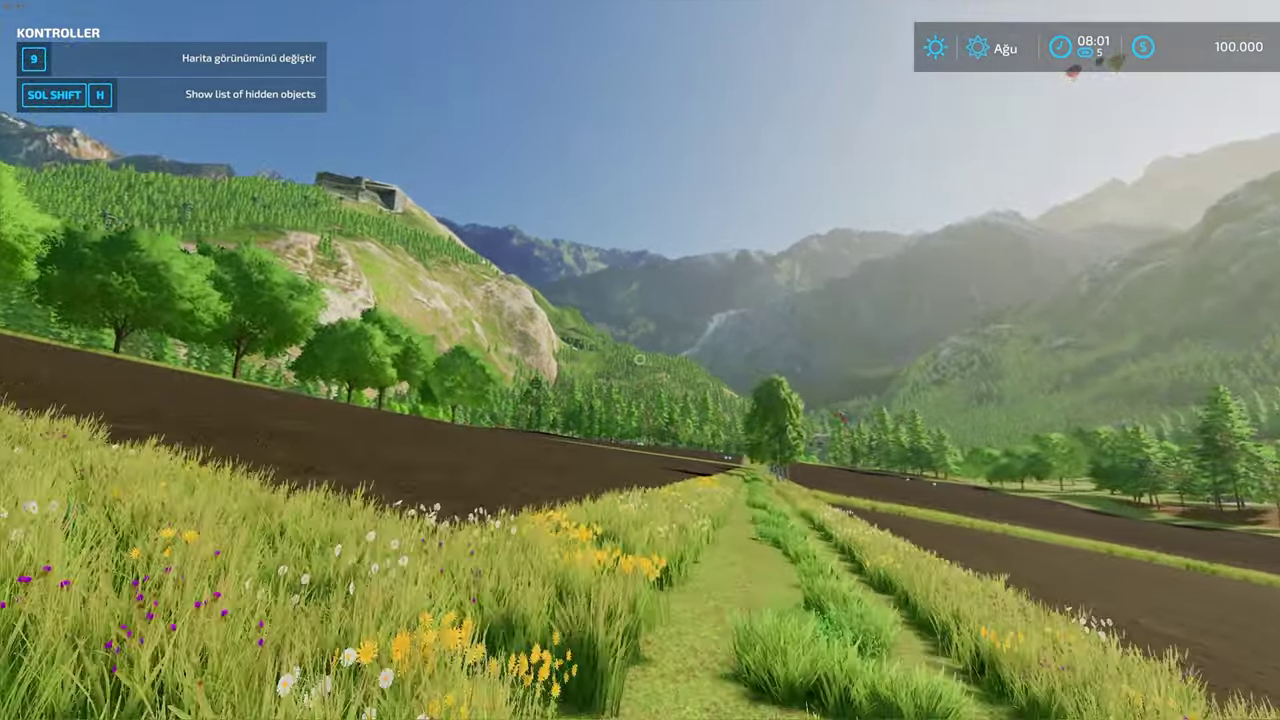
pyautogui.press('d')
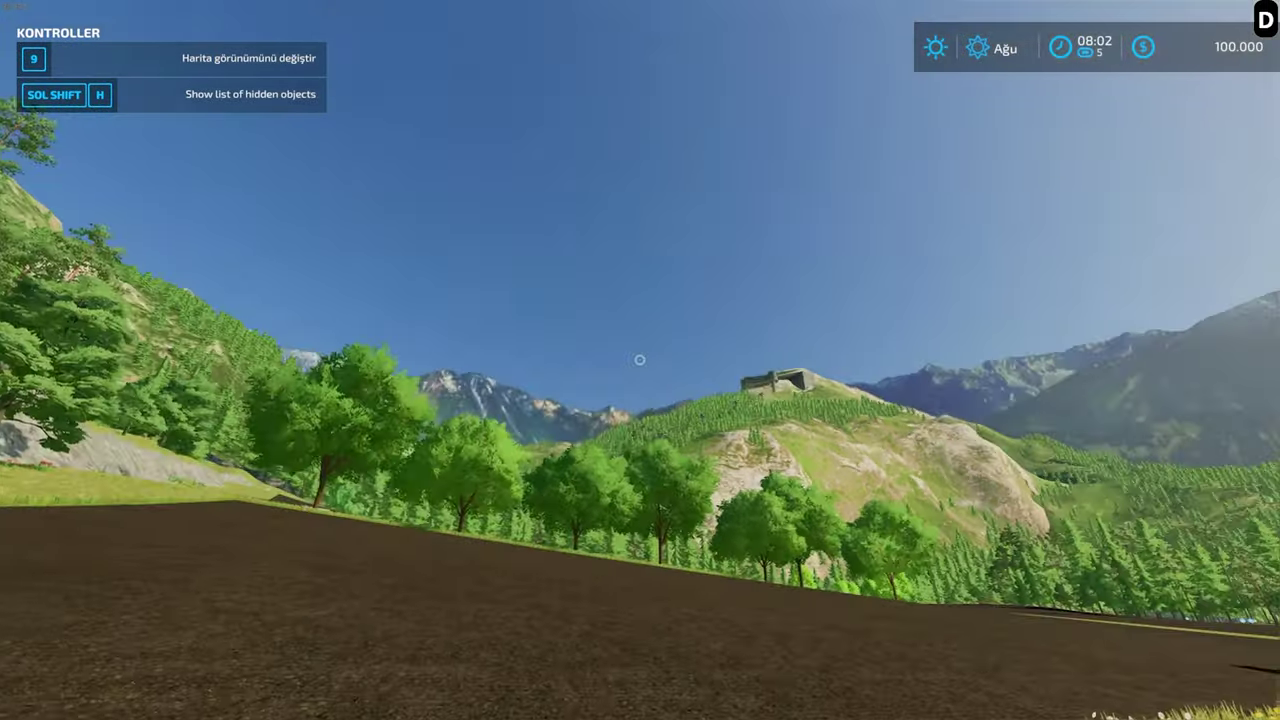
pyautogui.press('s')
# Switch to File Explorer and open the mapAlpine folder within the maps folder of Mod_Map_Alpine
pyautogui.press('super')
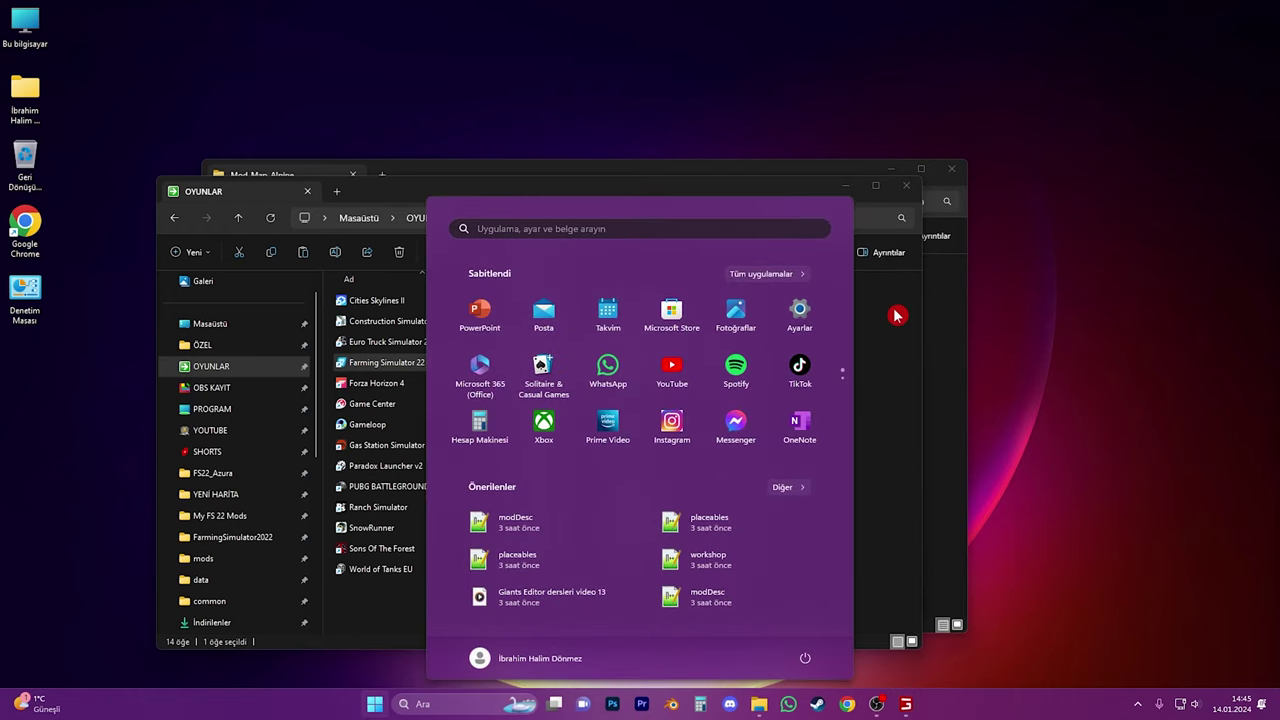
pyautogui.click(894, 311)
pyautogui.click(853, 186)
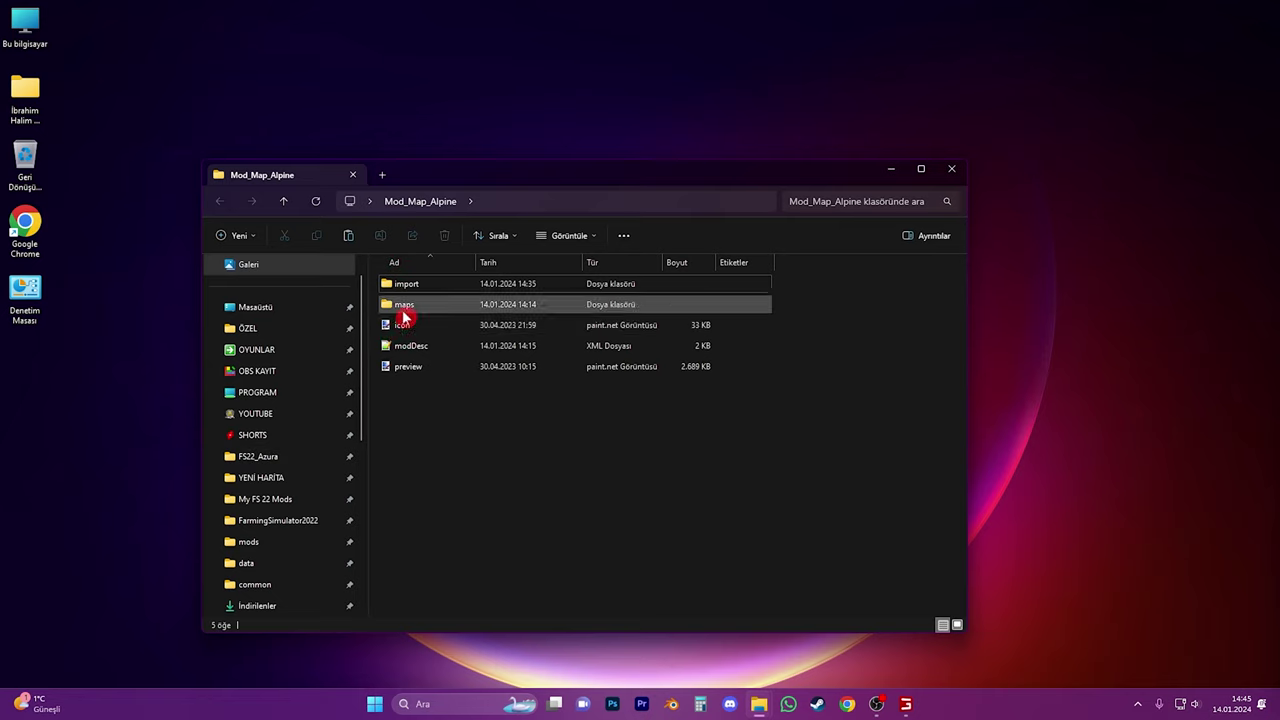
pyautogui.doubleClick(410, 284)
pyautogui.hotkey('alt', 'Left')
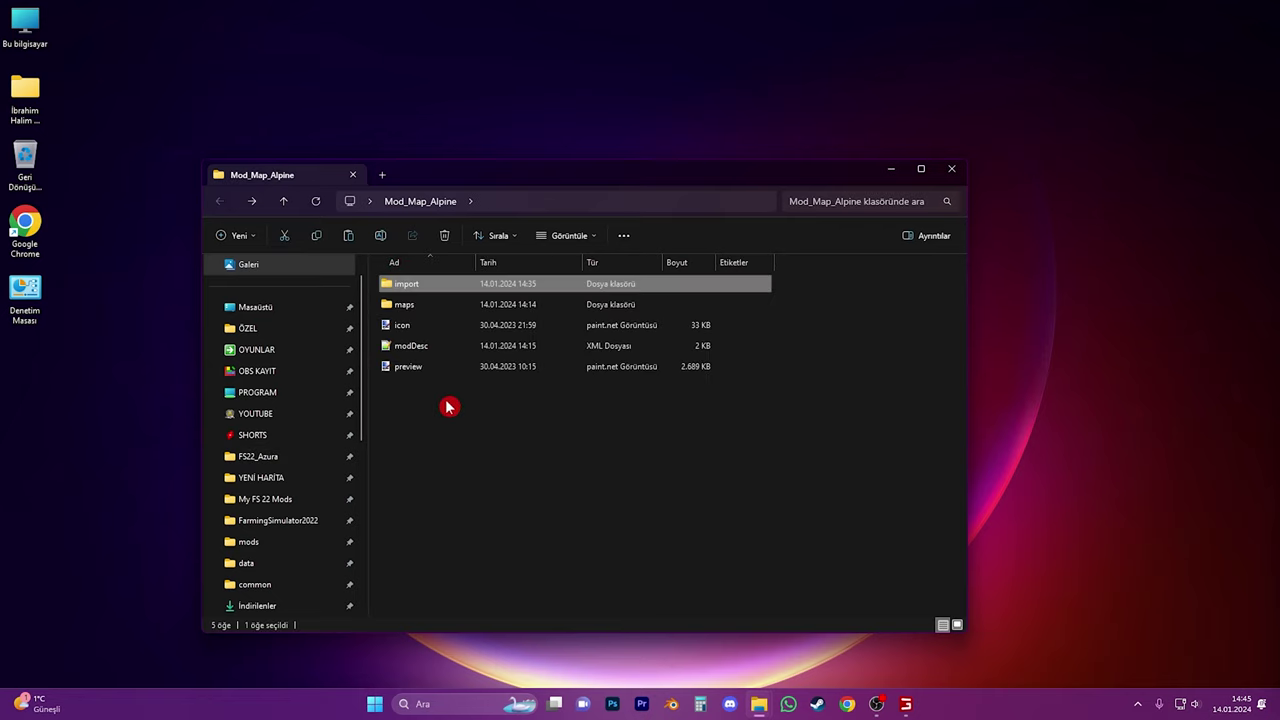
pyautogui.doubleClick(405, 302)
pyautogui.click(414, 284)
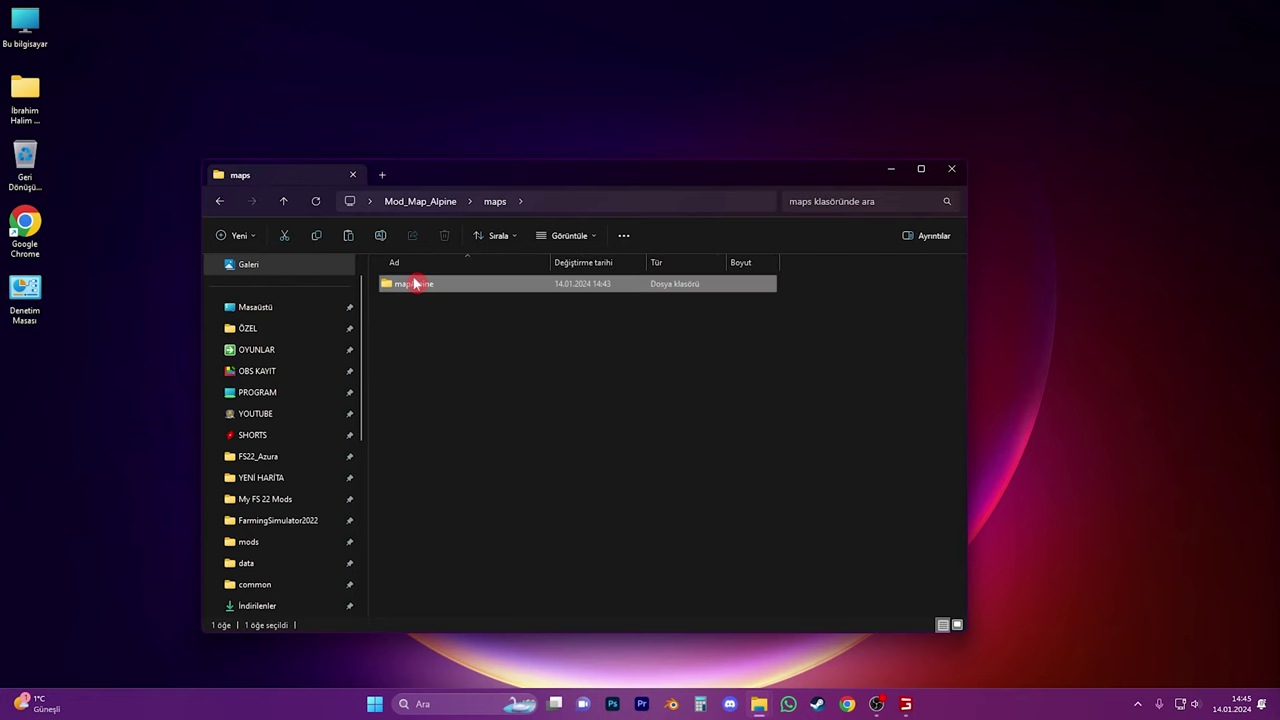
pyautogui.doubleClick(414, 284)
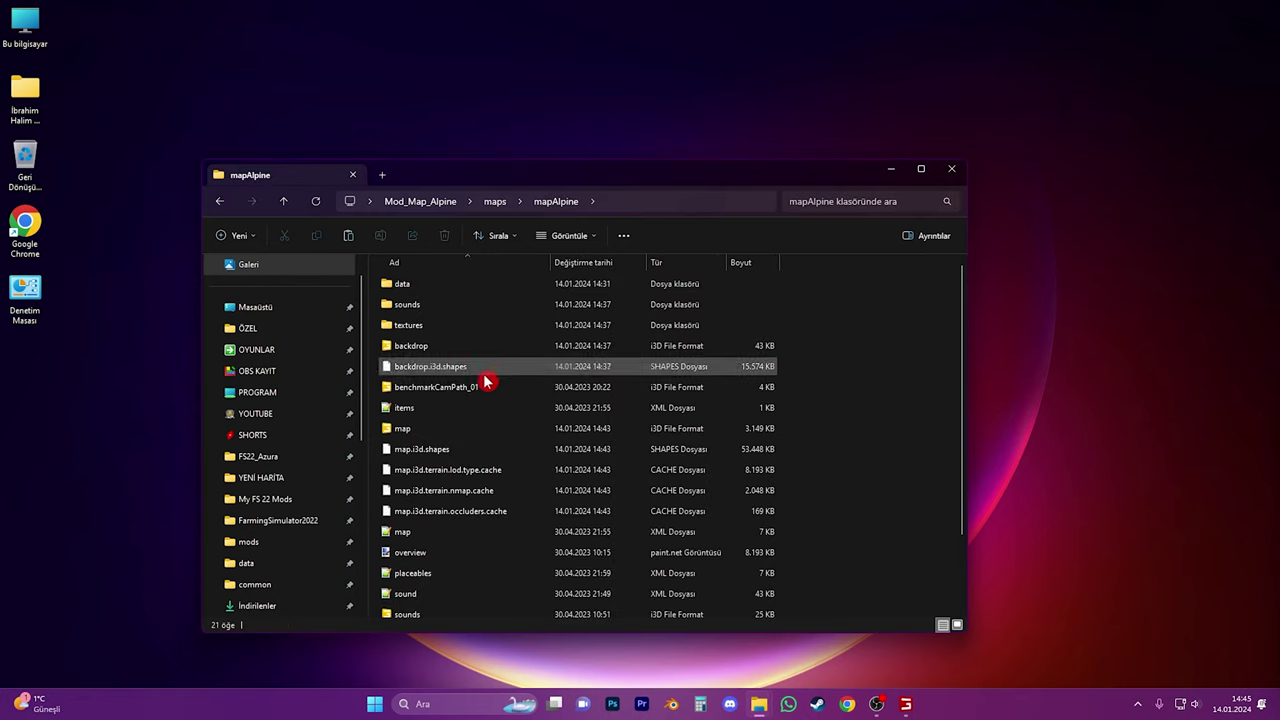
# Open placeables.xml in Notepad++, read through its placeable entries, and close the file
pyautogui.click(428, 573)
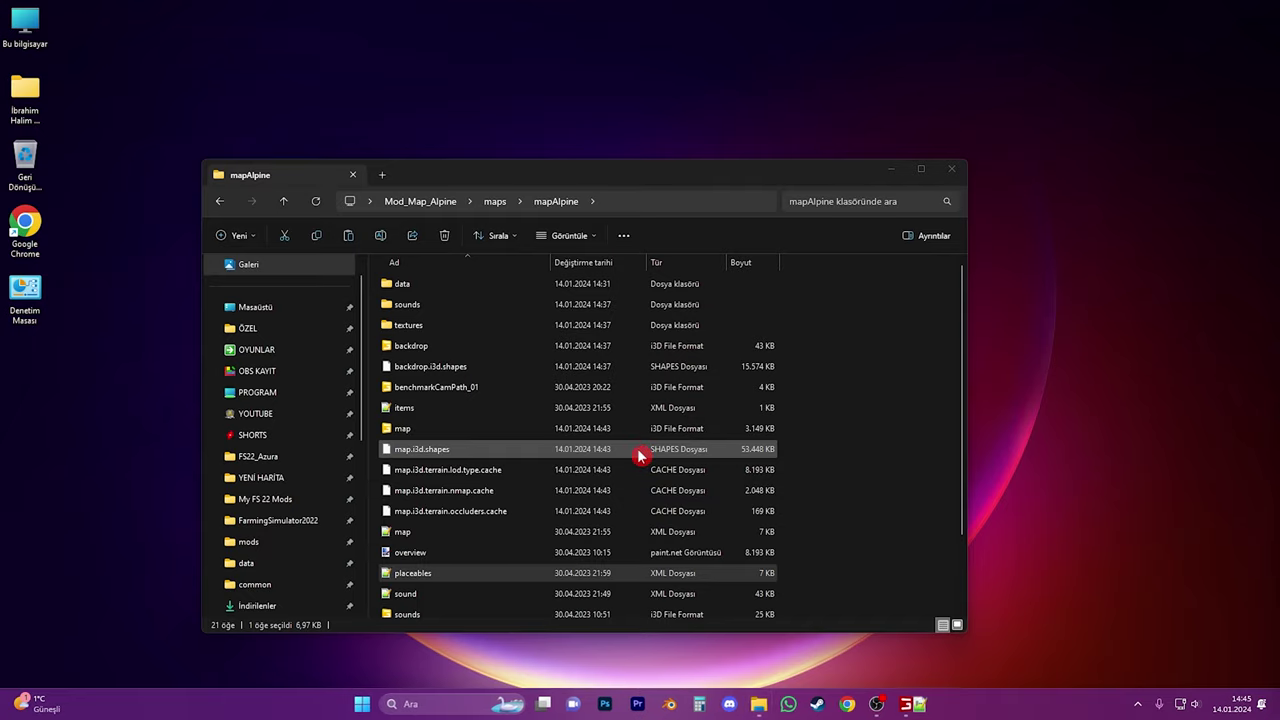
pyautogui.moveTo(1279, 250); pyautogui.dragTo(737, 1)
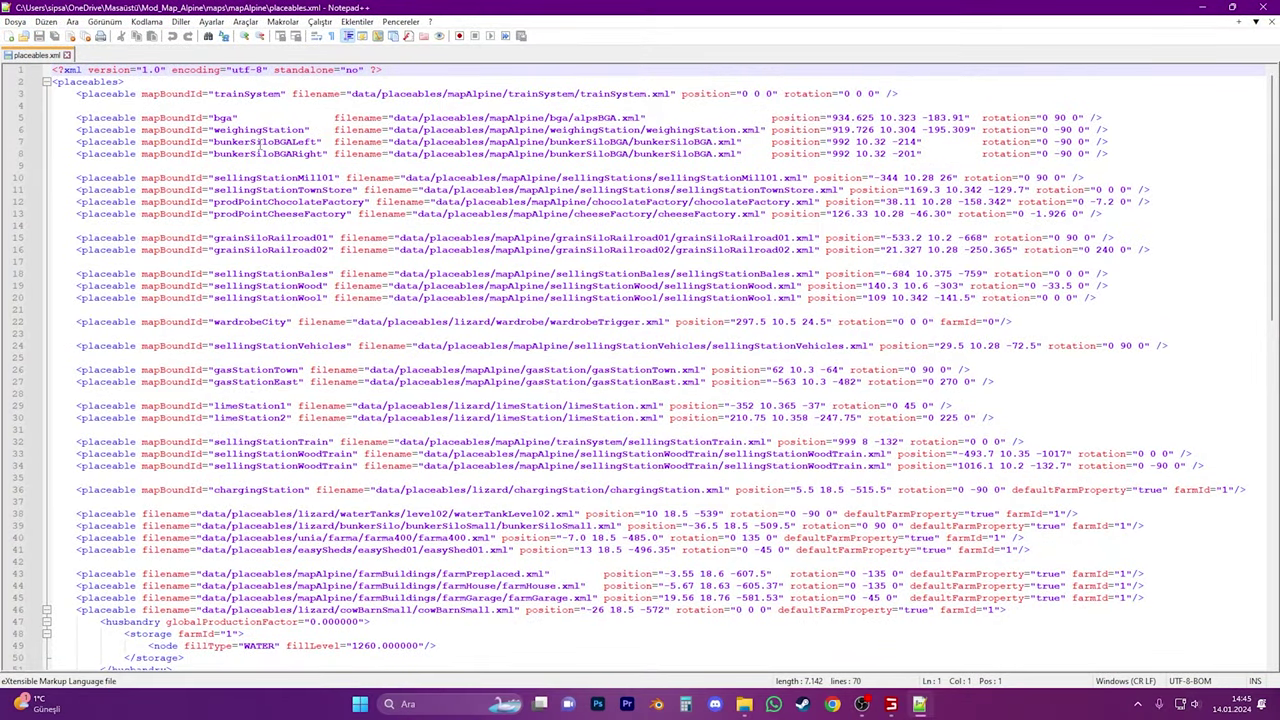
pyautogui.scroll(-10, 258, 146)
pyautogui.click(317, 526)
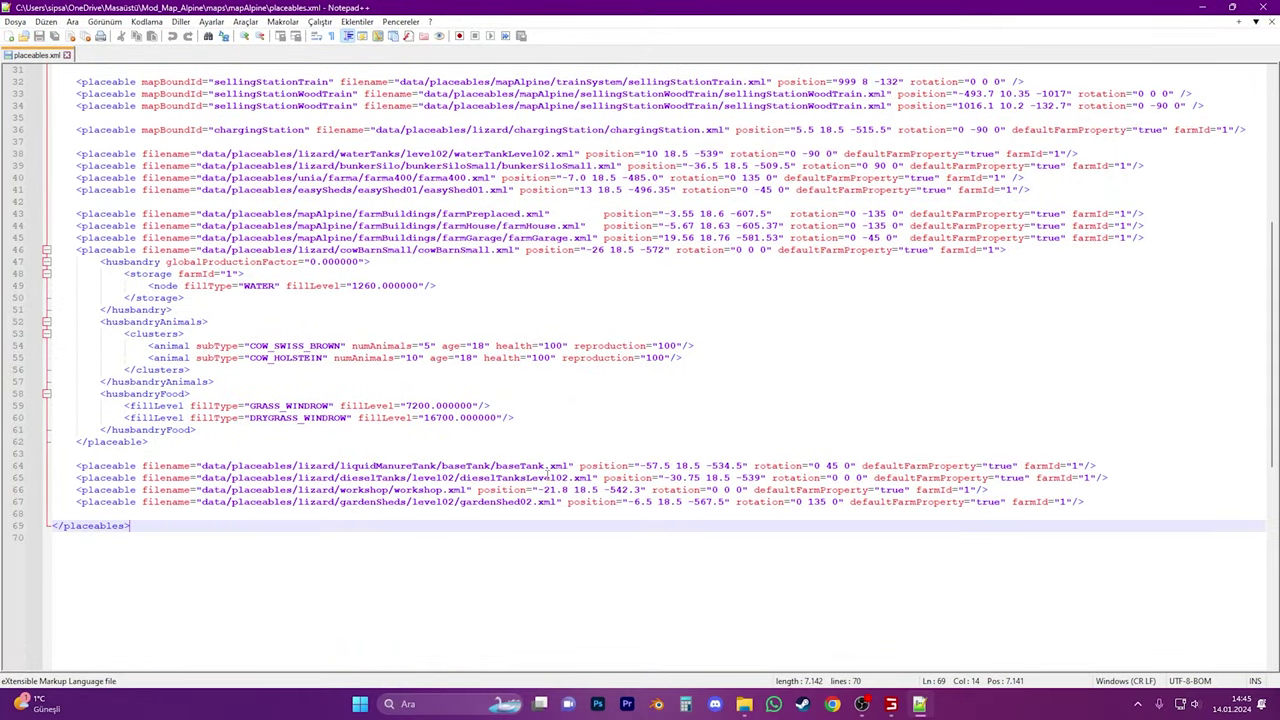
pyautogui.scroll(10, 515, 305)
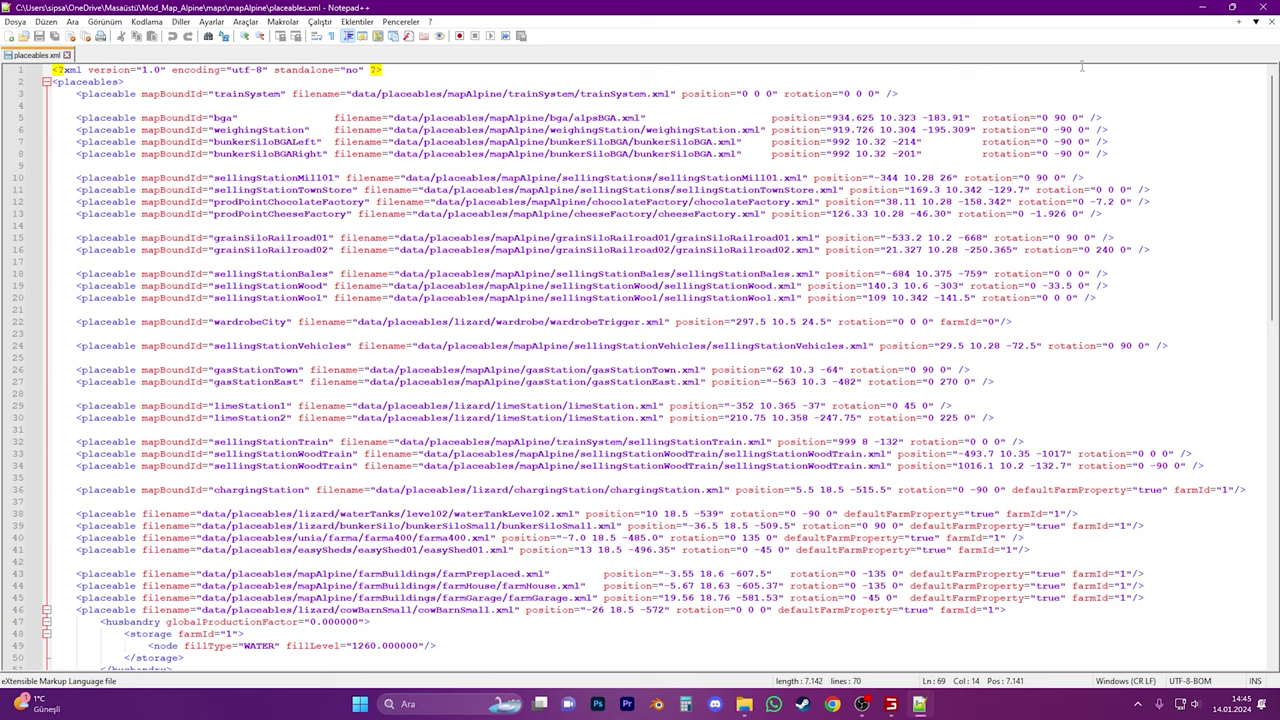
pyautogui.click(1270, 24)
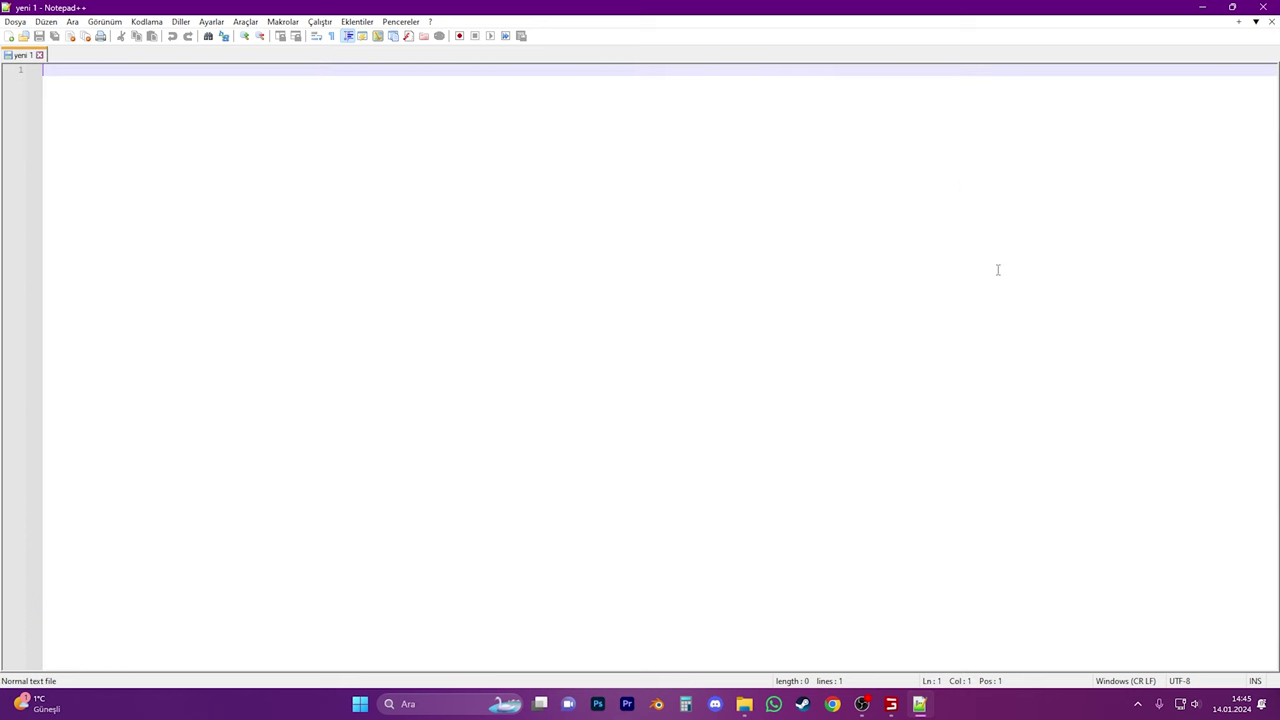
# Return to Farming Simulator 22, turn on flight mode (Uçuş Modu), and enable and adjust the running speed (Koşu Hızı)
pyautogui.click(895, 706)
pyautogui.press('w')
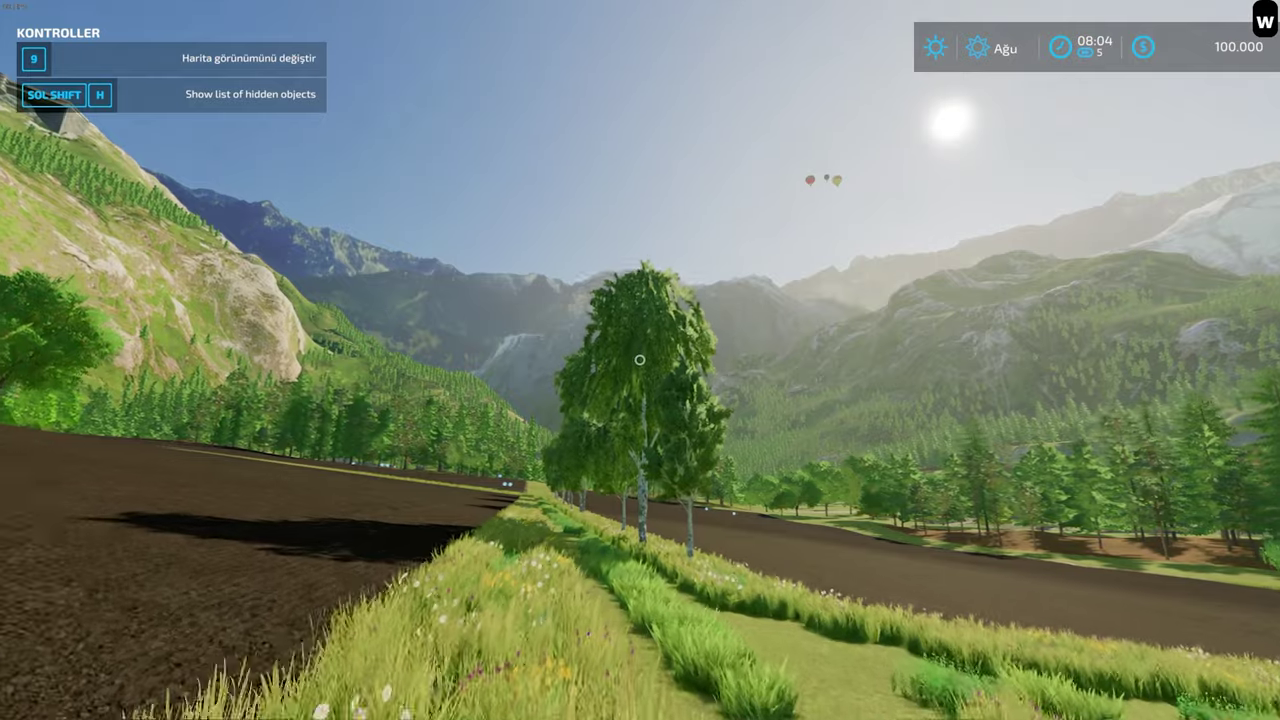
pyautogui.press('F12')
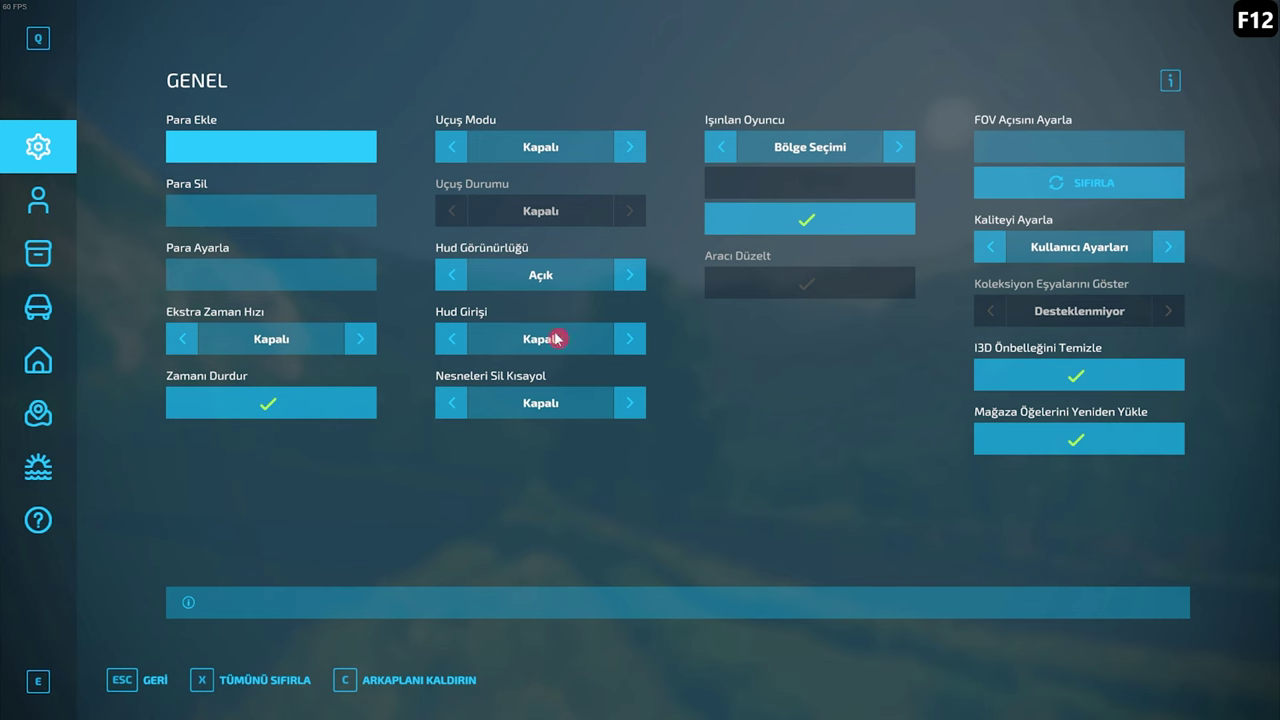
pyautogui.click(450, 148)
pyautogui.click(38, 200)
pyautogui.click(450, 183)
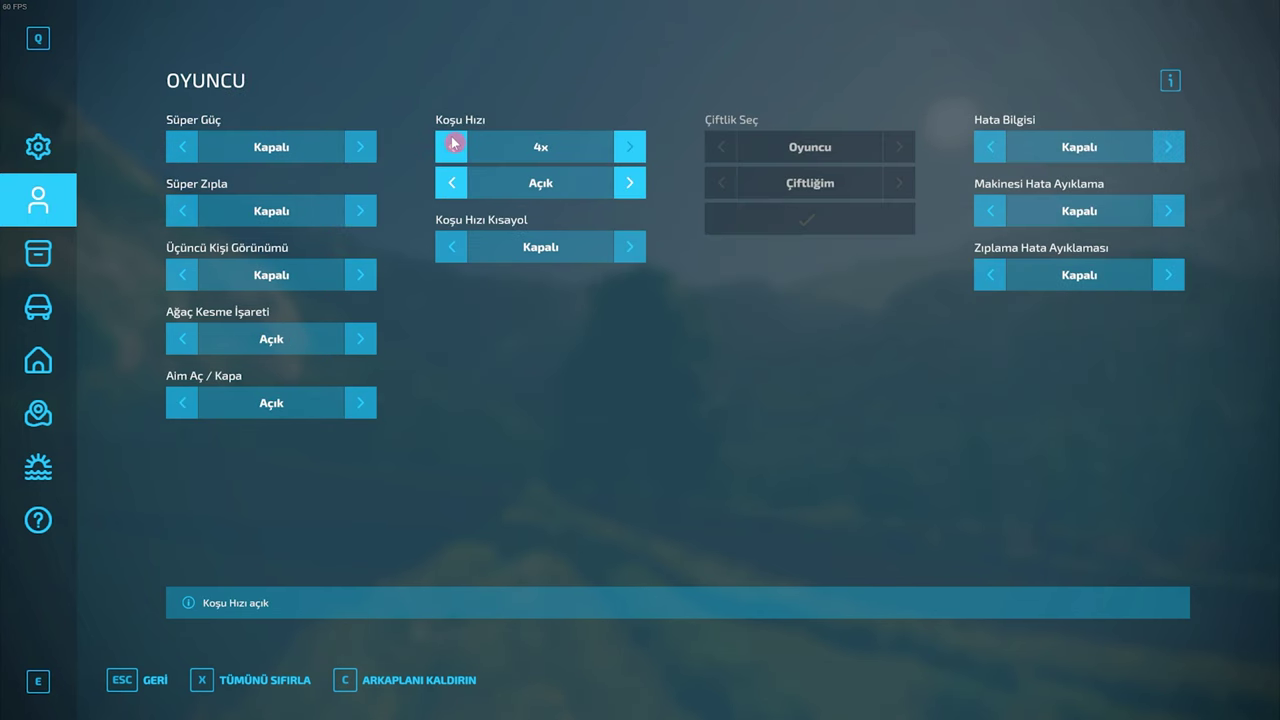
pyautogui.click(451, 146)
pyautogui.press('Escape')
# Close the player settings and activate flight mode to lift off beside the field
pyautogui.press('j')
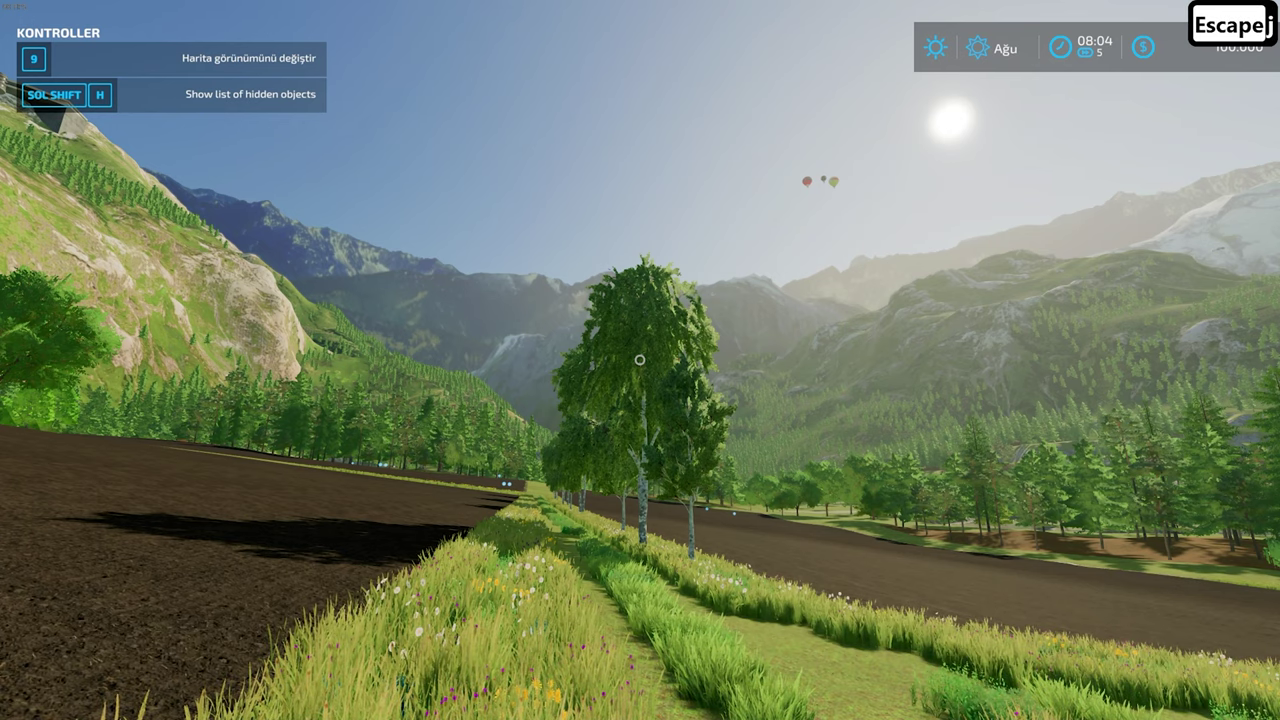
pyautogui.press('h')
pyautogui.press('j')
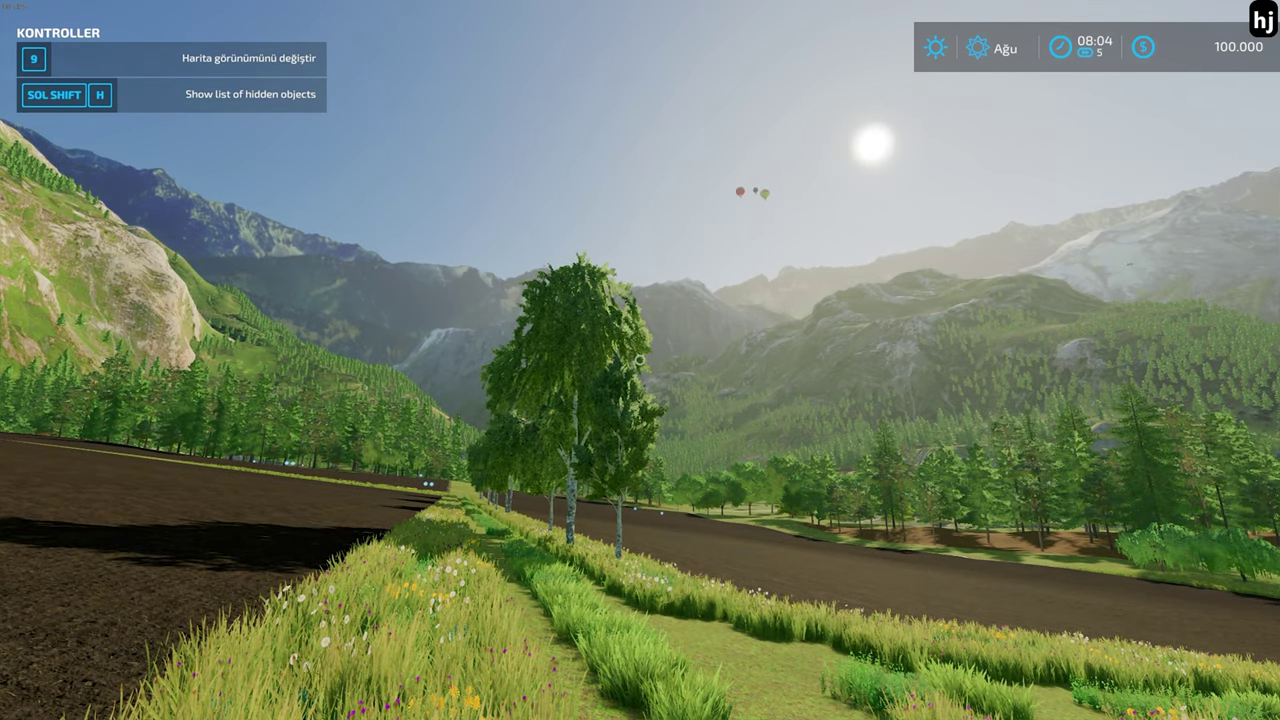
pyautogui.hotkey('shift', 'q')
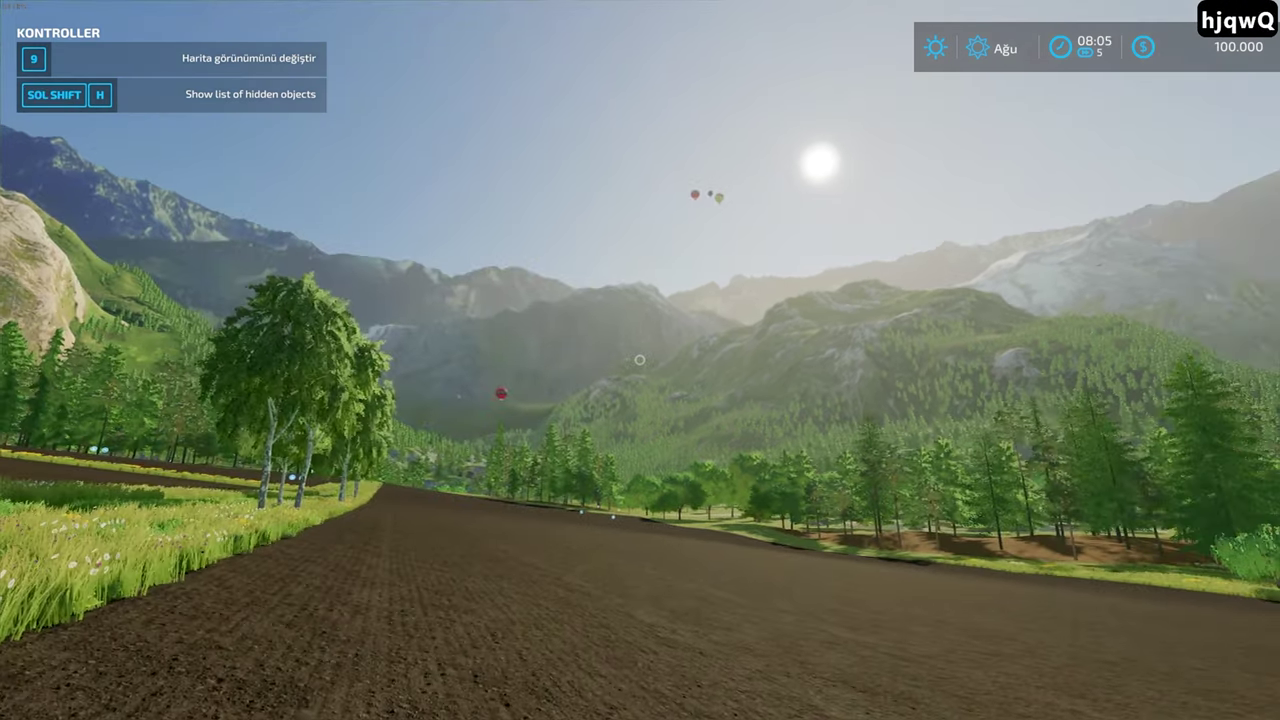
pyautogui.press('j')
pyautogui.press('j')
pyautogui.press('j')
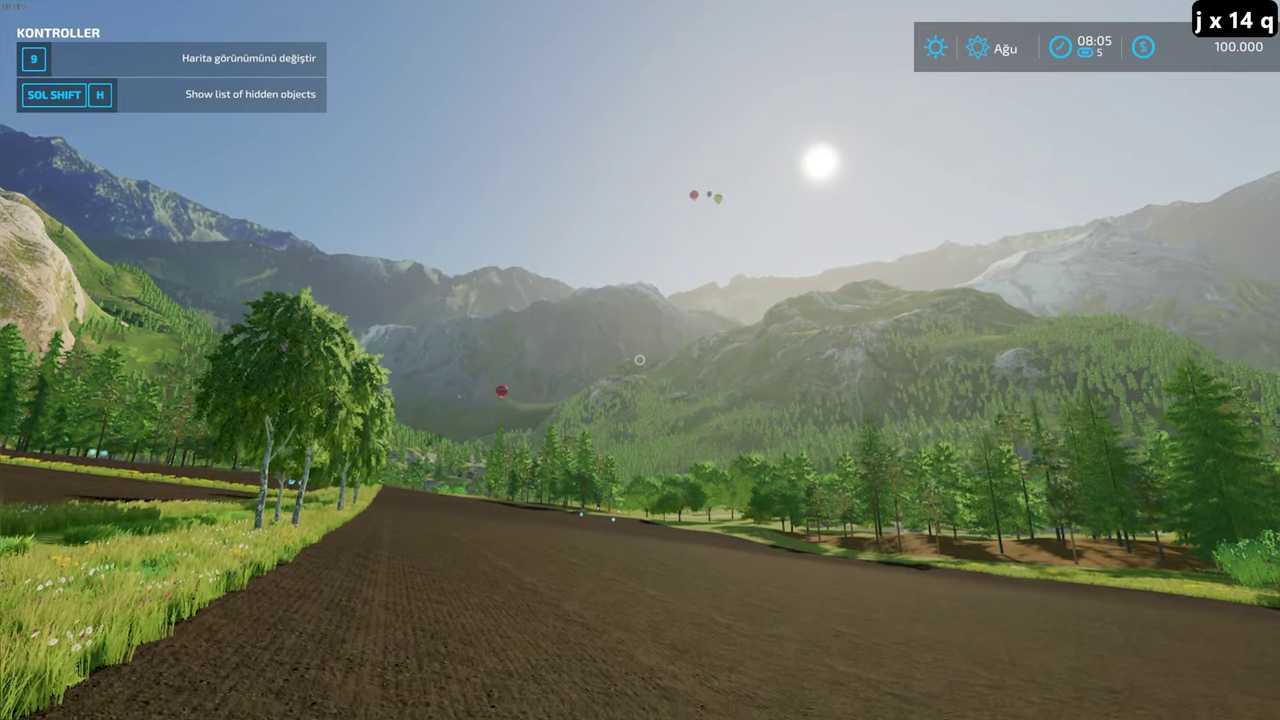
# Fly over the fields and forested valley to the red GIANTS Software balloon and inspect it up close
pyautogui.hotkey('shift', 'w')
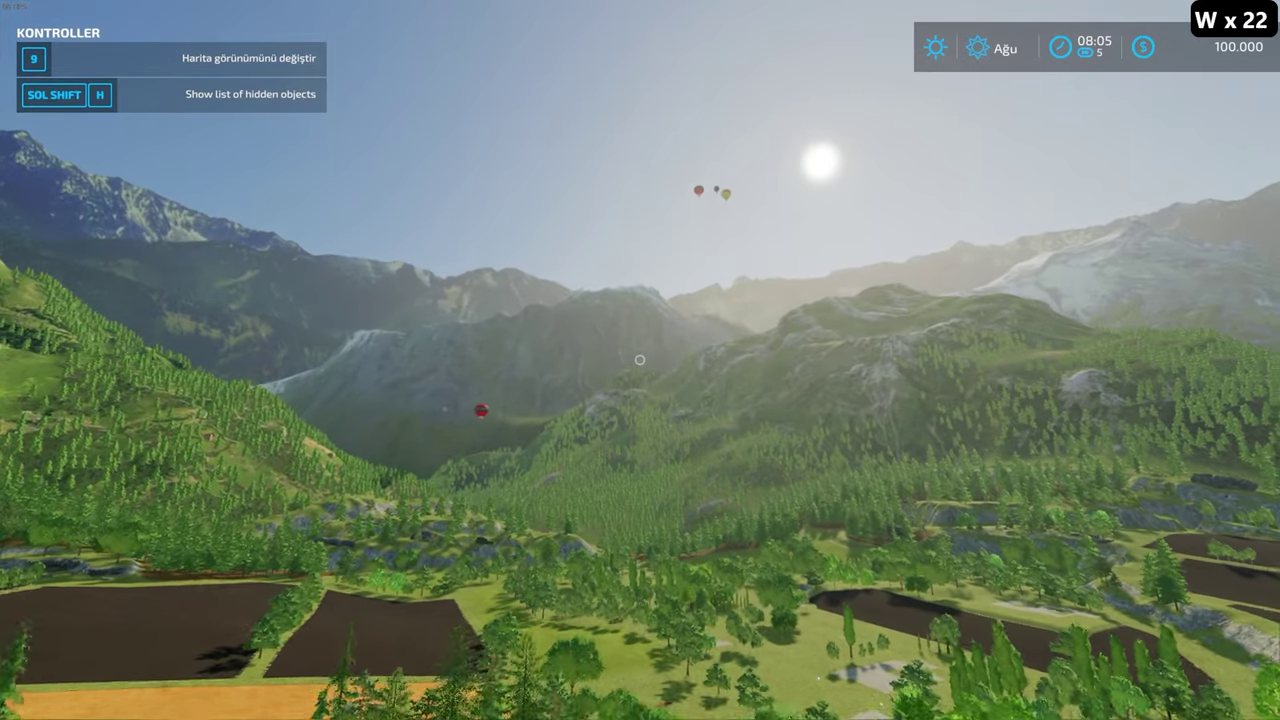
pyautogui.hotkey('shift', 'w')
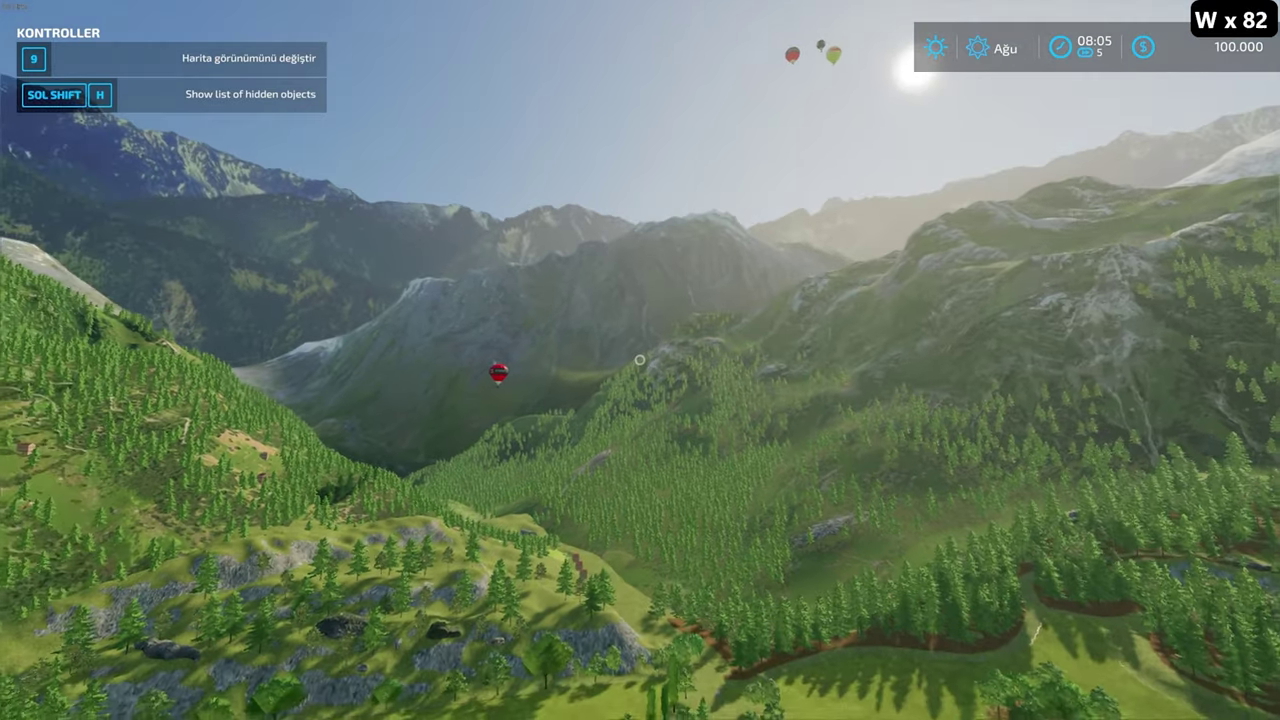
pyautogui.hotkey('shift', 'w')
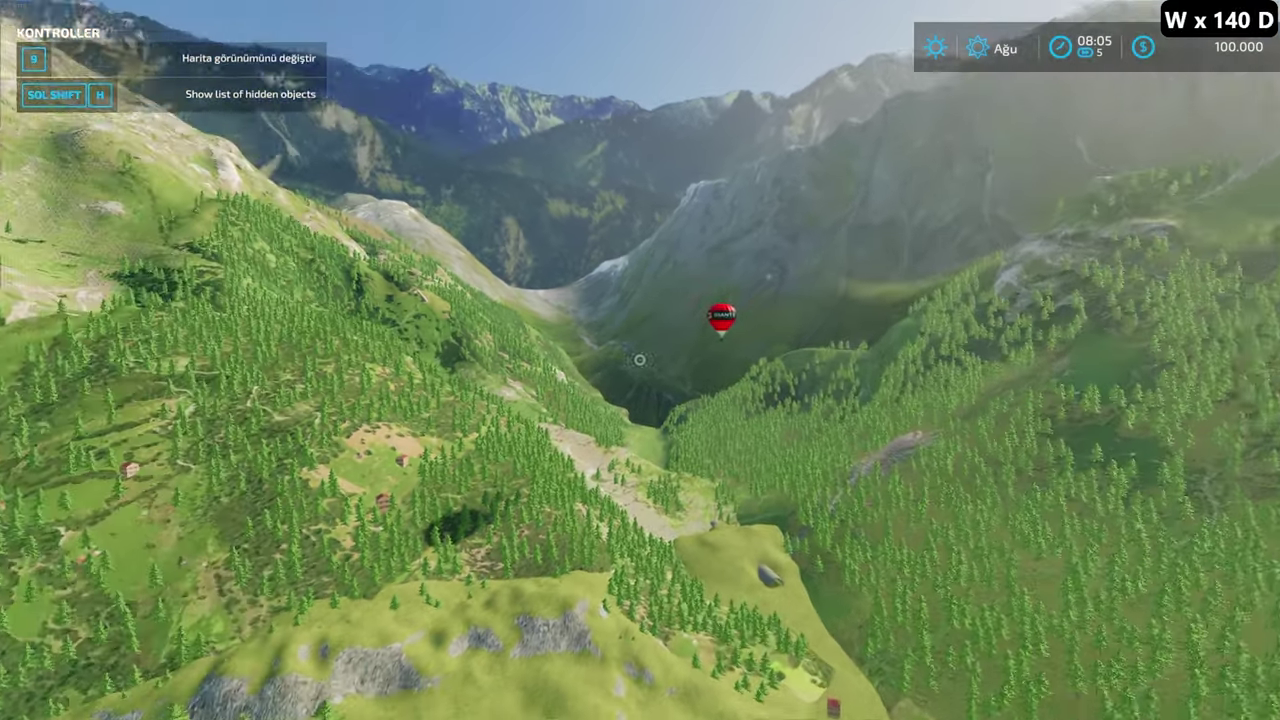
pyautogui.hotkey('shift', 'd')
pyautogui.hotkey('shift', 'd')
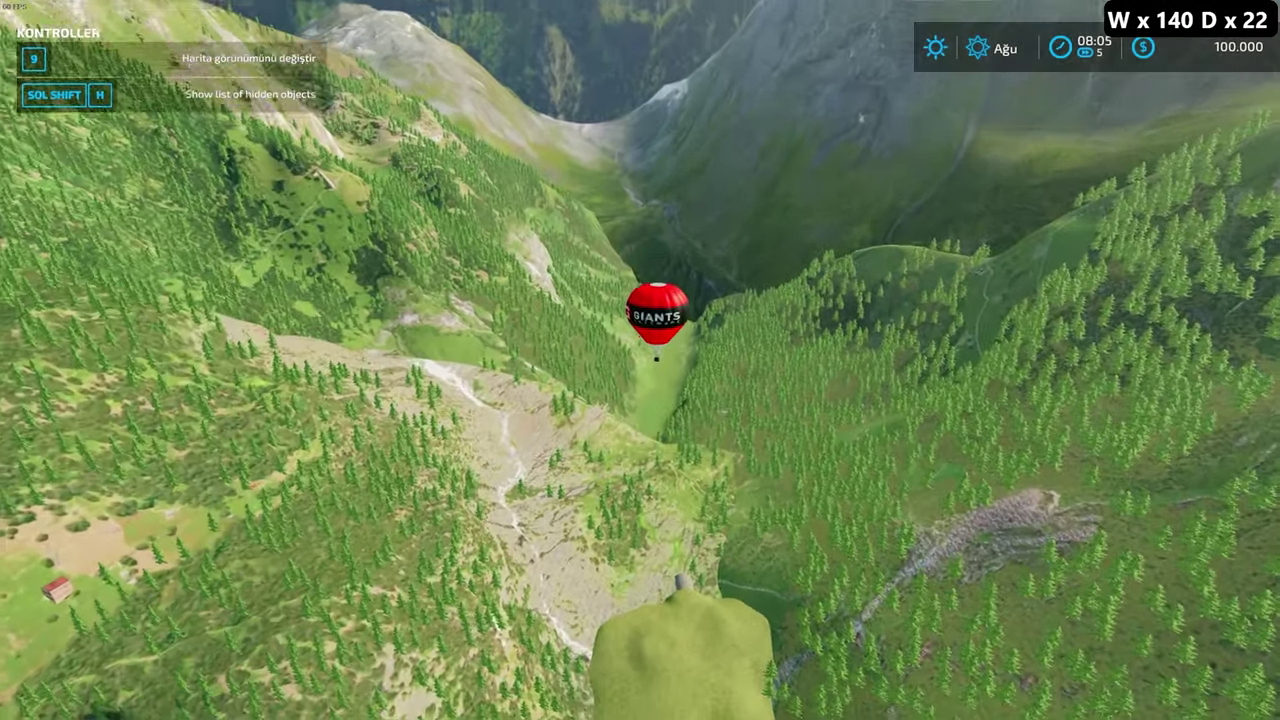
pyautogui.press('e')
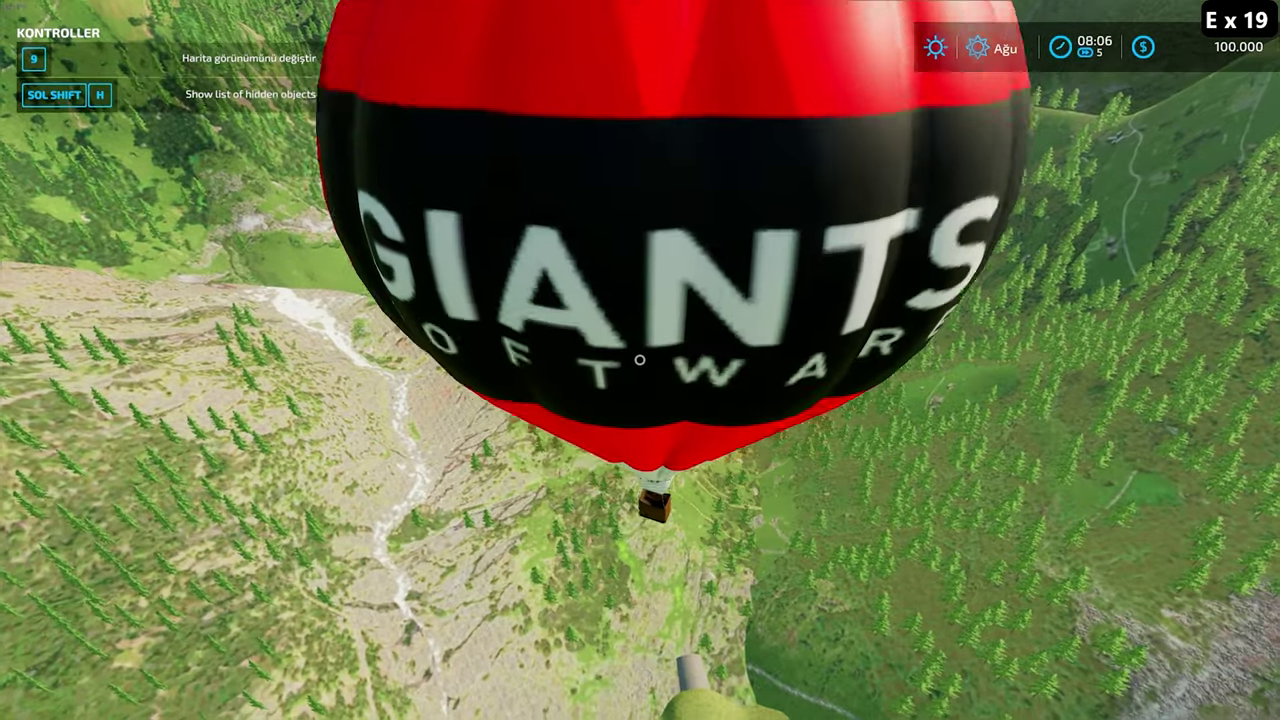
pyautogui.press('s')
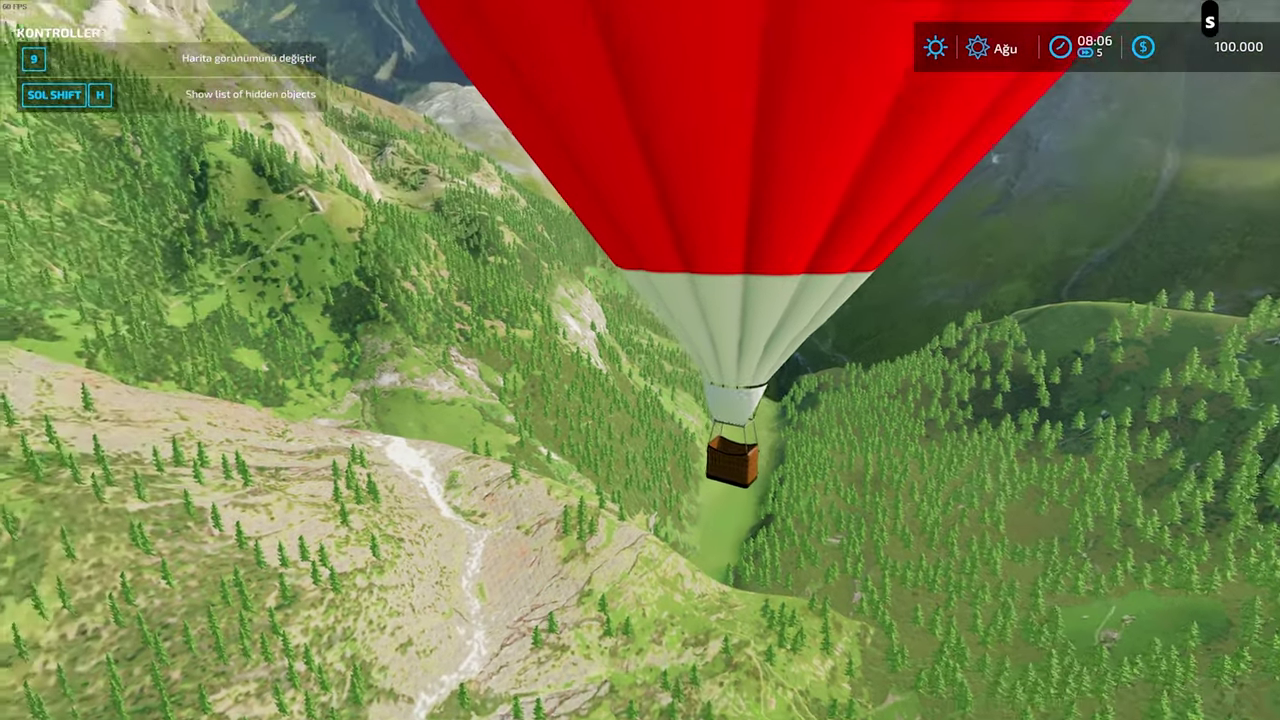
pyautogui.press('s')
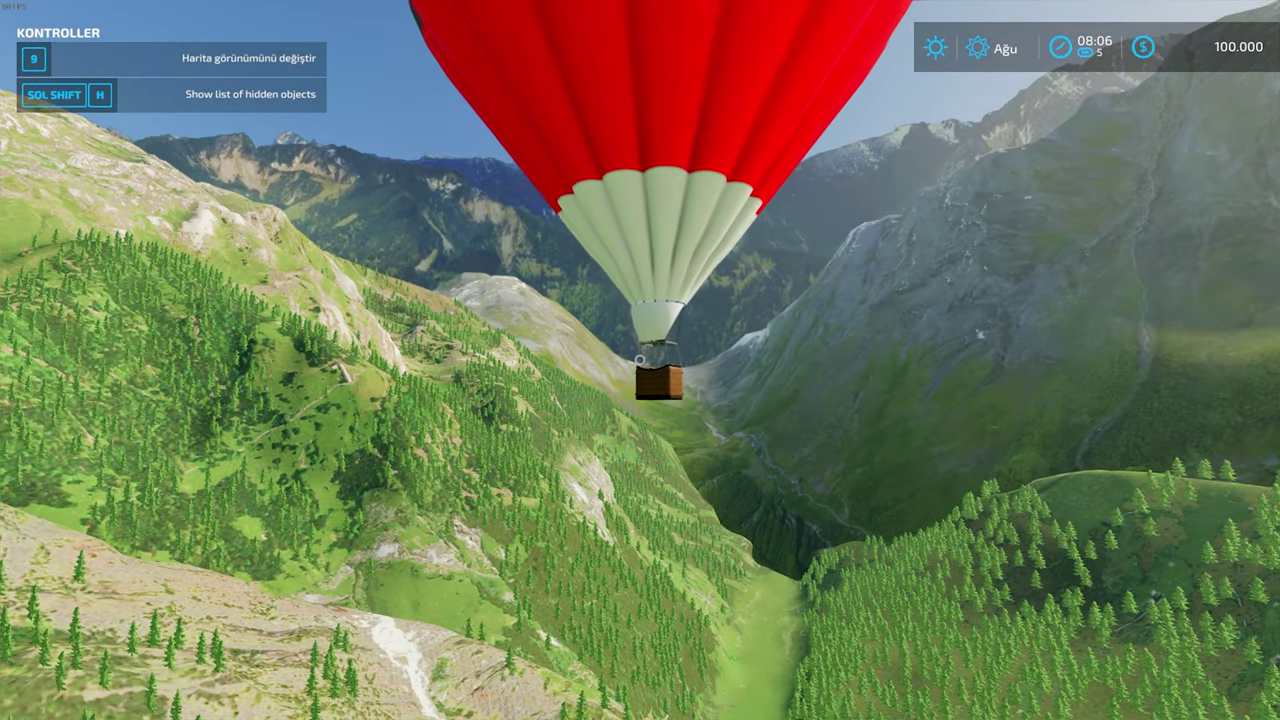
# Fly back over the map and examine the fields, surrounding mountains, airplane and distant viaduct from above
pyautogui.press('e')
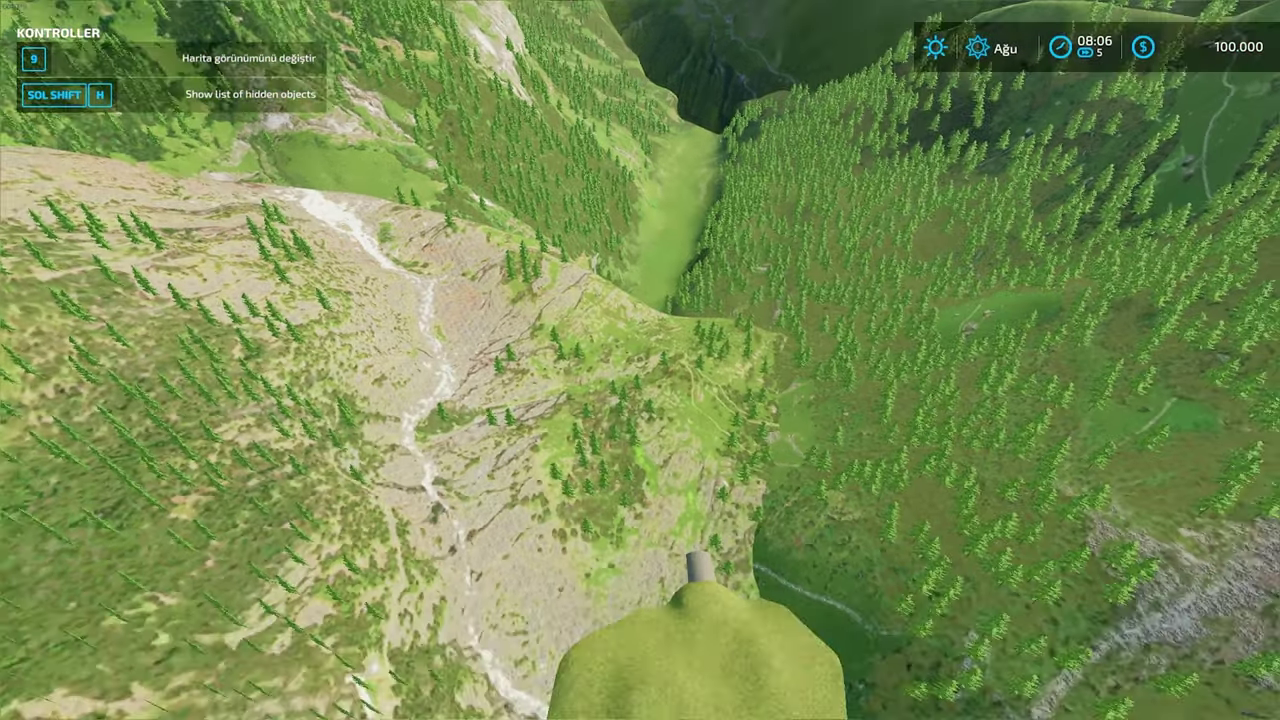
pyautogui.press('s')
pyautogui.press('s')
pyautogui.press('s')
pyautogui.press('s')
pyautogui.press('s')
pyautogui.press('w')
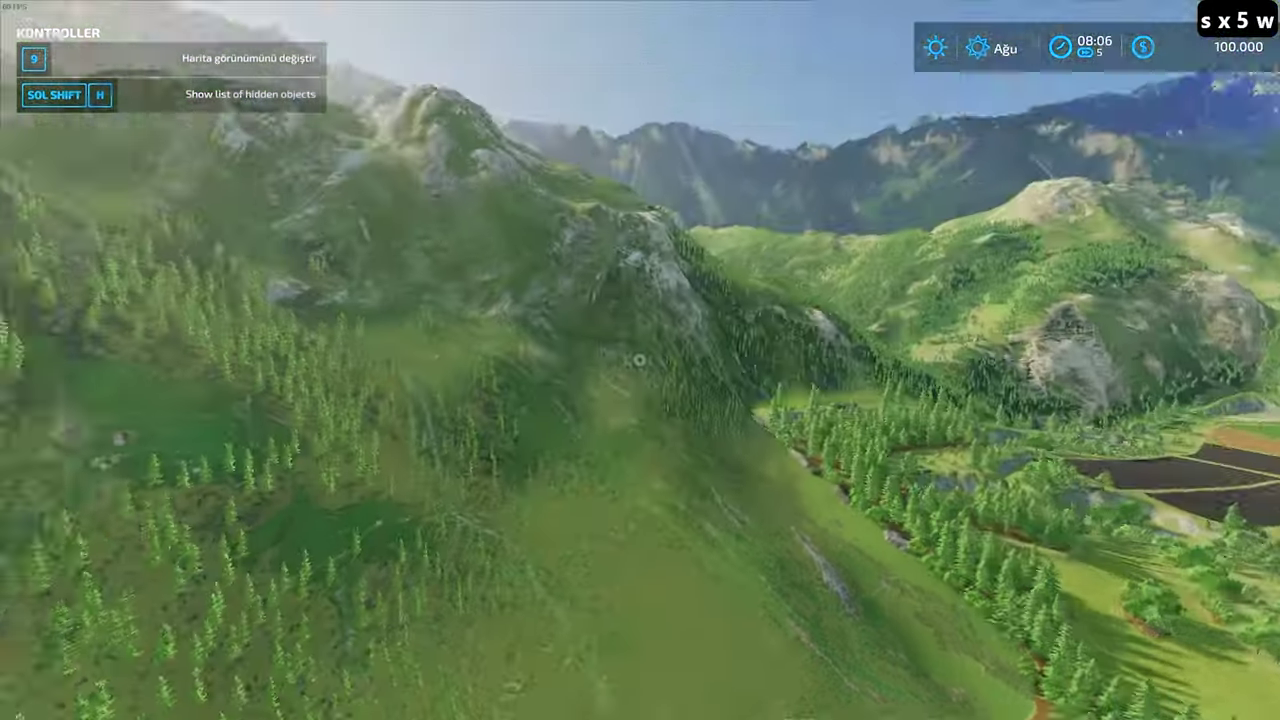
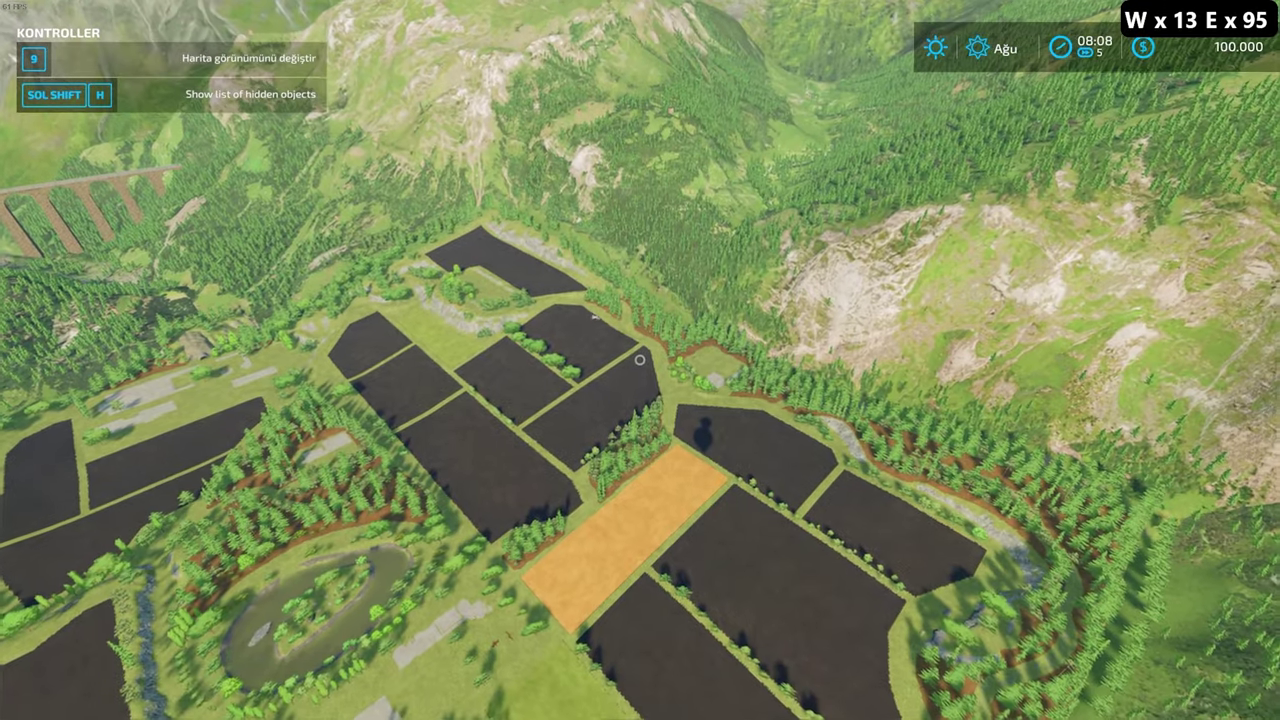
pyautogui.press('w')
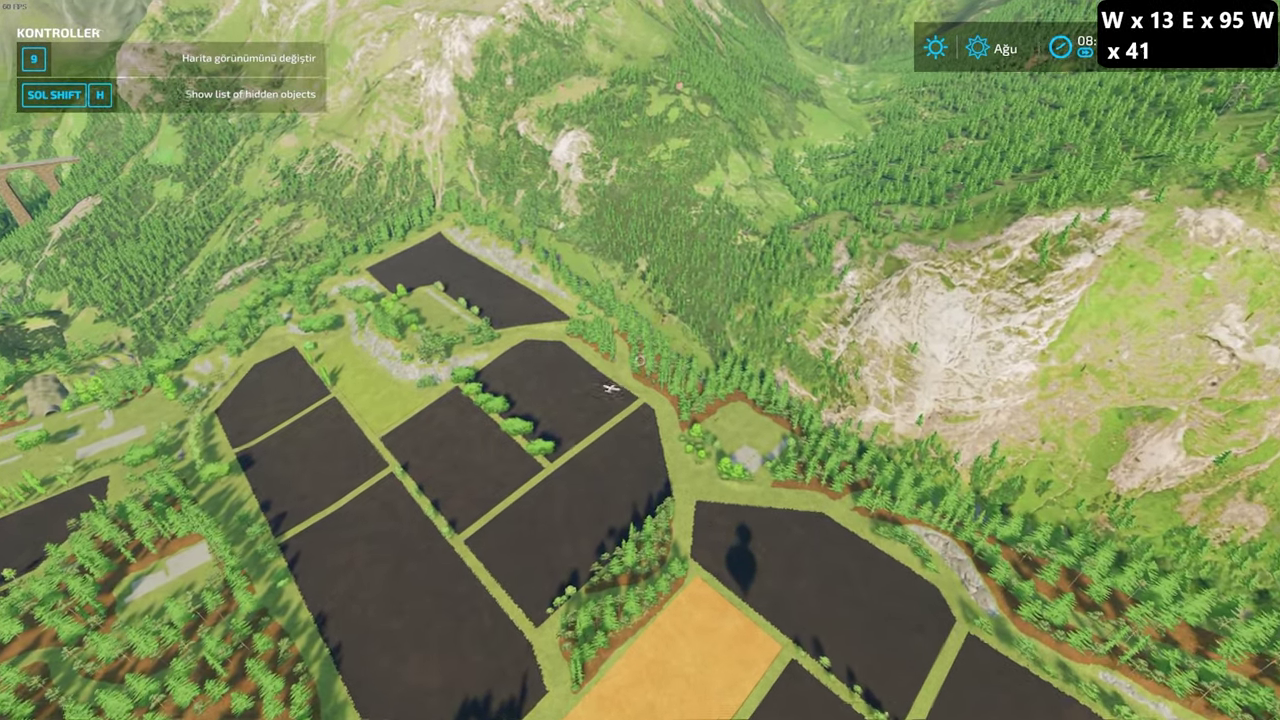
pyautogui.press('w')
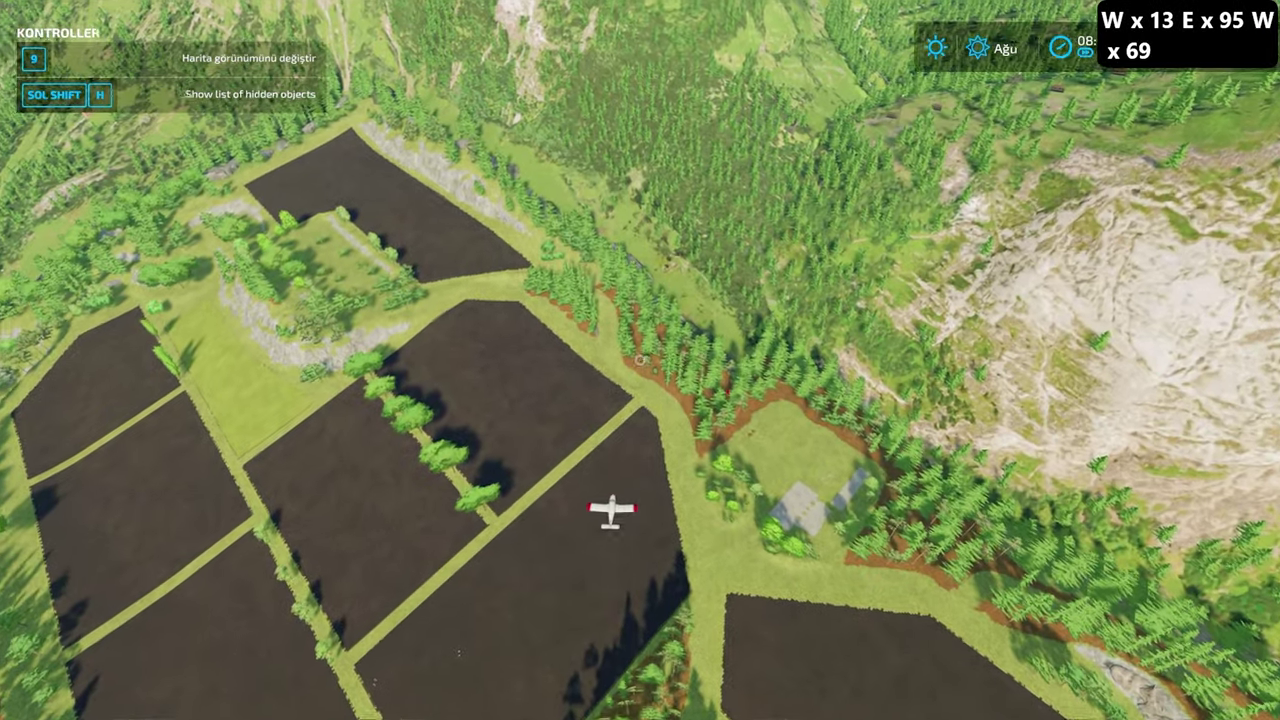
pyautogui.press('w')
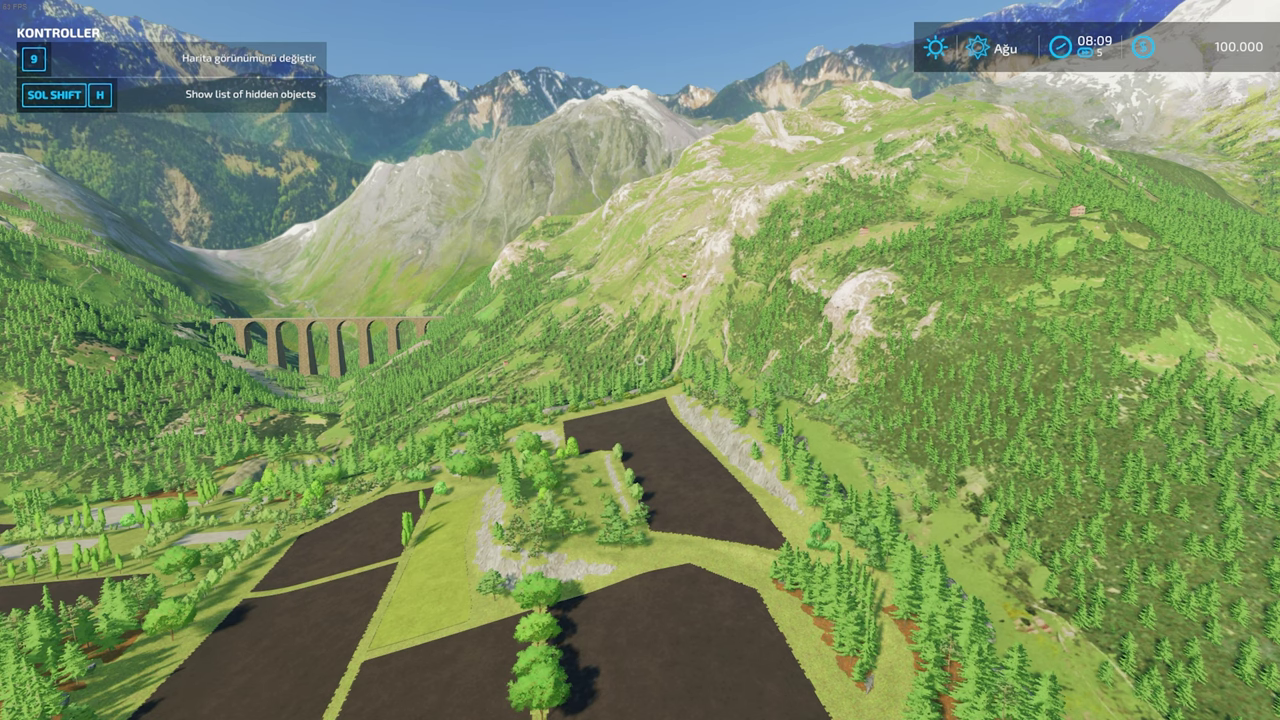
# Switch from the game to the desktop and clear away the open Mod_Map_Alpine folder windows
pyautogui.press('super')
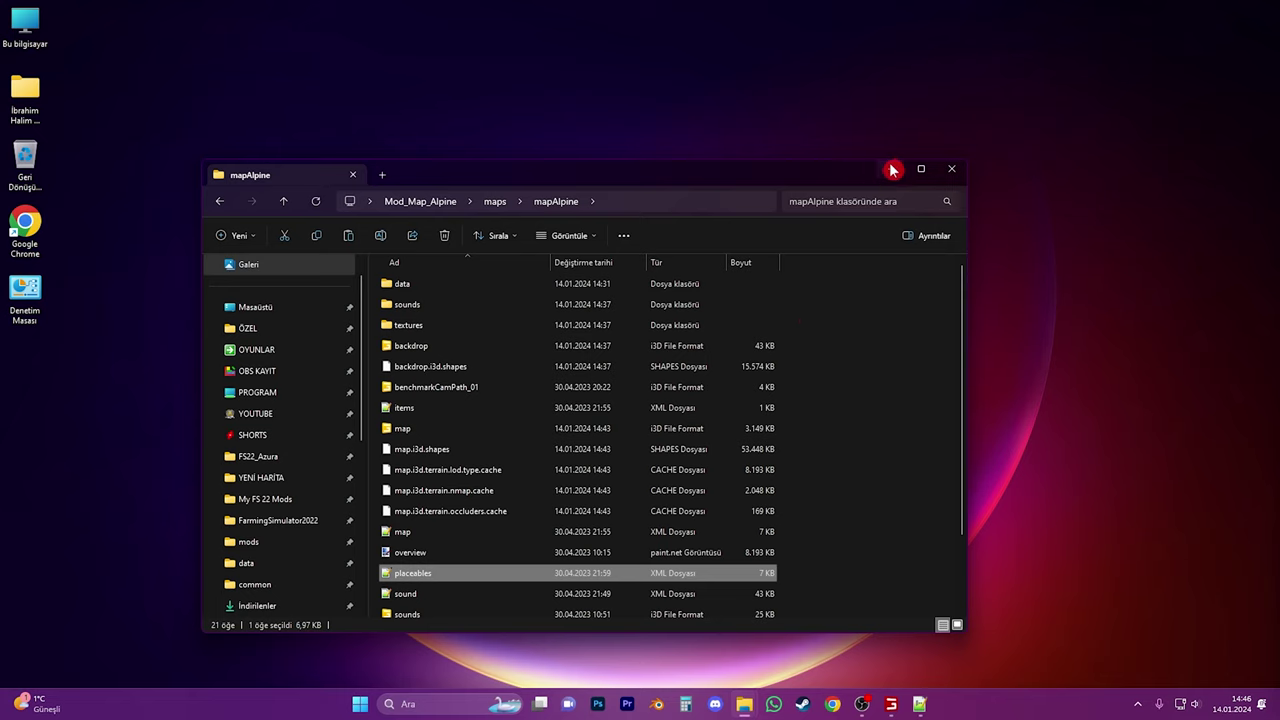
pyautogui.click(893, 170)
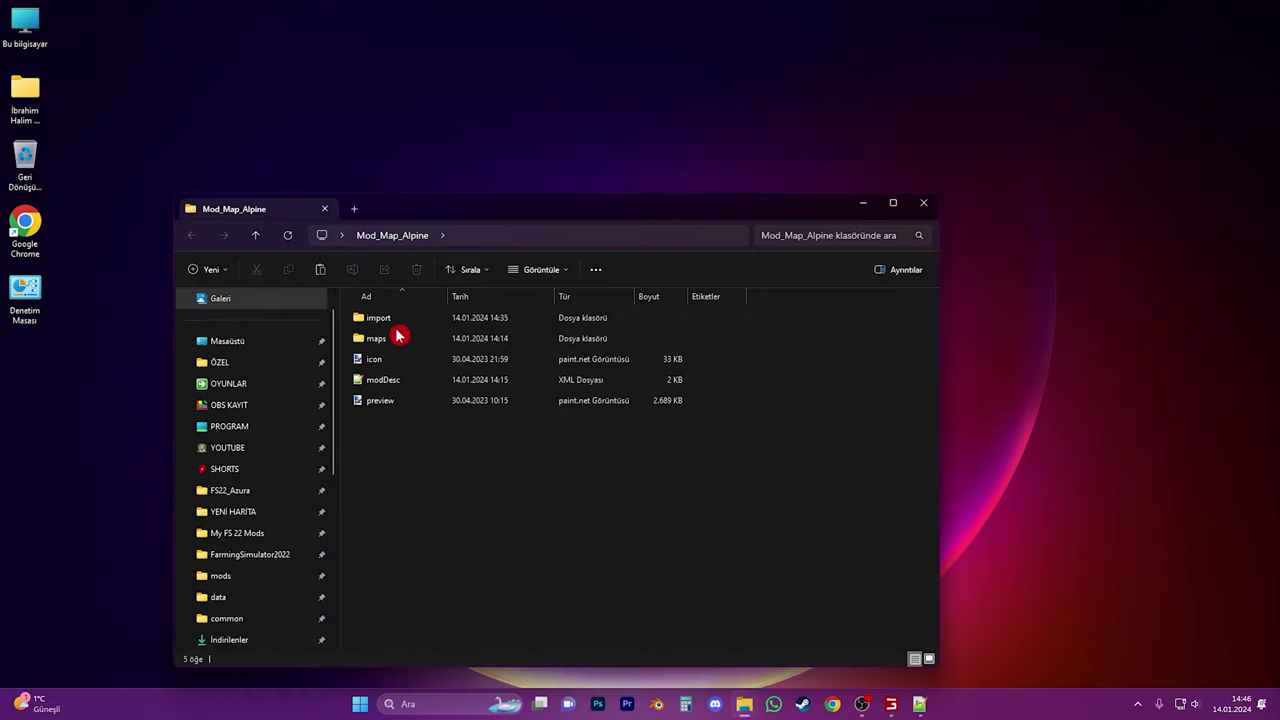
pyautogui.doubleClick(394, 337)
pyautogui.click(915, 206)
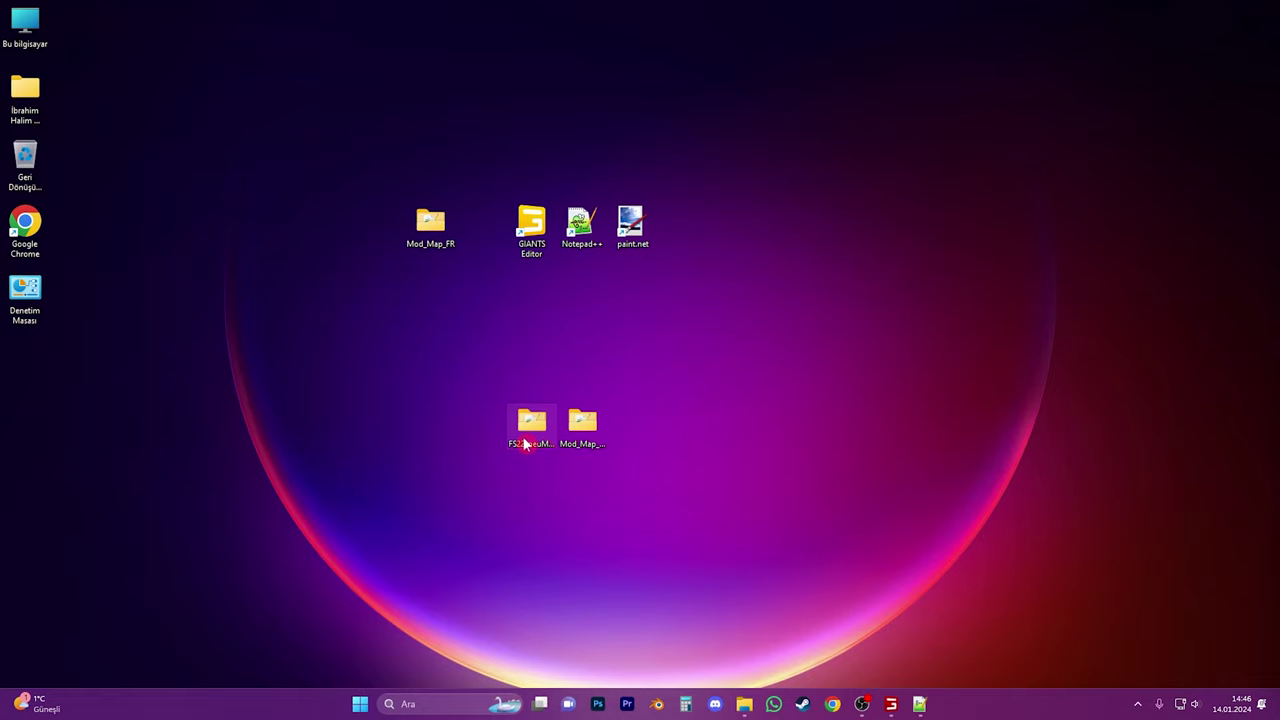
# Open the map i3d file from FS22_neuMinibrunn's maps/neuMinibrunn folder in GIANTS Editor
pyautogui.doubleClick(524, 430)
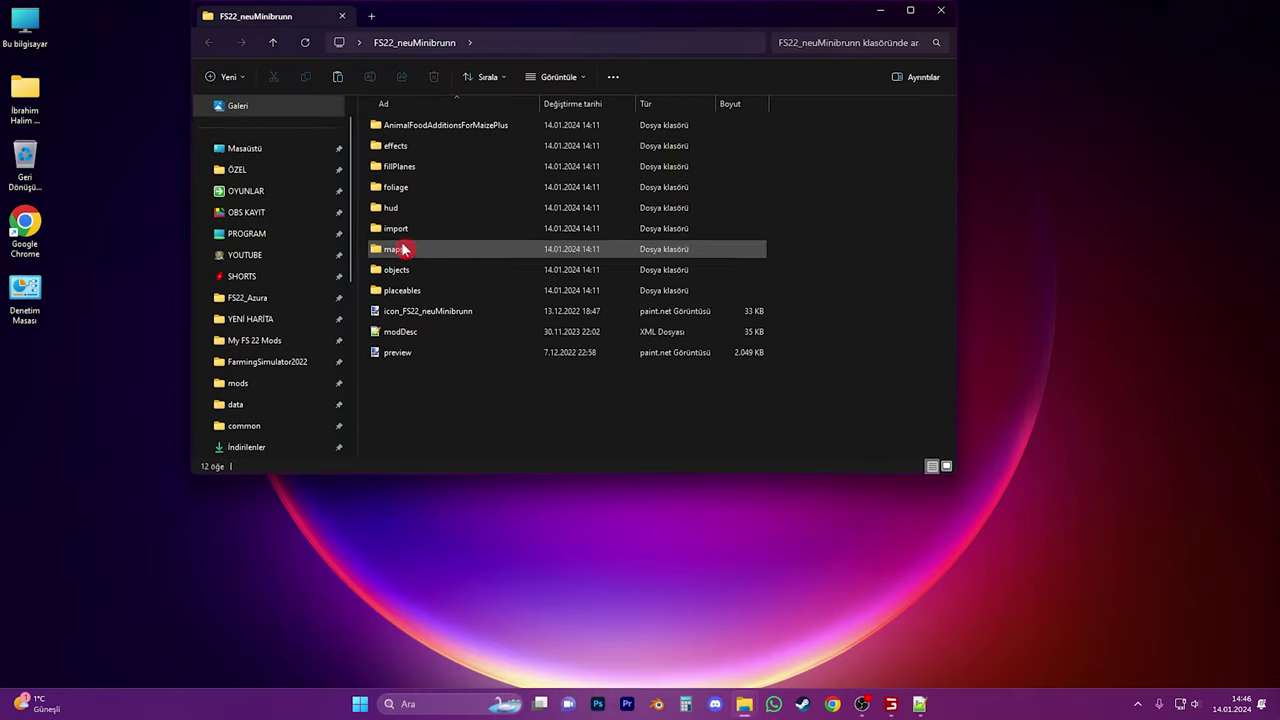
pyautogui.doubleClick(403, 249)
pyautogui.doubleClick(425, 129)
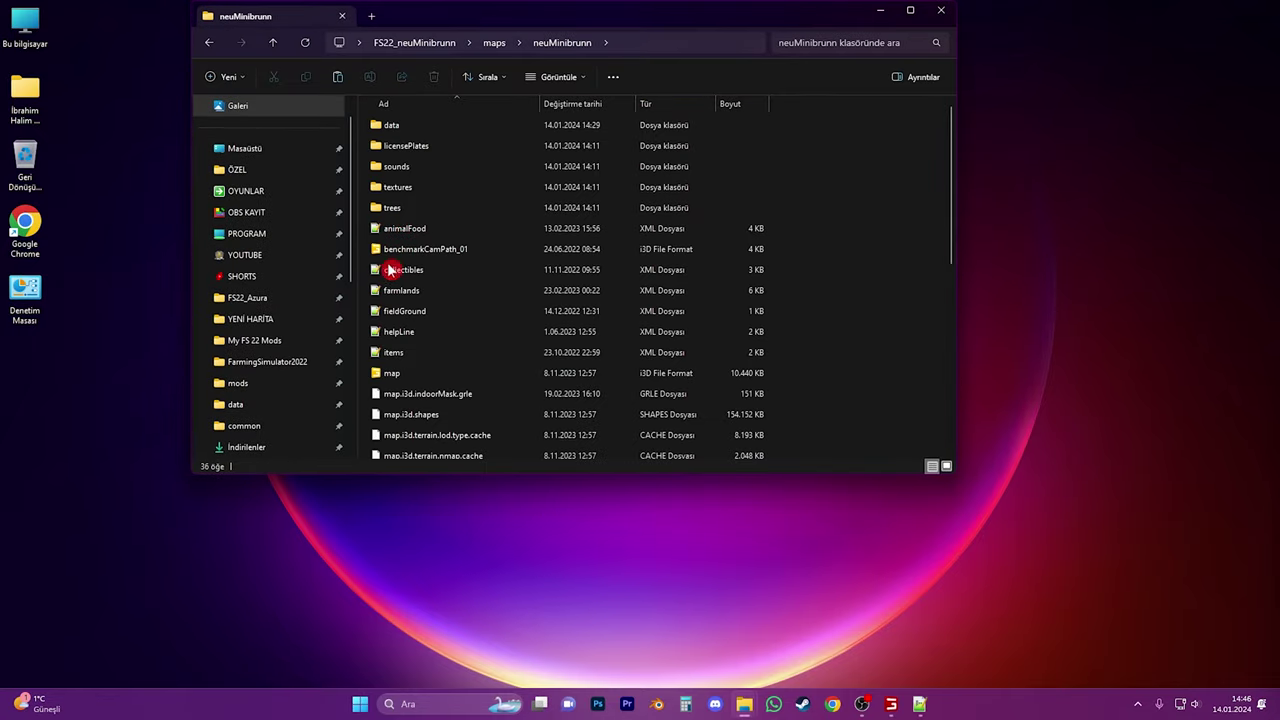
pyautogui.click(395, 373)
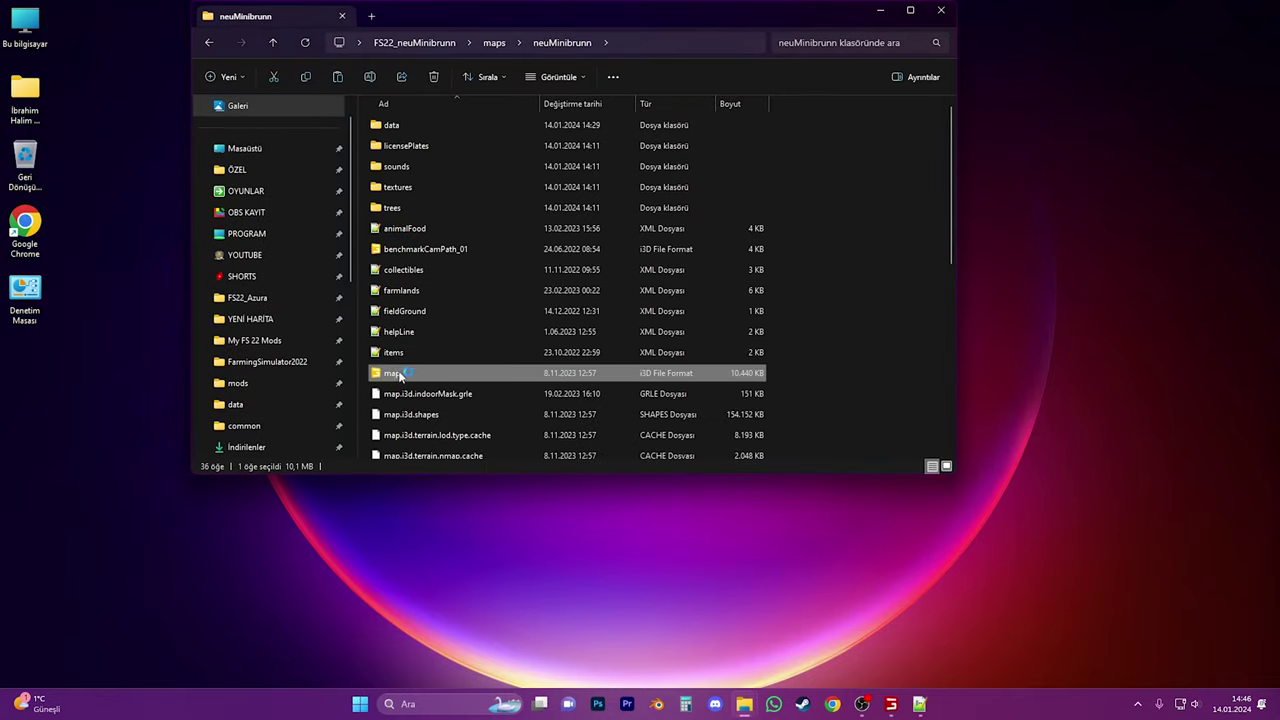
pyautogui.doubleClick(720, 378)
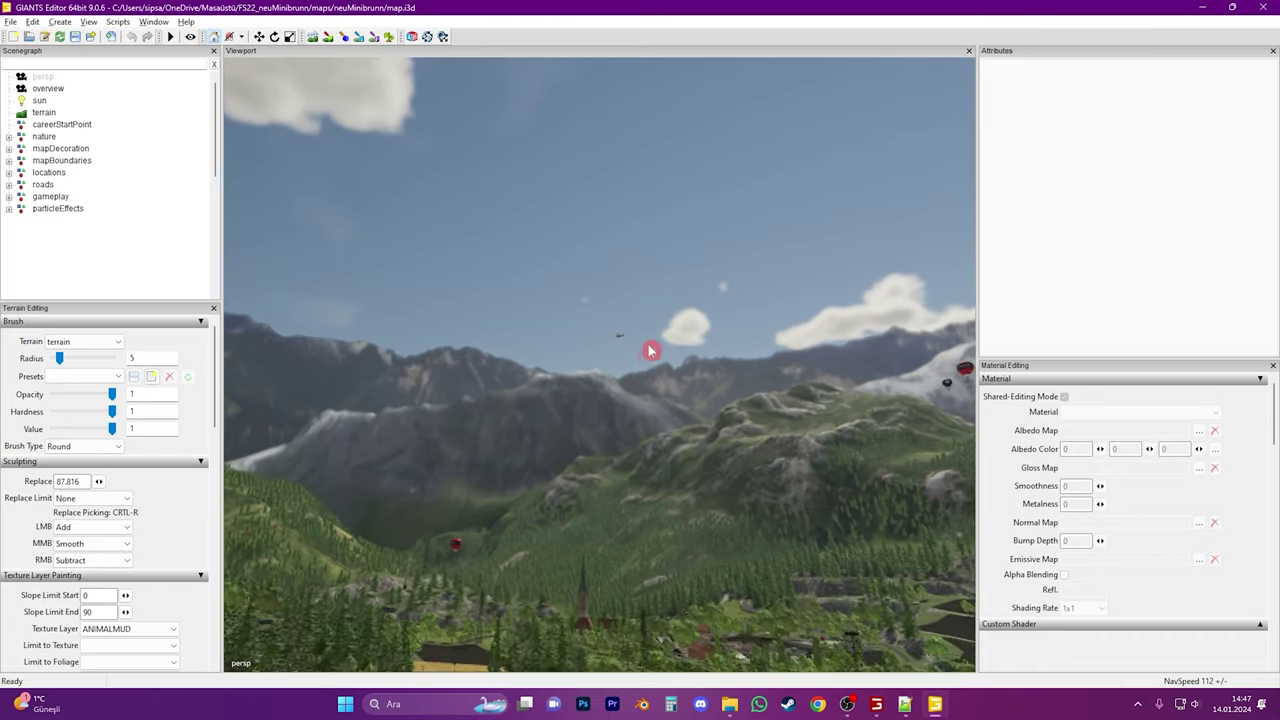
# Locate the airplane above the village, select its audio node, and collapse the farBackground group in the scenegraph
pyautogui.scroll(2, 571, 497)
pyautogui.keyDown('alt'); pyautogui.moveTo(571, 497); pyautogui.dragTo(597, 452); pyautogui.keyUp('alt')
pyautogui.scroll(6, 597, 452)
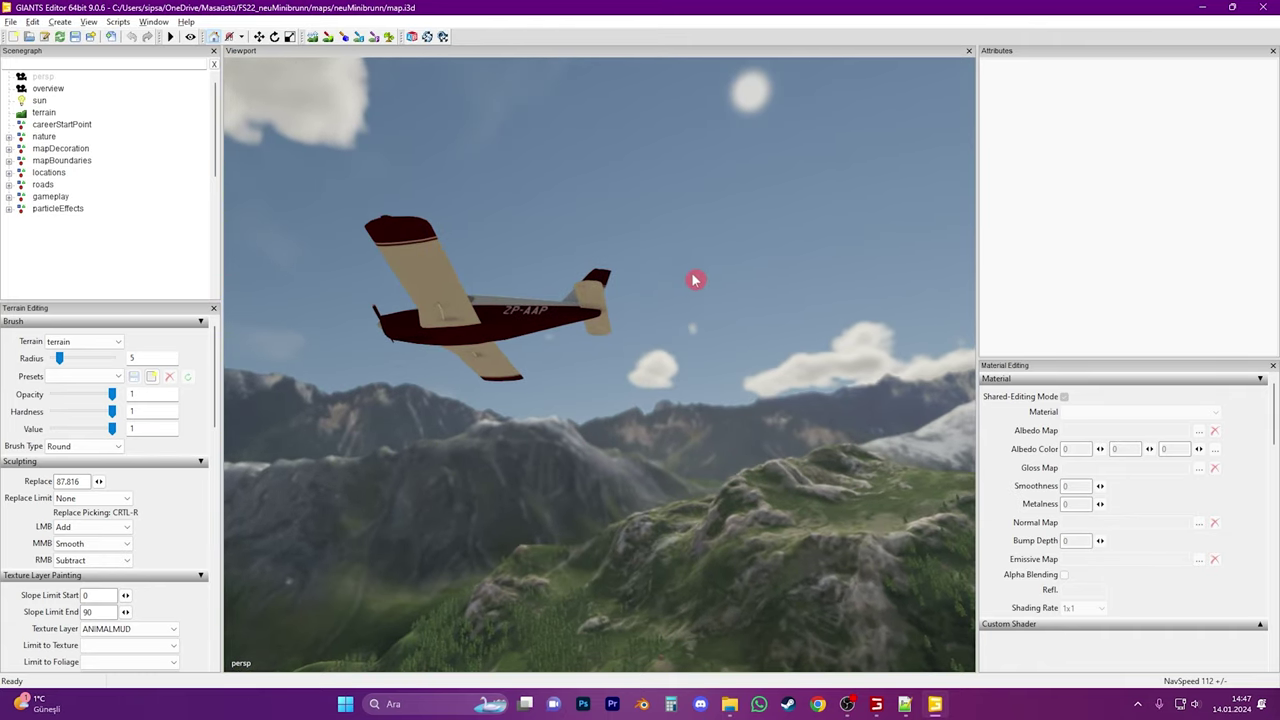
pyautogui.moveTo(695, 280); pyautogui.dragTo(565, 478, button='right')
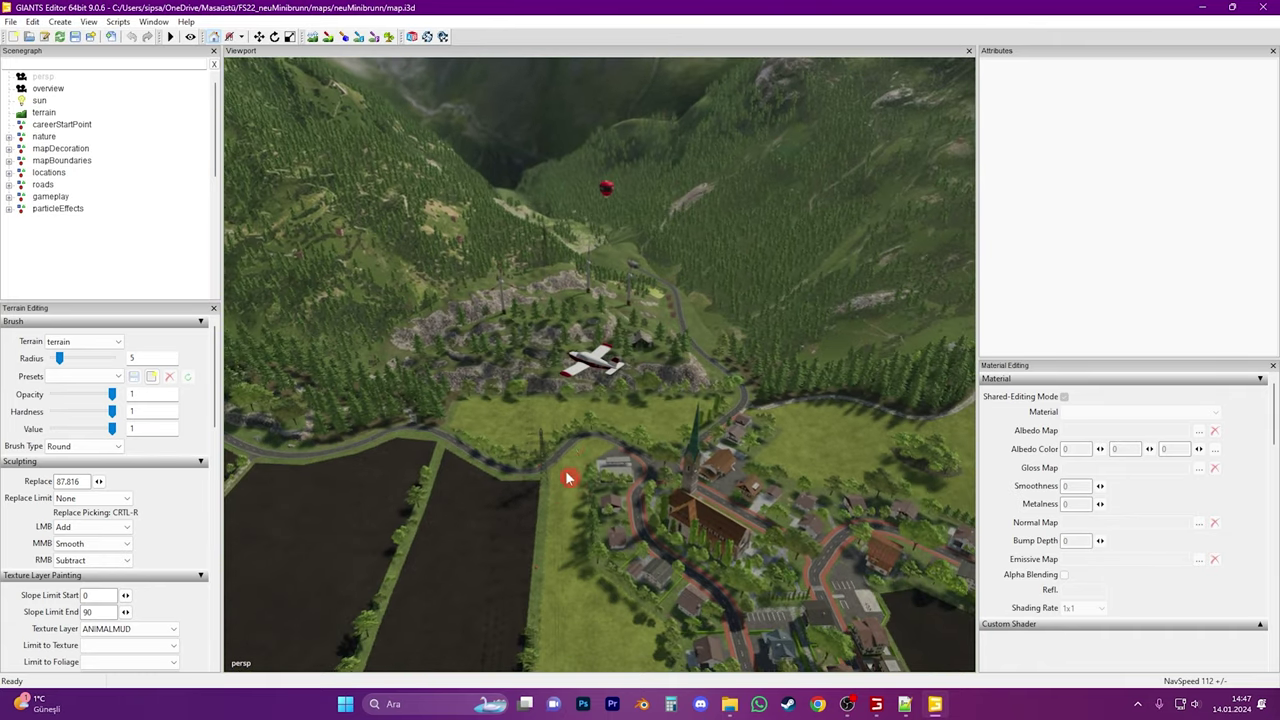
pyautogui.click(597, 376)
pyautogui.click(128, 244)
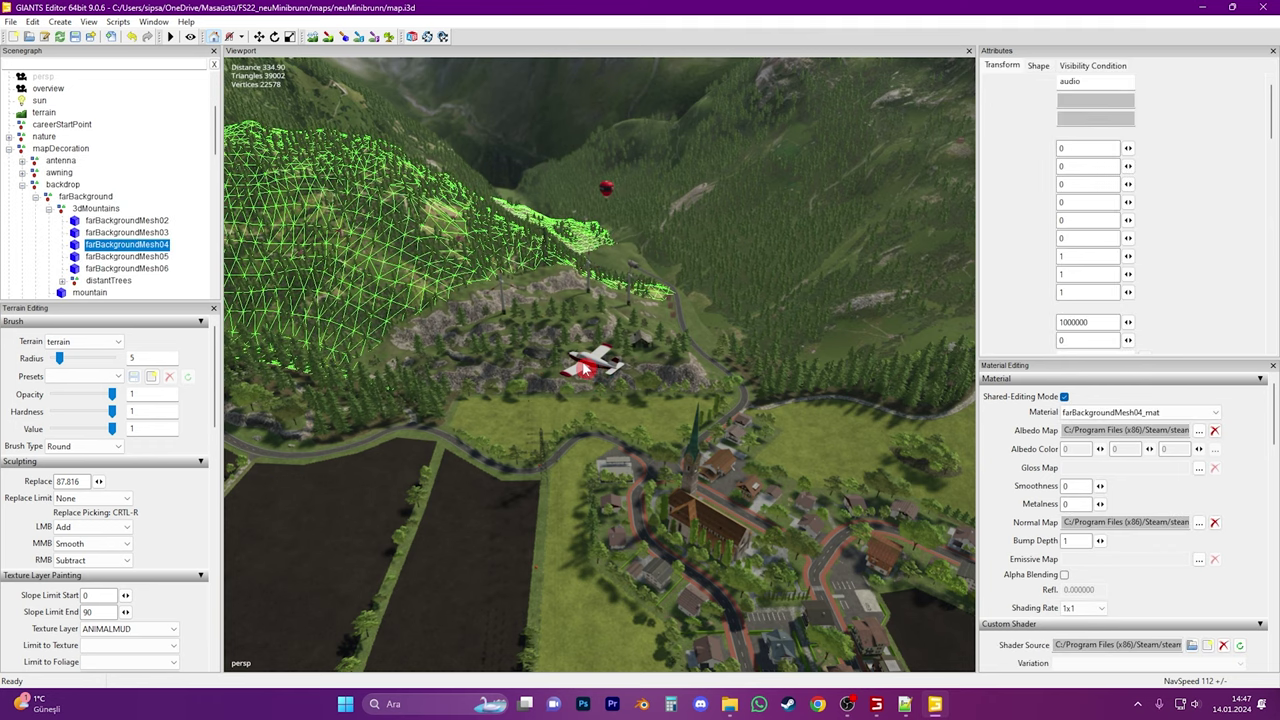
pyautogui.click(495, 368)
pyautogui.click(35, 234)
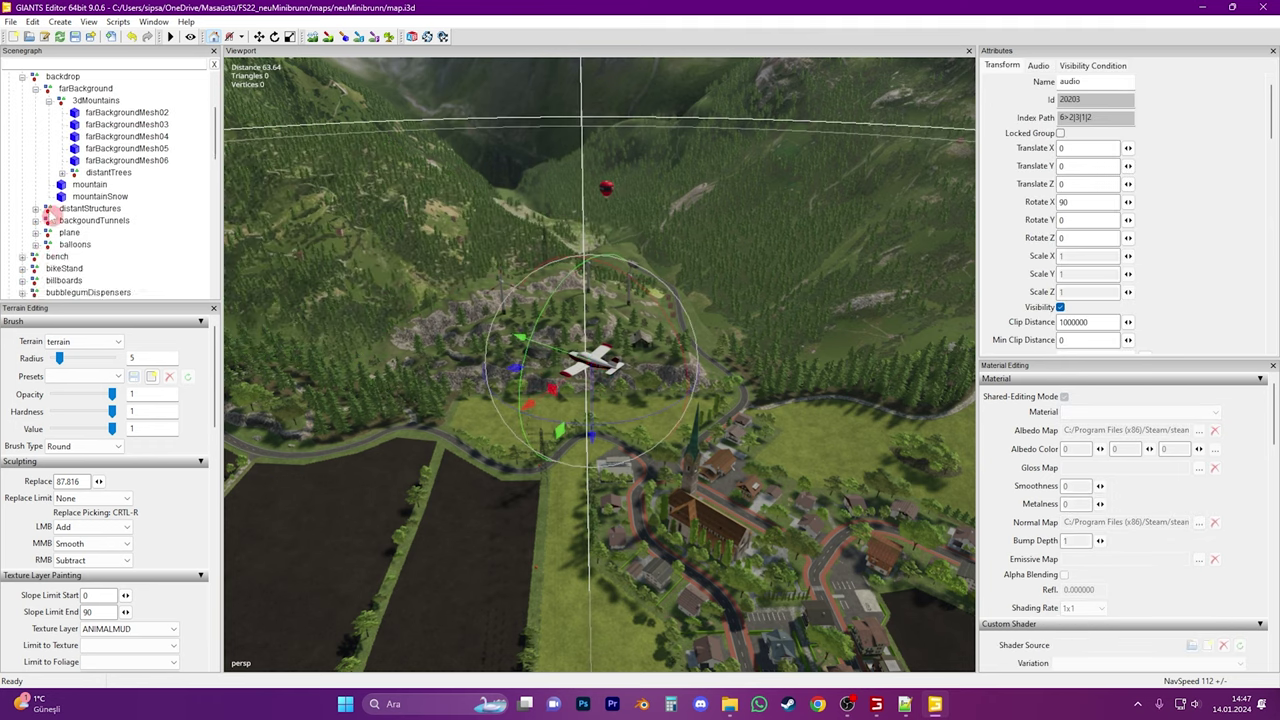
pyautogui.click(36, 89)
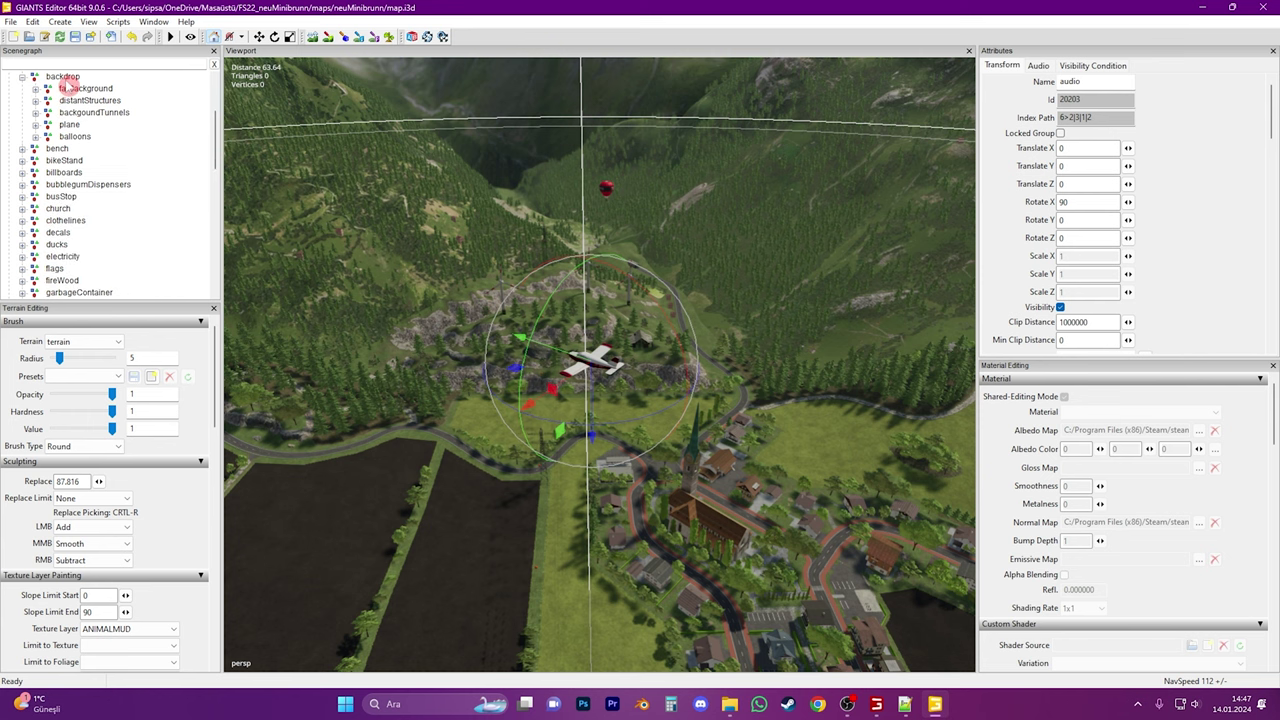
# Select the balloons group under backdrop and inspect its placement over the valley
pyautogui.click(74, 136)
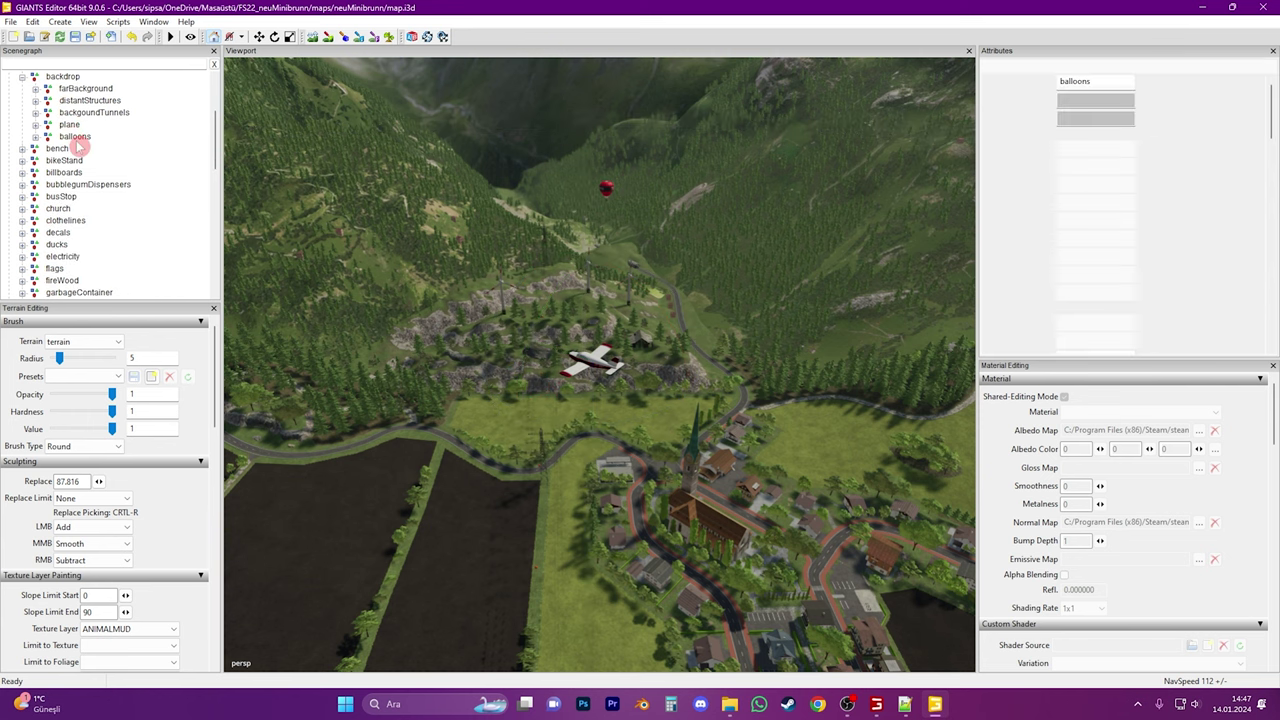
pyautogui.press('f')
pyautogui.keyDown('alt'); pyautogui.moveTo(695, 258); pyautogui.dragTo(792, 275); pyautogui.keyUp('alt')
pyautogui.keyDown('alt'); pyautogui.moveTo(550, 432); pyautogui.dragTo(725, 266); pyautogui.keyUp('alt')
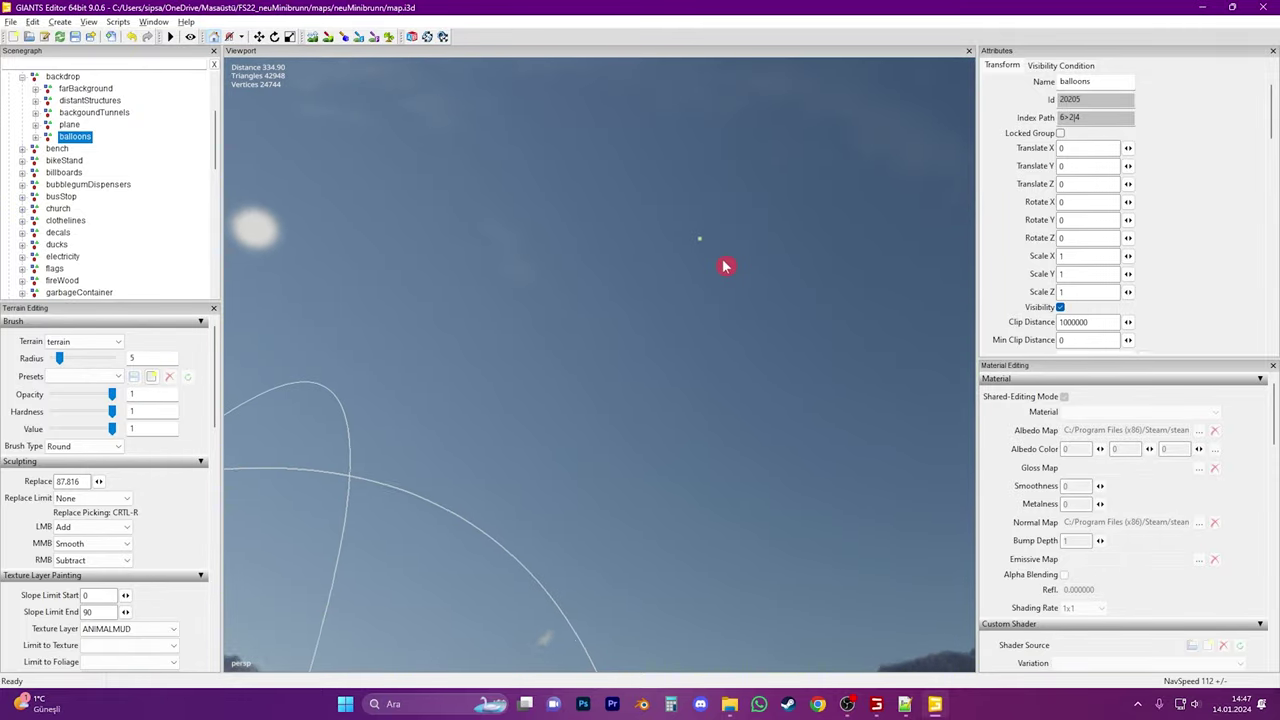
pyautogui.moveTo(727, 267); pyautogui.dragTo(464, 441, button='right')
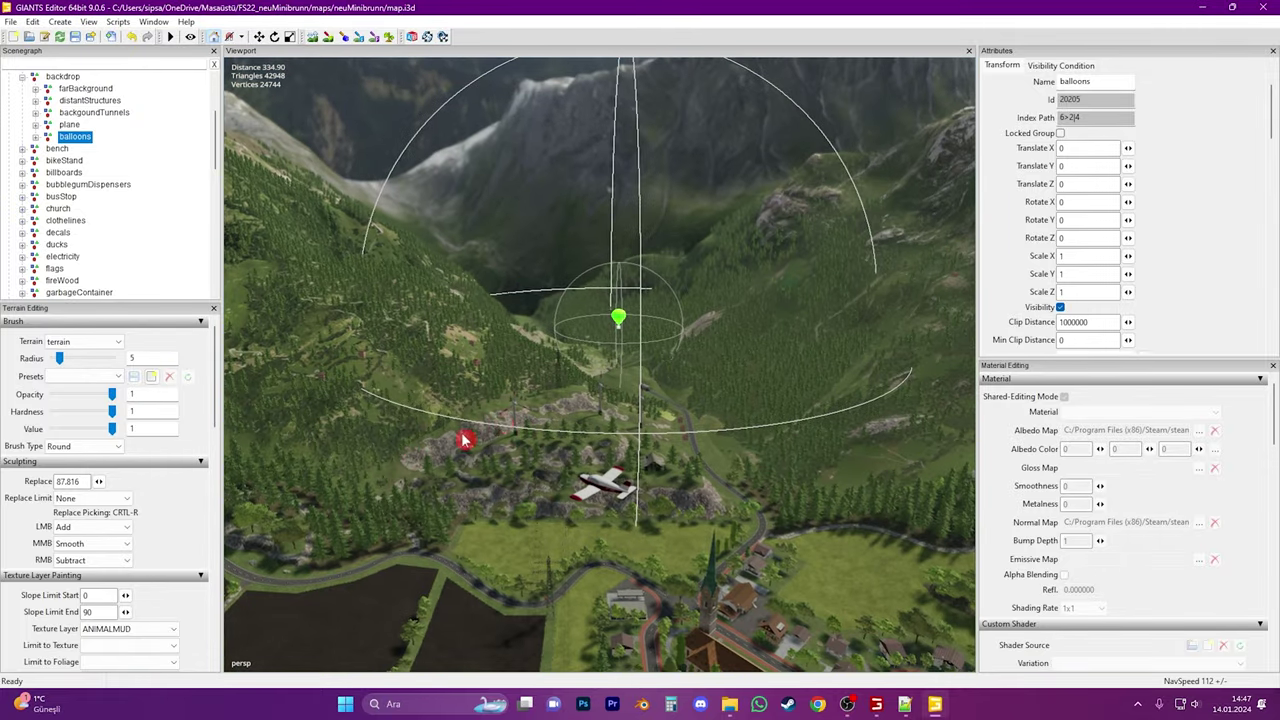
# Select the plane, backgoundTunnels and distantStructures groups in turn to inspect their objects in the landscape
pyautogui.click(69, 124)
pyautogui.click(89, 115)
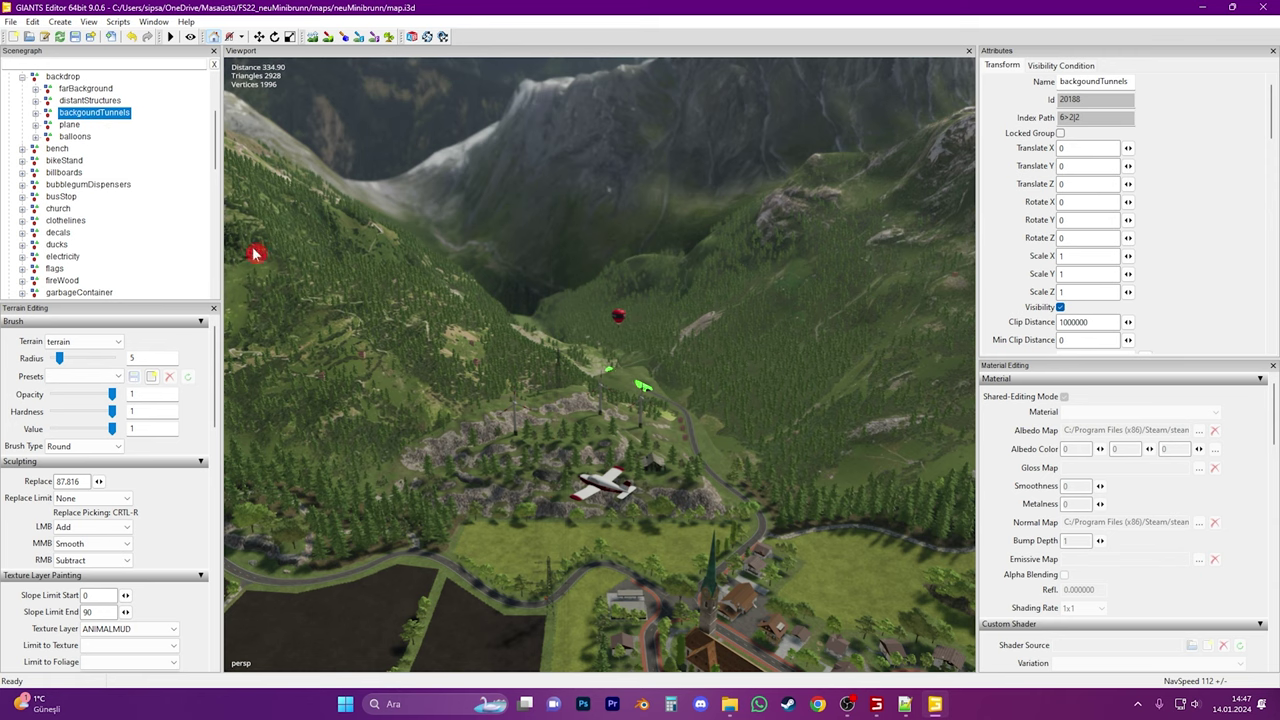
pyautogui.moveTo(472, 444)
pyautogui.mouseDown(button='right')
pyautogui.moveTo(494, 454)
pyautogui.moveTo(470, 440)
pyautogui.mouseUp(button='right')
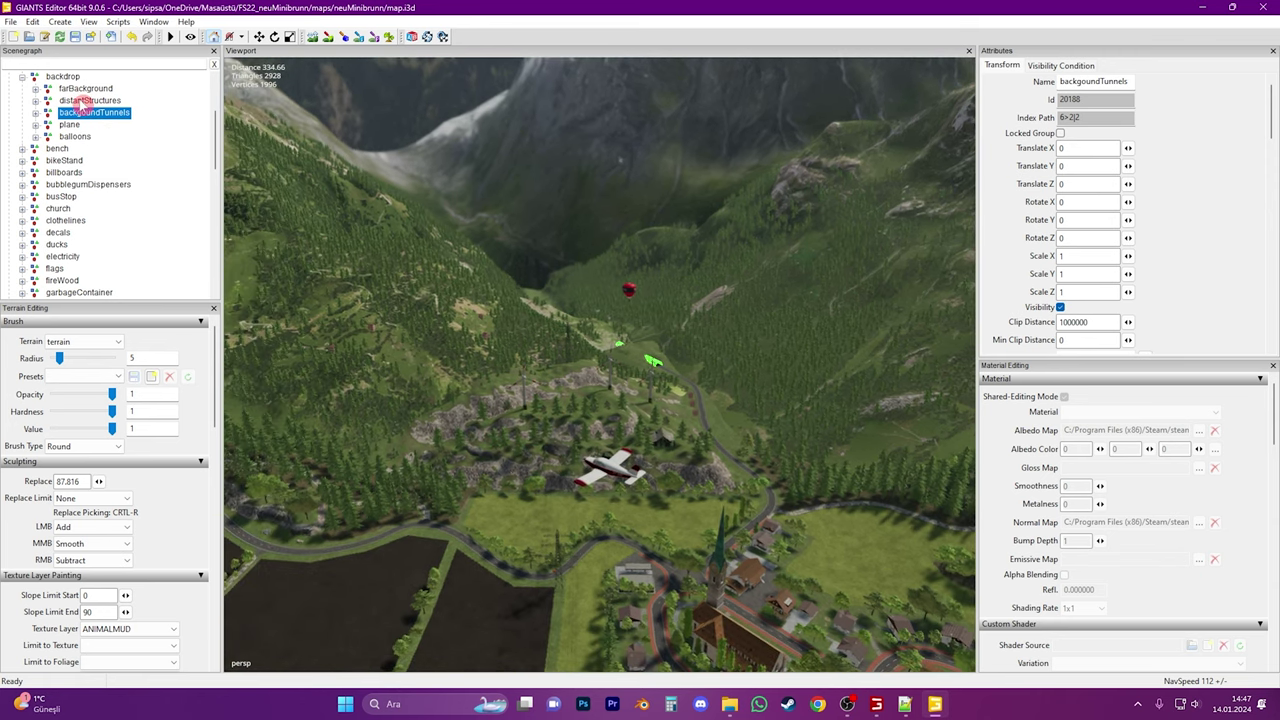
pyautogui.click(84, 101)
pyautogui.moveTo(373, 358); pyautogui.dragTo(414, 425, button='right')
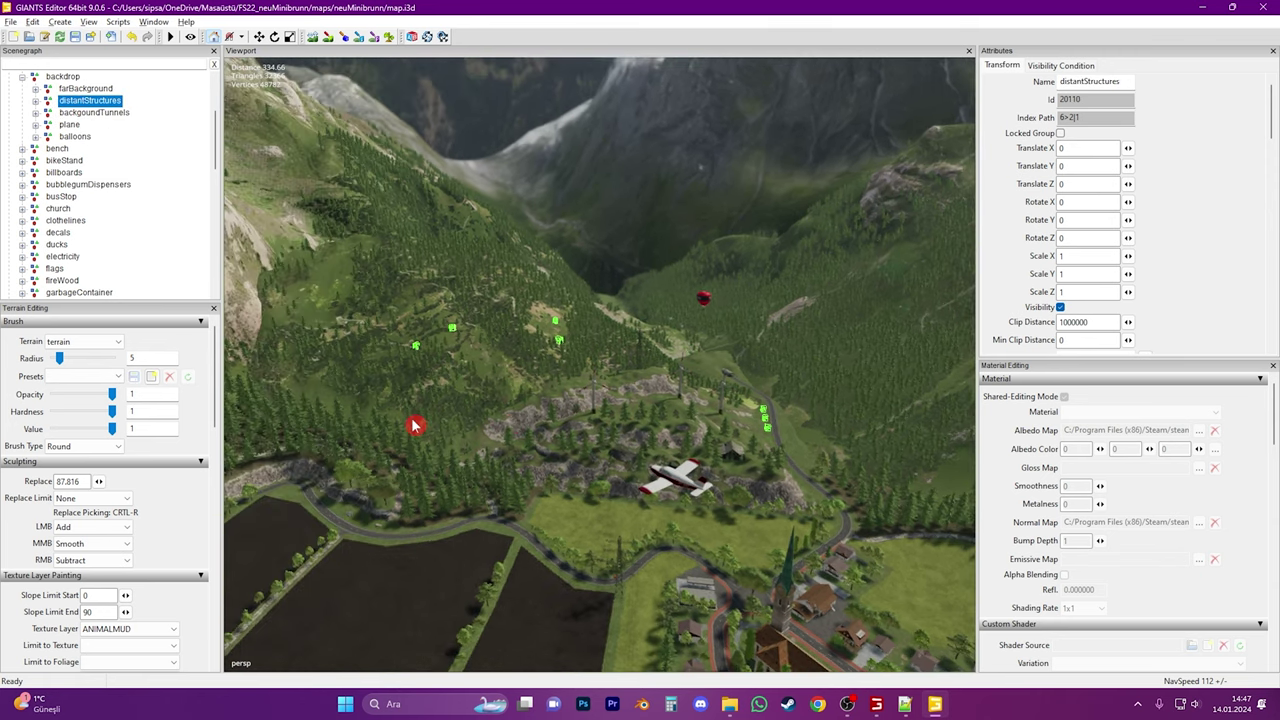
# Select the farBackground group to inspect its mountain and forest meshes, and clear the selection
pyautogui.click(84, 89)
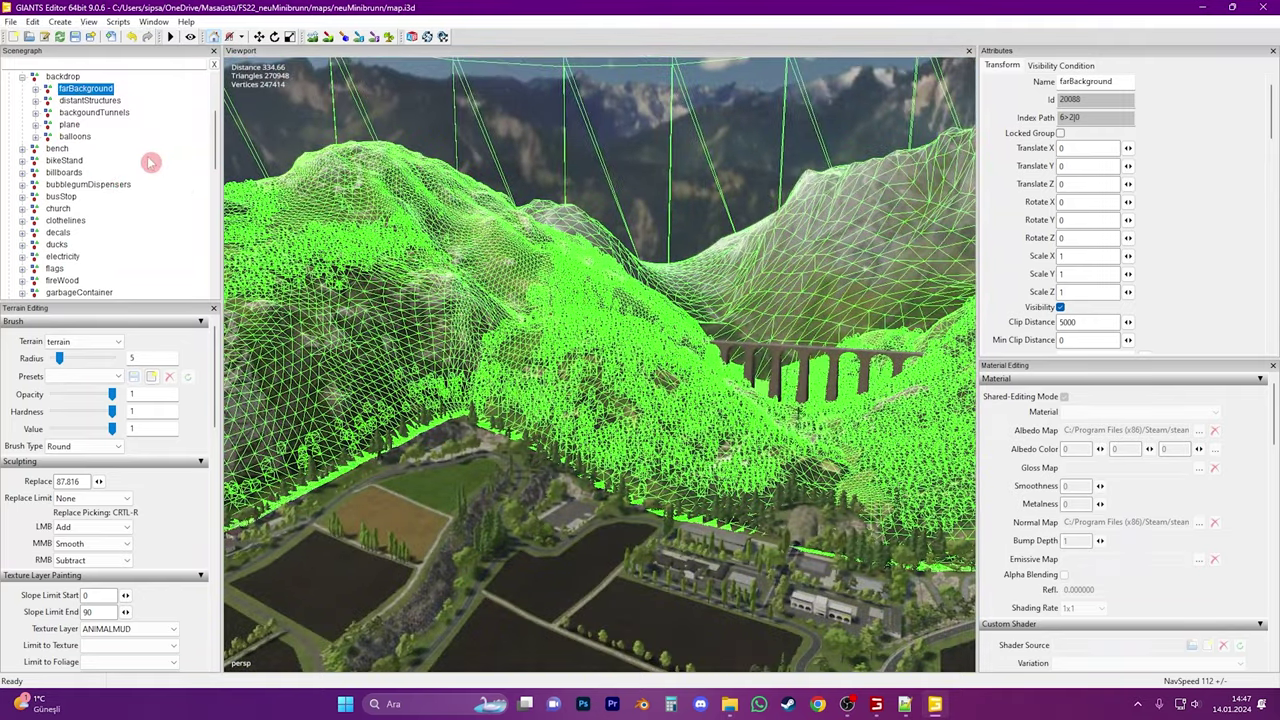
pyautogui.click(130, 172)
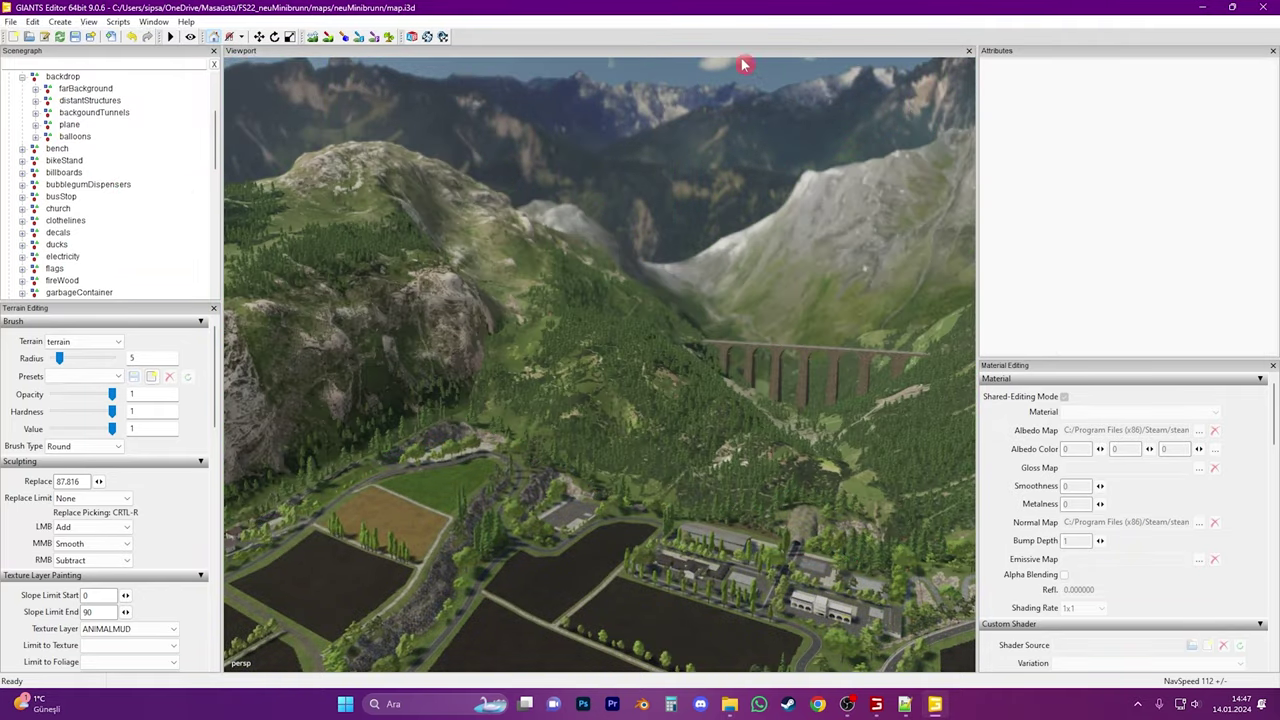
# Switch to Farming Simulator 22 and inspect the forested valley and the balloons from the air
pyautogui.click(887, 705)
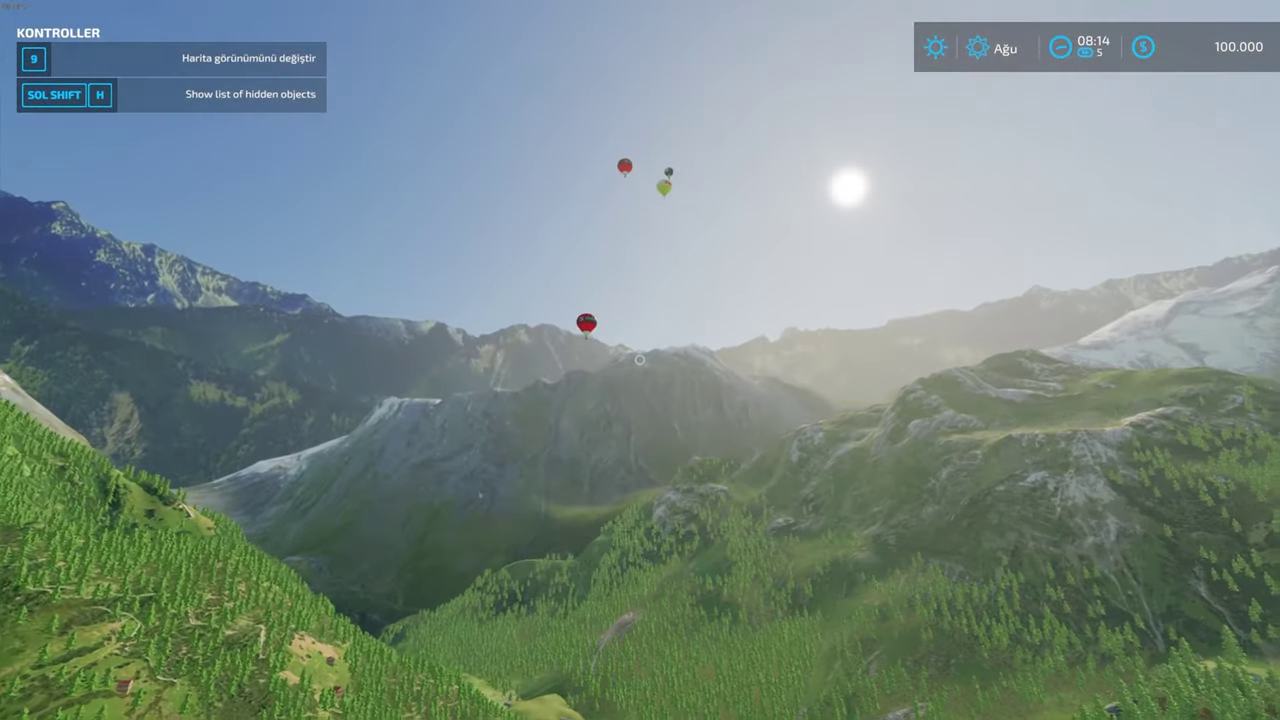
pyautogui.press('w')
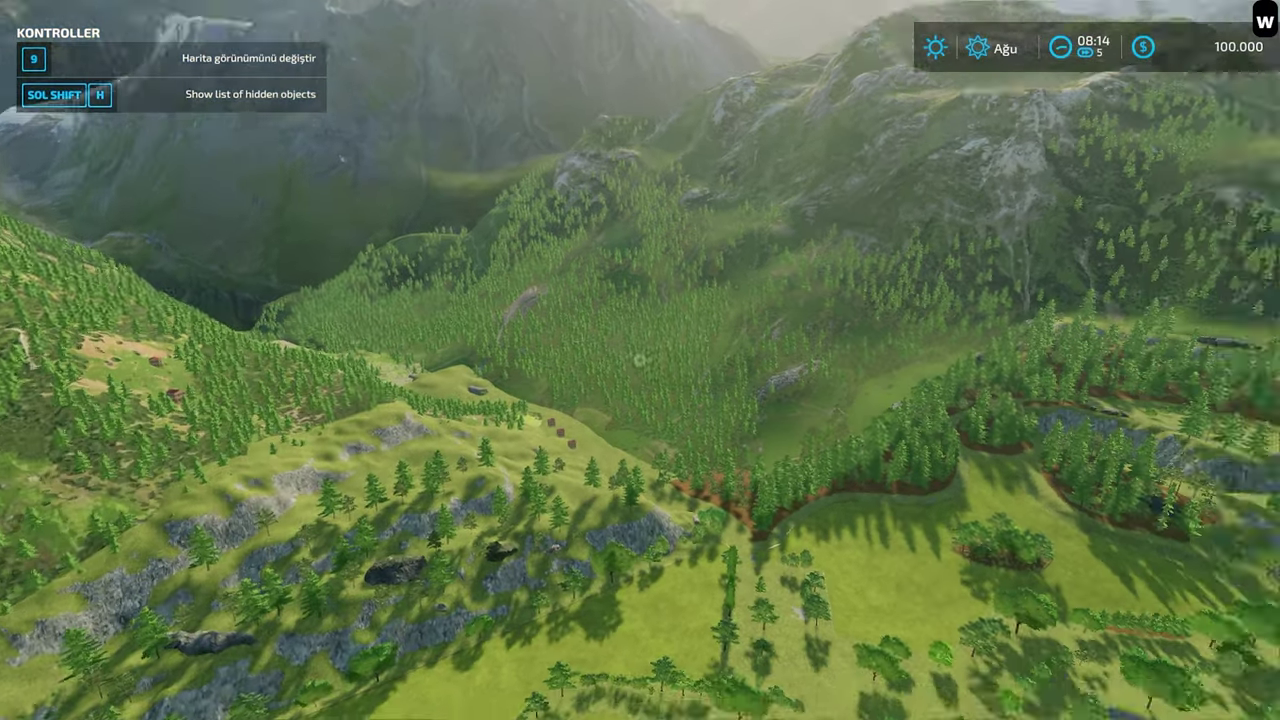
pyautogui.hotkey('shift', 'e')
pyautogui.hotkey('shift', 'e')
pyautogui.hotkey('shift', 'e')
pyautogui.hotkey('shift', 'e')
pyautogui.press('e')
pyautogui.press('e')
pyautogui.press('e')
pyautogui.press('e')
pyautogui.press('e')
pyautogui.press('e')
pyautogui.press('e')
pyautogui.press('e')
pyautogui.press('e')
pyautogui.press('e')
pyautogui.press('e')
pyautogui.press('e')
pyautogui.press('e')
pyautogui.press('e')
pyautogui.press('e')
pyautogui.press('e')
pyautogui.press('e')
pyautogui.press('e')
pyautogui.press('e')
pyautogui.press('e')
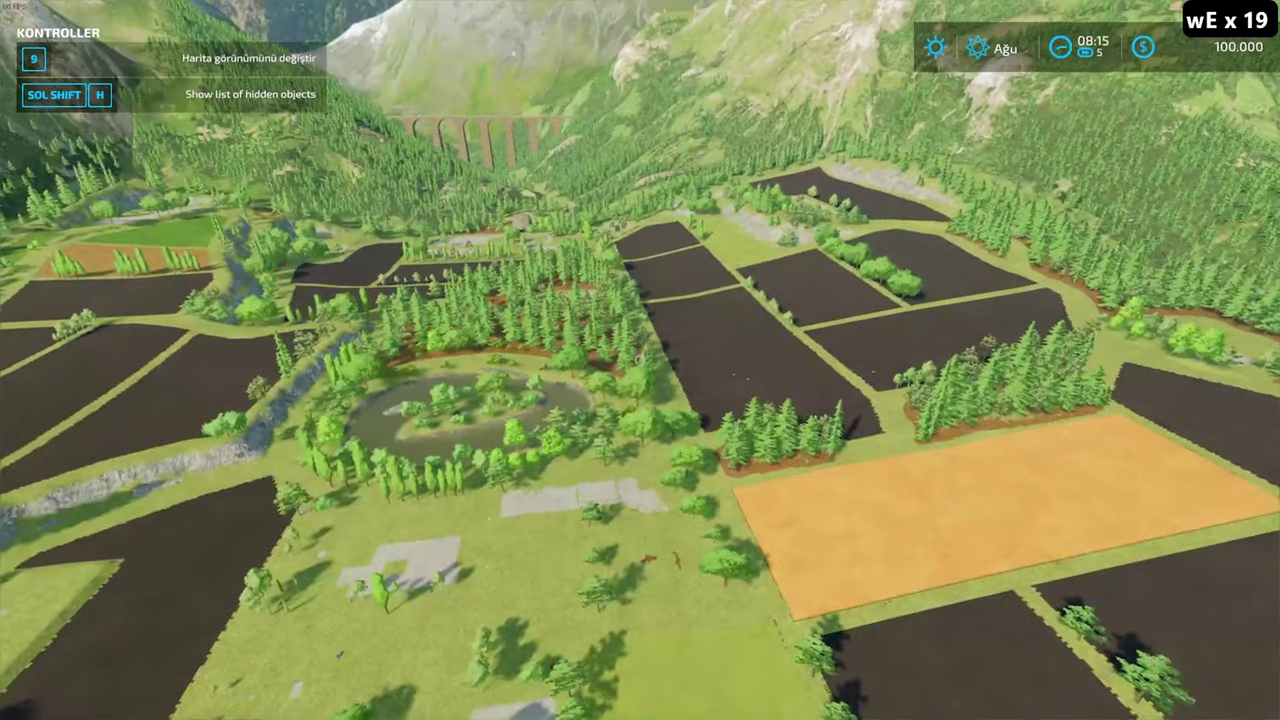
# Fly down to the ploughed fields and inspect their soil, grass borders and floating object markers up close
pyautogui.press('w')
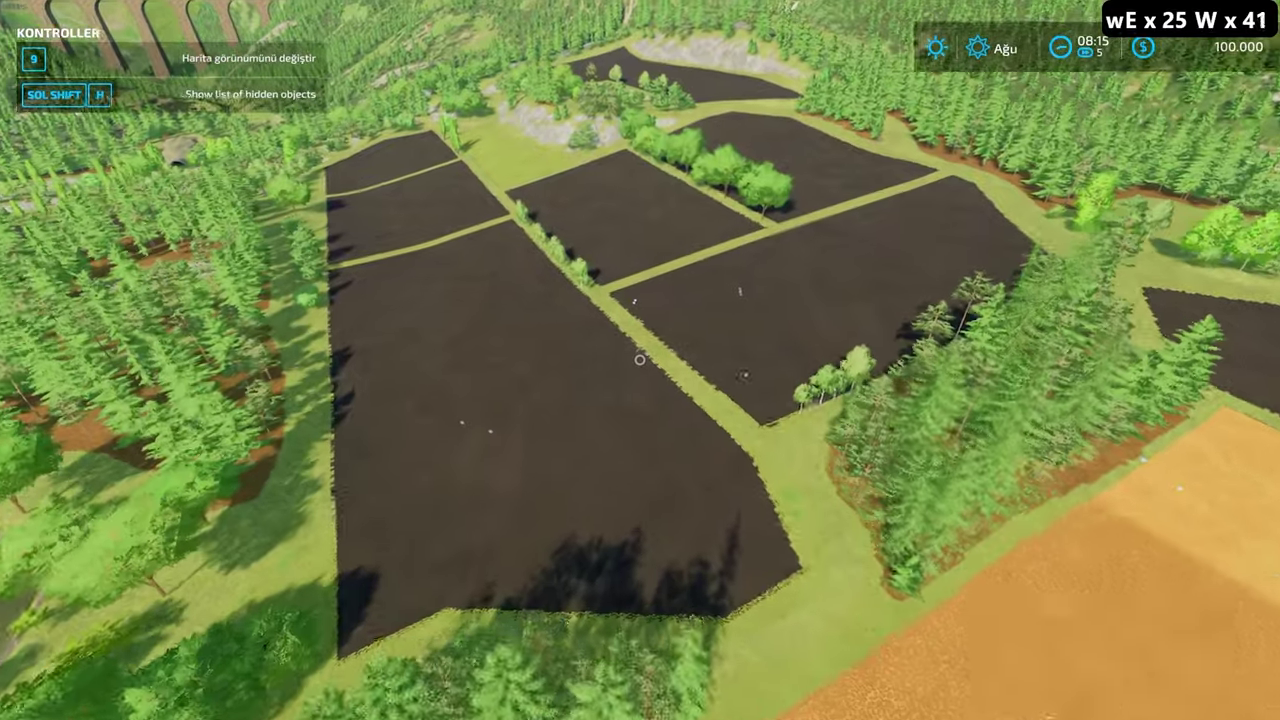
pyautogui.press('w')
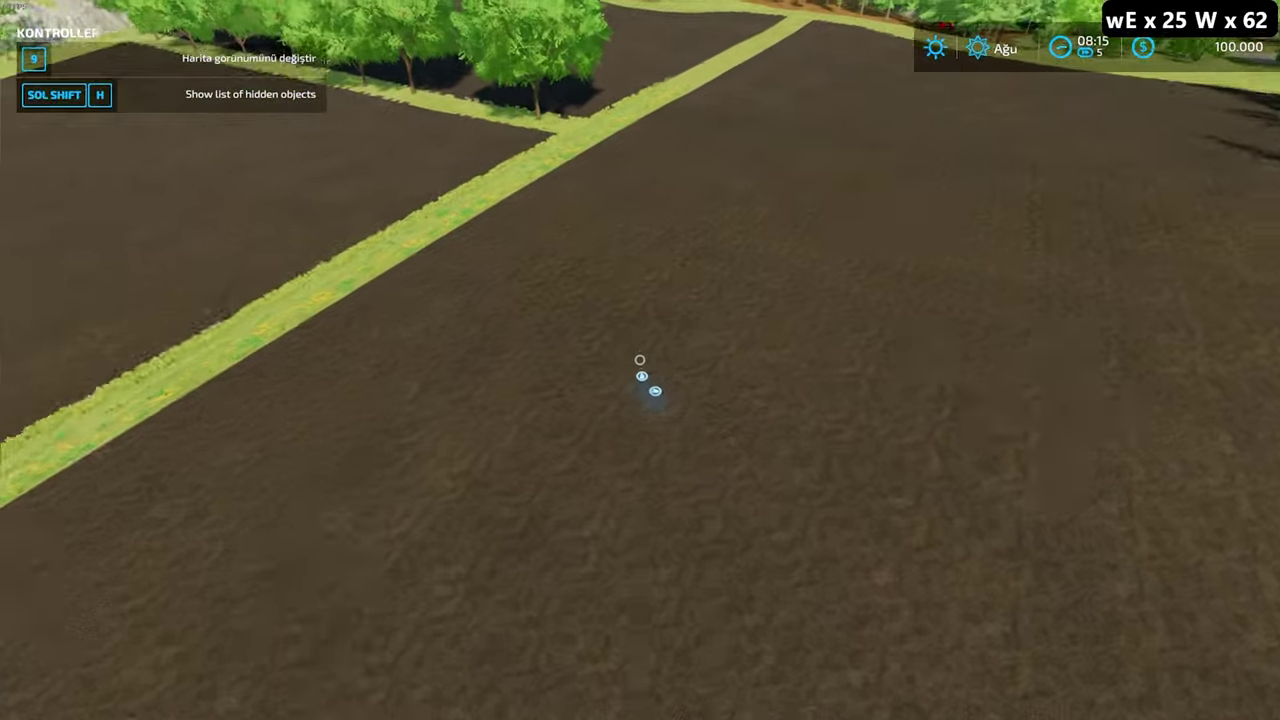
pyautogui.press('w')
pyautogui.press('d')
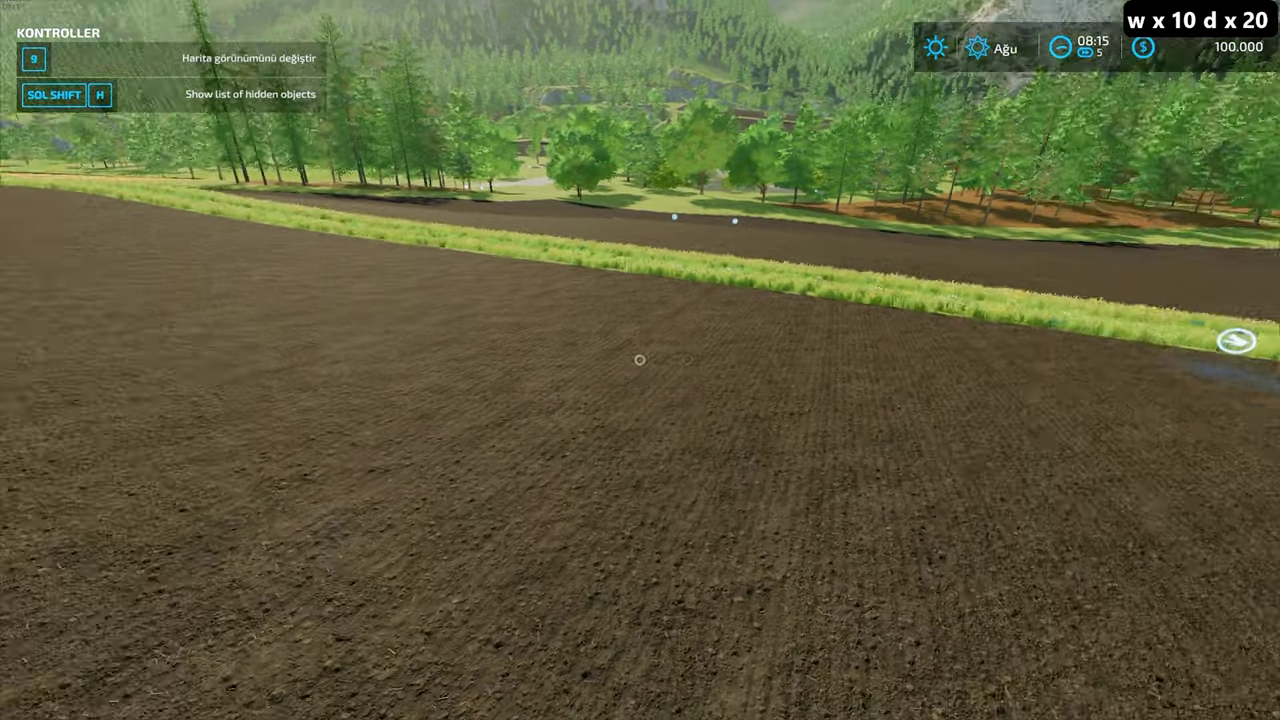
pyautogui.press('d')
pyautogui.press('w')
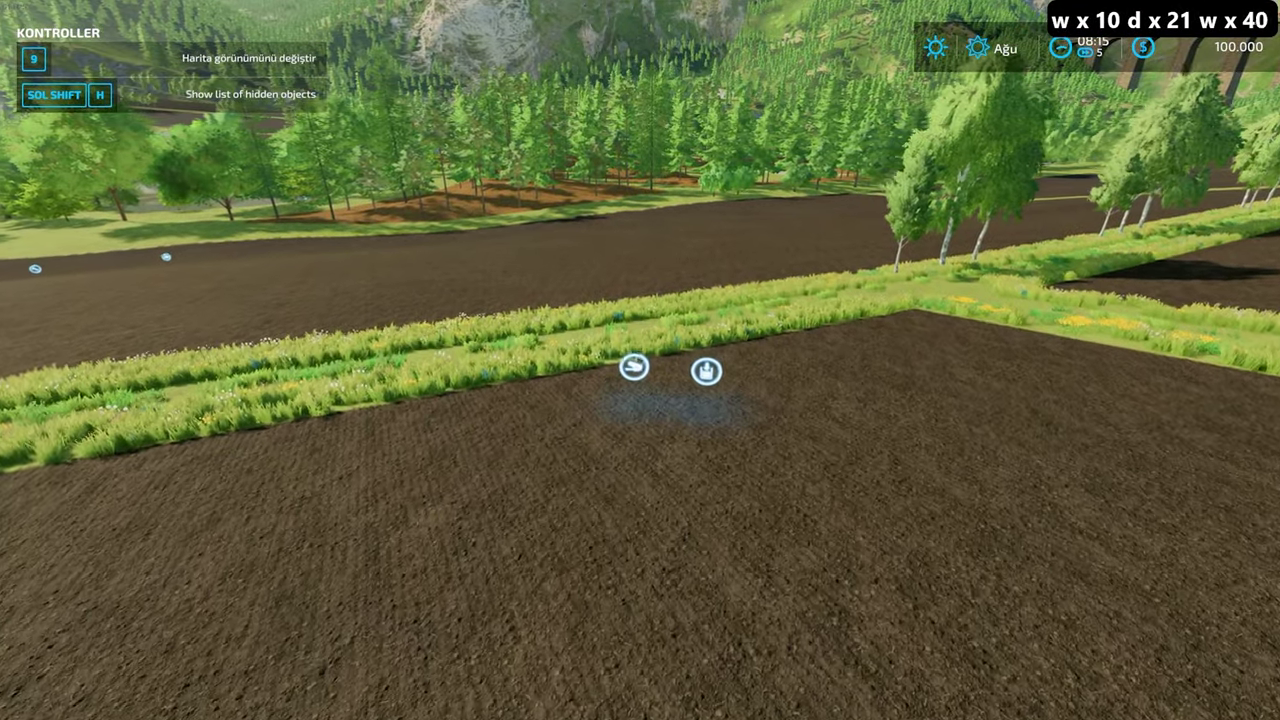
pyautogui.press('w')
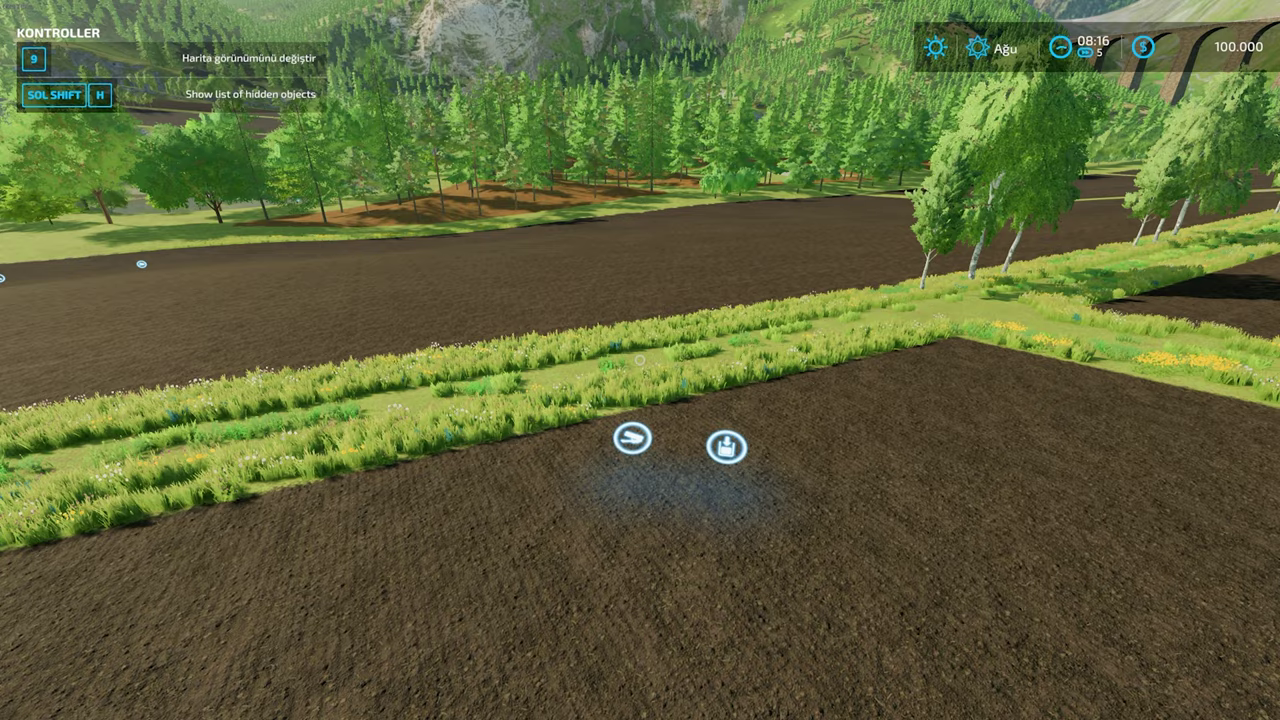
pyautogui.press('d')
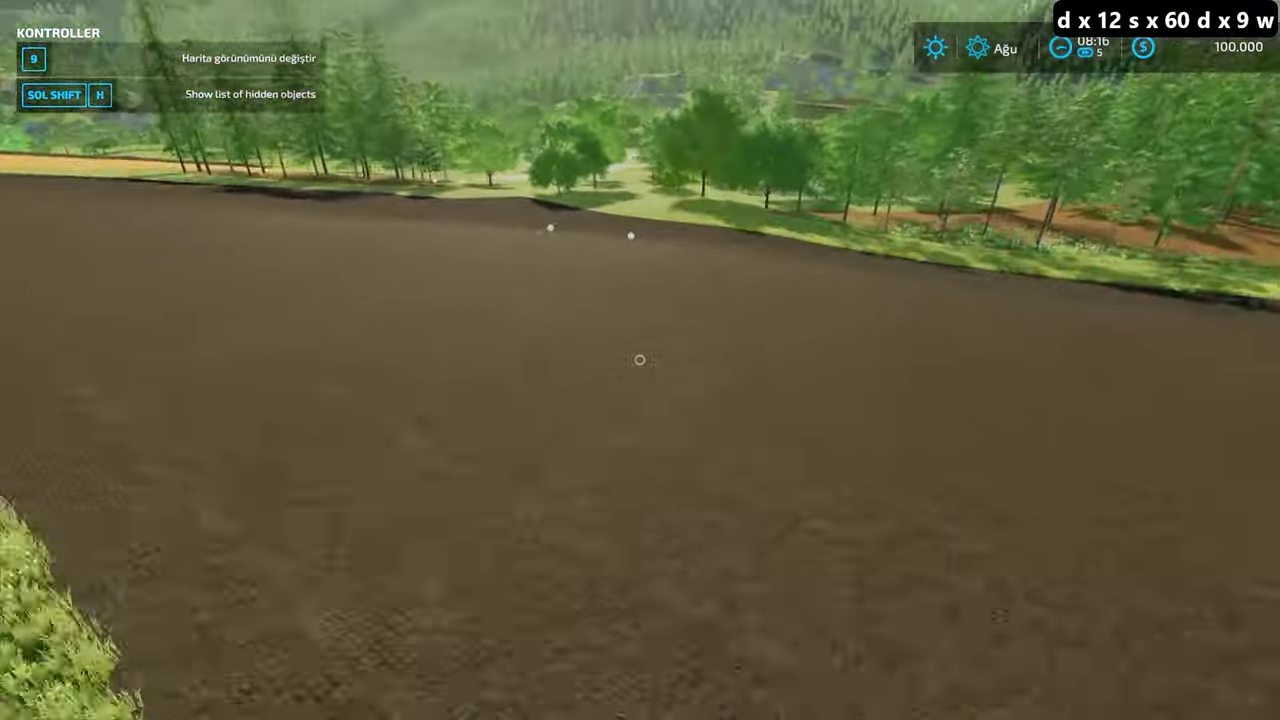
# Fly over to the pond and inspect its water, the willows on its banks and the rock in it
pyautogui.press('q')
pyautogui.press('q')
pyautogui.press('q')
pyautogui.press('q')
pyautogui.press('q')
pyautogui.press('q')
pyautogui.press('q')
pyautogui.press('q')
pyautogui.press('q')
pyautogui.press('q')
pyautogui.press('w')
pyautogui.press('w')
pyautogui.press('w')
pyautogui.press('w')
pyautogui.press('w')
pyautogui.press('e')
pyautogui.press('e')
pyautogui.press('e')
pyautogui.press('e')
pyautogui.press('e')
pyautogui.press('e')
pyautogui.press('d')
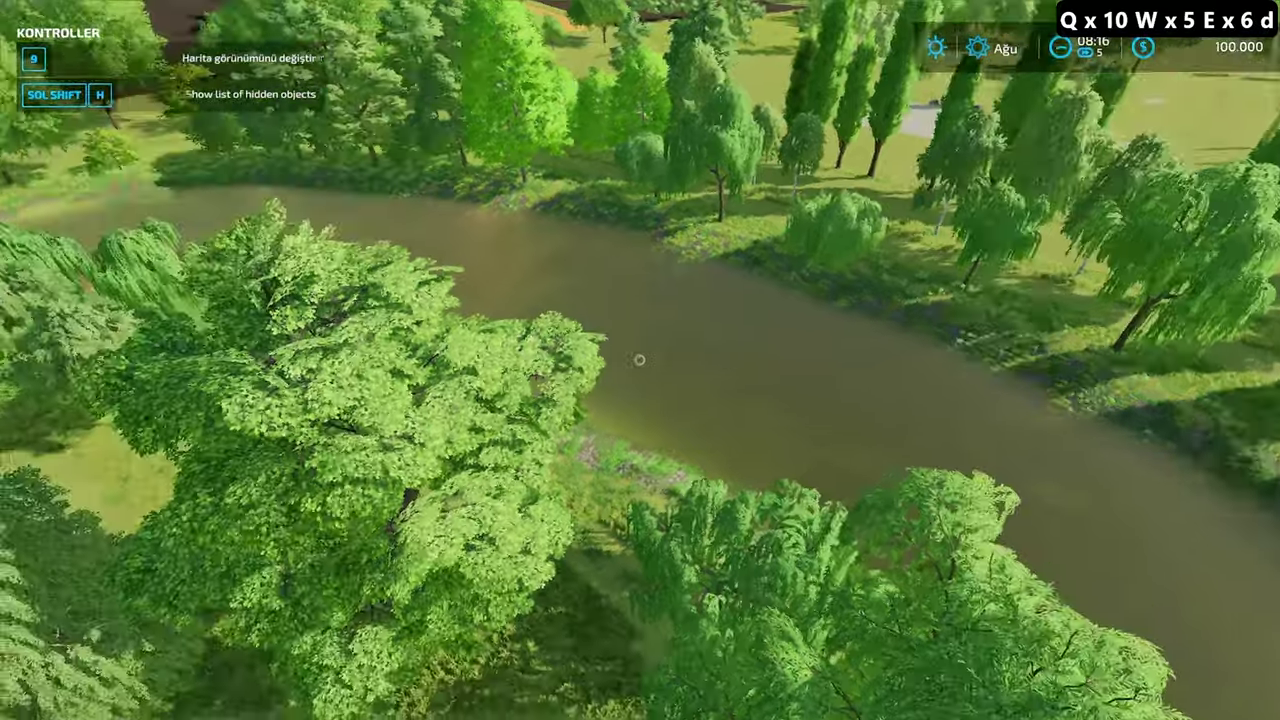
pyautogui.press('w')
pyautogui.press('w')
pyautogui.press('w')
pyautogui.press('w')
pyautogui.press('w')
pyautogui.press('w')
pyautogui.press('w')
pyautogui.press('w')
pyautogui.press('w')
pyautogui.press('w')
pyautogui.press('s')
pyautogui.press('s')
pyautogui.press('s')
pyautogui.press('s')
pyautogui.press('s')
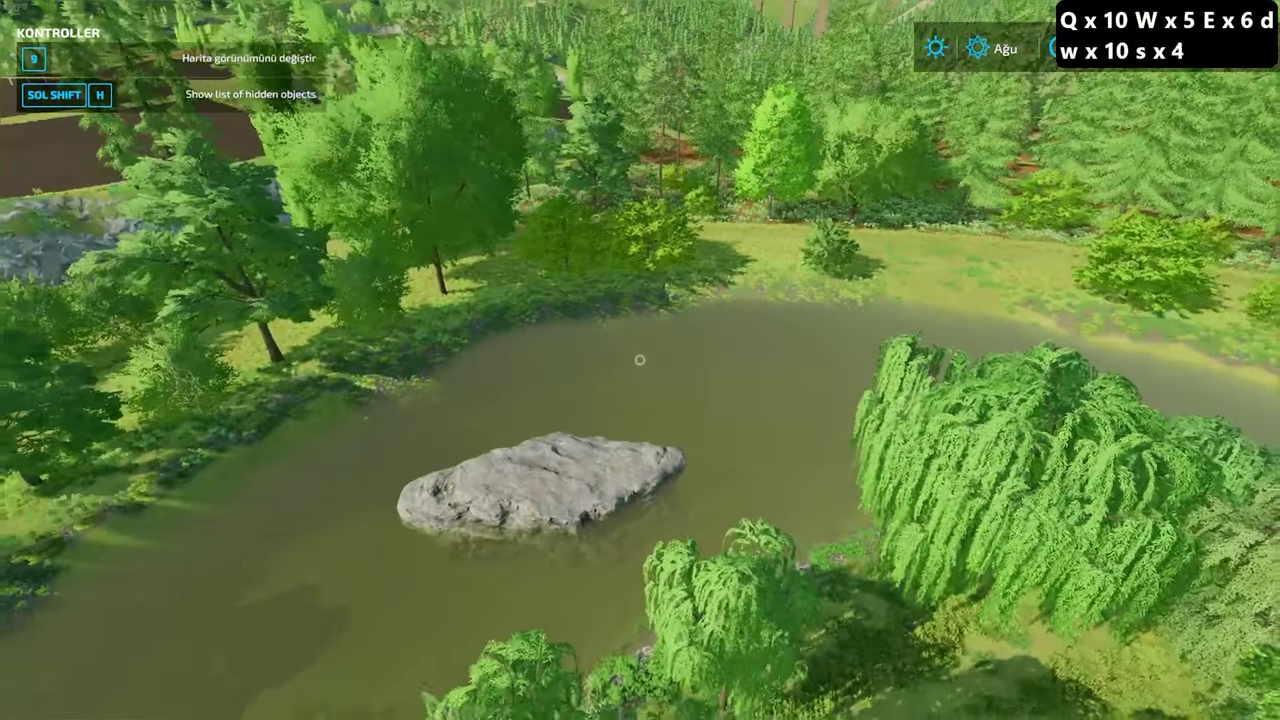
# Rise above the pond and check the airplane, the viaduct and the surrounding mountain backdrop
pyautogui.press('a')
pyautogui.press('w')
pyautogui.press('q')
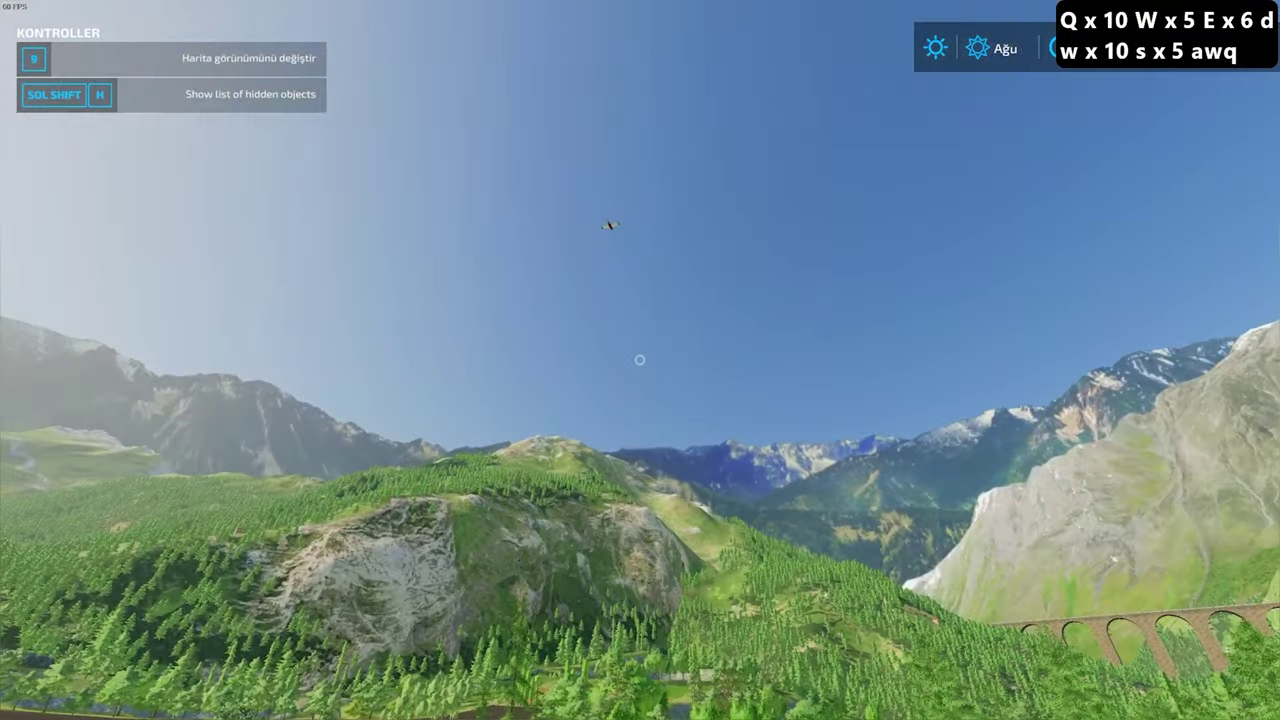
pyautogui.scroll(-5, 639, 360)
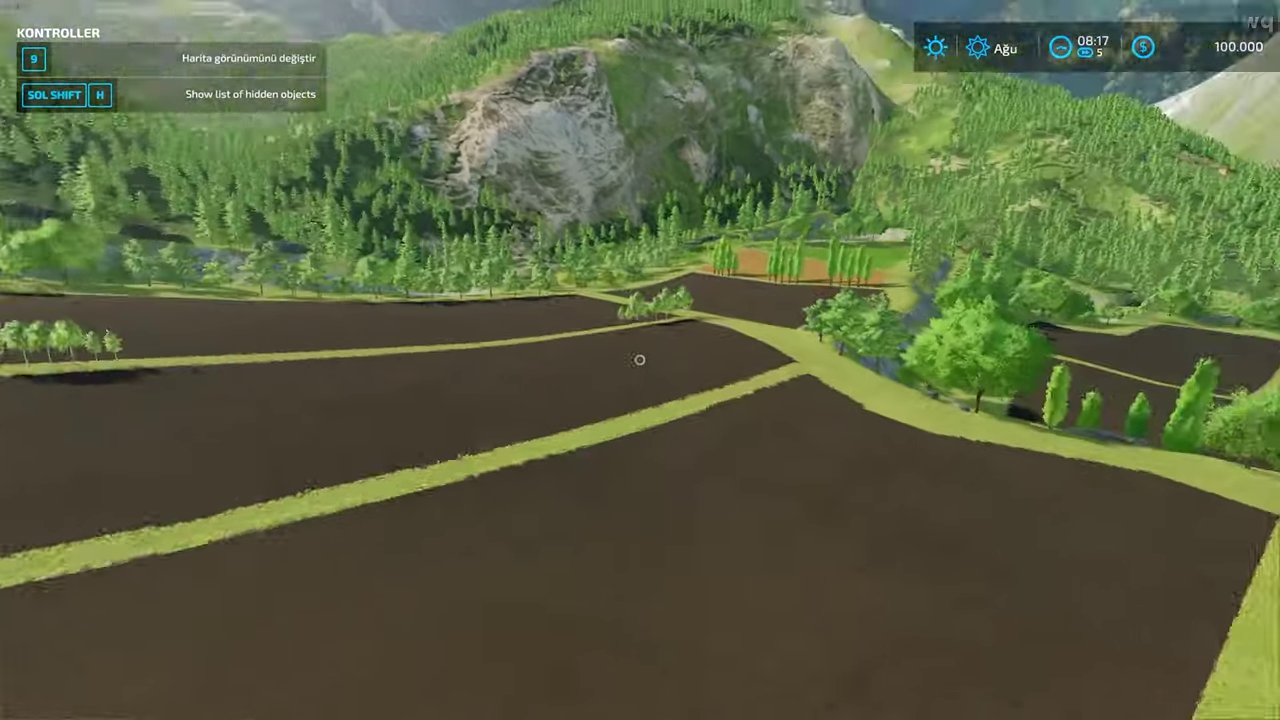
pyautogui.press('w')
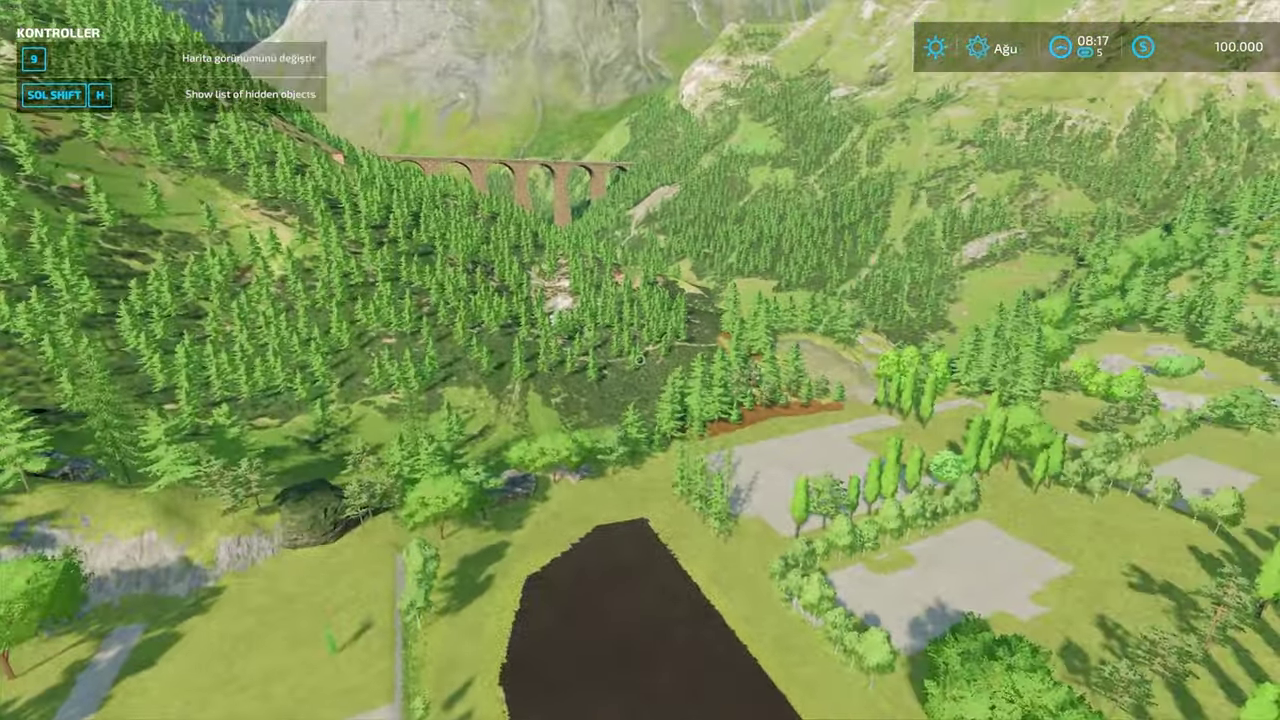
pyautogui.press('w')
pyautogui.press('w')
pyautogui.press('q')
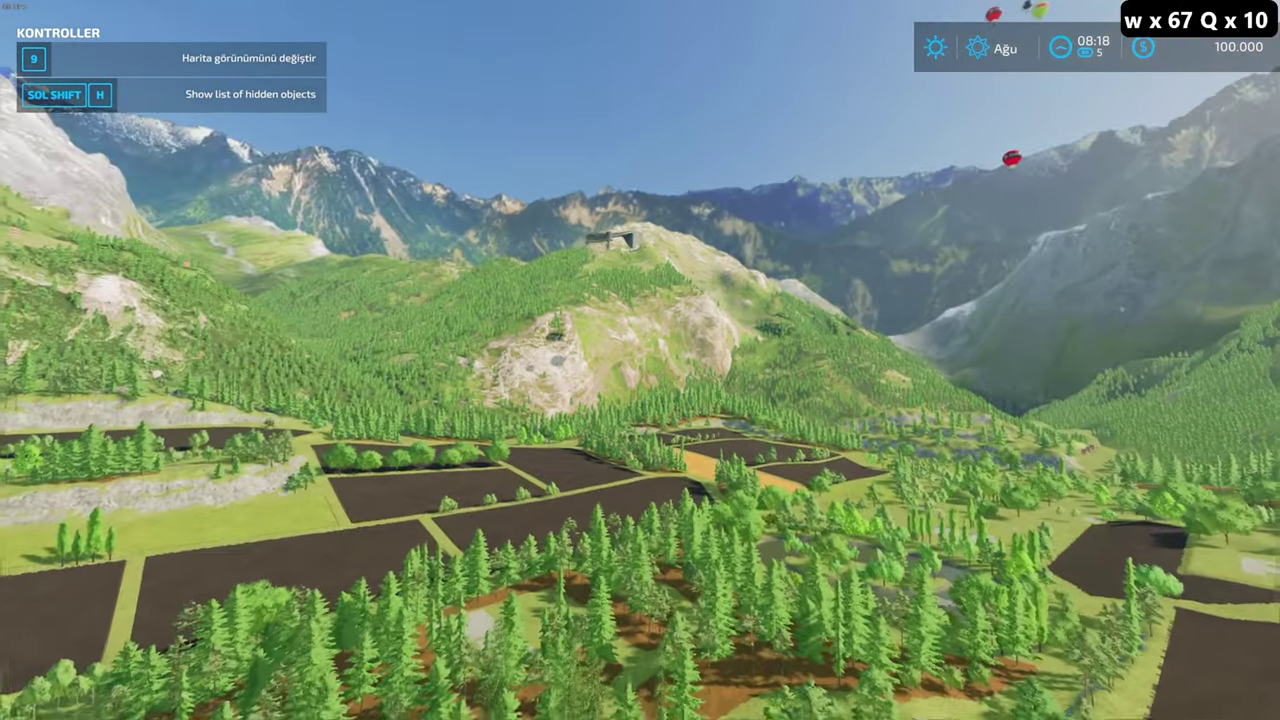
pyautogui.press('d')
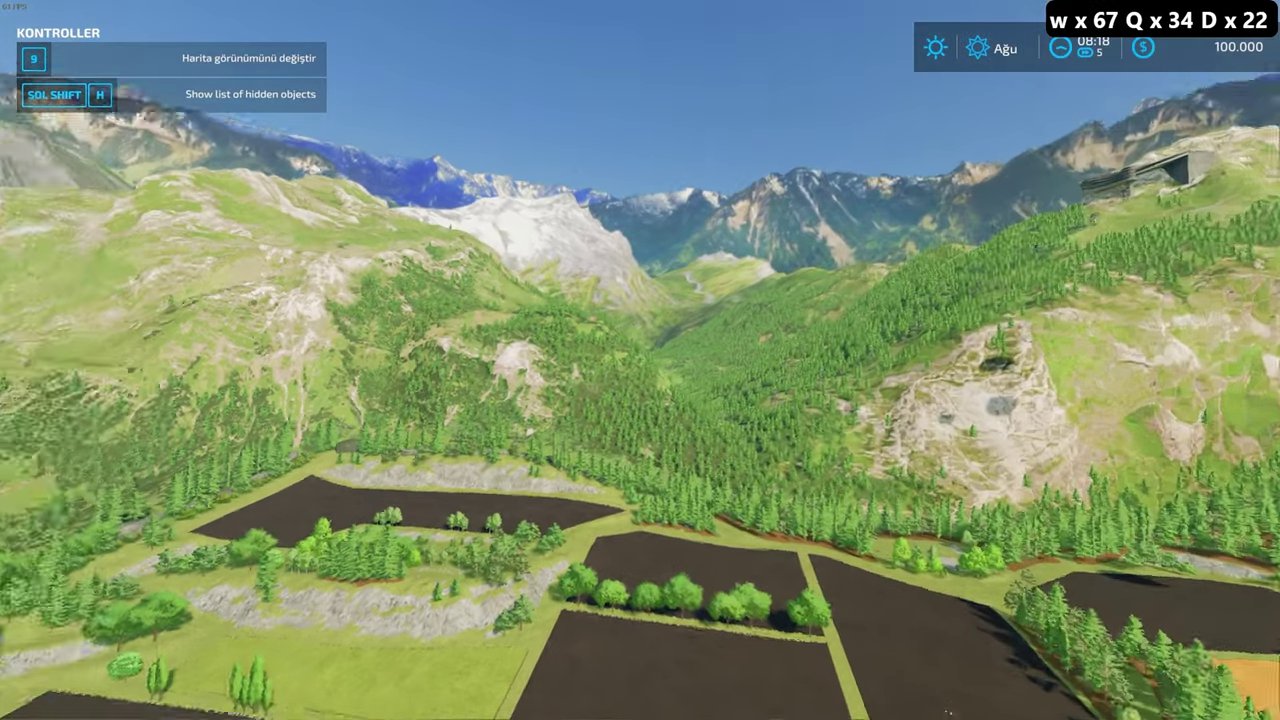
pyautogui.press('w')
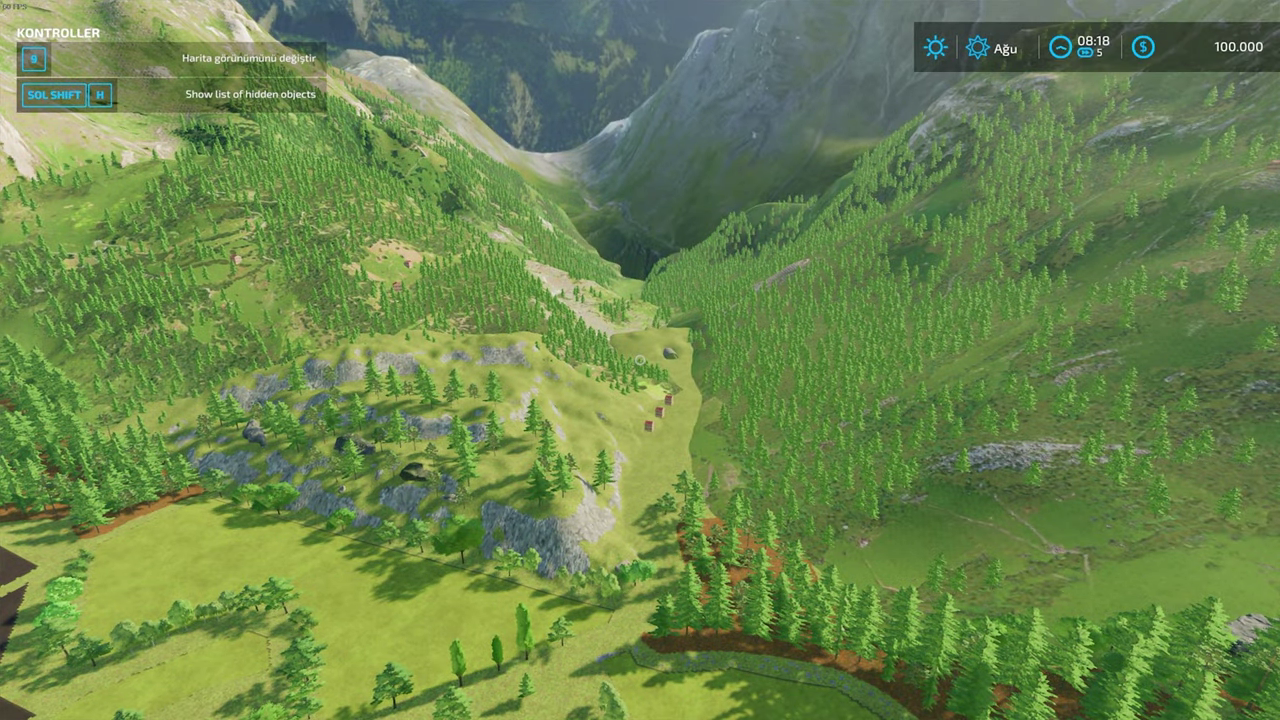
# Fly over the rocky wooded hill at the map edge and down to the meadow beside the birches
pyautogui.press('w')
pyautogui.press('e')
pyautogui.press('e')
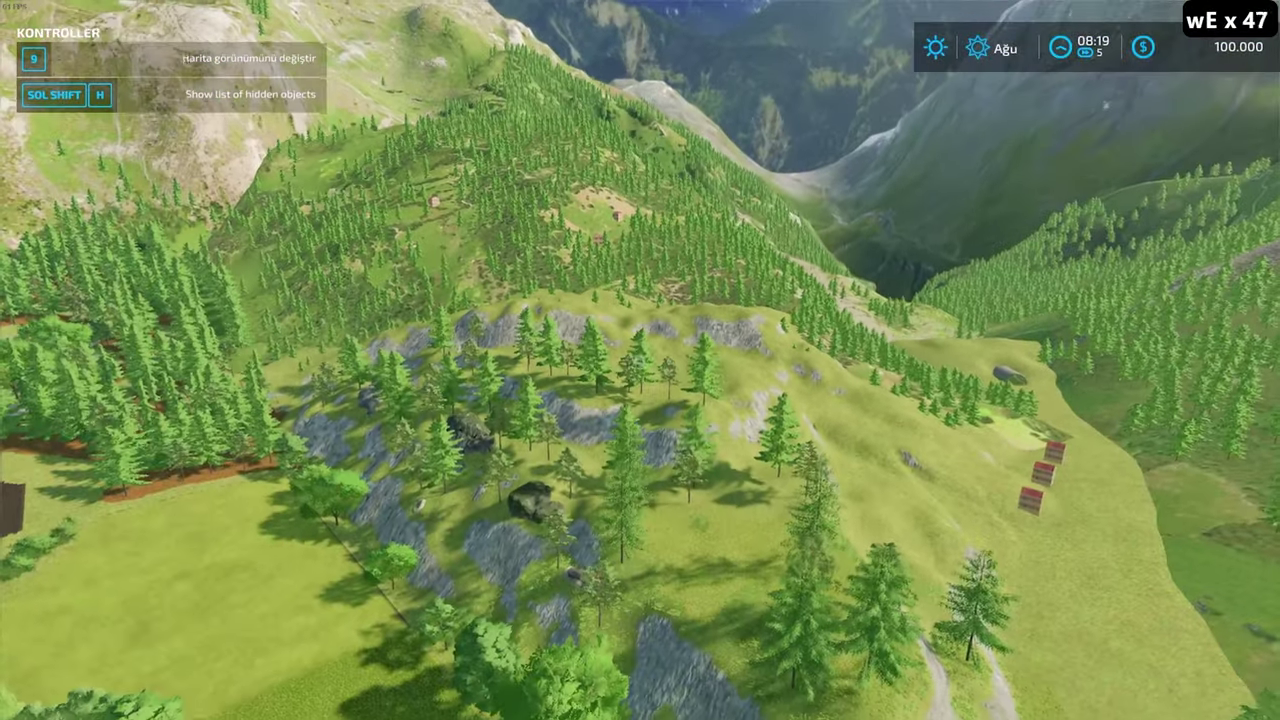
pyautogui.press('e')
pyautogui.press('e')
pyautogui.press('w')
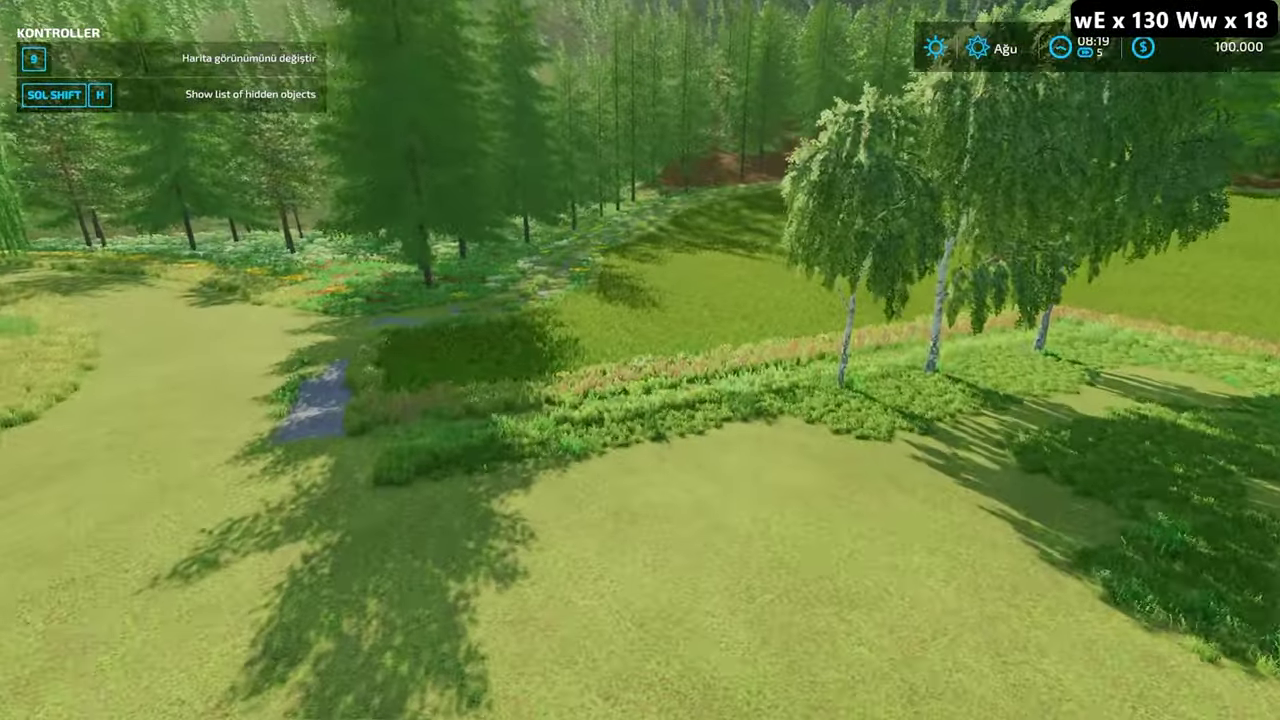
pyautogui.press('w')
# Climb back above the meadow and examine the fields, the stream and the viaduct valley beyond them
pyautogui.press('q')
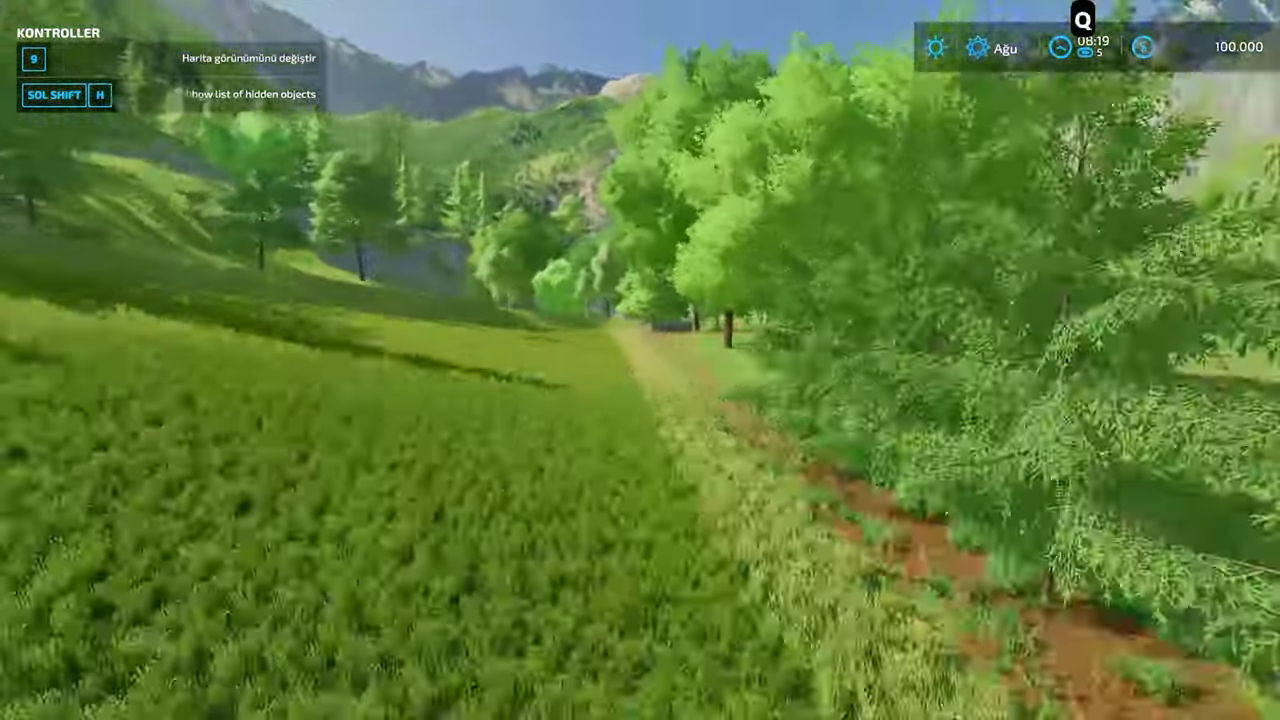
pyautogui.press('q')
pyautogui.press('d')
pyautogui.press('w')
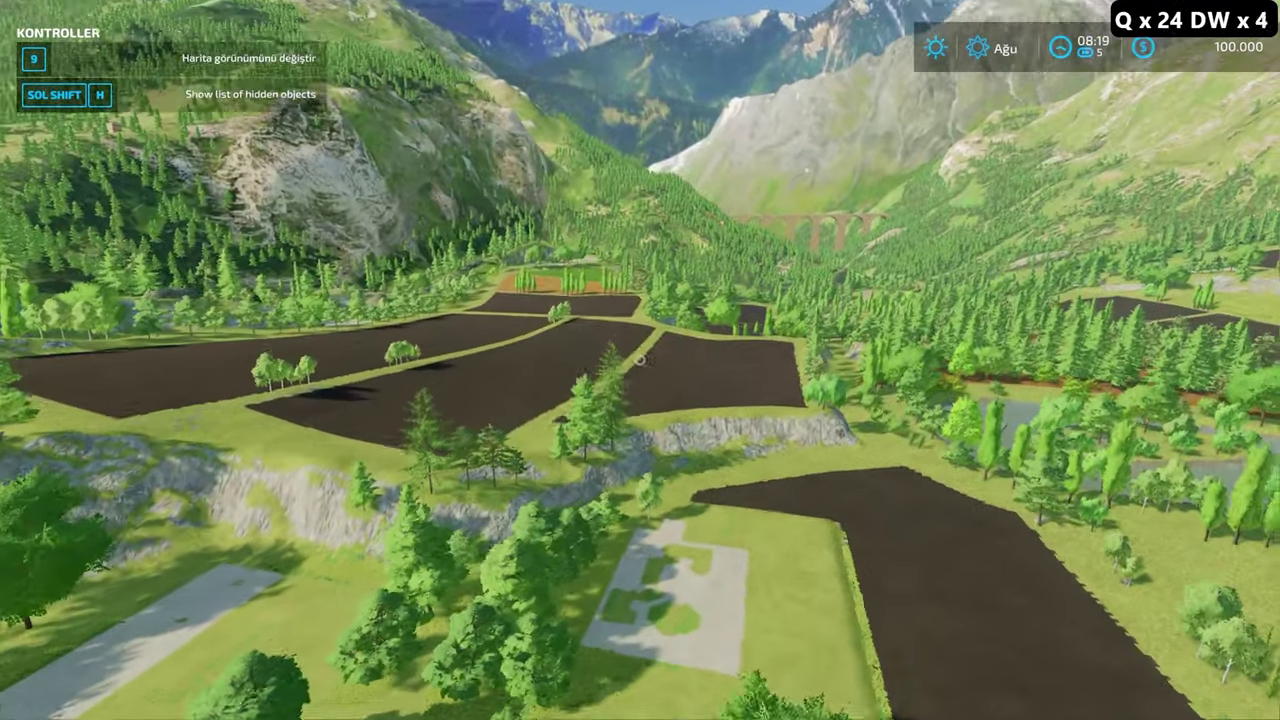
pyautogui.press('w')
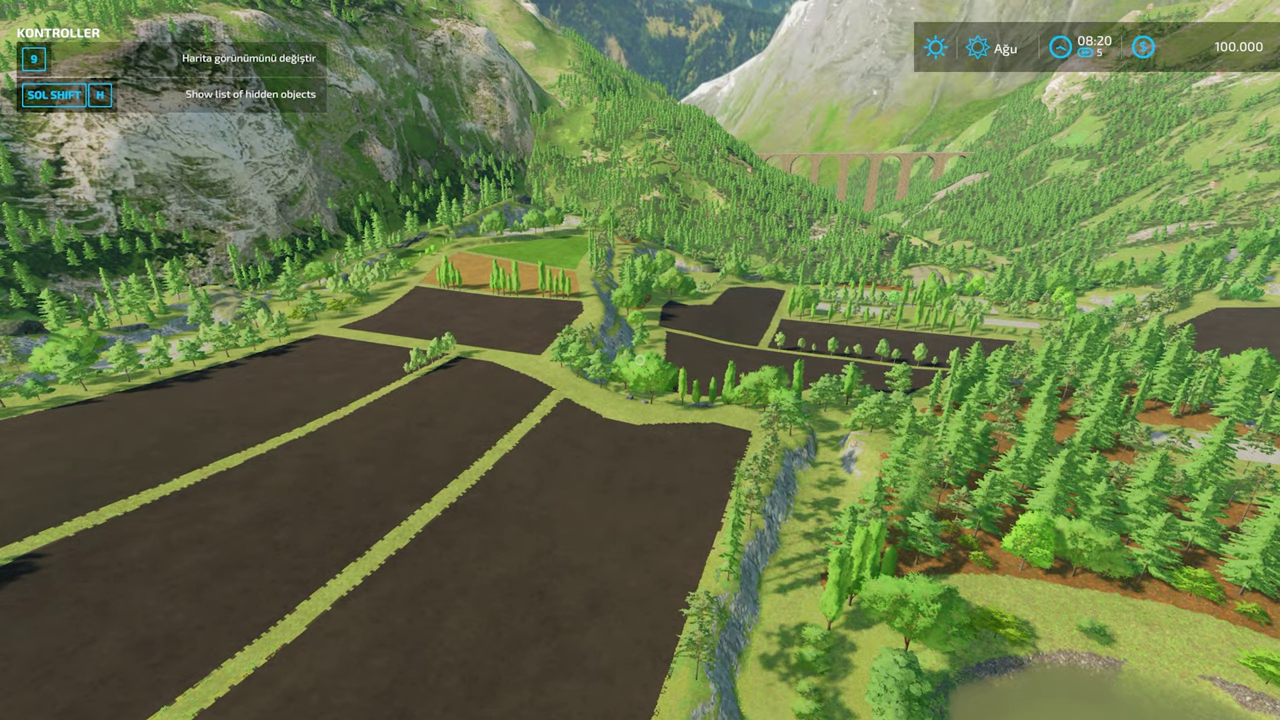
pyautogui.press('w')
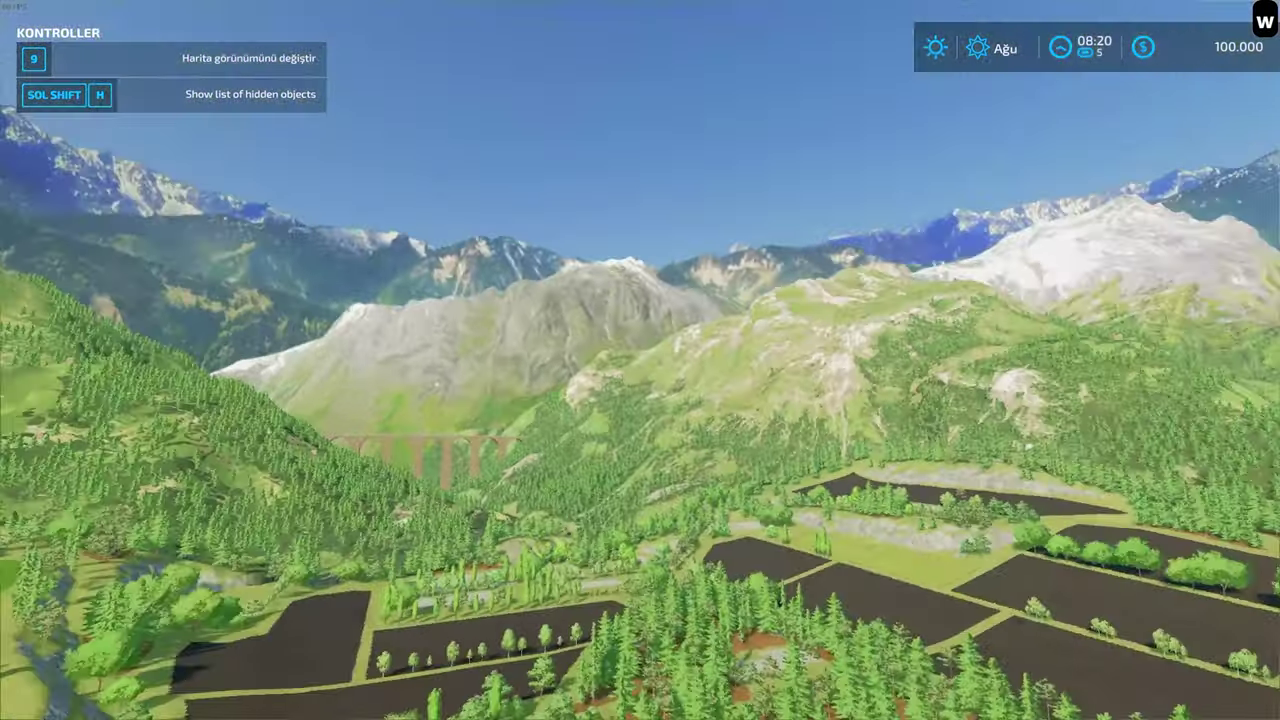
pyautogui.press('w')
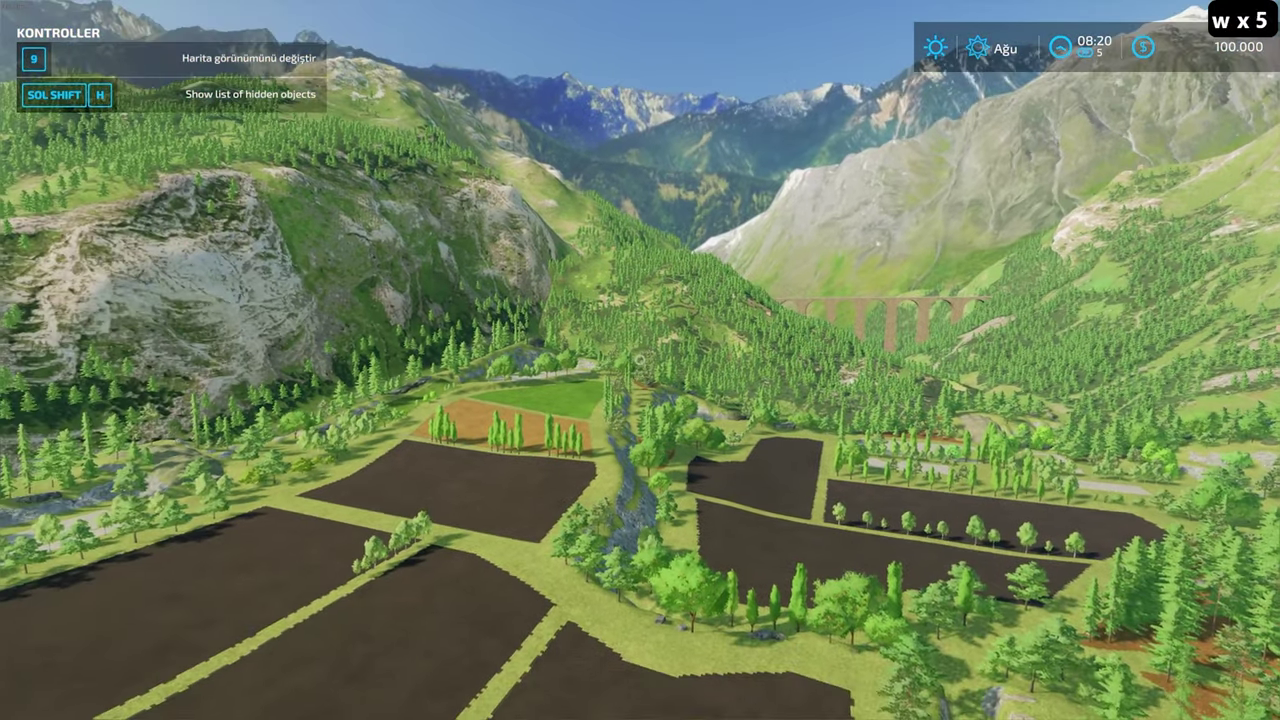
pyautogui.press('w')
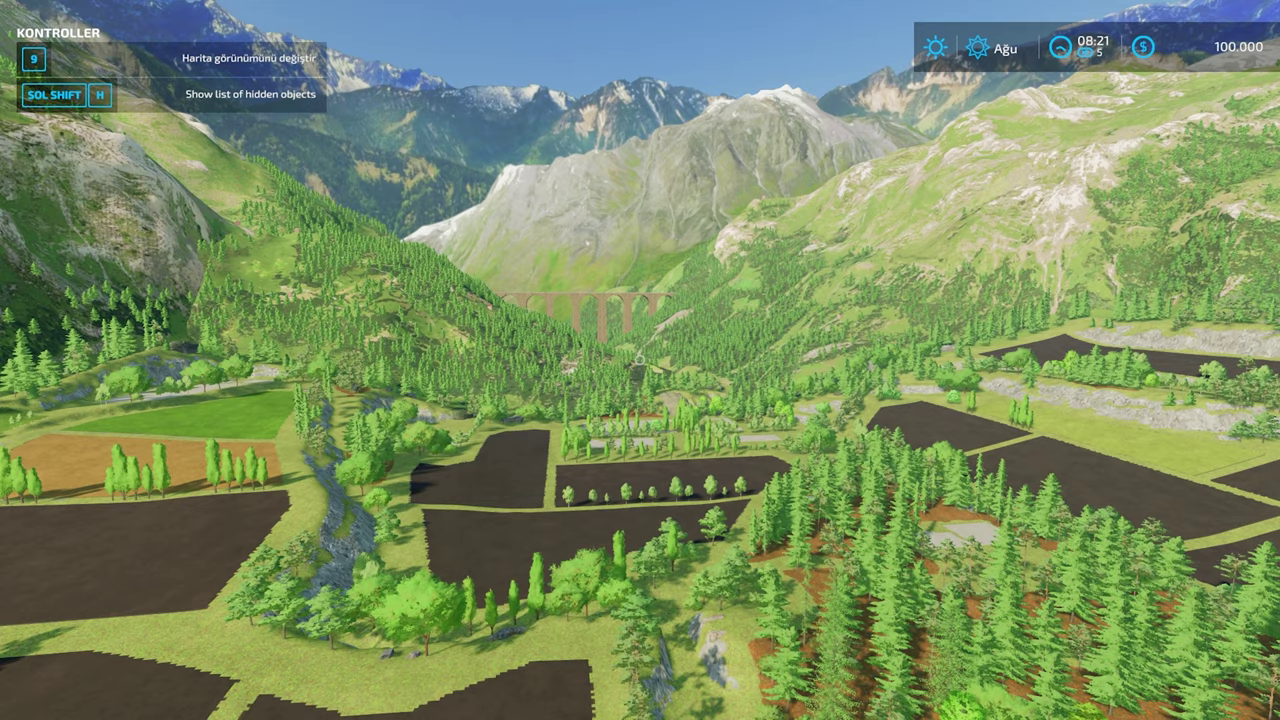
pyautogui.press('w')
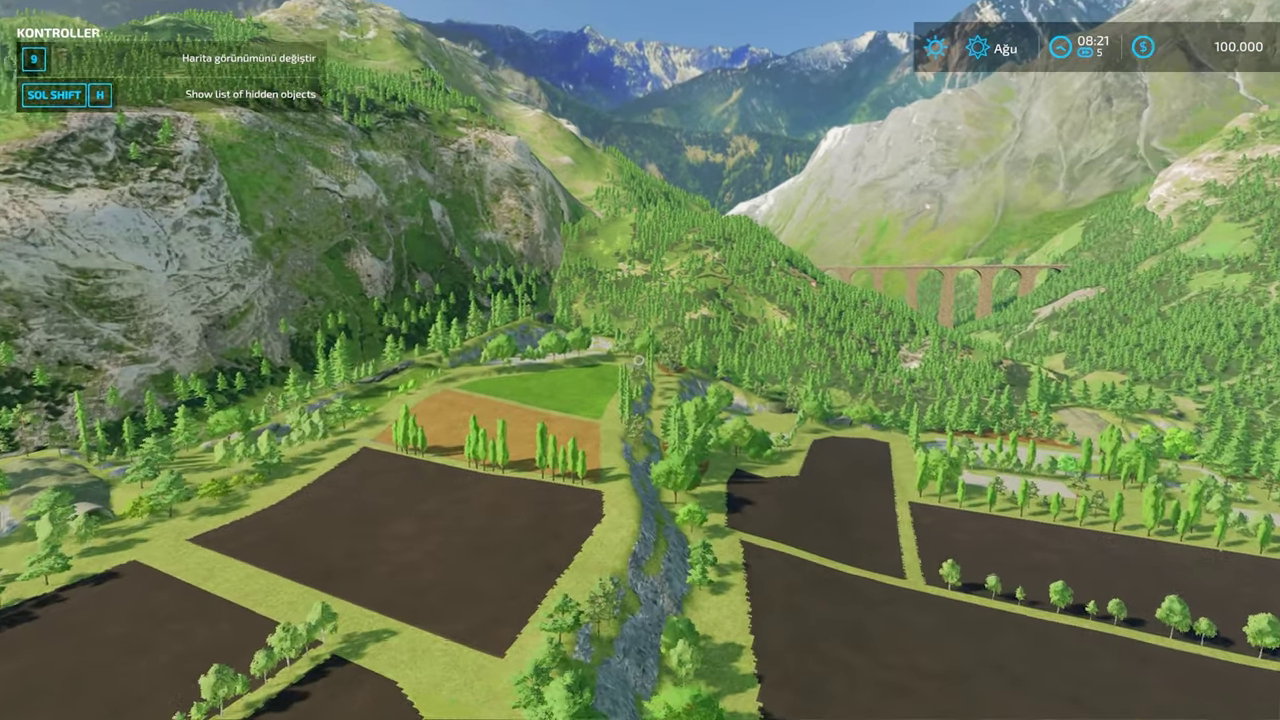
# Fly past the paved yards near the viaduct and survey the field blocks and tree rows across the valley
pyautogui.press('w')
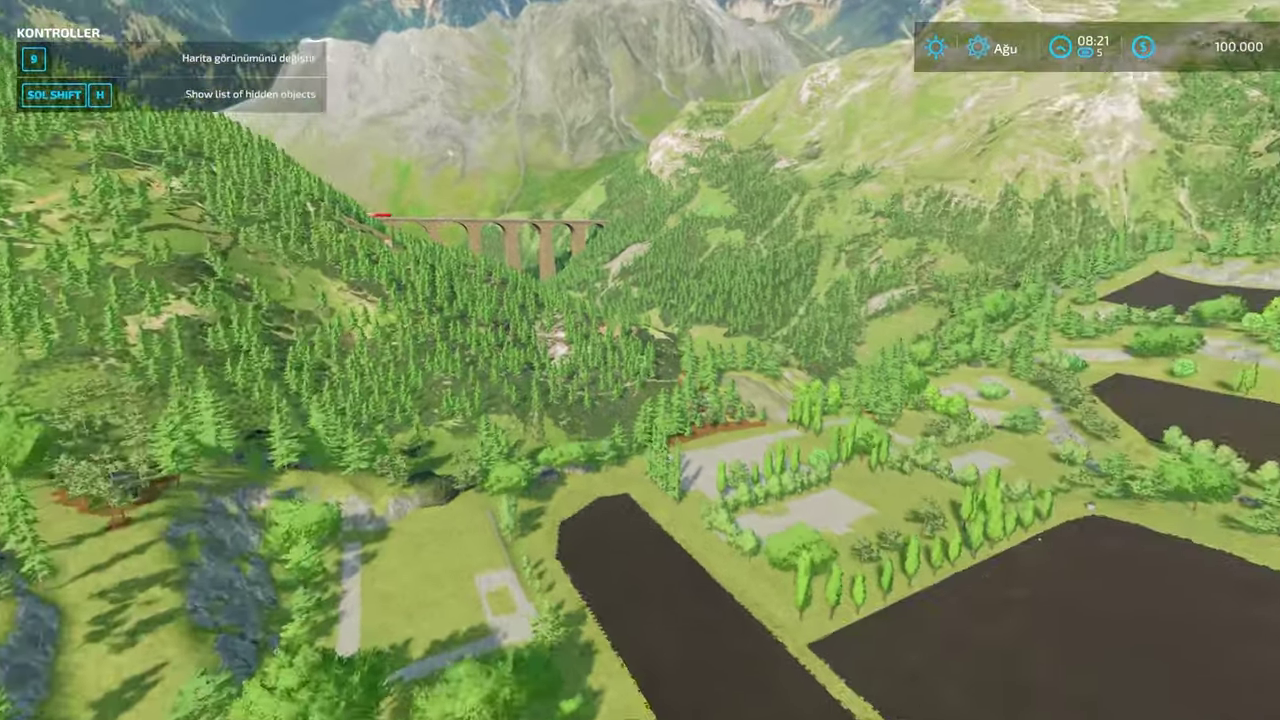
pyautogui.press('w')
pyautogui.press('w')
pyautogui.press('w')
pyautogui.press('w')
pyautogui.press('w')
pyautogui.press('w')
pyautogui.press('w')
pyautogui.press('w')
pyautogui.press('d')
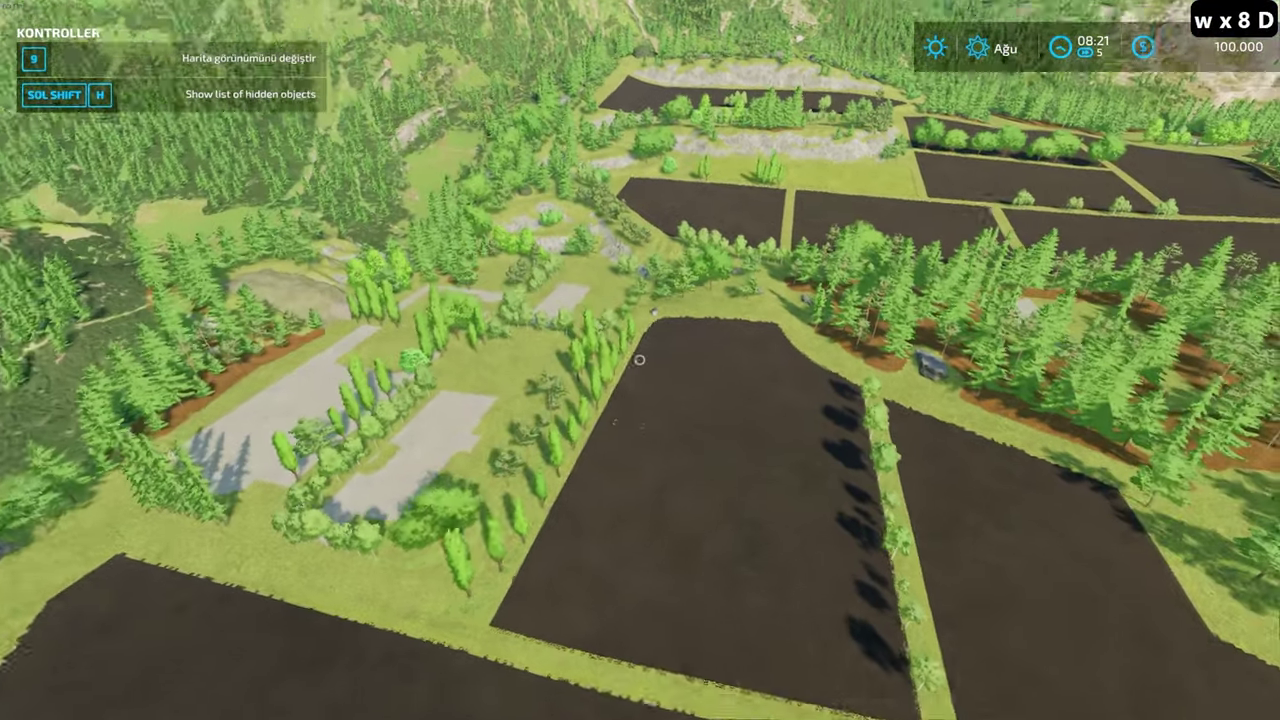
pyautogui.press('d')
pyautogui.press('d')
pyautogui.press('d')
pyautogui.press('d')
pyautogui.press('d')
pyautogui.press('d')
pyautogui.press('d')
pyautogui.press('d')
pyautogui.press('d')
pyautogui.press('d')
pyautogui.press('d')
pyautogui.press('d')
pyautogui.press('d')
pyautogui.press('d')
pyautogui.press('d')
pyautogui.press('d')
pyautogui.press('d')
pyautogui.press('d')
pyautogui.press('d')
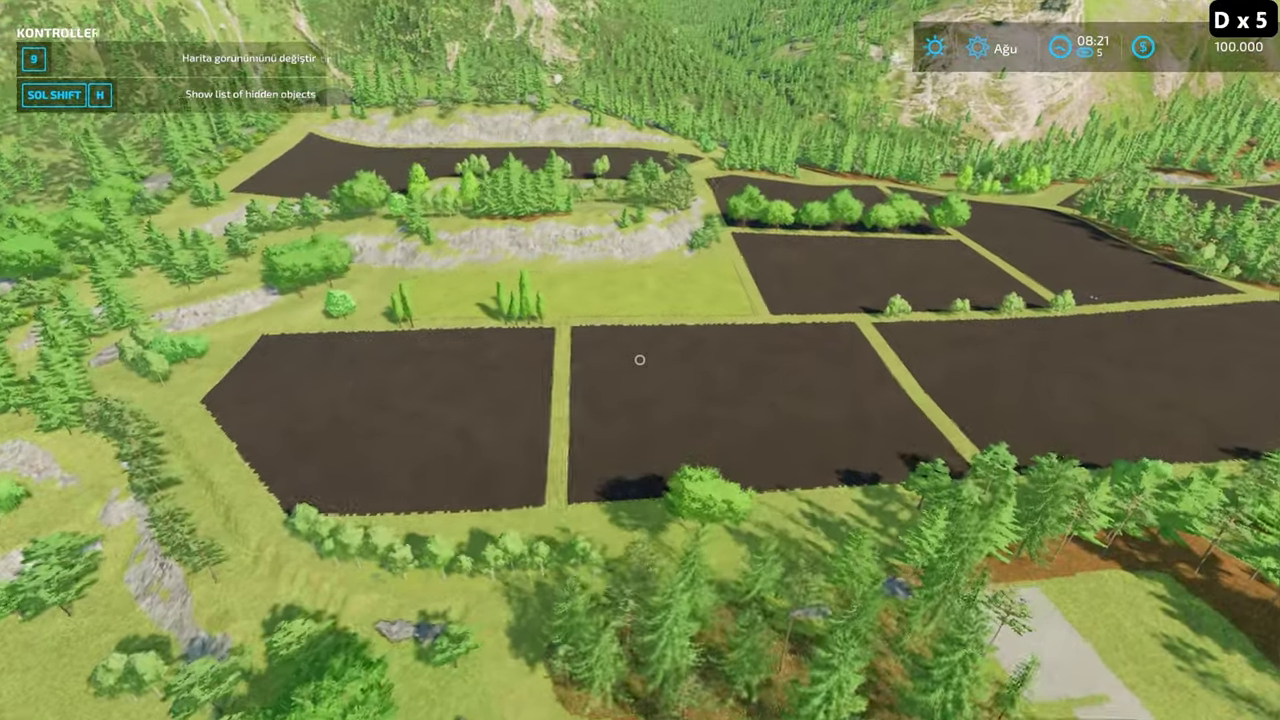
pyautogui.press('d')
pyautogui.press('d')
pyautogui.press('d')
pyautogui.press('d')
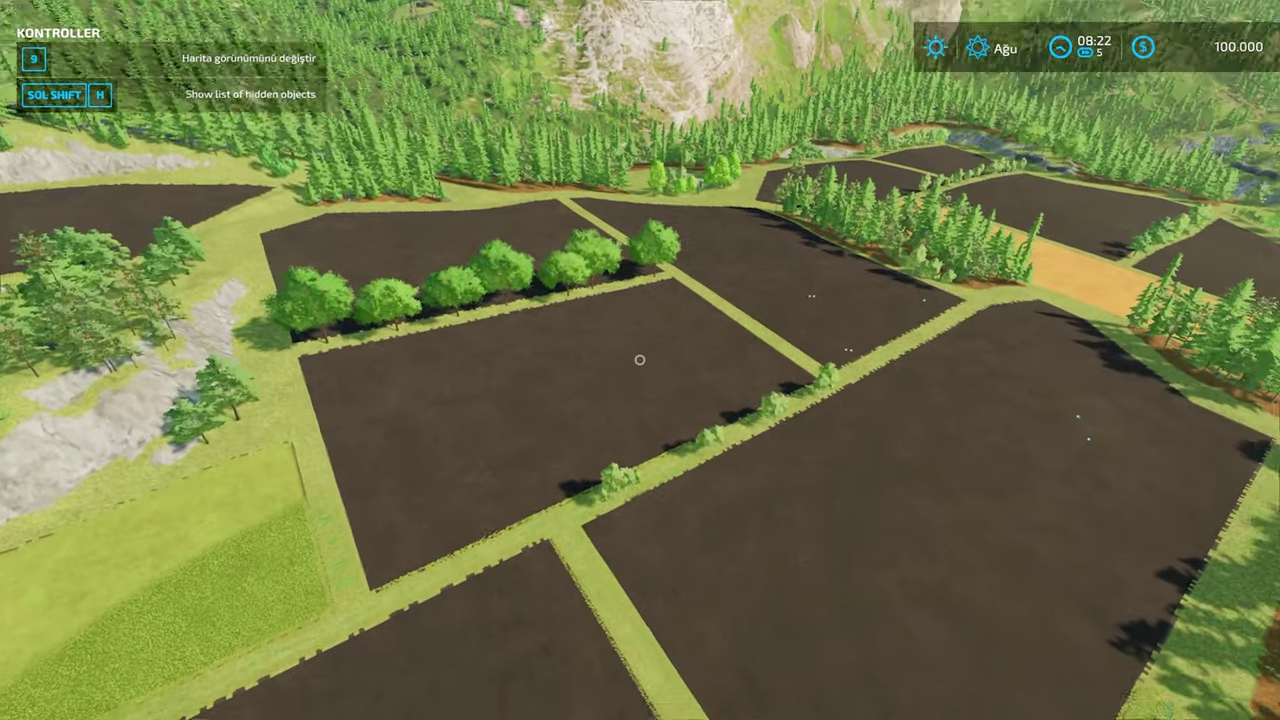
pyautogui.press('s')
pyautogui.press('a')
# Open the in-game map, switch it to the farmlands overview, and zoom out to check the numbered parcels
pyautogui.press('Escape')
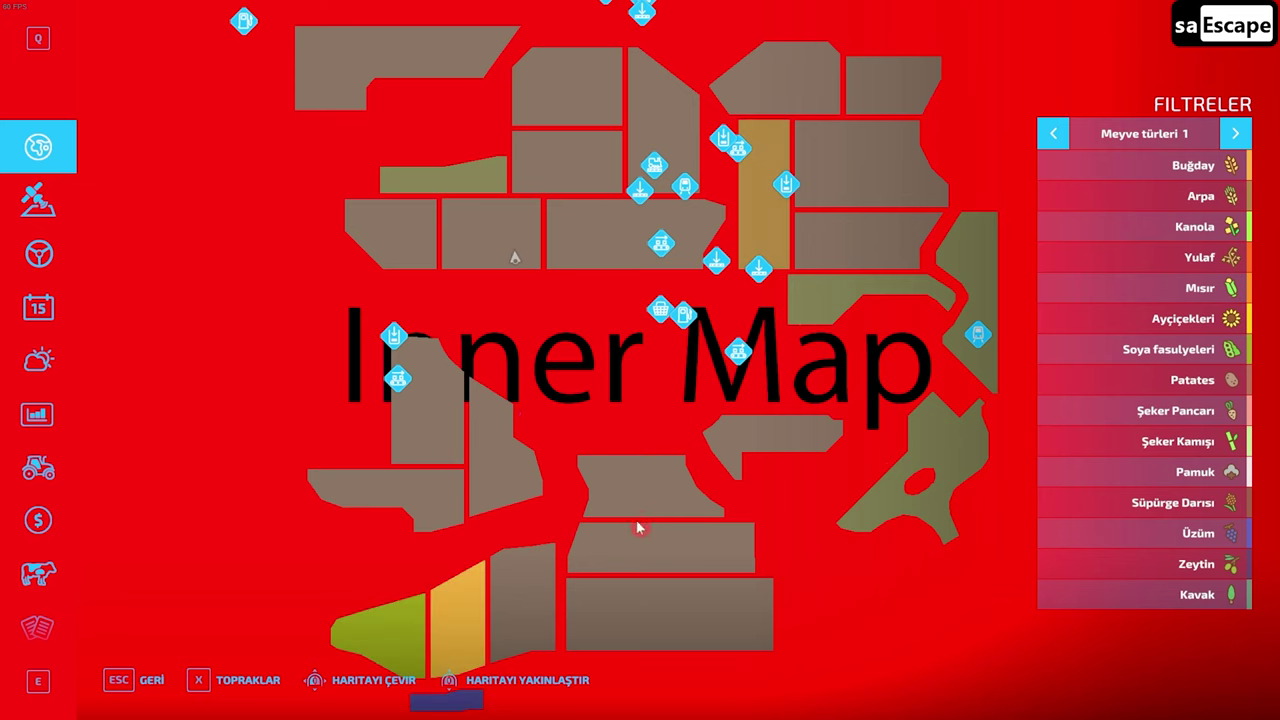
pyautogui.press('x')
pyautogui.press('x')
pyautogui.press('x')
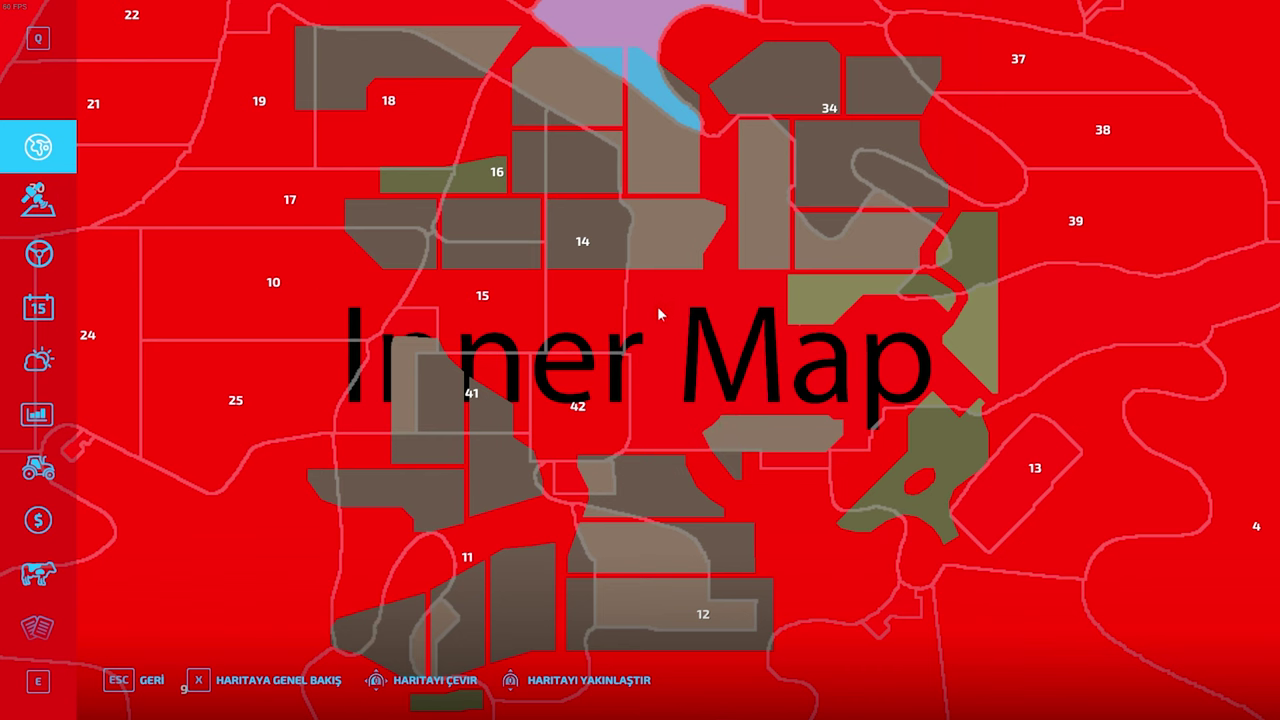
pyautogui.scroll(-5, 657, 306)
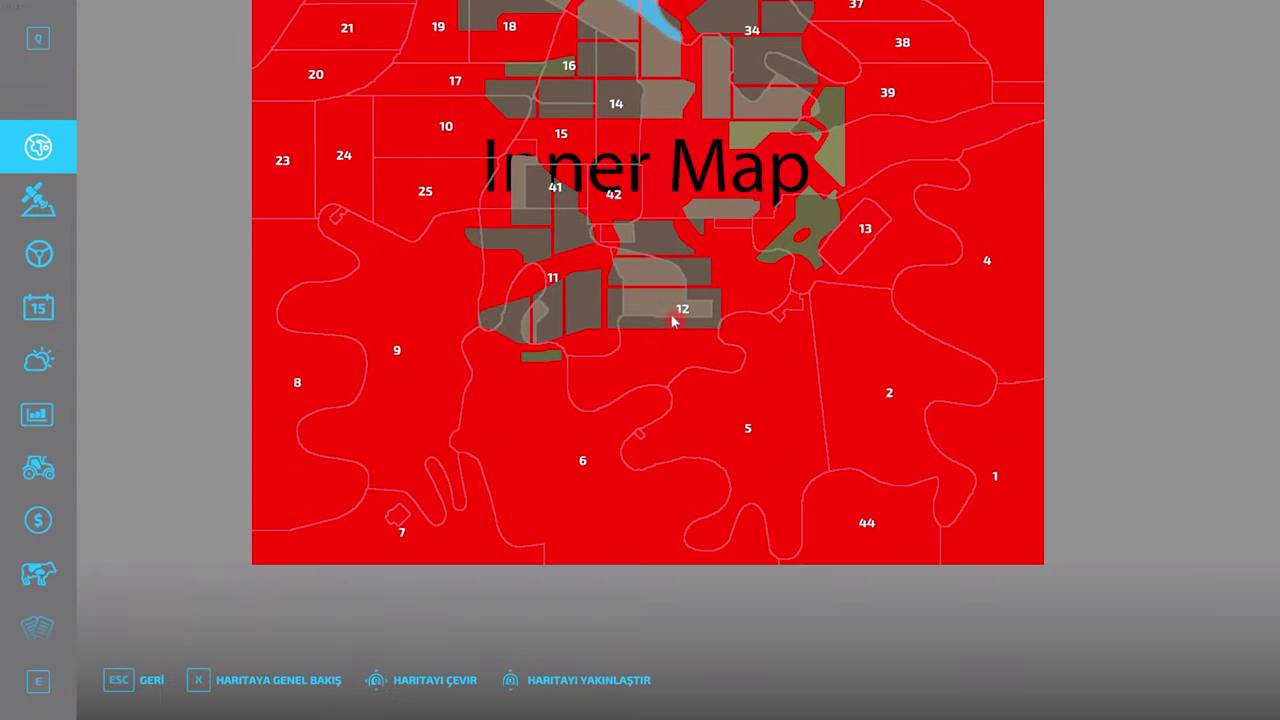
# Select several parcels in the farmlands overview, including 9 and 5, to check their boundaries, and close the map
pyautogui.click(397, 353)
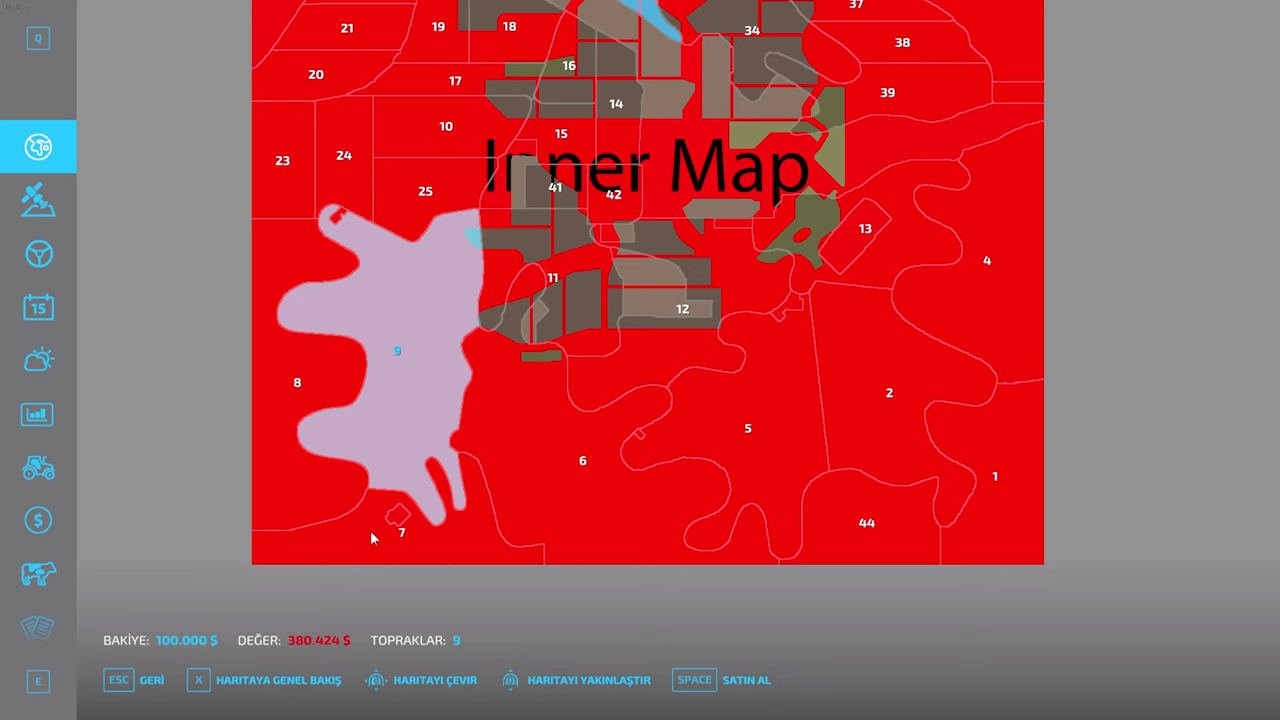
pyautogui.click(418, 552)
pyautogui.click(631, 380)
pyautogui.click(822, 459)
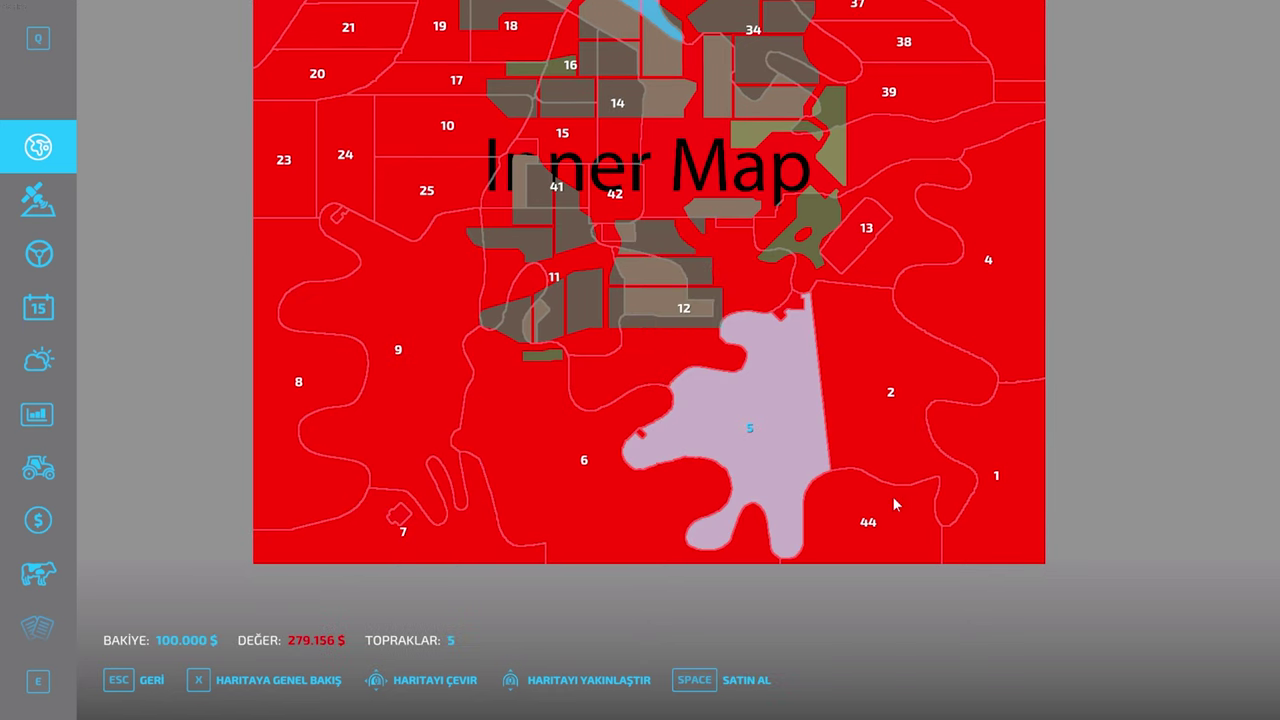
pyautogui.click(893, 501)
pyautogui.click(628, 308)
pyautogui.scroll(1, 677, 254)
pyautogui.moveTo(677, 200); pyautogui.dragTo(657, 597)
pyautogui.press('Escape')
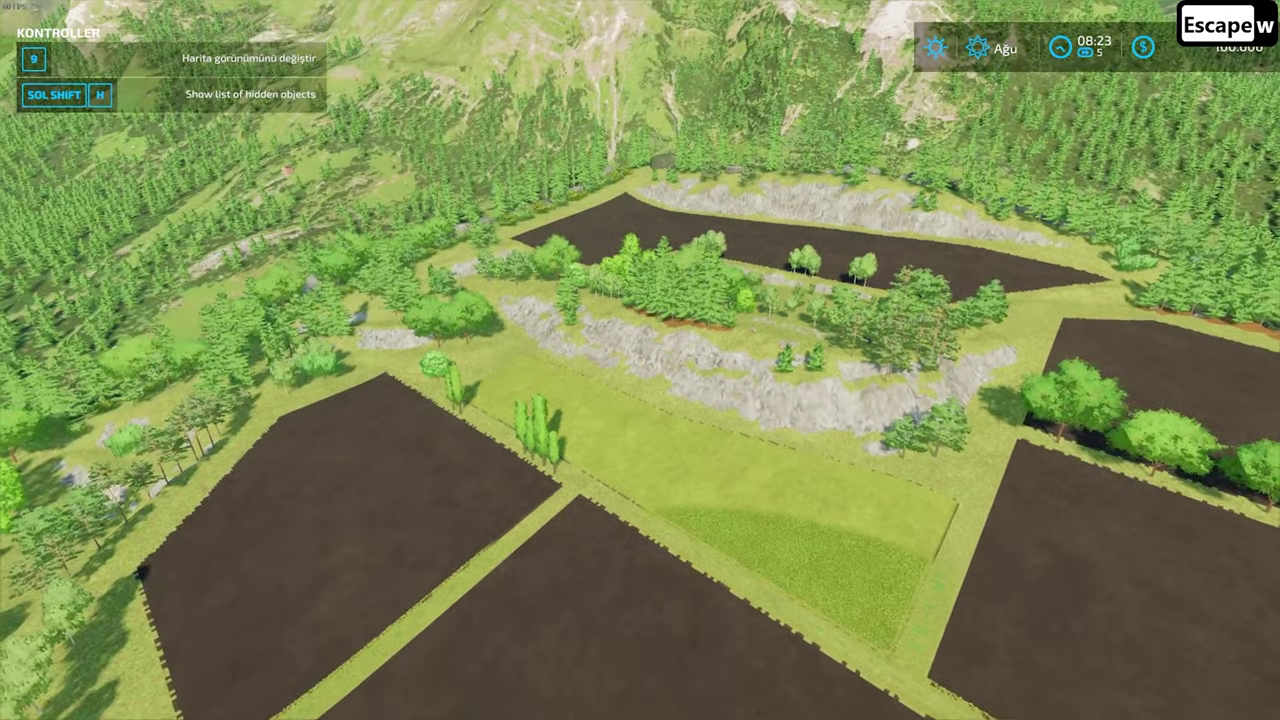
# Fly sideways over the dark fields to examine the long field below the rock wall and its trees
pyautogui.press('d')
pyautogui.press('d')
pyautogui.press('d')
pyautogui.press('d')
pyautogui.press('d')
pyautogui.press('d')
pyautogui.press('d')
pyautogui.press('d')
pyautogui.press('d')
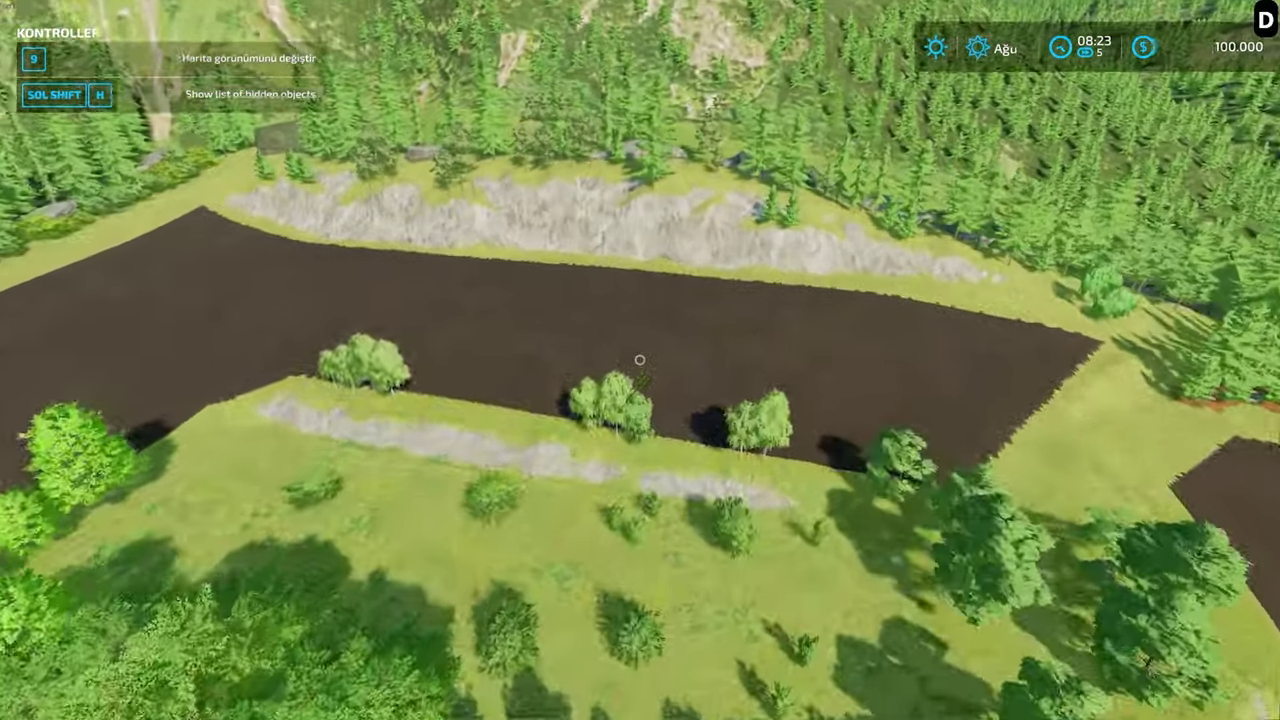
# Fly over the conifer wood and descend to inspect the paved patches and the hanging vine plant in the meadow
pyautogui.press('w')
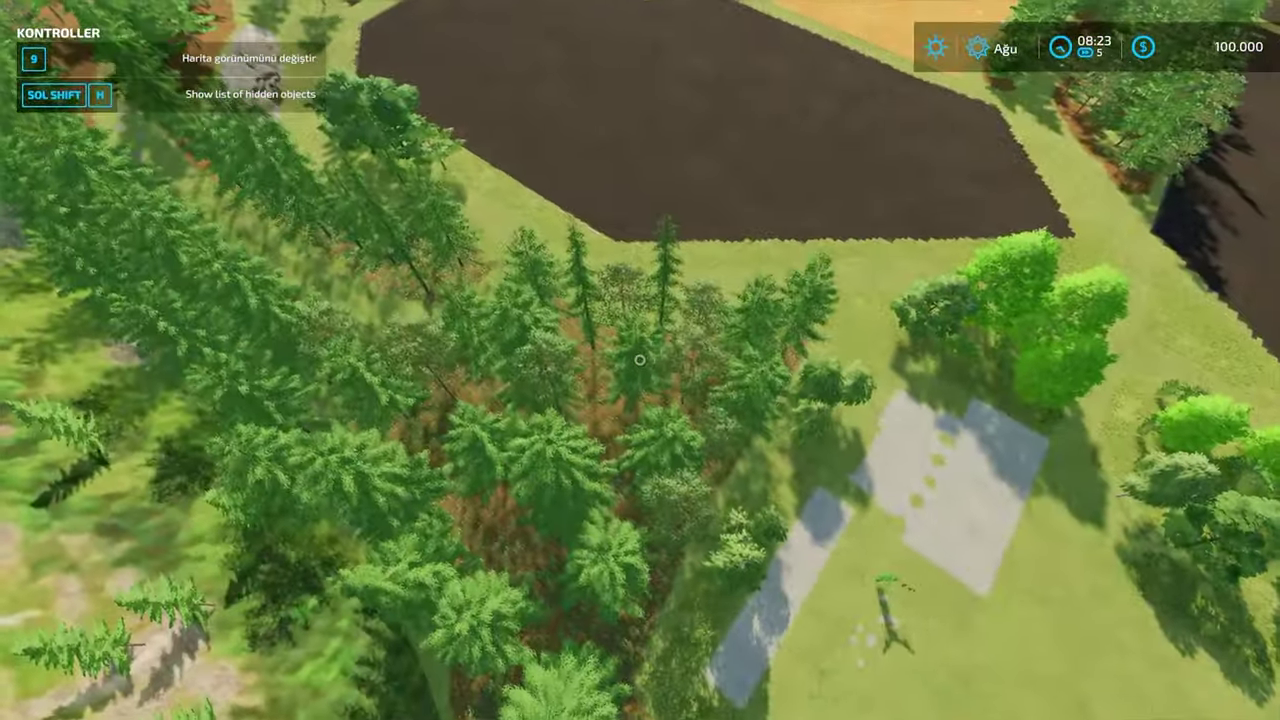
pyautogui.press('d')
pyautogui.press('d')
pyautogui.press('s')
pyautogui.press('e')
pyautogui.press('w')
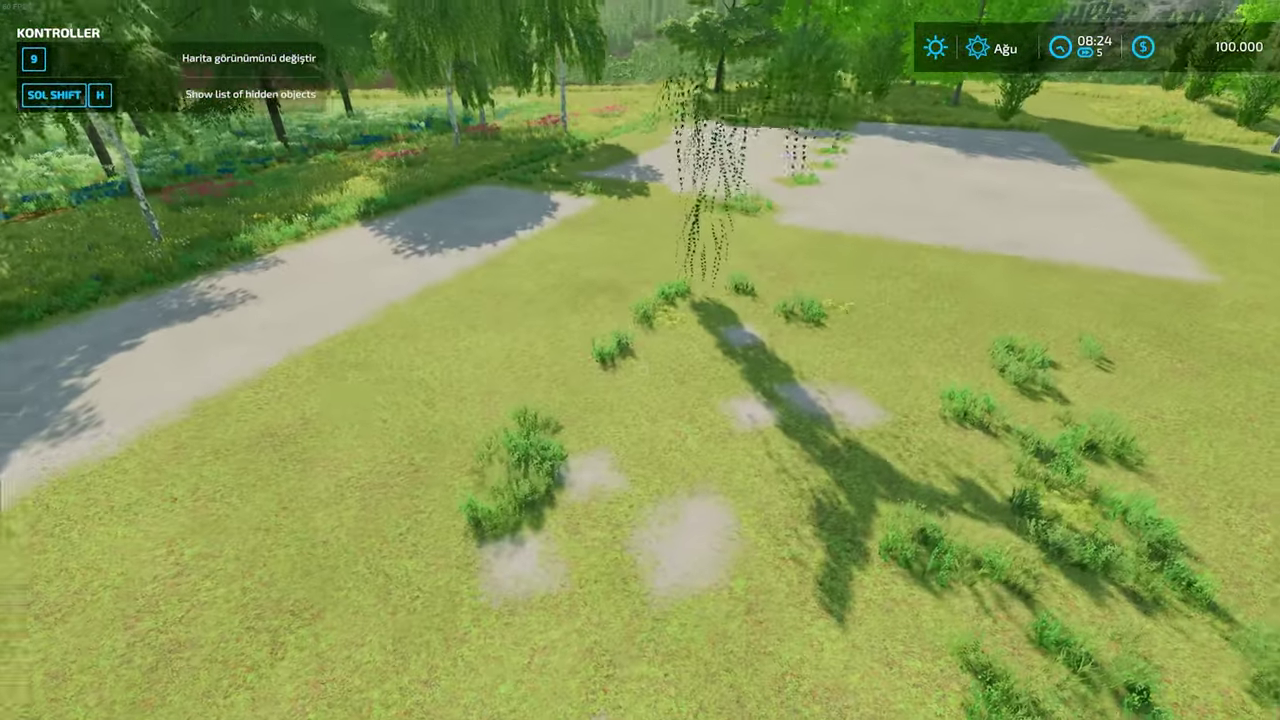
pyautogui.press('a')
pyautogui.press('w')
pyautogui.press('w')
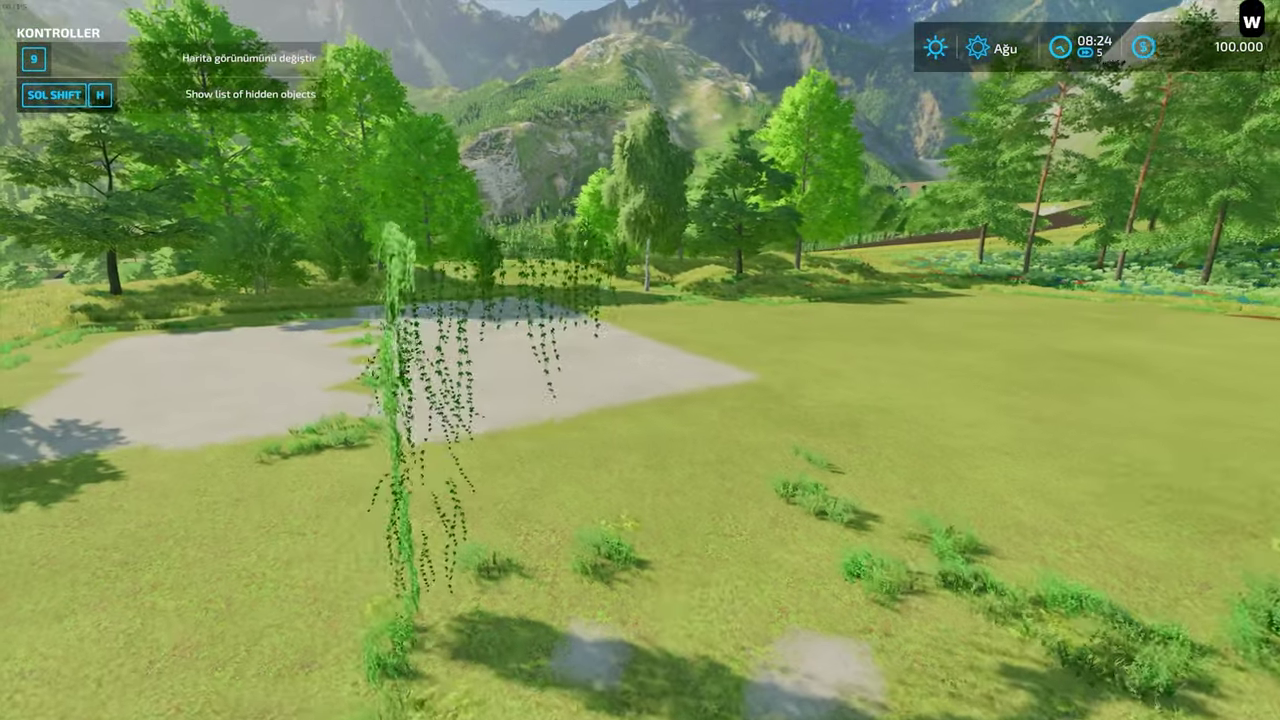
# Move past the vine plant and climb above the paved yard to view the birches and surrounding trees
pyautogui.press('w')
pyautogui.press('w')
pyautogui.press('w')
pyautogui.press('w')
pyautogui.press('w')
pyautogui.press('w')
pyautogui.press('q')
pyautogui.press('q')
pyautogui.press('q')
pyautogui.press('q')
pyautogui.press('q')
pyautogui.press('q')
pyautogui.press('q')
pyautogui.press('q')
pyautogui.press('q')
pyautogui.press('q')
pyautogui.press('q')
pyautogui.press('q')
pyautogui.press('q')
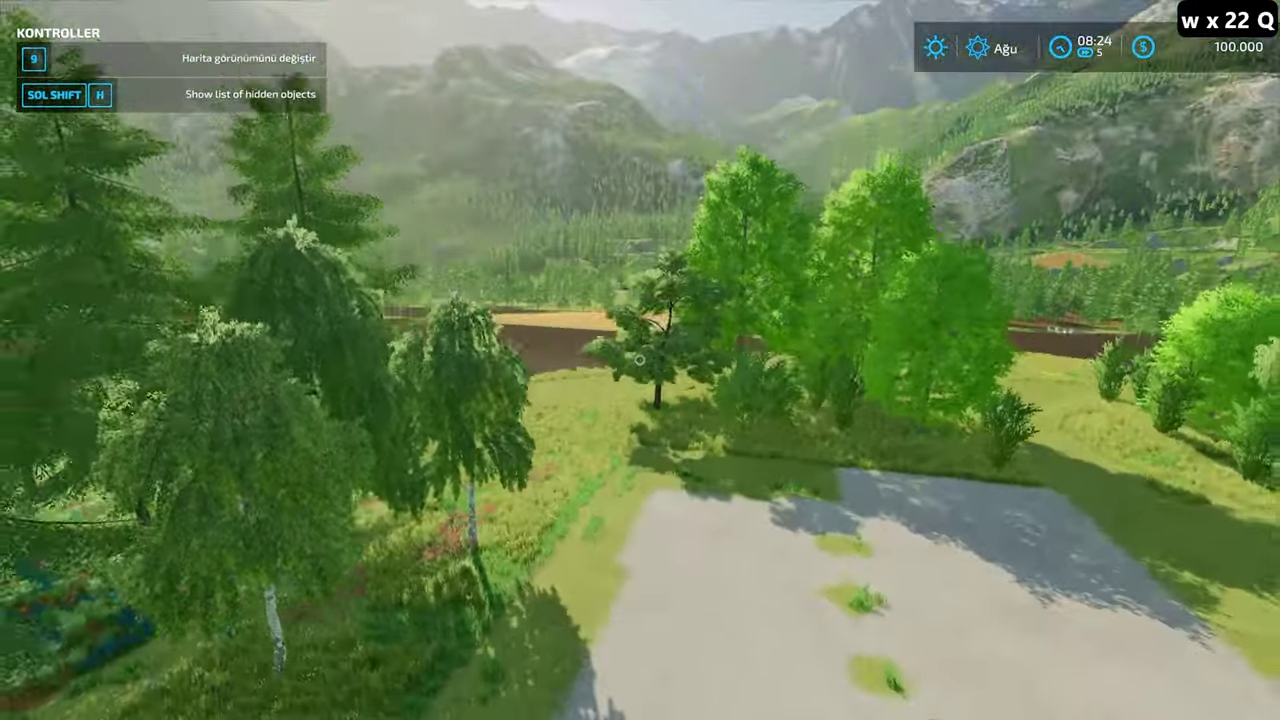
# Fly over the trees to survey the ploughed fields and the adjoining golden field
pyautogui.press('w')
pyautogui.press('w')
pyautogui.press('w')
pyautogui.press('w')
pyautogui.press('w')
pyautogui.press('w')
pyautogui.press('w')
pyautogui.press('w')
pyautogui.press('w')
pyautogui.press('w')
pyautogui.press('w')
pyautogui.press('w')
pyautogui.press('w')
pyautogui.press('w')
pyautogui.press('w')
pyautogui.press('w')
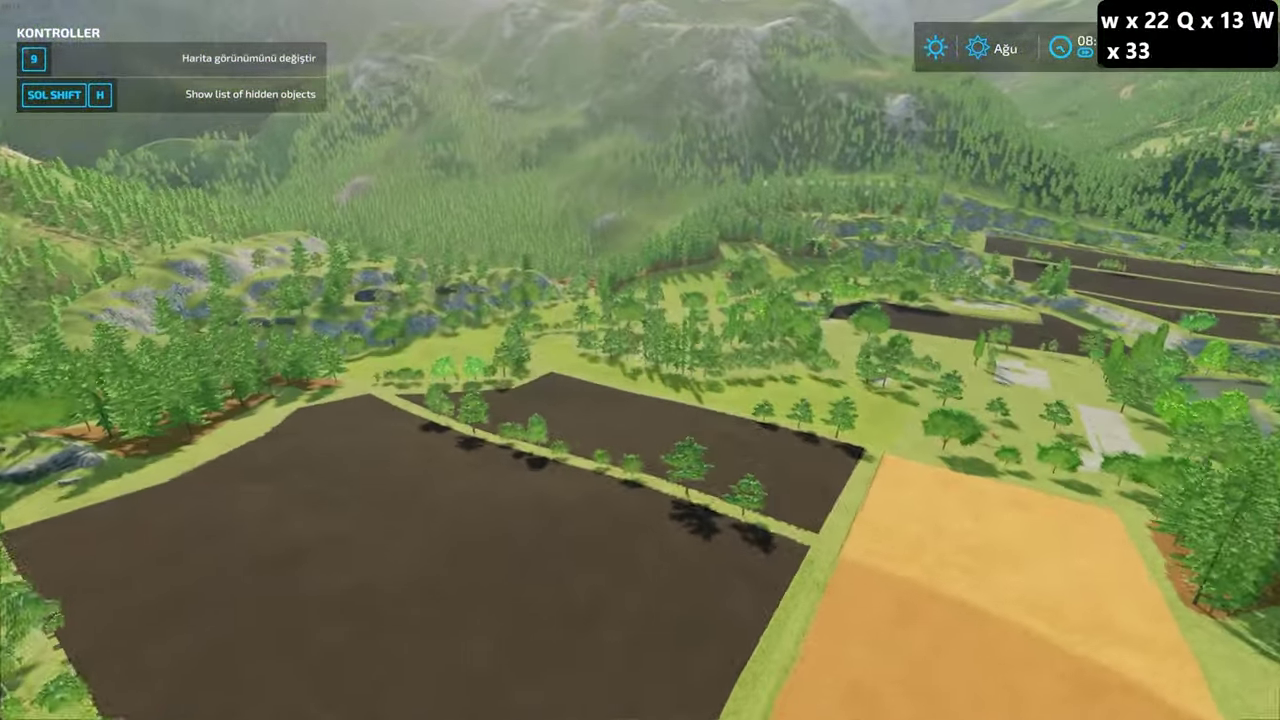
# Fly across the valley to examine the pond with its island, the conifer wood and the viaduct beyond
pyautogui.press('w')
pyautogui.press('w')
pyautogui.press('w')
pyautogui.press('w')
pyautogui.press('w')
pyautogui.press('w')
pyautogui.press('w')
pyautogui.press('w')
pyautogui.press('w')
pyautogui.press('w')
pyautogui.press('w')
pyautogui.press('w')
pyautogui.press('w')
pyautogui.press('w')
pyautogui.press('w')
pyautogui.press('w')
pyautogui.press('w')
pyautogui.press('w')
pyautogui.press('w')
pyautogui.press('w')
pyautogui.press('w')
pyautogui.press('w')
pyautogui.press('w')
pyautogui.press('w')
pyautogui.press('w')
pyautogui.press('w')
pyautogui.press('w')
pyautogui.press('w')
pyautogui.press('w')
pyautogui.press('w')
pyautogui.press('w')
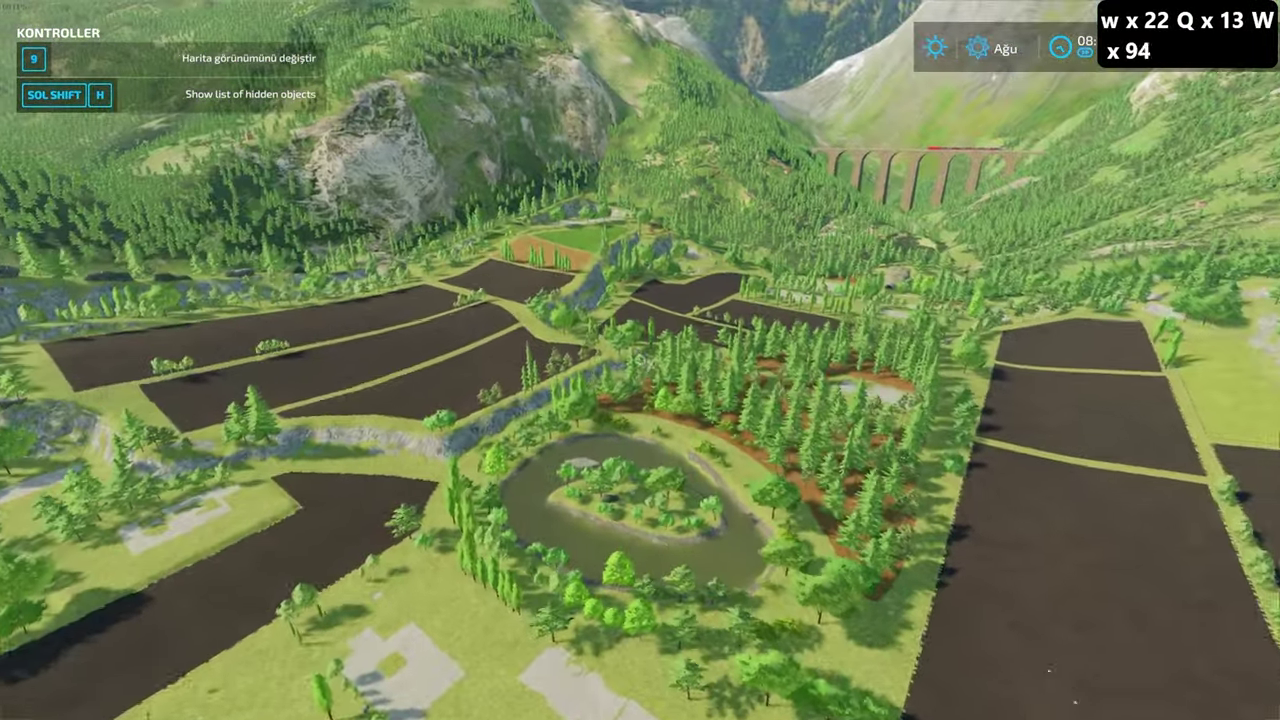
pyautogui.press('w')
pyautogui.press('w')
# Strafe across the valley to examine the stepped fields, the rocky stream banks and the orange and green plots
pyautogui.press('d')
pyautogui.press('d')
pyautogui.press('d')
pyautogui.press('d')
pyautogui.press('d')
pyautogui.press('d')
pyautogui.press('d')
pyautogui.press('d')
pyautogui.press('d')
pyautogui.press('d')
pyautogui.press('d')
pyautogui.press('d')
pyautogui.press('d')
pyautogui.press('d')
pyautogui.press('d')
pyautogui.press('d')
pyautogui.press('d')
pyautogui.press('d')
pyautogui.press('d')
pyautogui.press('d')
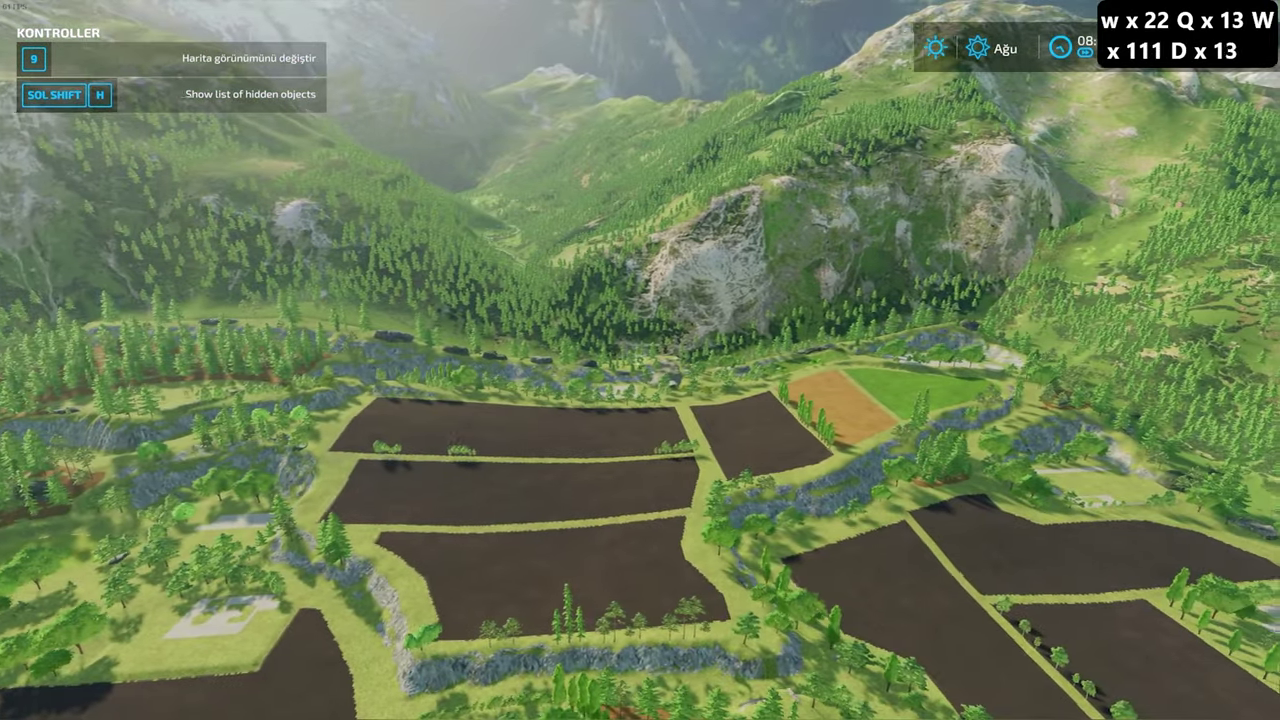
pyautogui.press('d')
pyautogui.press('d')
pyautogui.press('d')
pyautogui.press('d')
pyautogui.press('d')
pyautogui.press('d')
pyautogui.press('d')
pyautogui.press('d')
pyautogui.press('d')
pyautogui.press('d')
pyautogui.press('d')
pyautogui.press('d')
pyautogui.press('d')
pyautogui.press('d')
# Fly forward to view the field blocks between the island pond and the rocky stream
pyautogui.press('w')
pyautogui.press('w')
pyautogui.press('w')
pyautogui.press('w')
pyautogui.press('w')
pyautogui.press('w')
pyautogui.press('w')
pyautogui.press('w')
pyautogui.press('w')
pyautogui.press('w')
pyautogui.press('w')
pyautogui.press('w')
pyautogui.press('w')
pyautogui.press('w')
pyautogui.press('w')
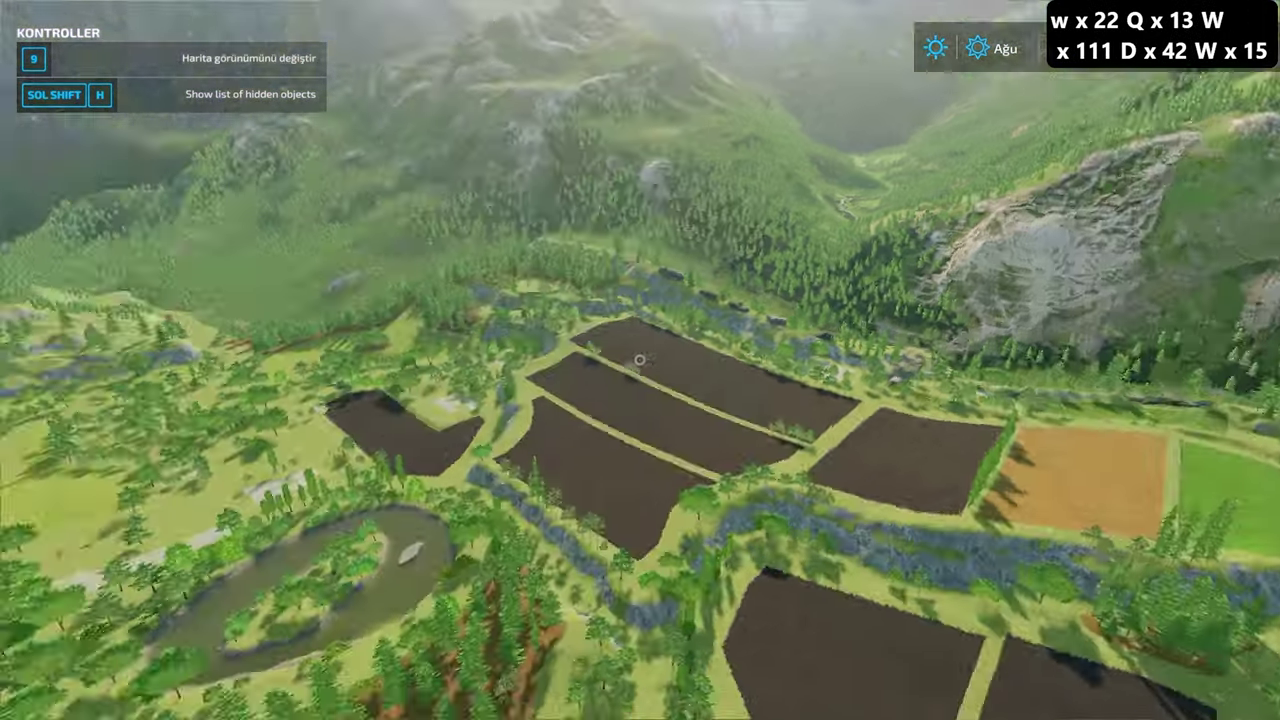
# Back away to a wide view of the whole valley with its fields, central wood, pond and stream
pyautogui.press('s')
pyautogui.press('s')
pyautogui.press('s')
pyautogui.press('s')
pyautogui.press('s')
pyautogui.press('s')
pyautogui.press('s')
pyautogui.press('s')
pyautogui.press('s')
pyautogui.press('s')
pyautogui.press('s')
pyautogui.press('s')
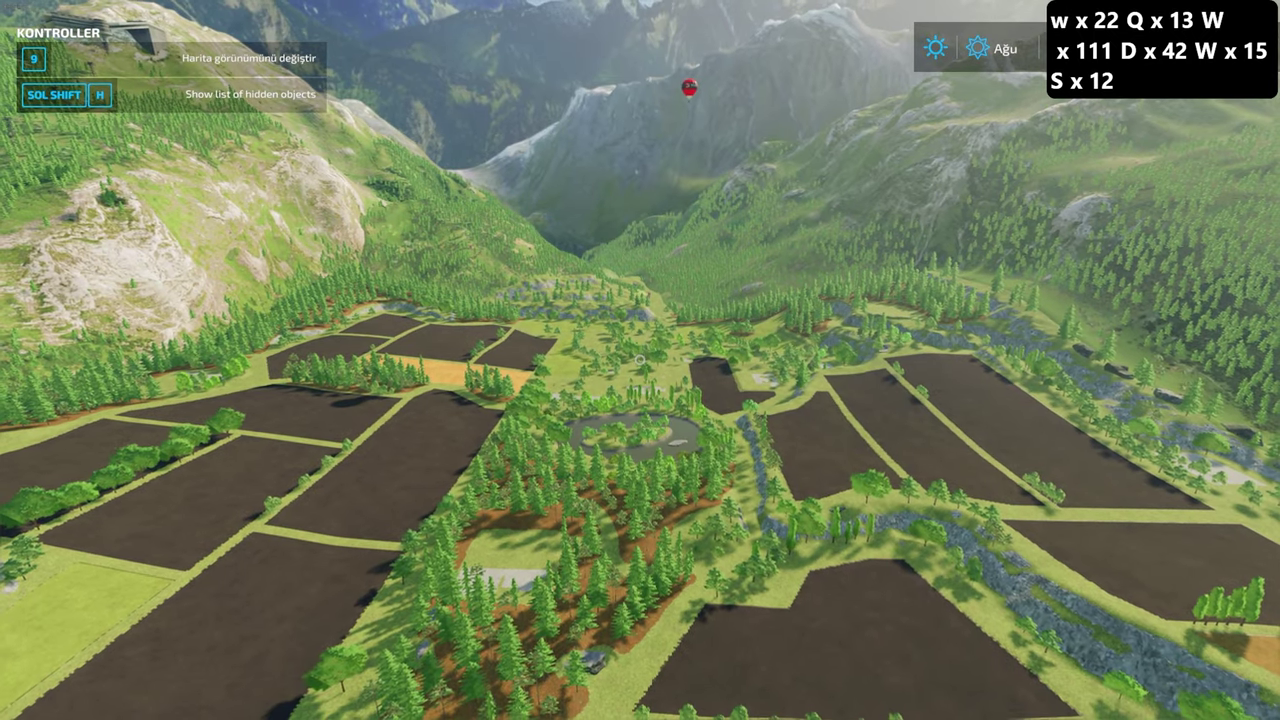